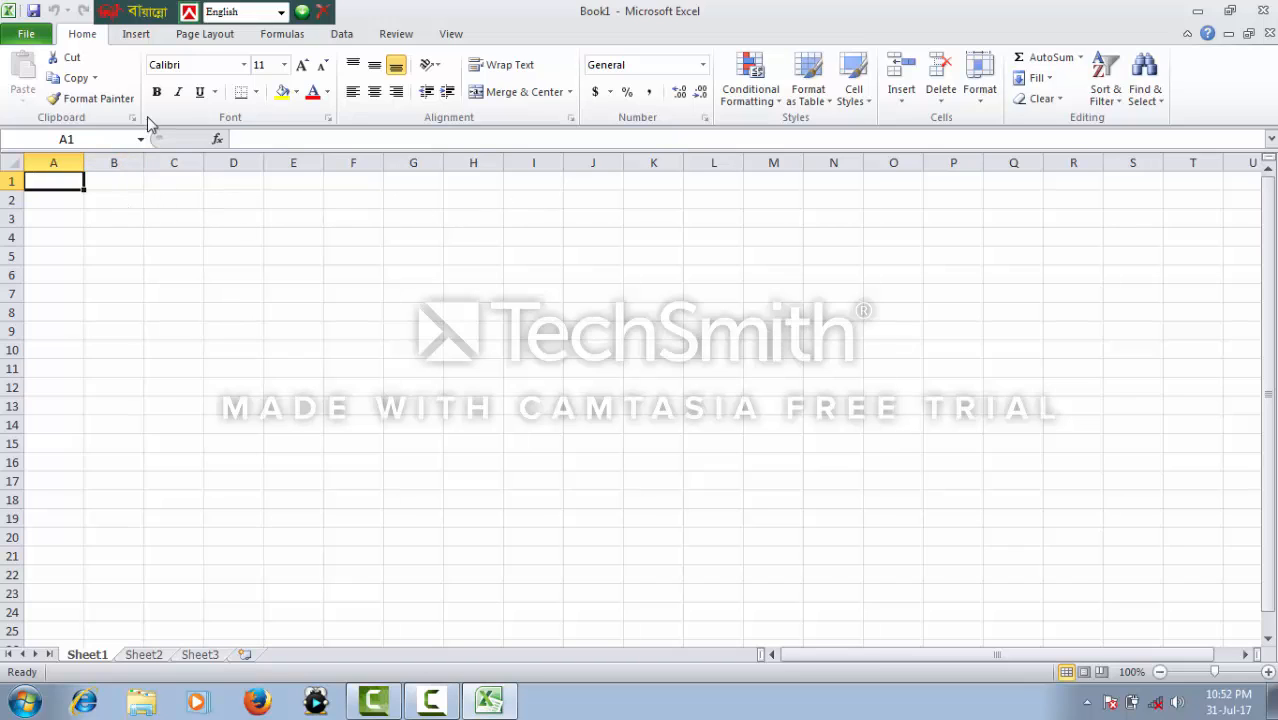
Insert WordArt in the blue-outlined style from the gallery's third row, first column, and move it to rows 1–5 across columns G–N.
click(130, 38)
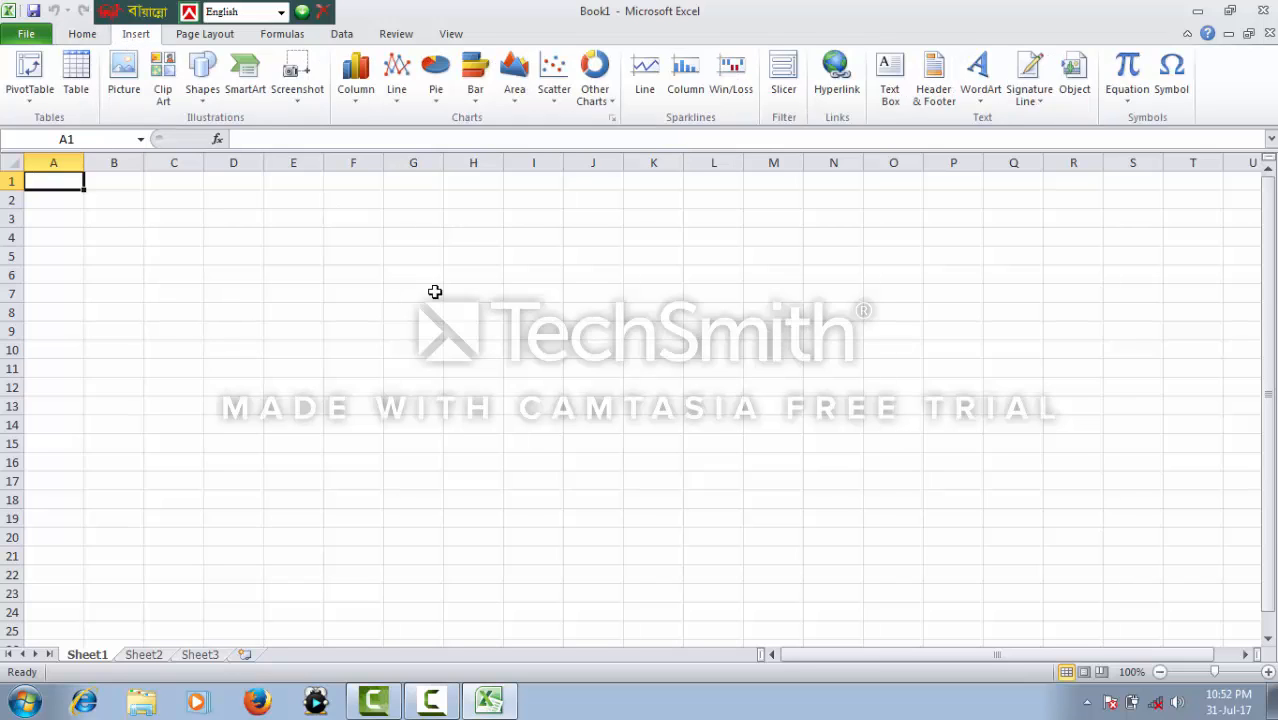
click(982, 100)
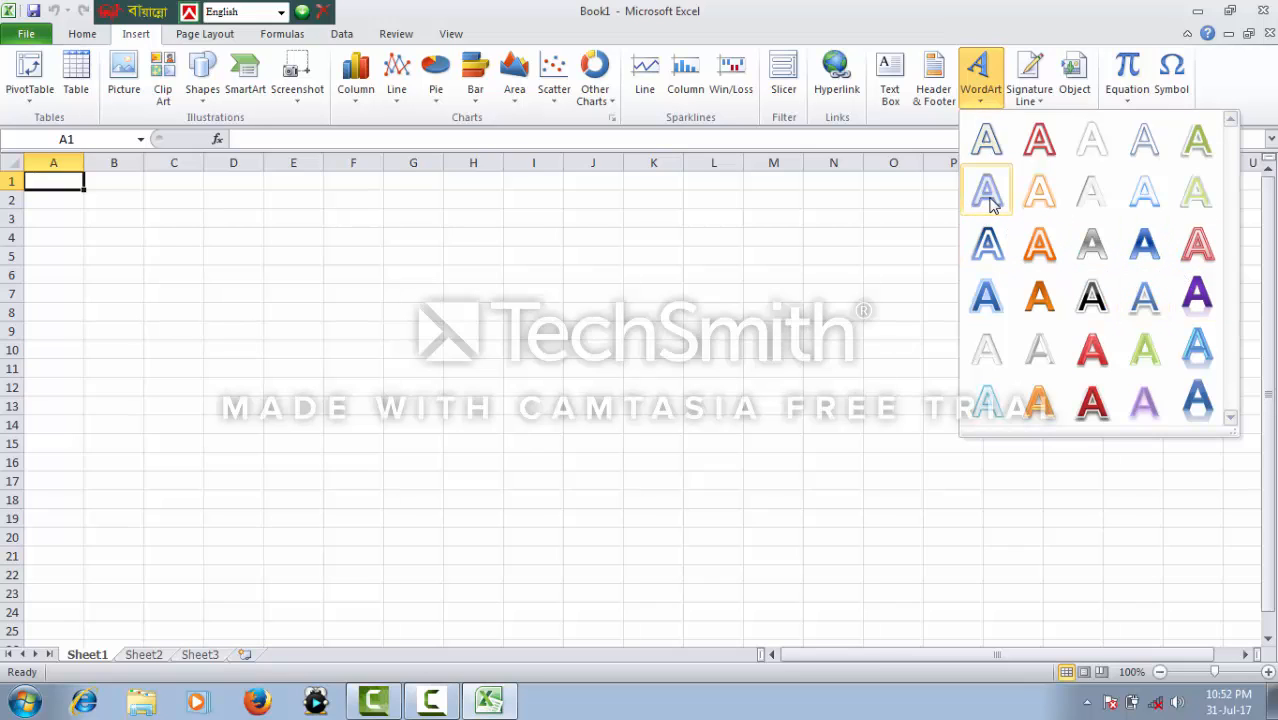
click(988, 250)
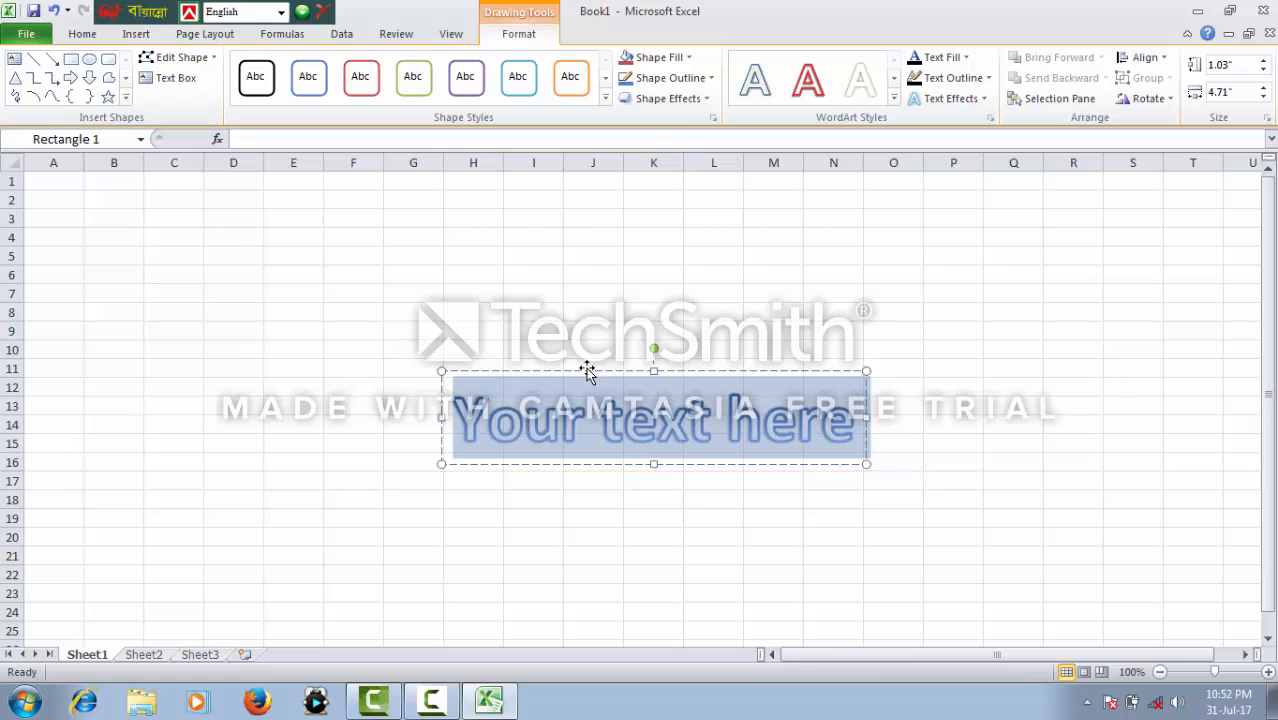
drag(588, 372, 549, 183)
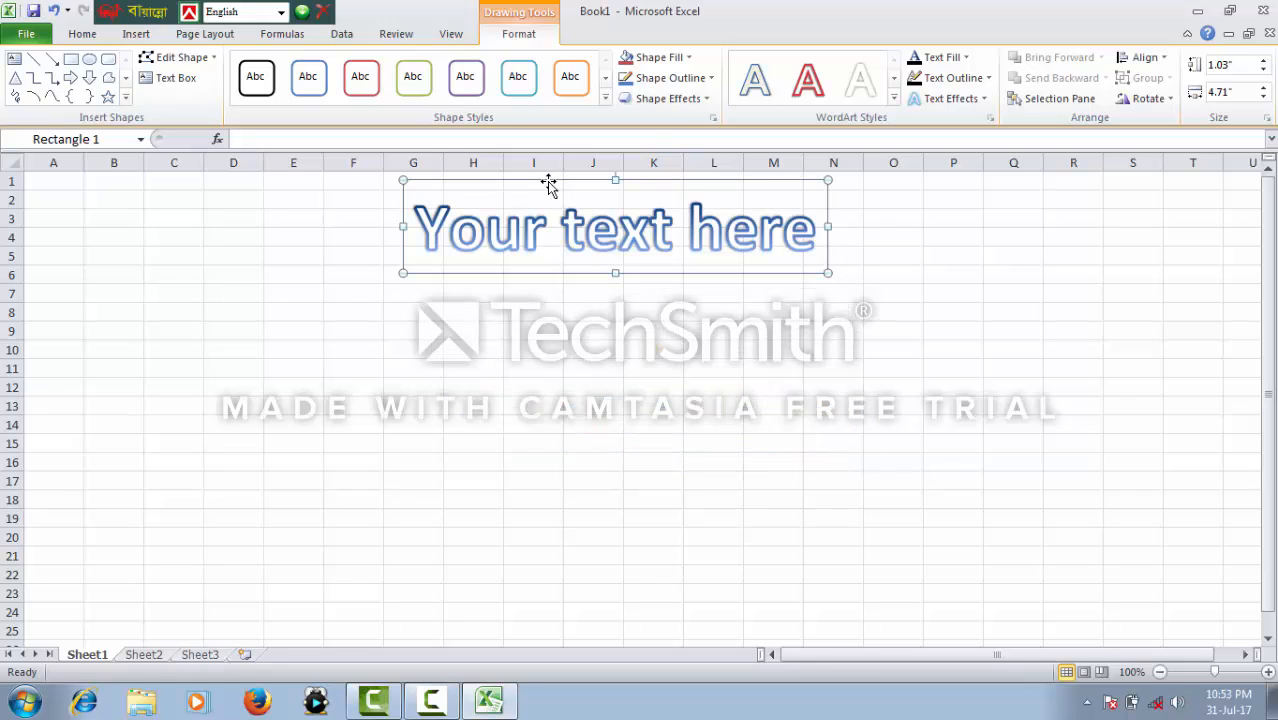
Replace the WordArt placeholder text with "SALARY SHEET".
click(548, 228)
drag(820, 232, 496, 224)
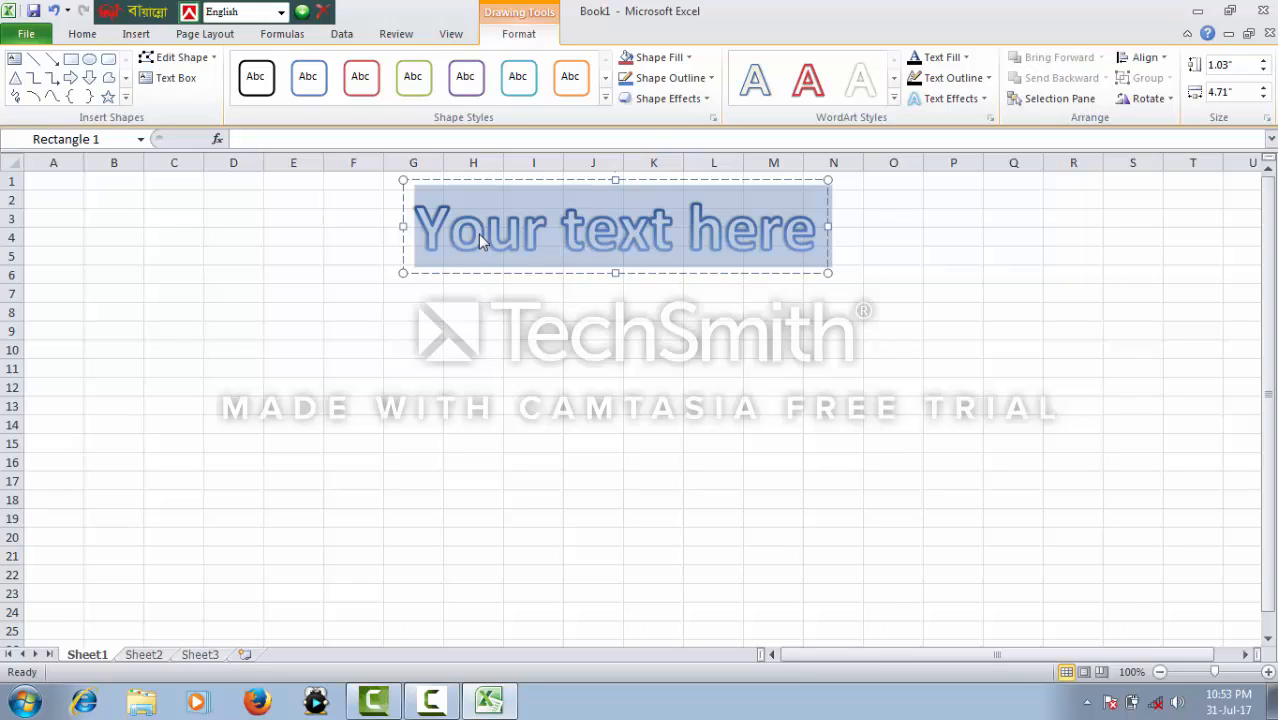
text(SALA)
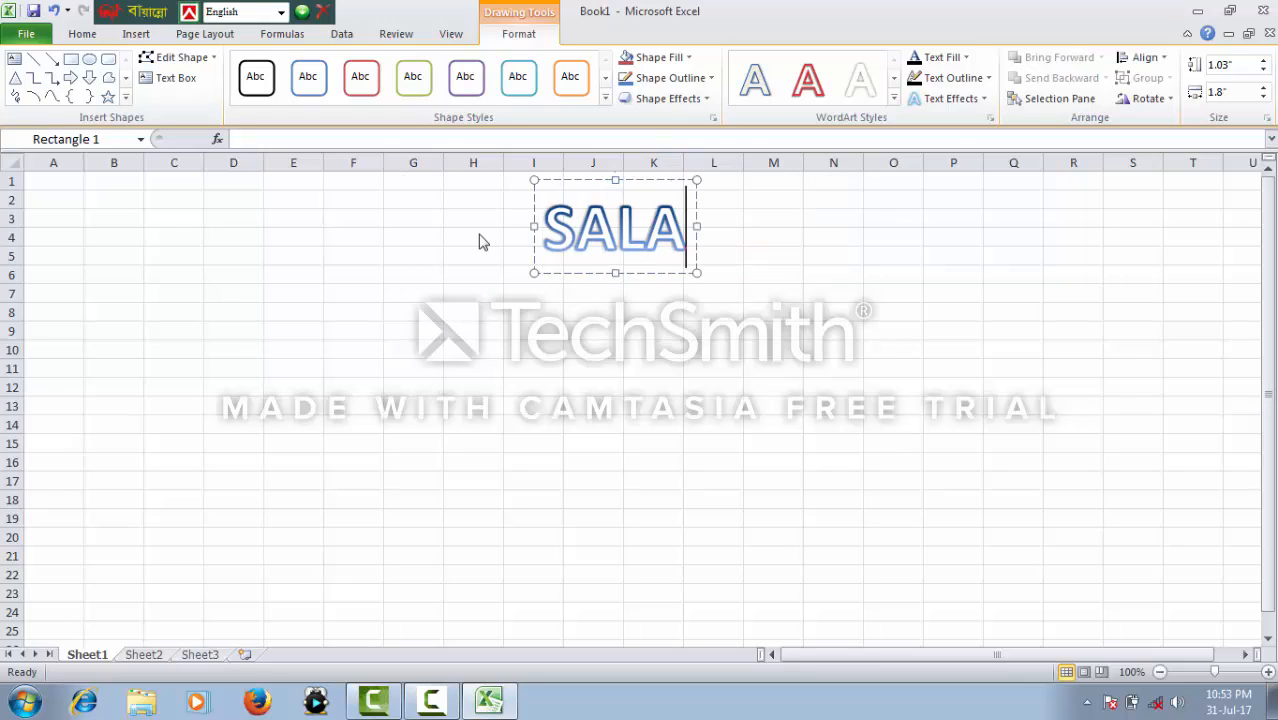
text(RY)
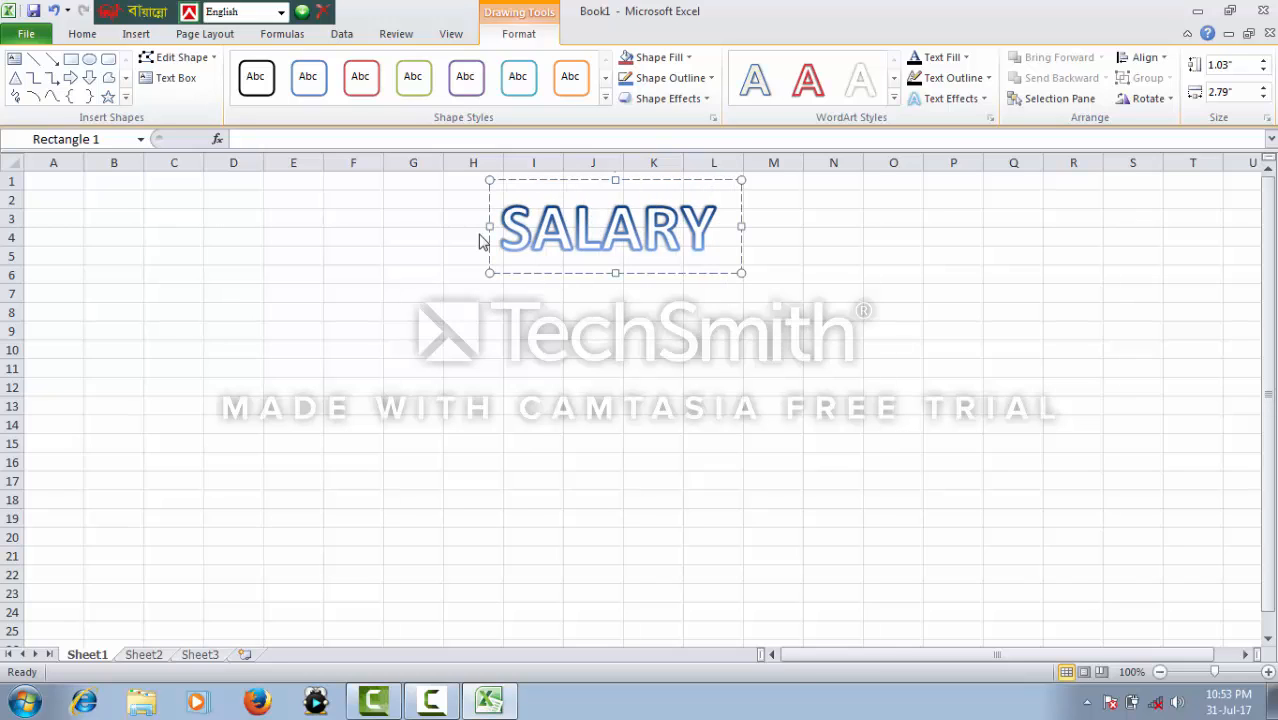
text( SHEE)
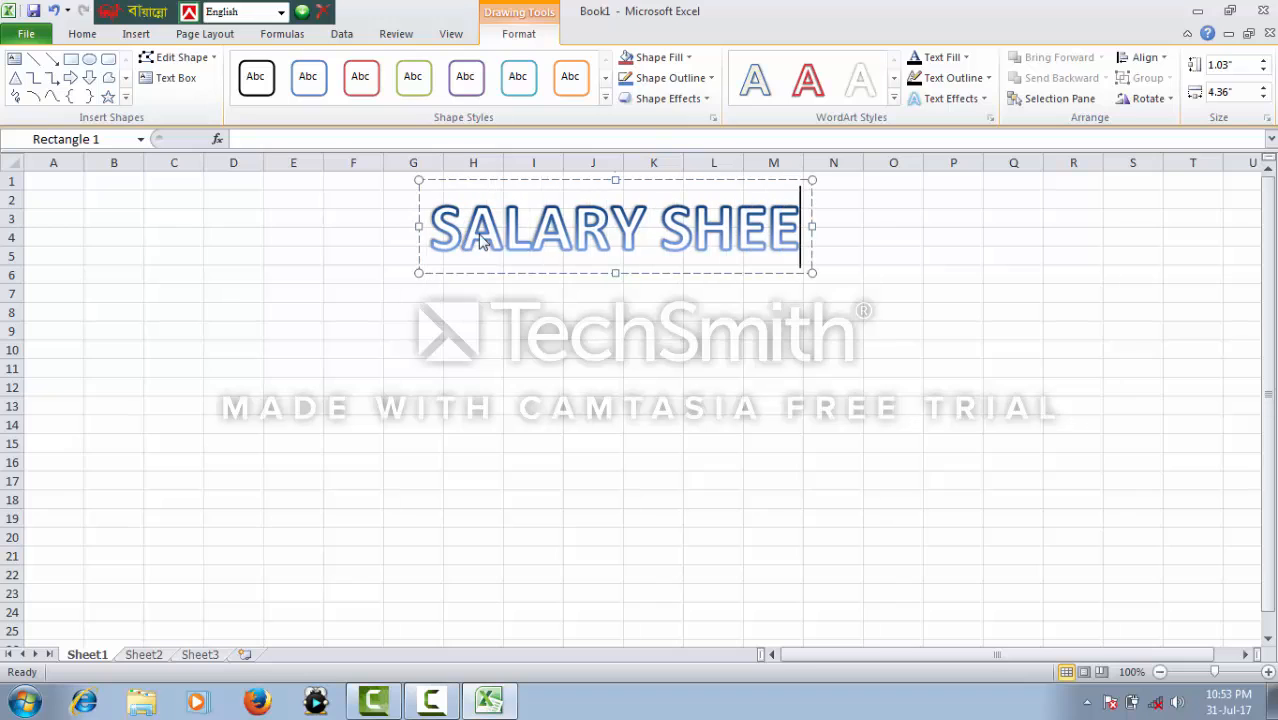
text(T)
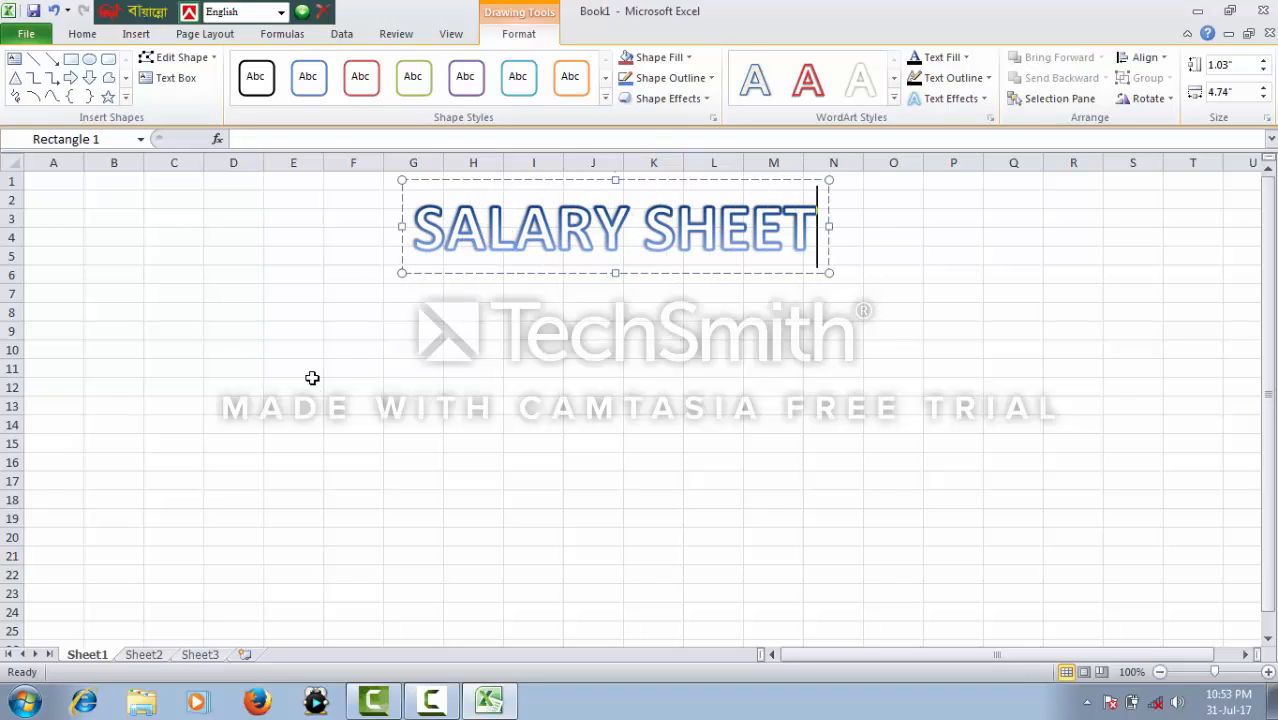
Enter the column headings NAME, JOBE TYPE, HOUR and DAY in cells A7 through D7.
click(52, 300)
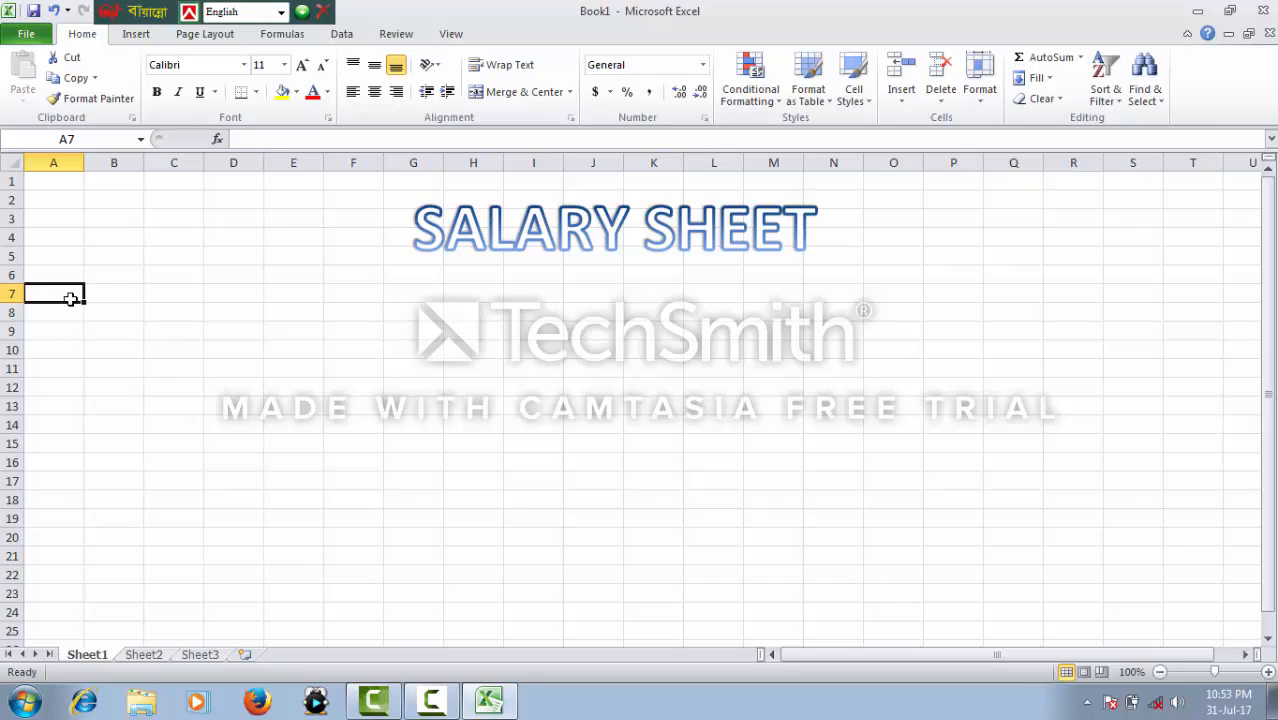
text(NAME)
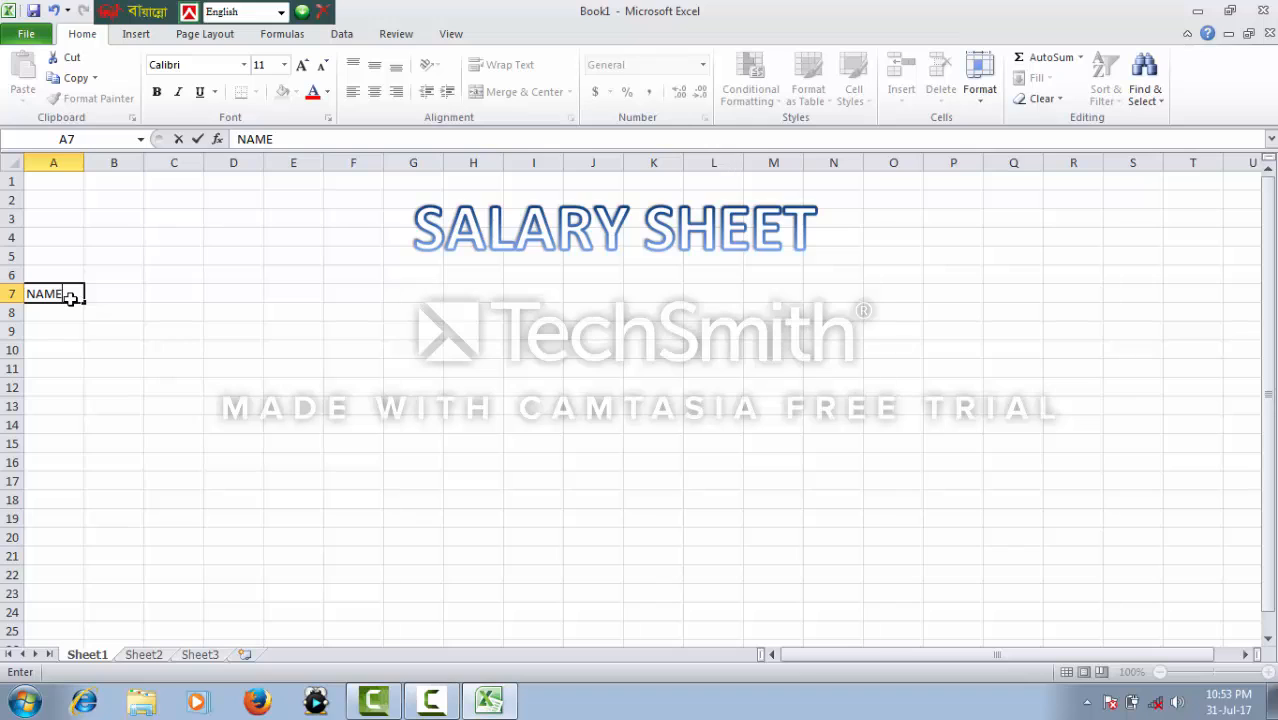
key(Tab)
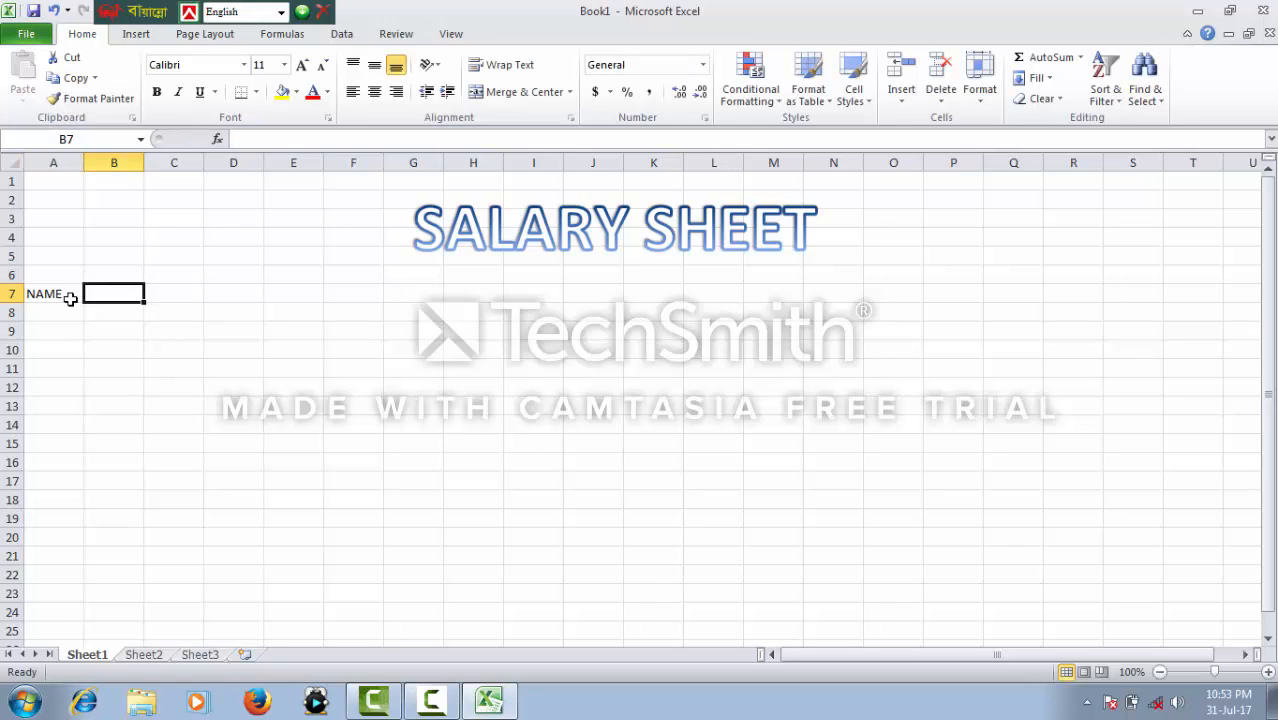
text(JO)
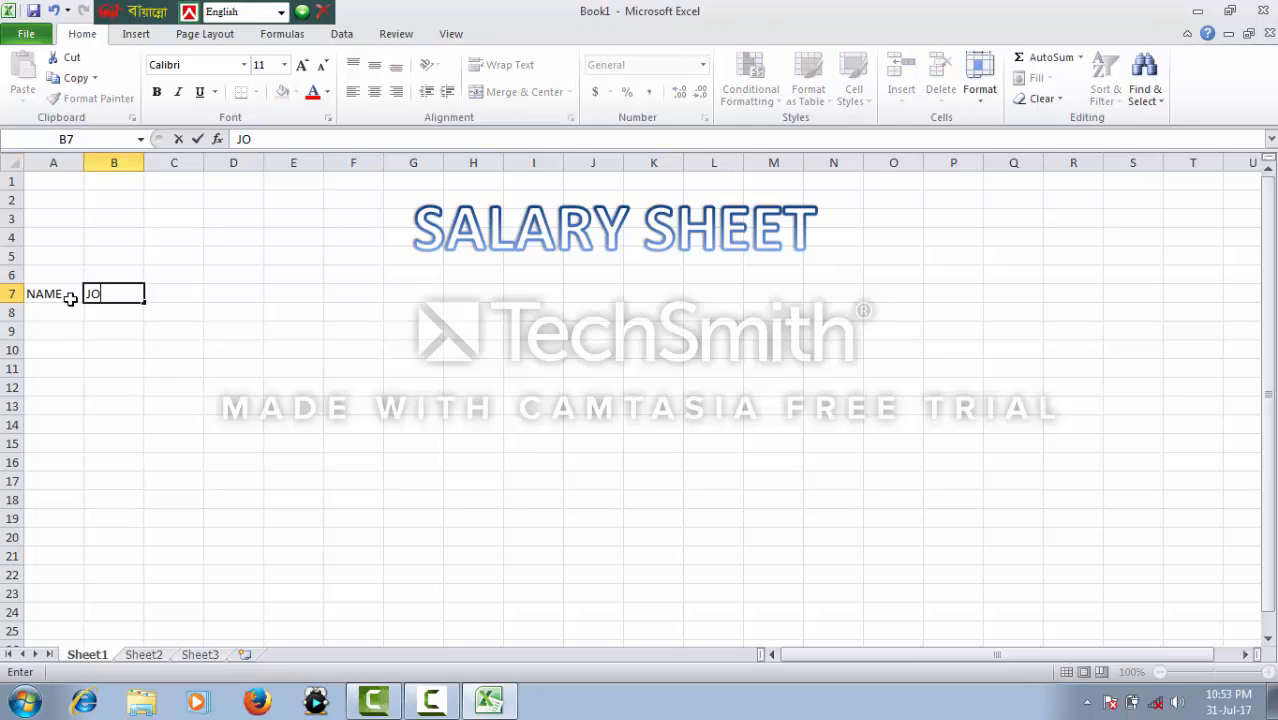
text(BE TYPE)
key(Tab)
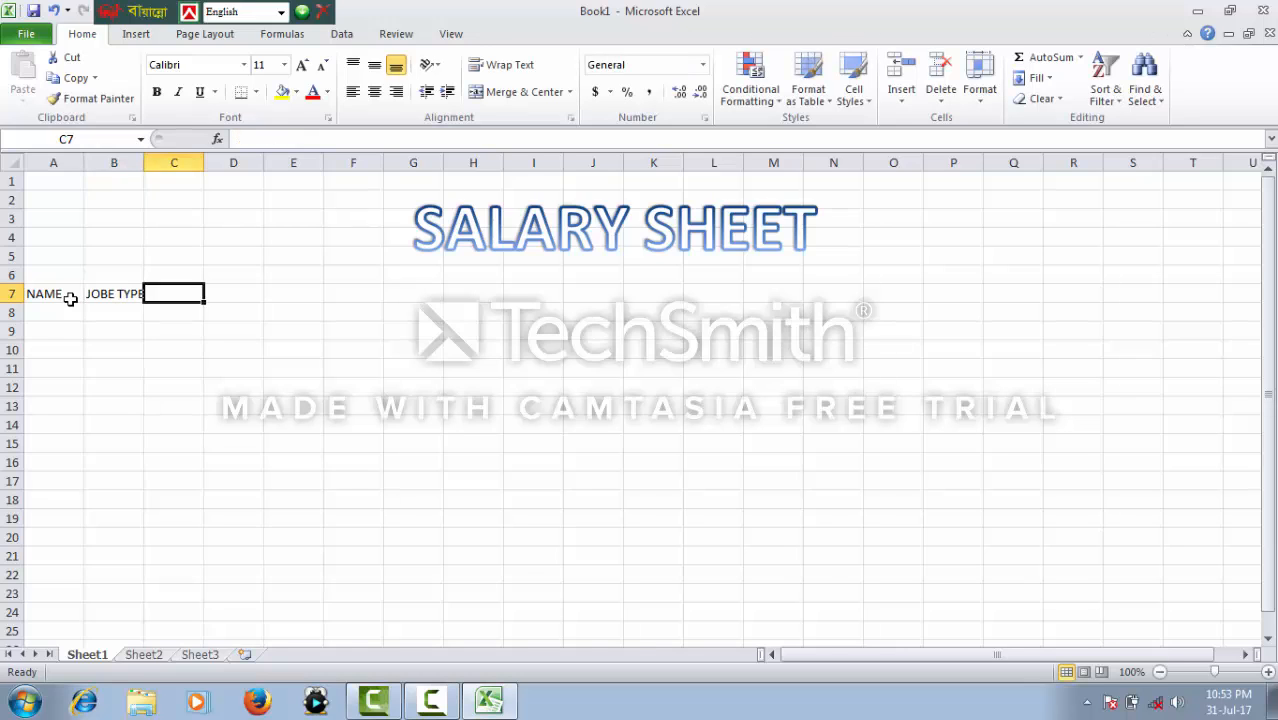
text(HOUR)
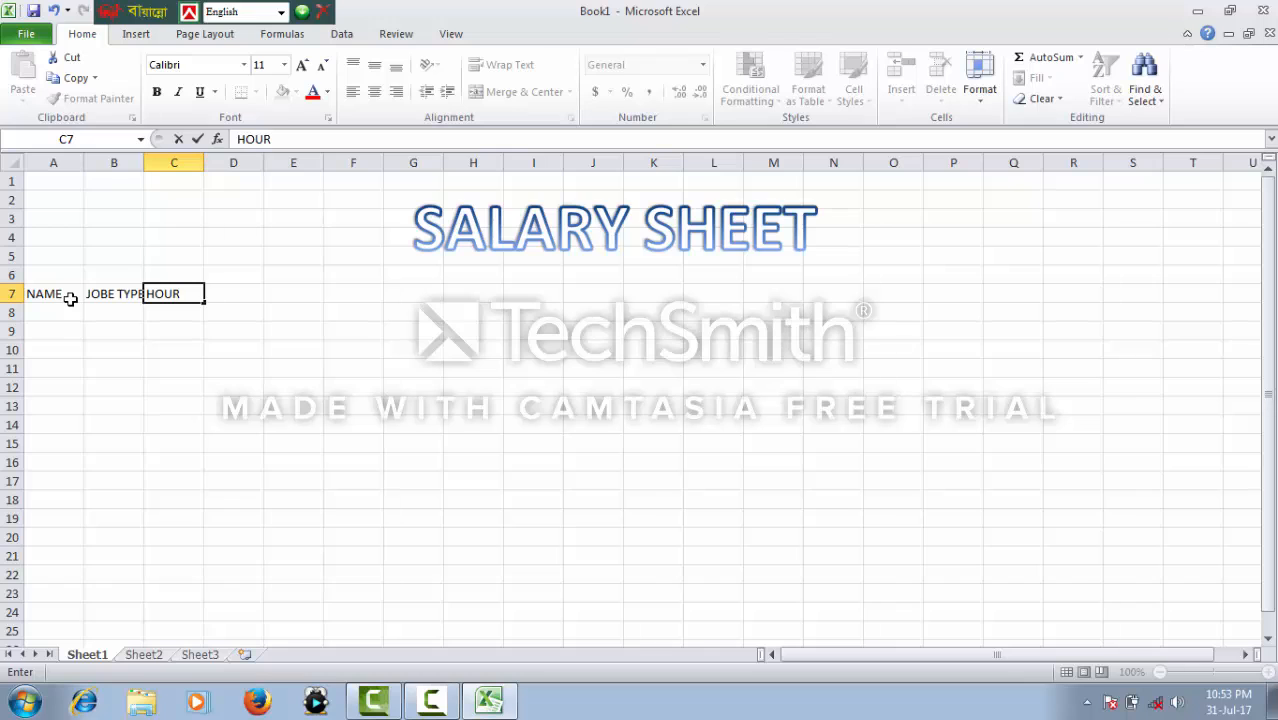
key(Tab)
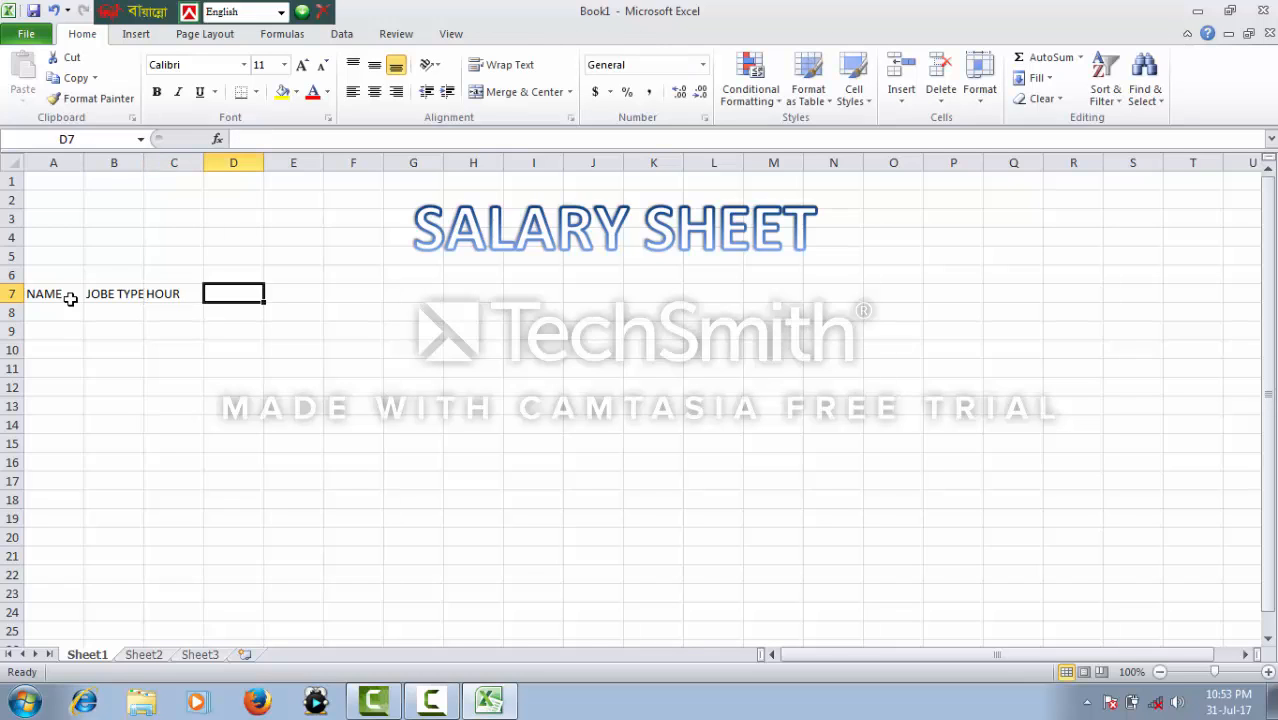
text(DAY)
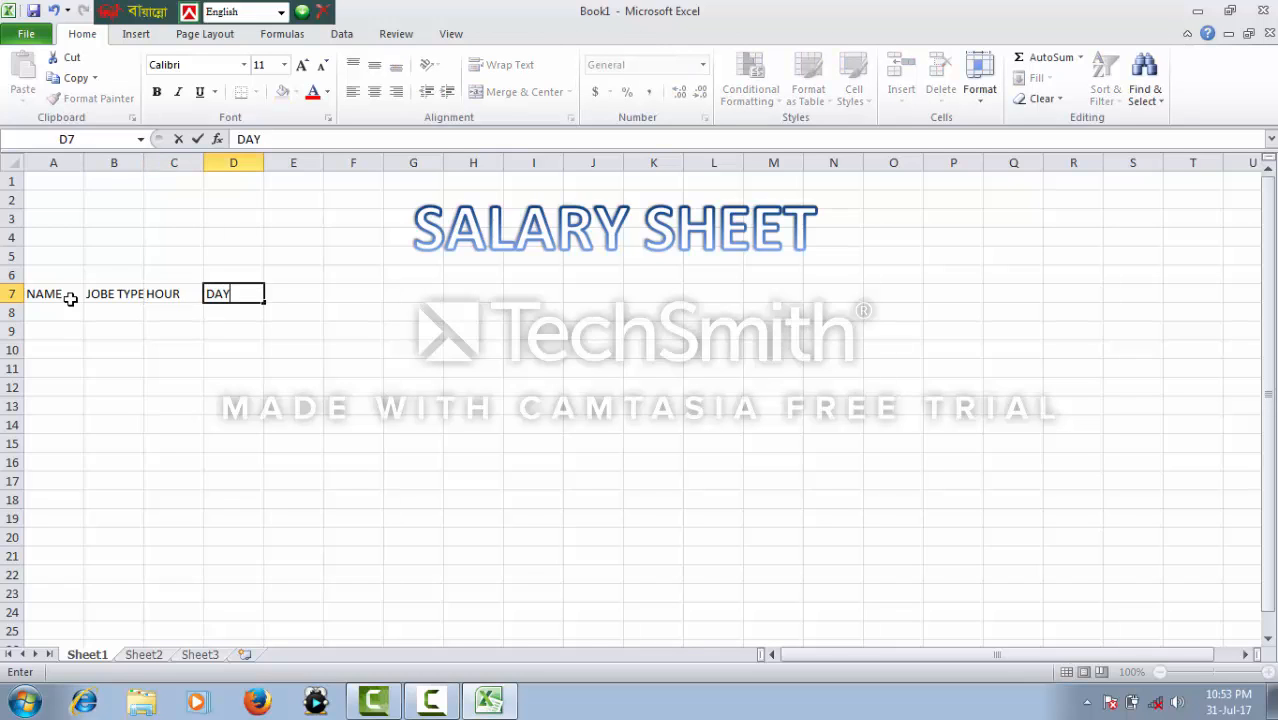
key(Tab)
Enter the headings HOUR CHARGE, BASIC SALARY and ALLOWANCE in cells E7 through G7.
text(H)
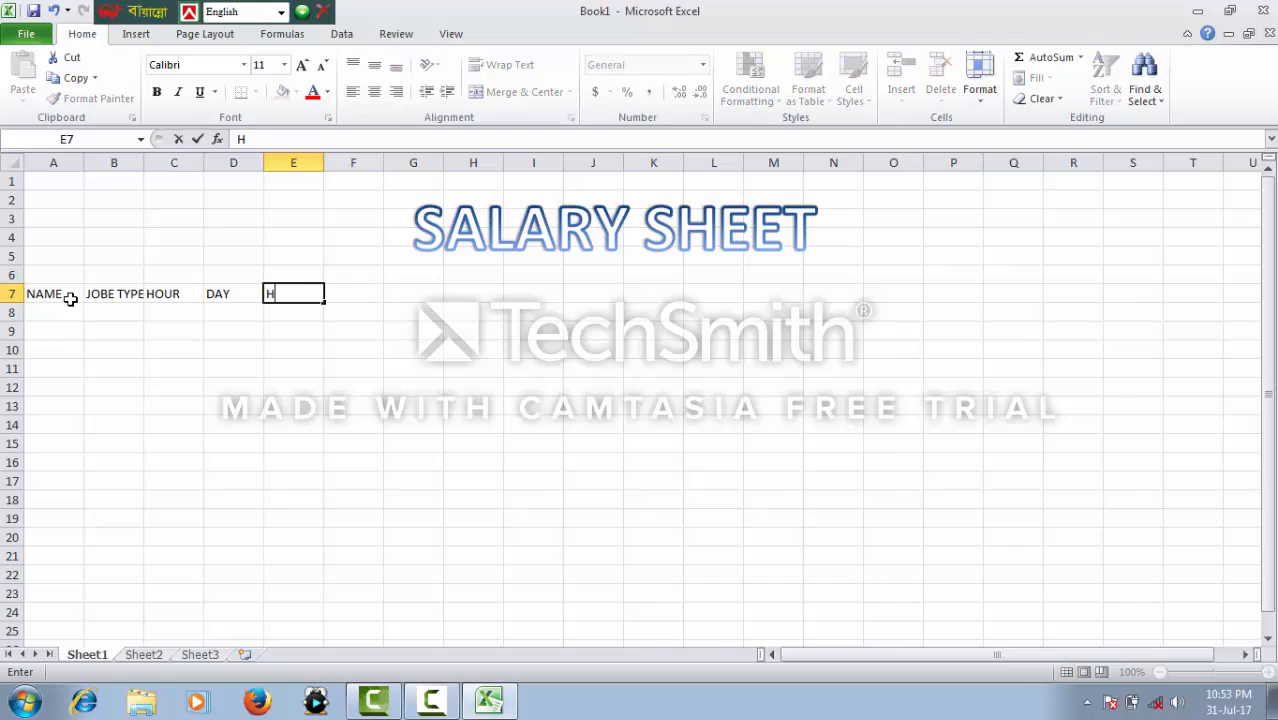
text(OUR CH)
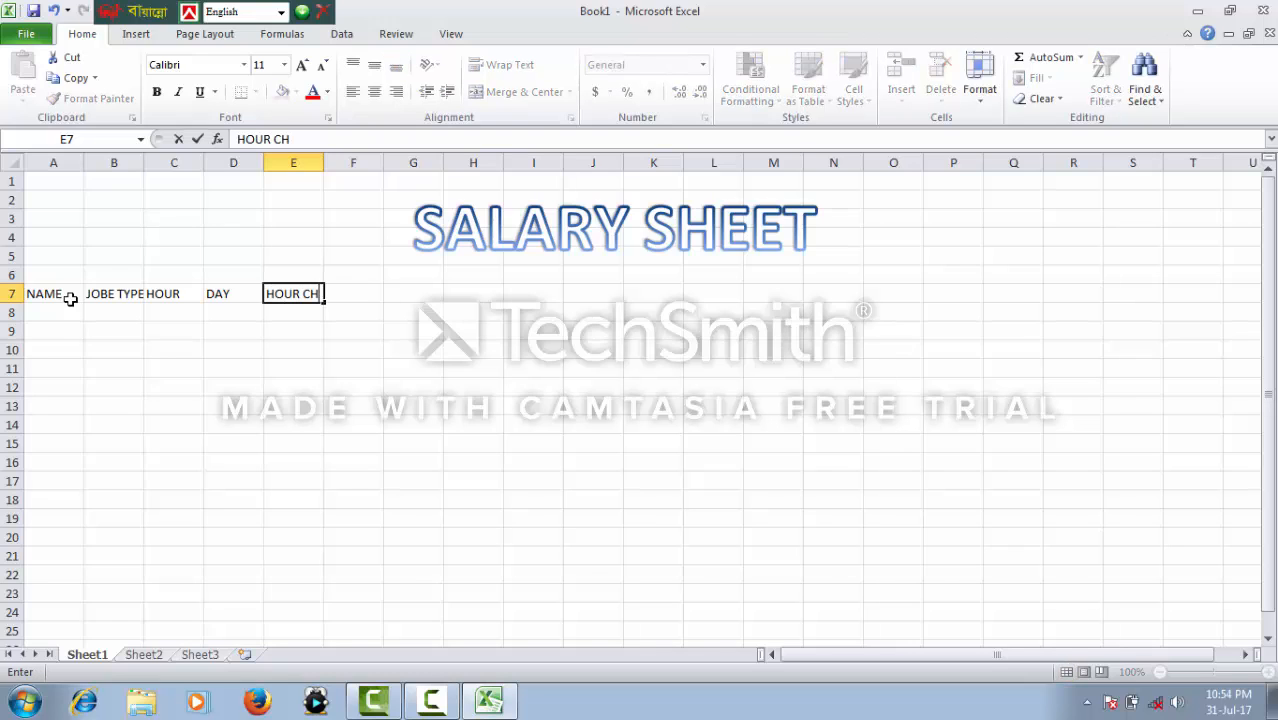
text(ARGE)
key(Tab)
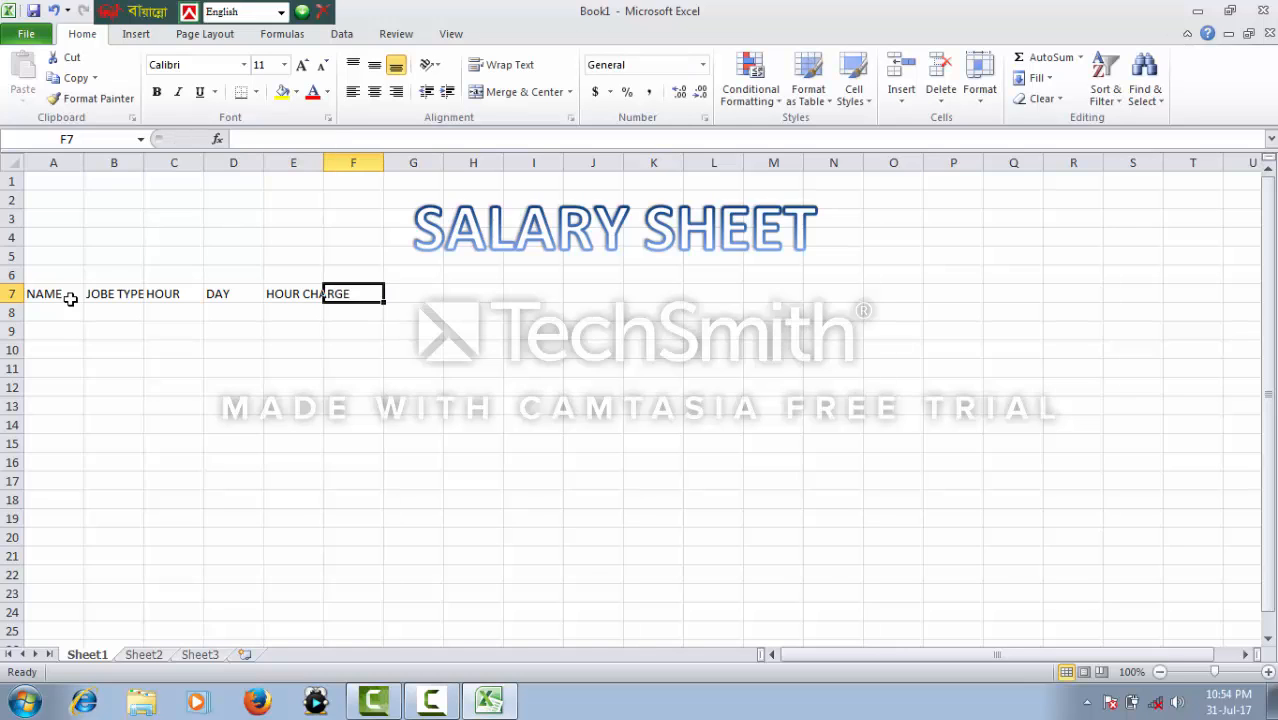
text(BASI)
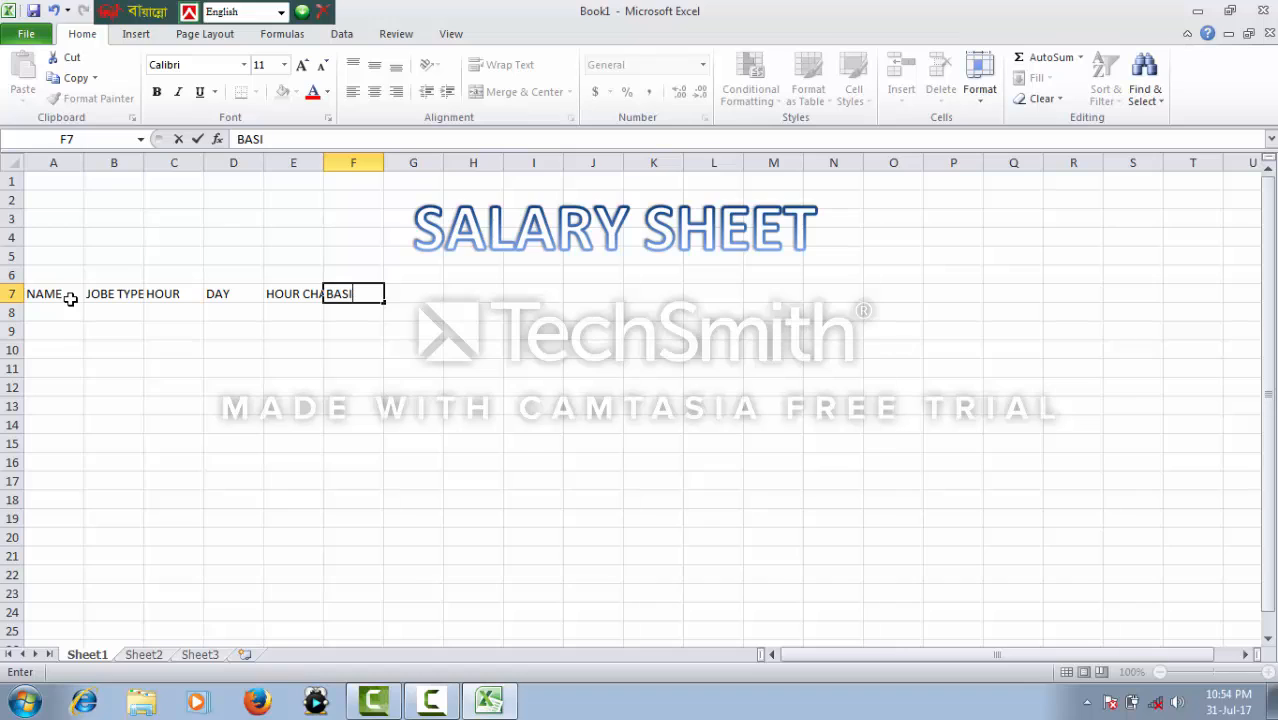
text(C SALARY)
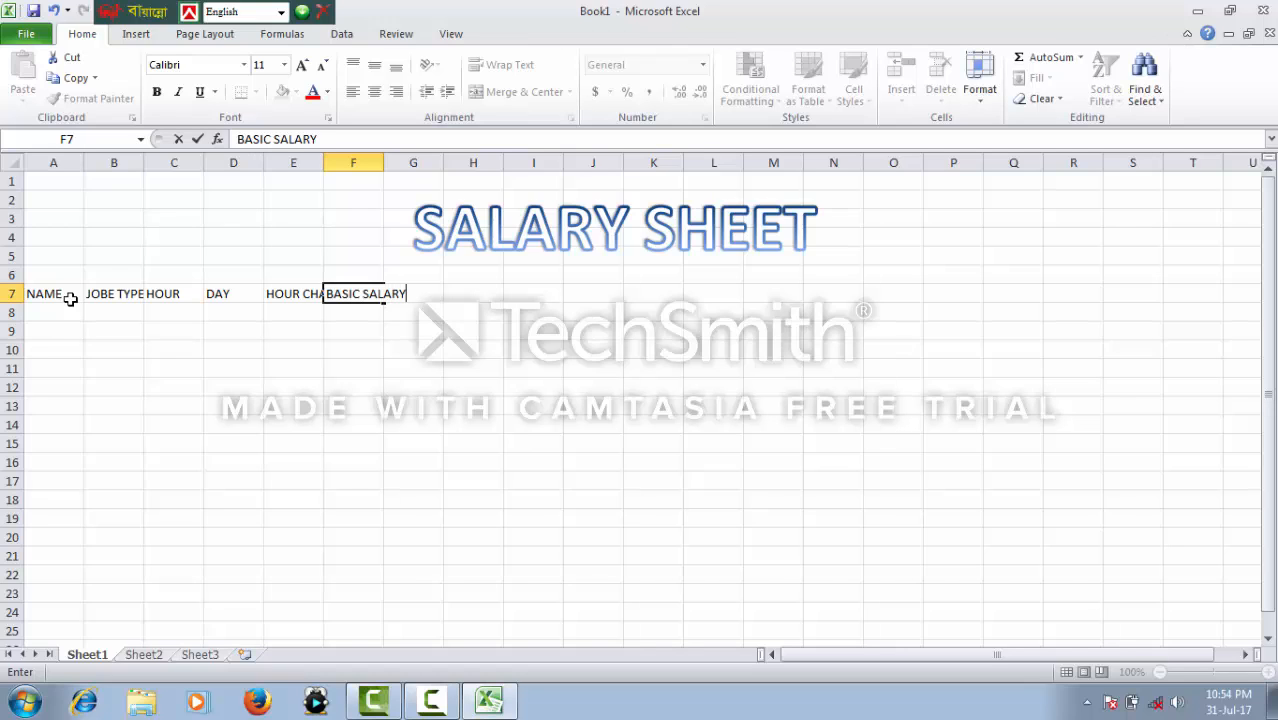
key(Tab)
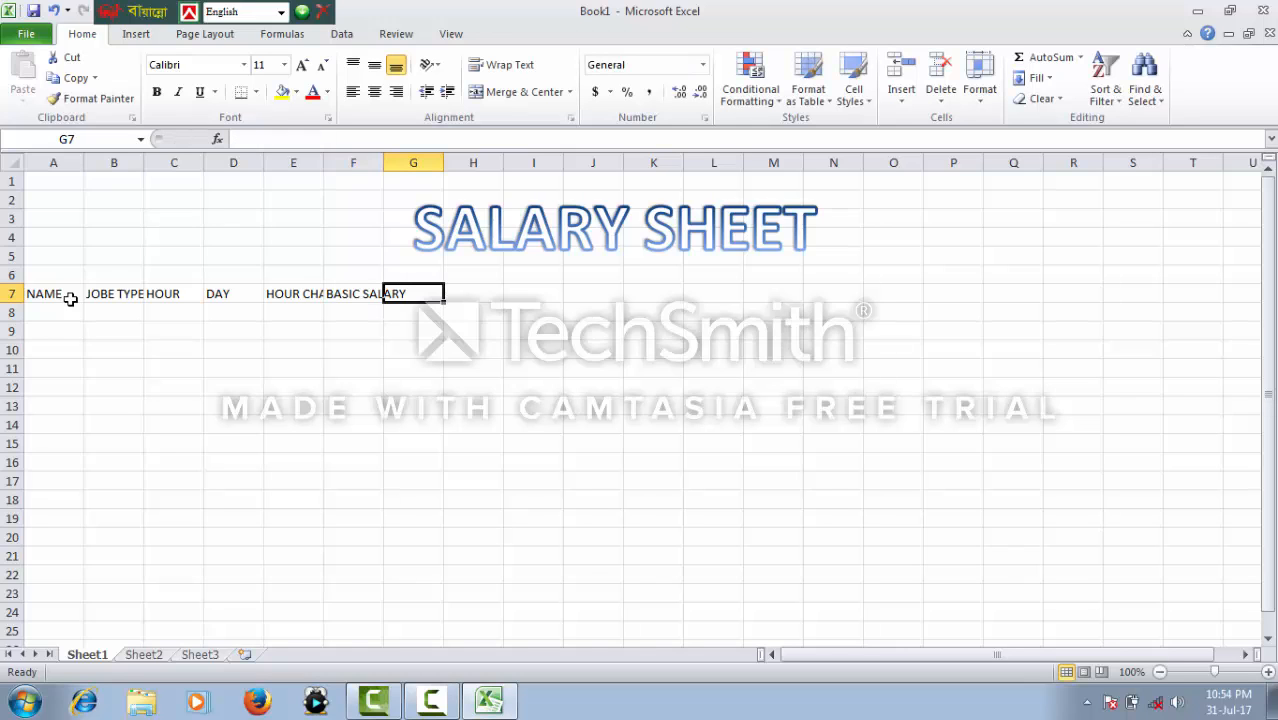
text(ALLO)
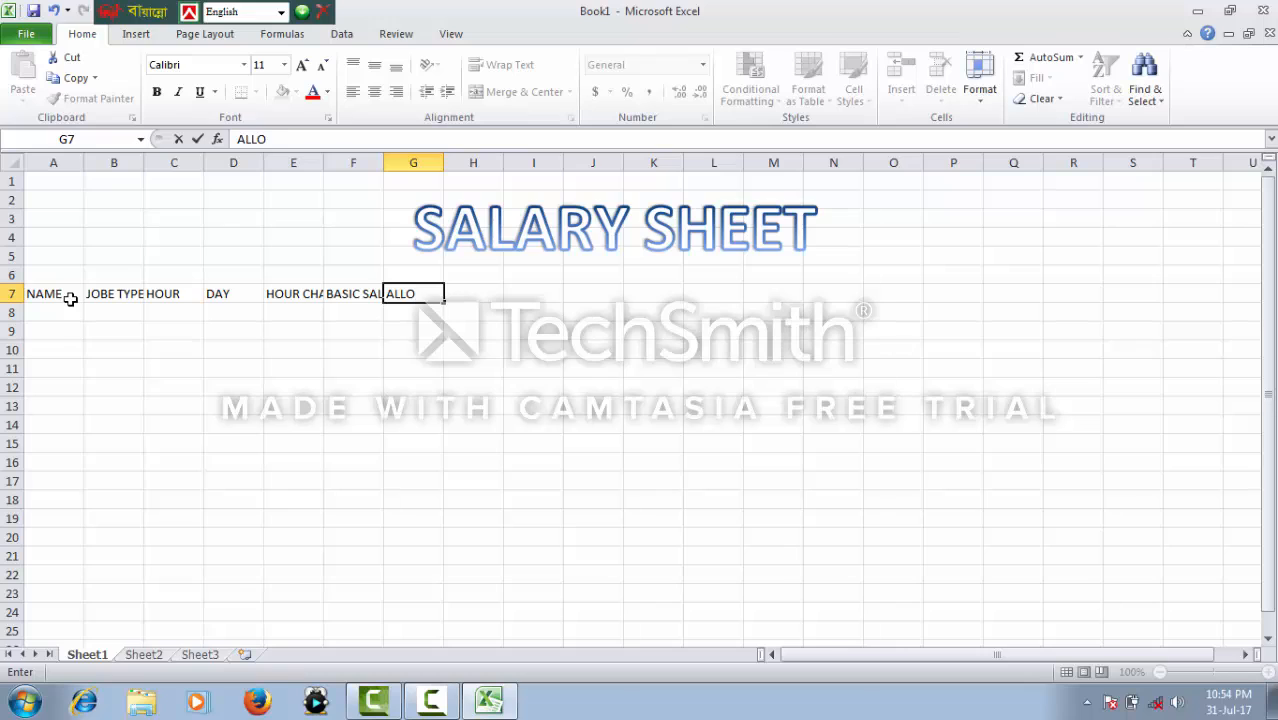
text(WANCE)
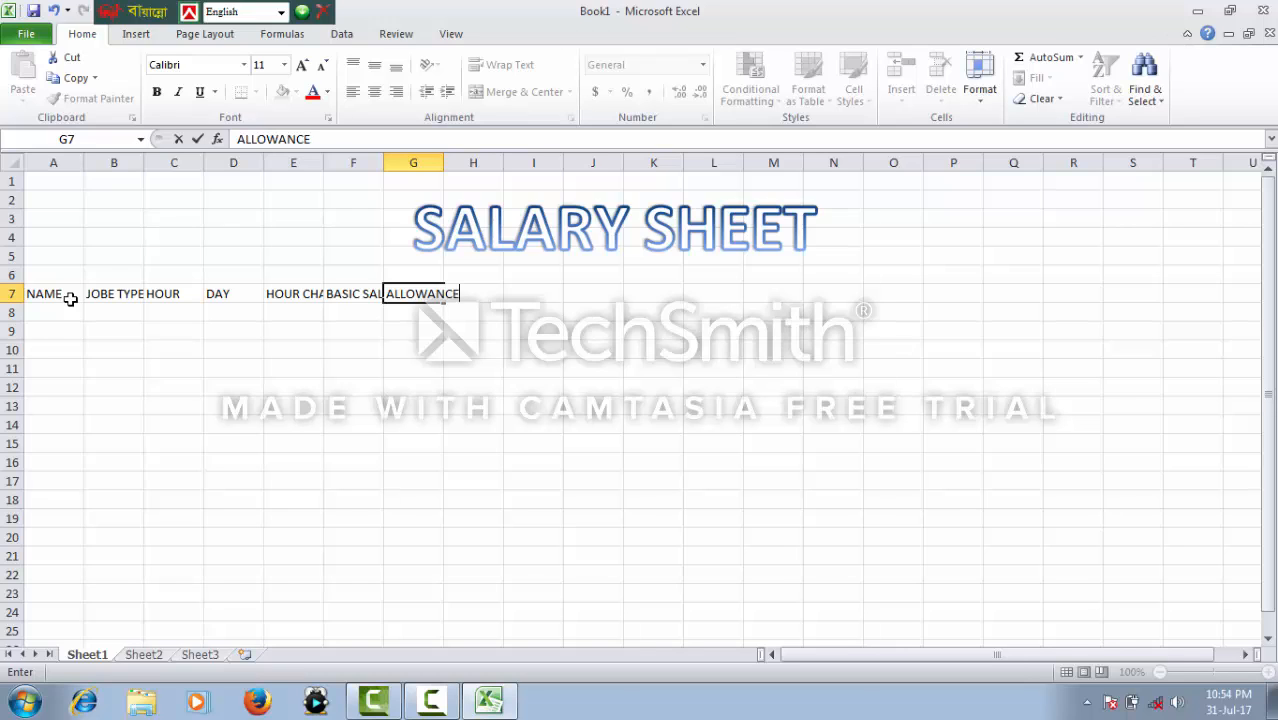
key(Tab)
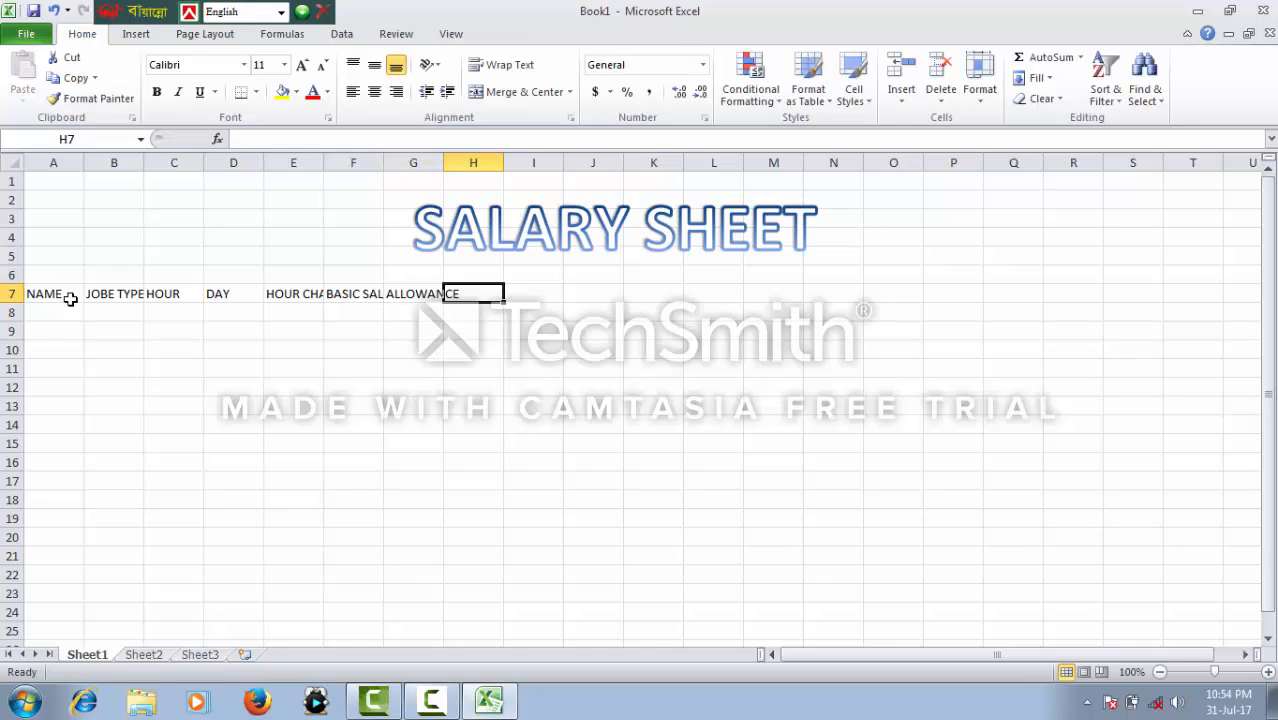
Complete the heading row with LOAN, TOTAL and NET SALARY in cells H7 through J7.
text(LO)
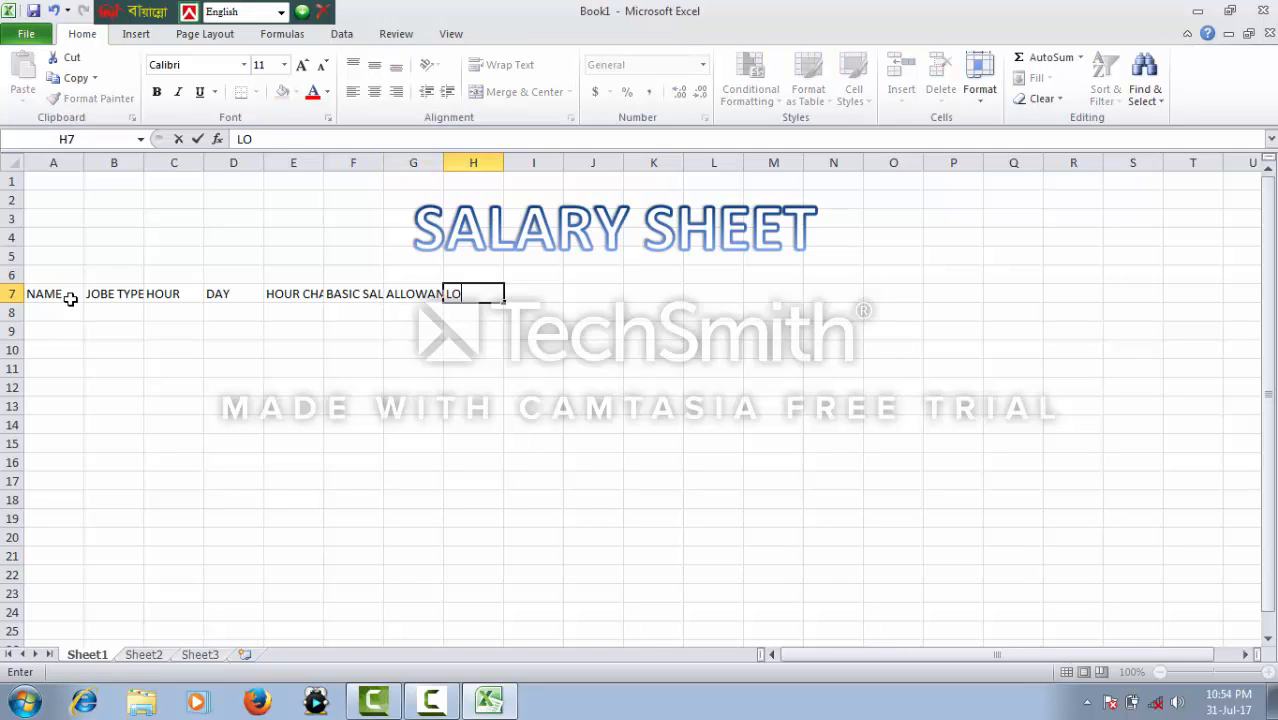
text(AN)
key(Tab)
text(T)
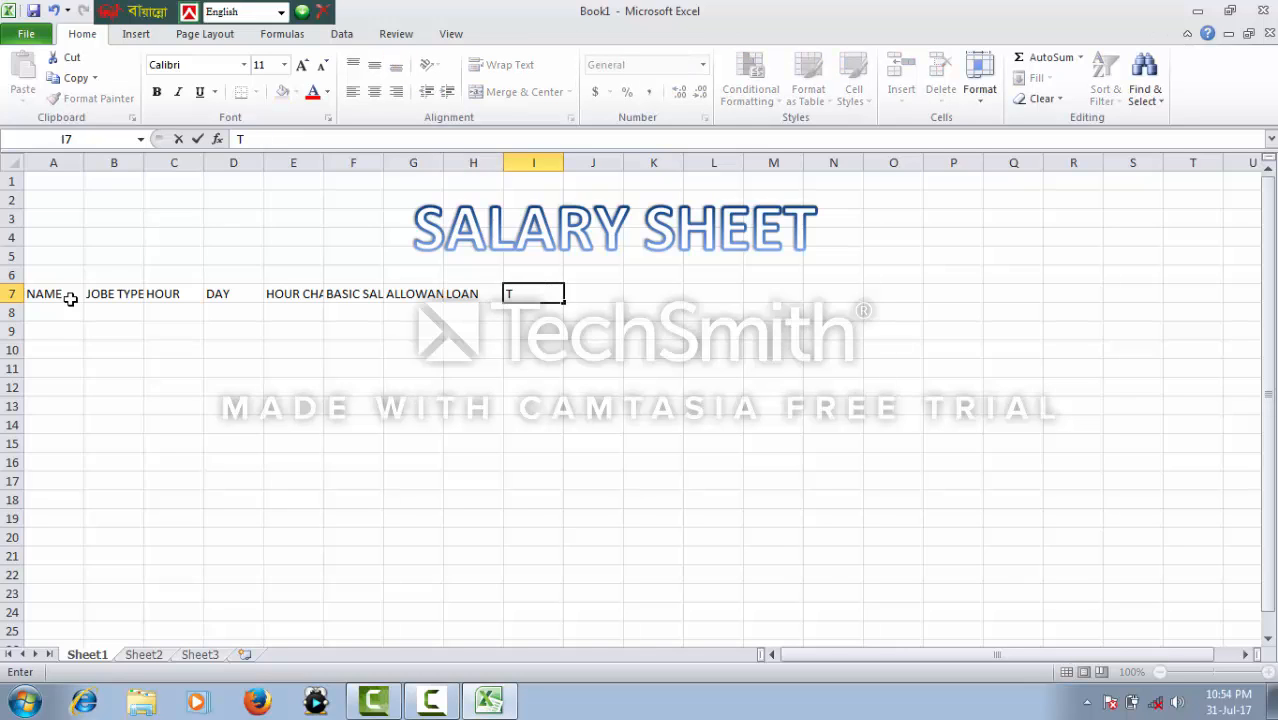
text(OTAL)
key(Tab)
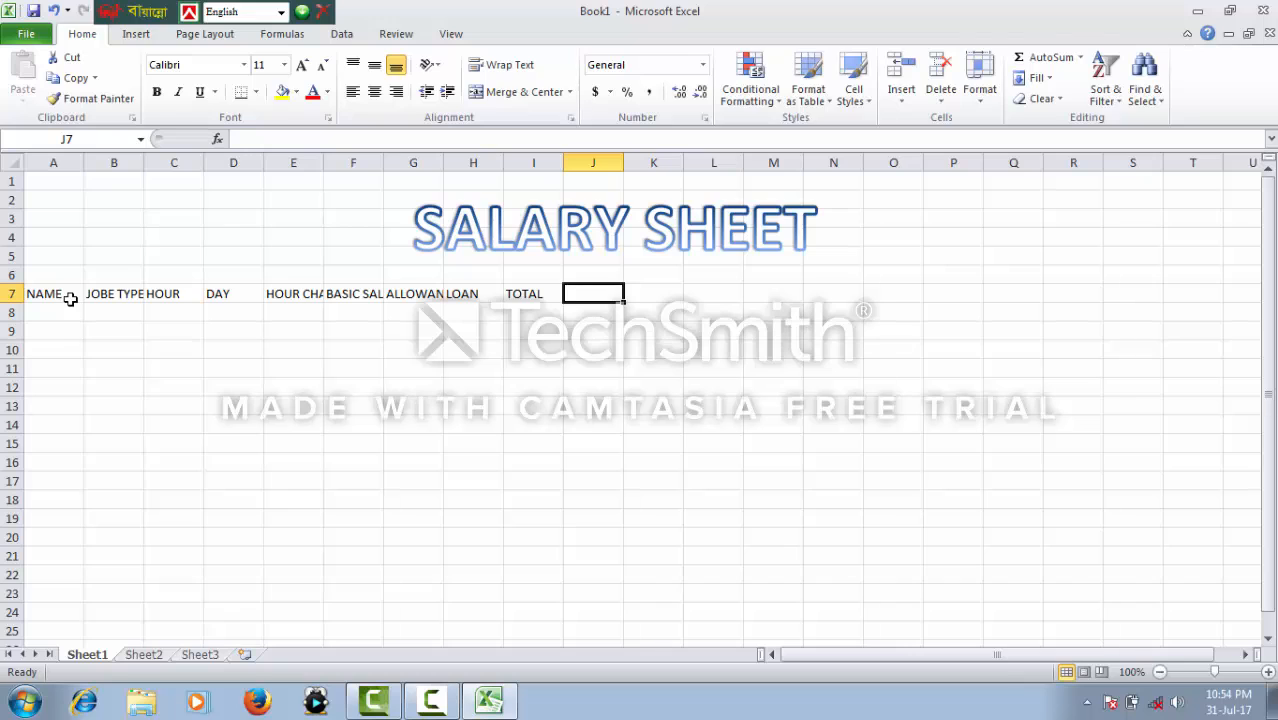
text(NET)
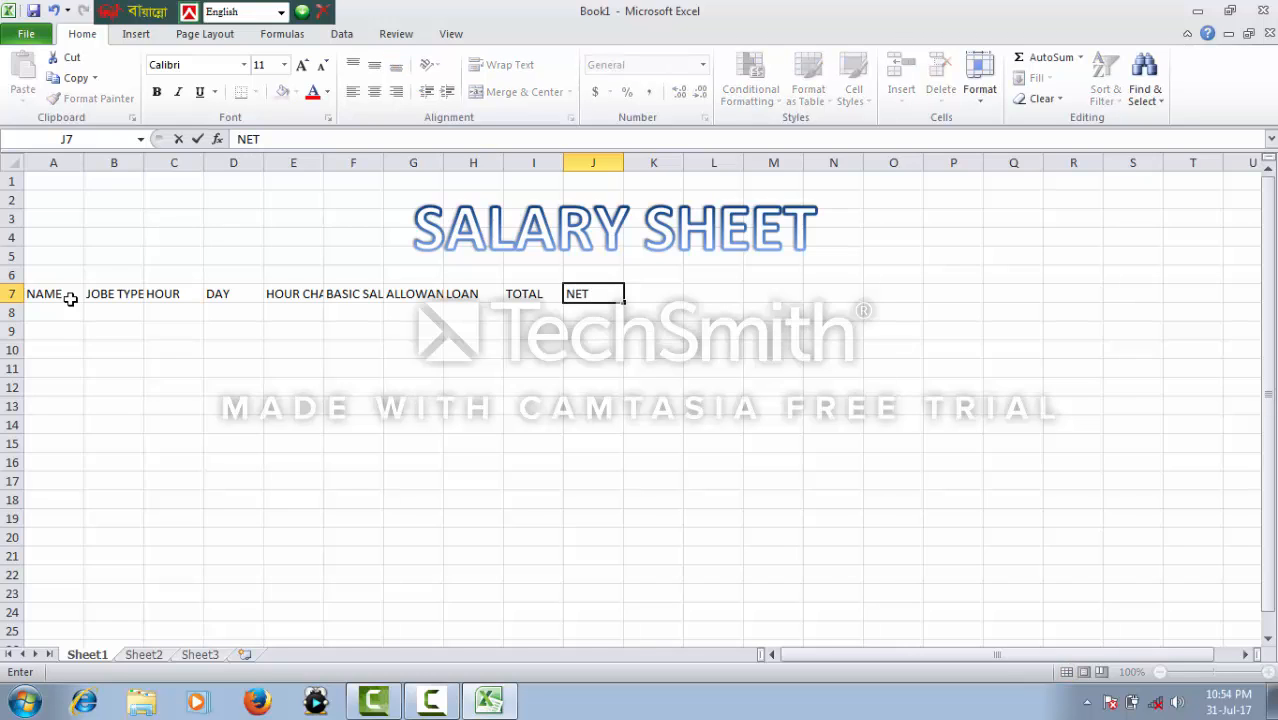
text( SALARY)
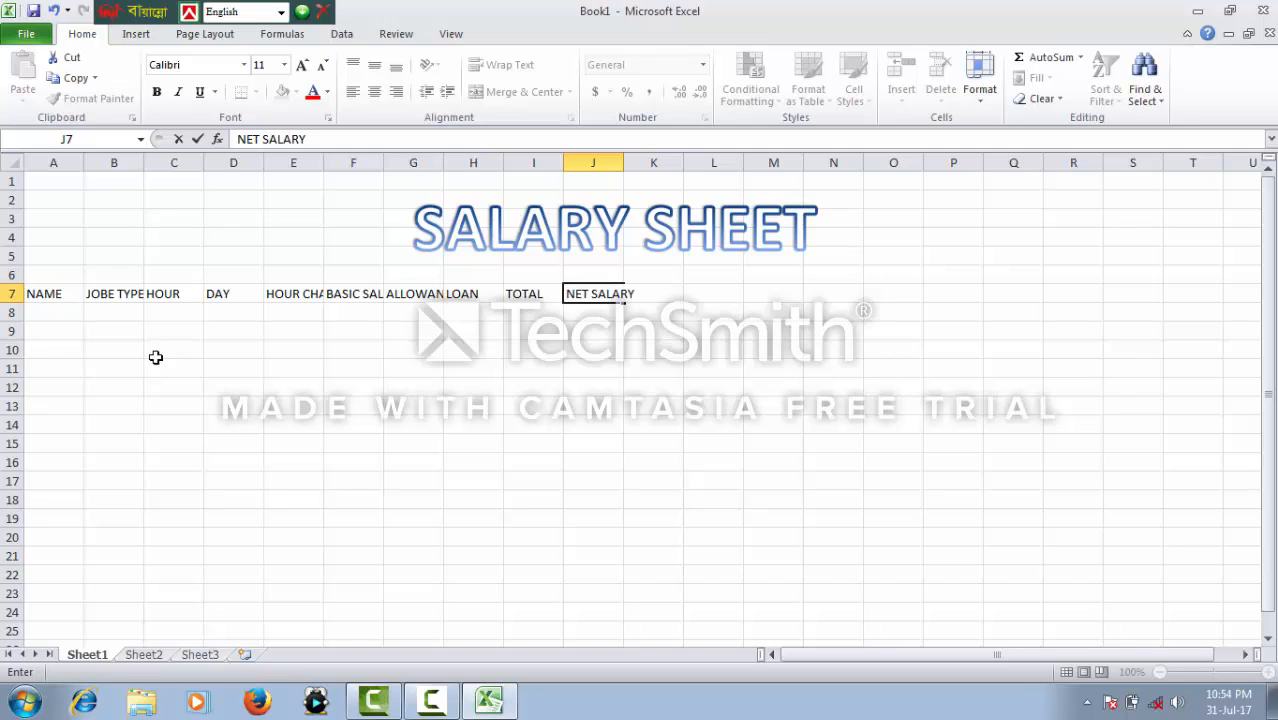
click(115, 296)
Widen column B so the JOBE TYPE heading fits with room to spare.
click(180, 296)
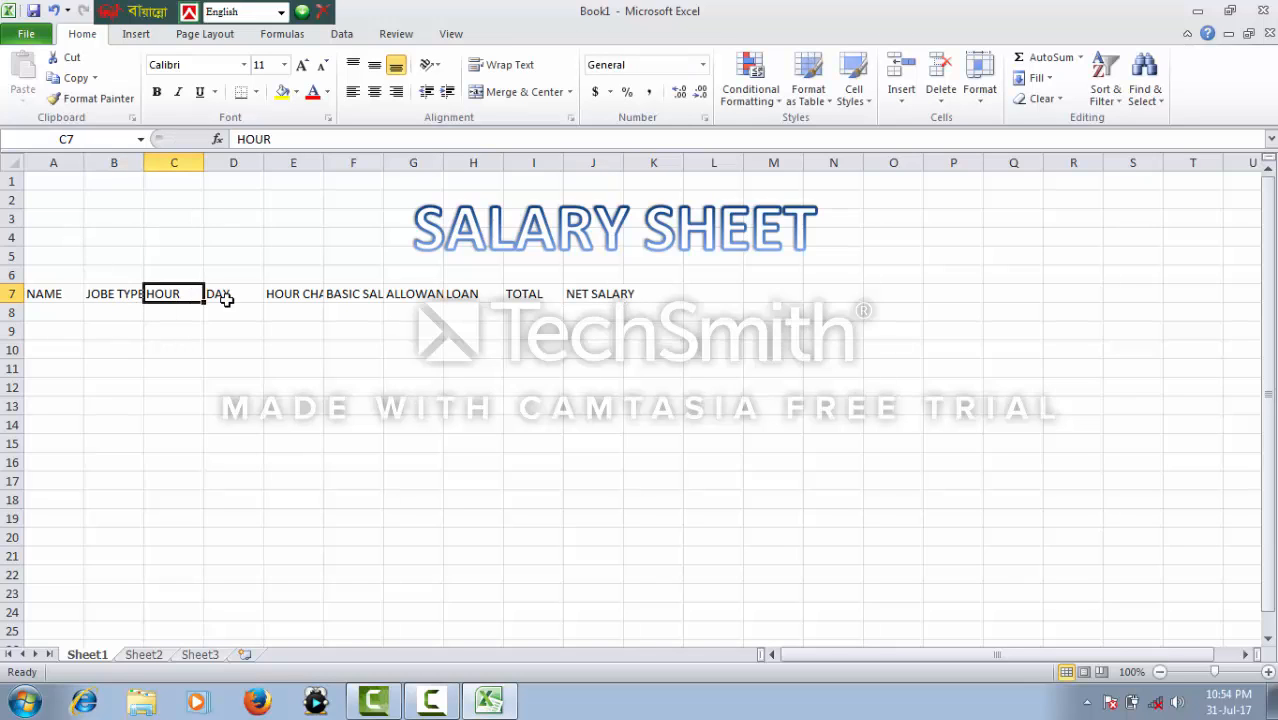
click(291, 296)
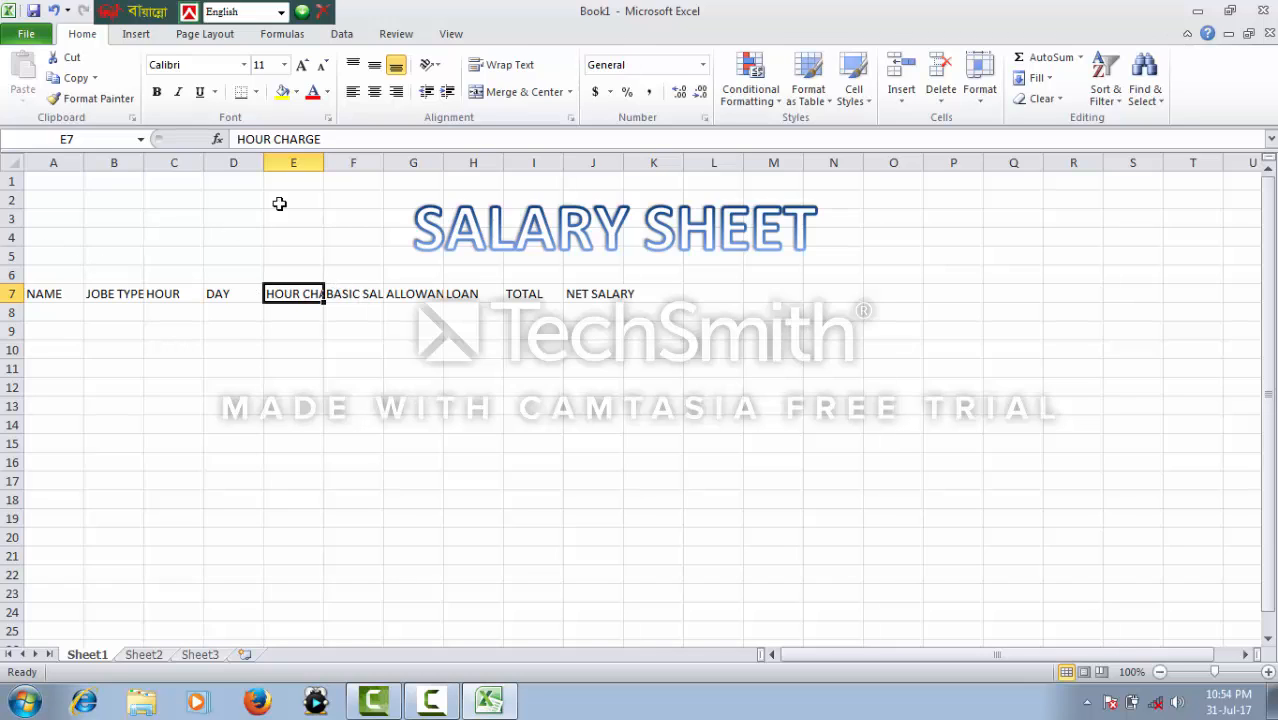
click(114, 316)
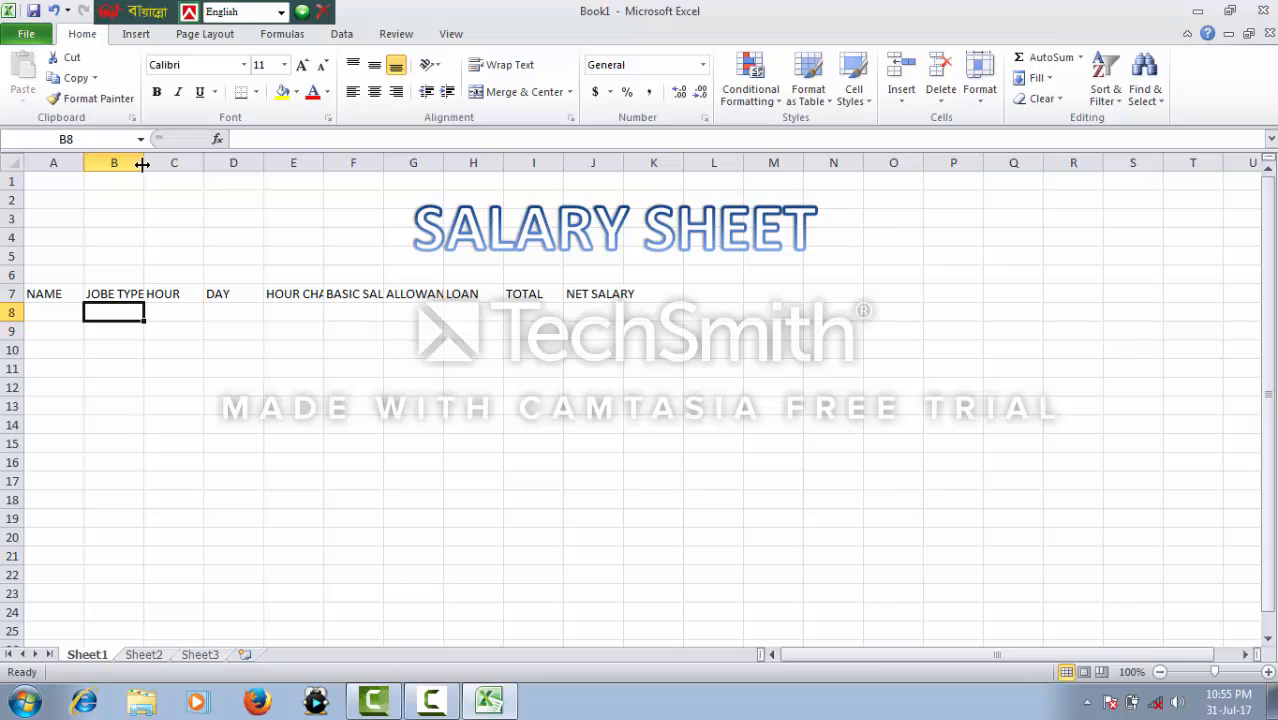
drag(143, 164, 180, 164)
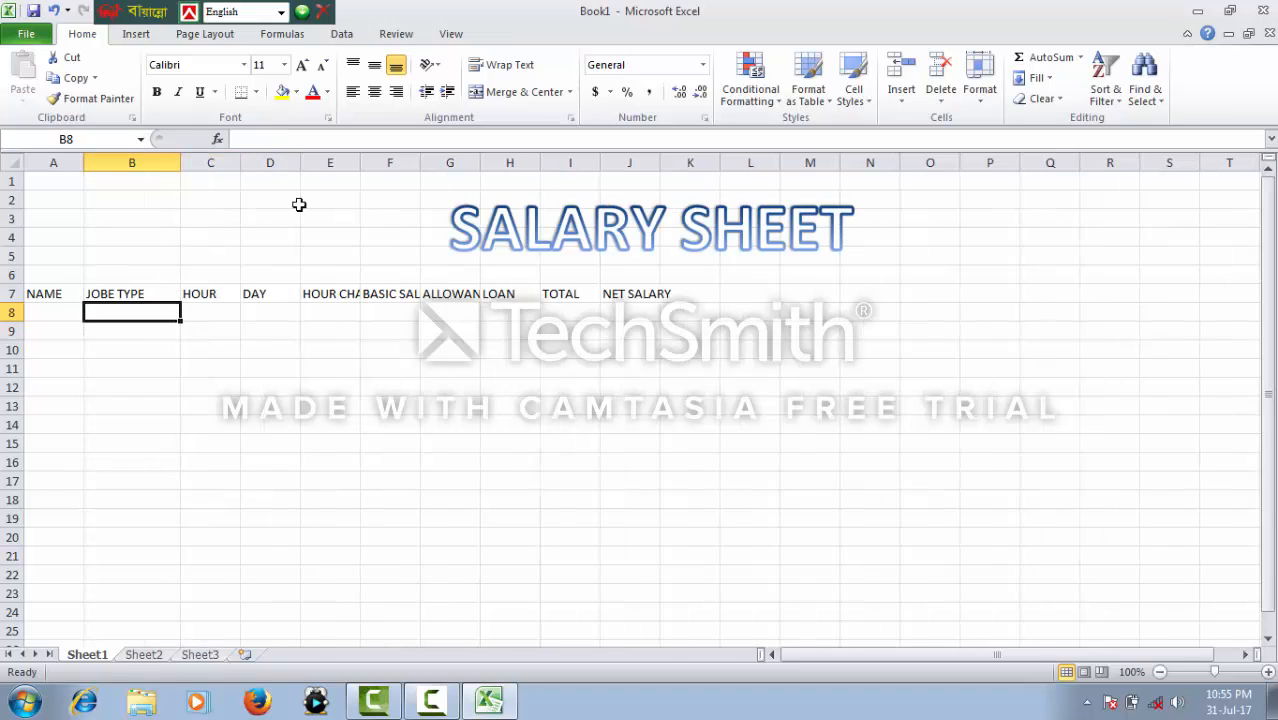
Widen columns E, F, G and J so the HOUR CHARGE, BASIC SALARY, ALLOWANCE and NET SALARY headings fit.
drag(360, 163, 581, 164)
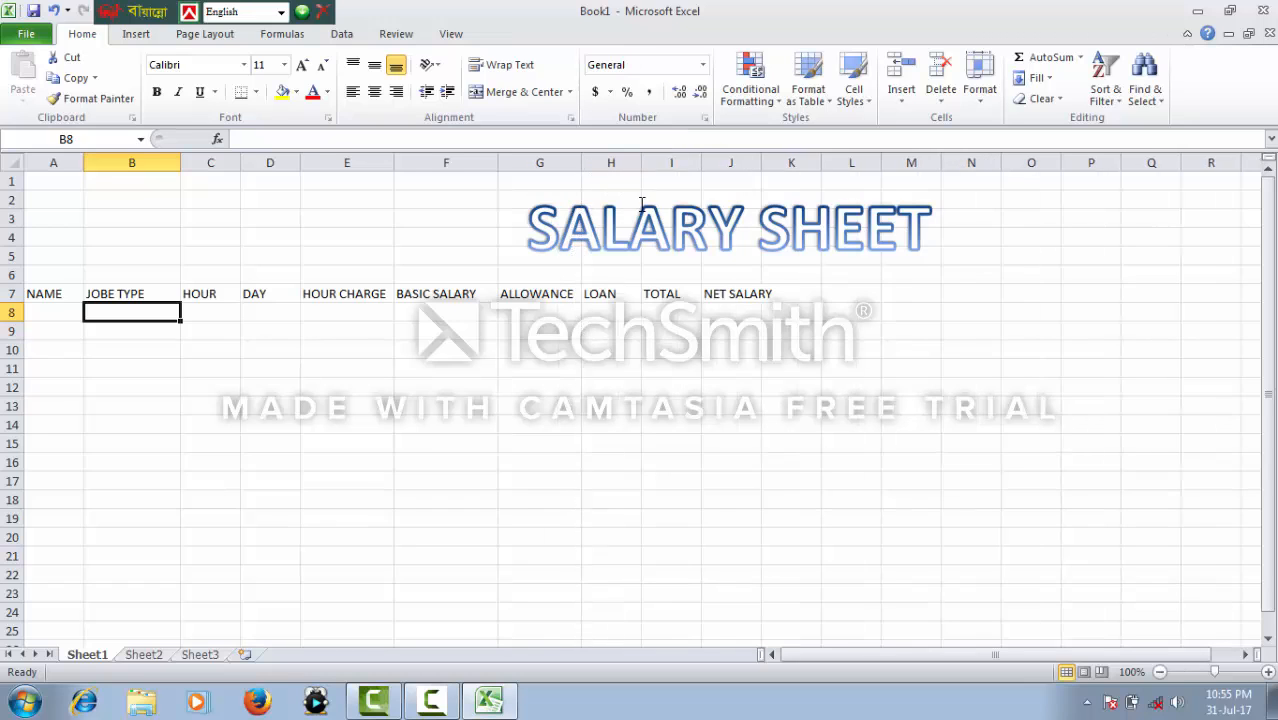
drag(757, 178, 786, 163)
Extend the SALARY SHEET WordArt box leftward to the start of column E so the title sits more centrally above the headings.
click(534, 222)
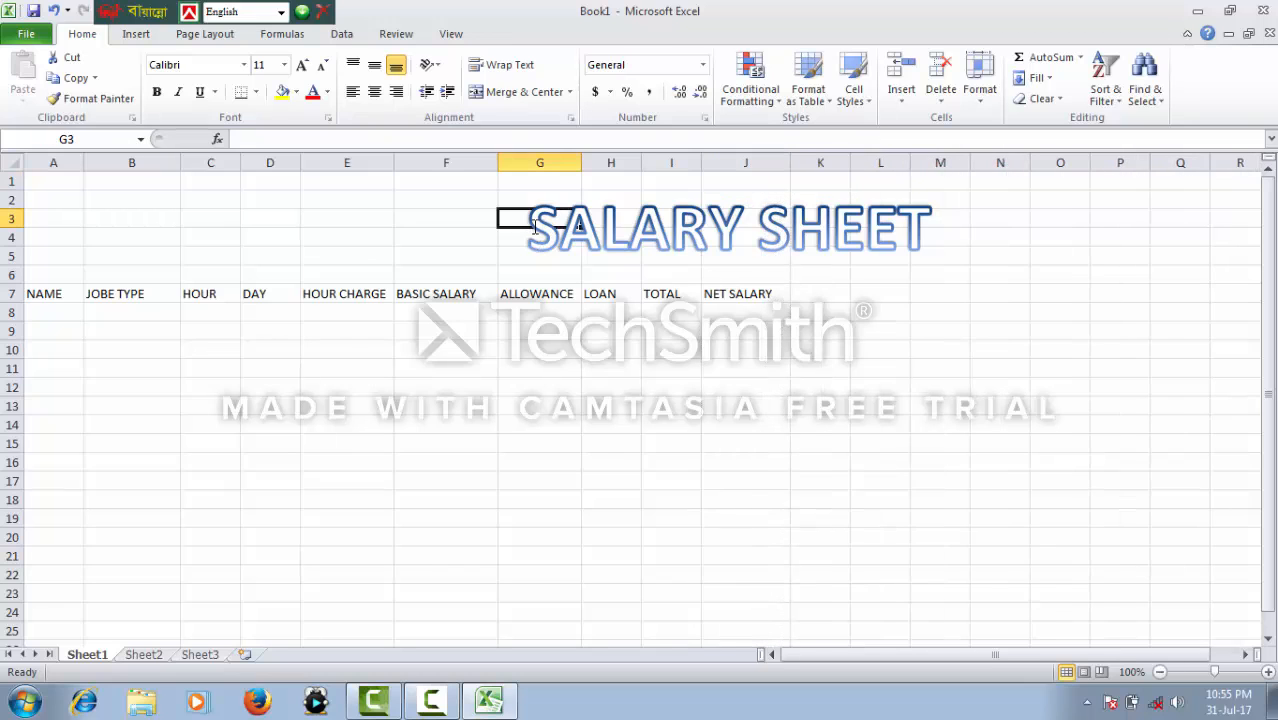
click(628, 240)
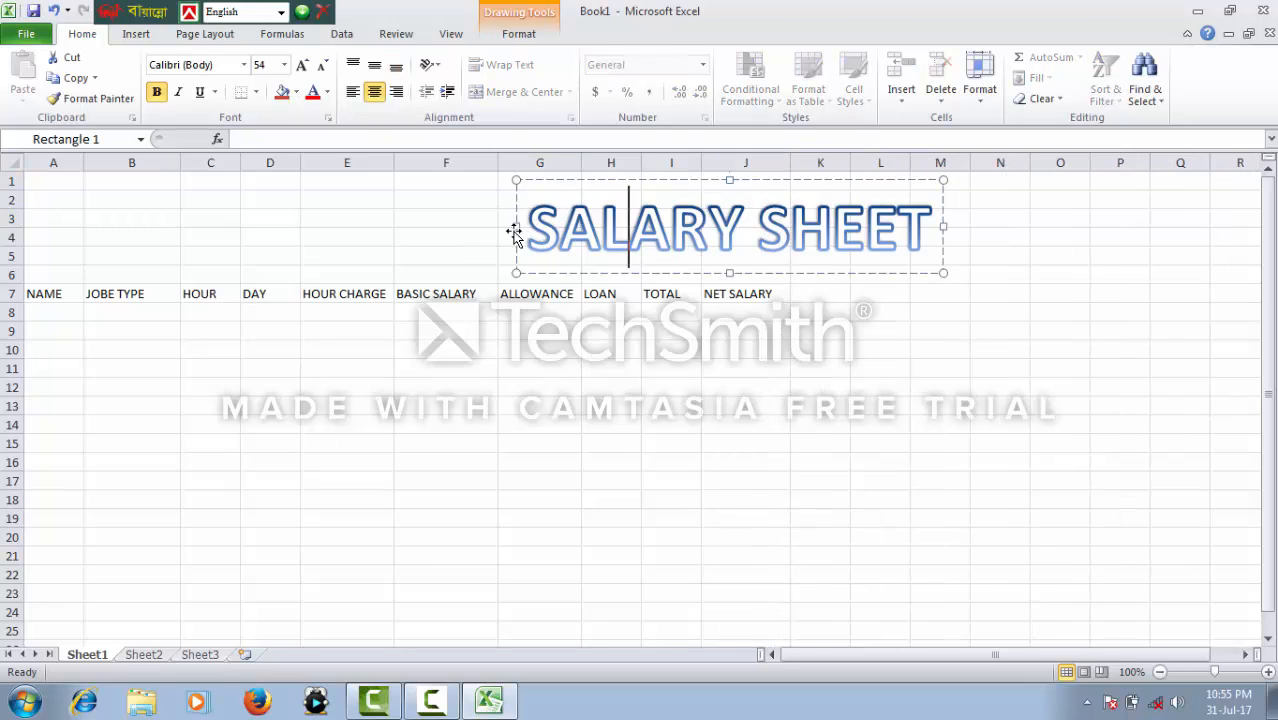
drag(515, 227, 325, 243)
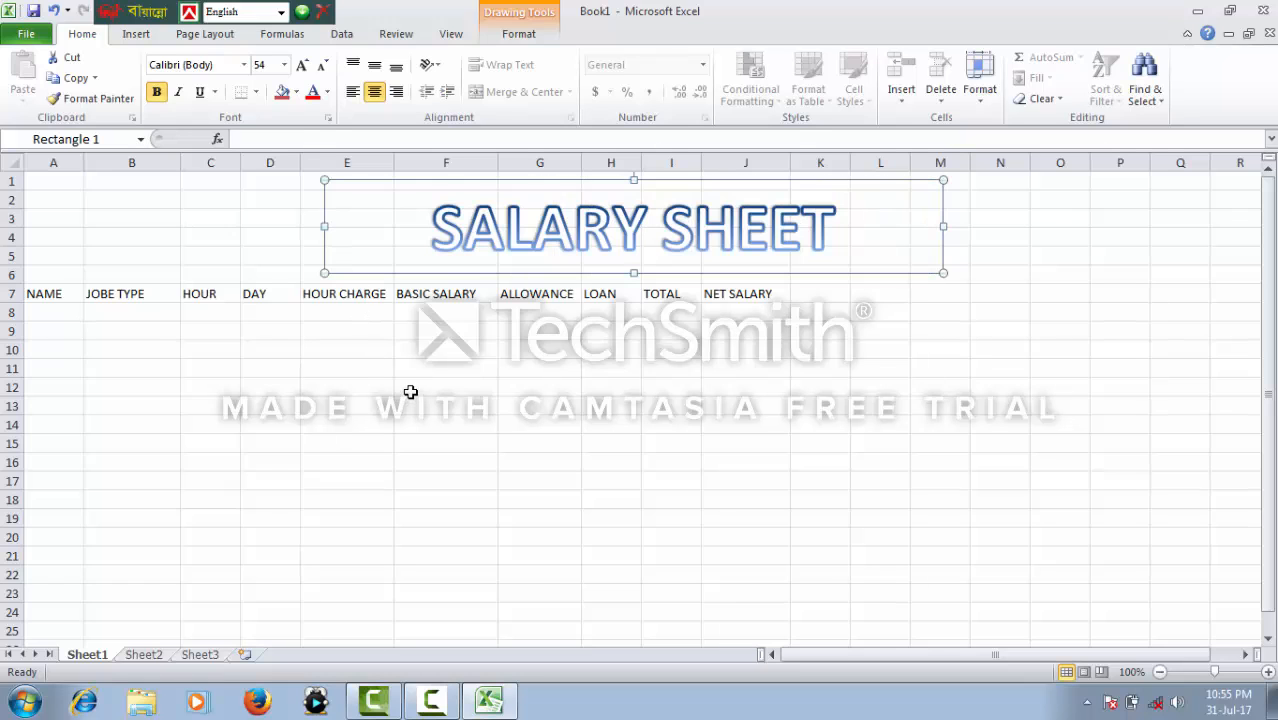
click(410, 392)
Enter the first three employees' names in cells A8 through A10 under the NAME heading.
click(48, 313)
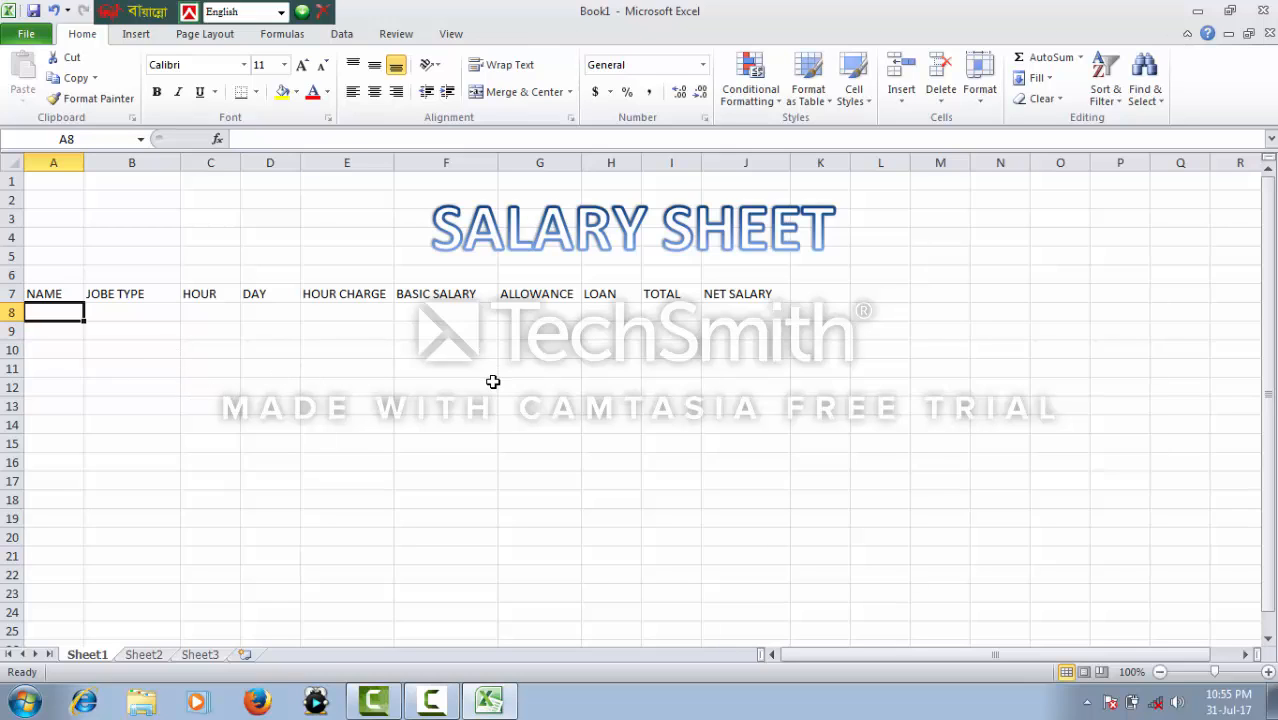
text(SH)
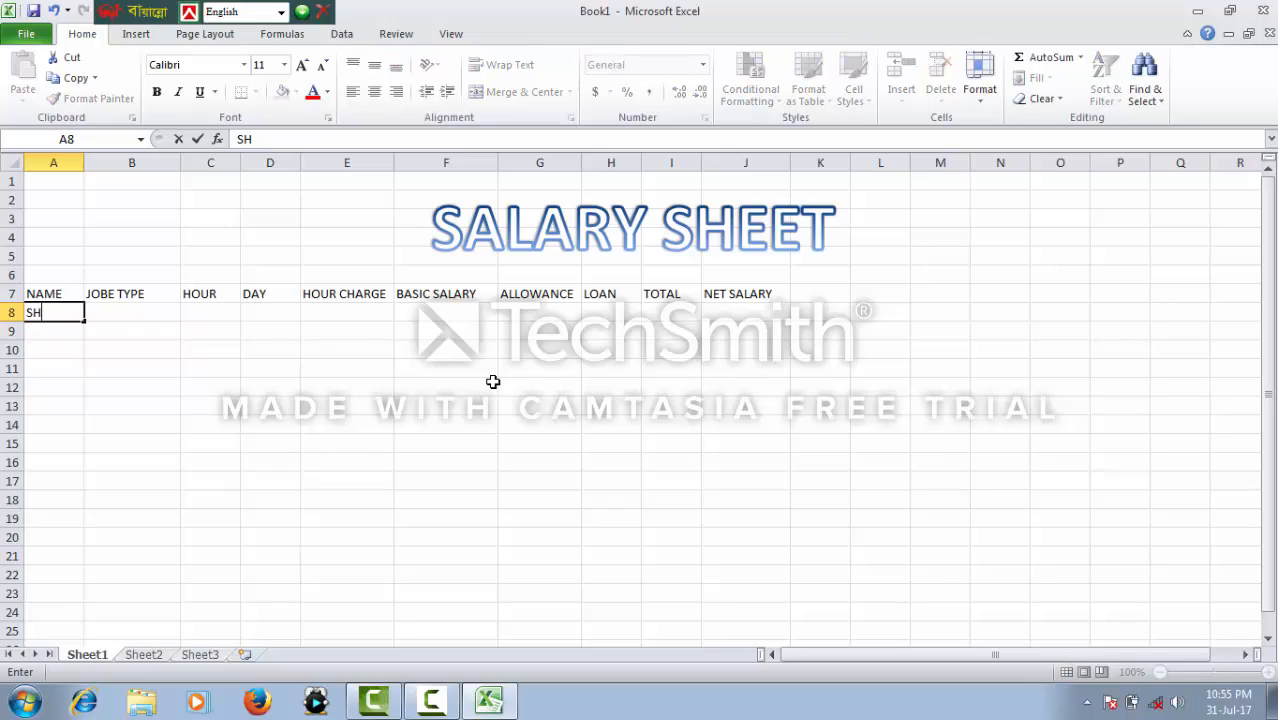
text(IMUL)
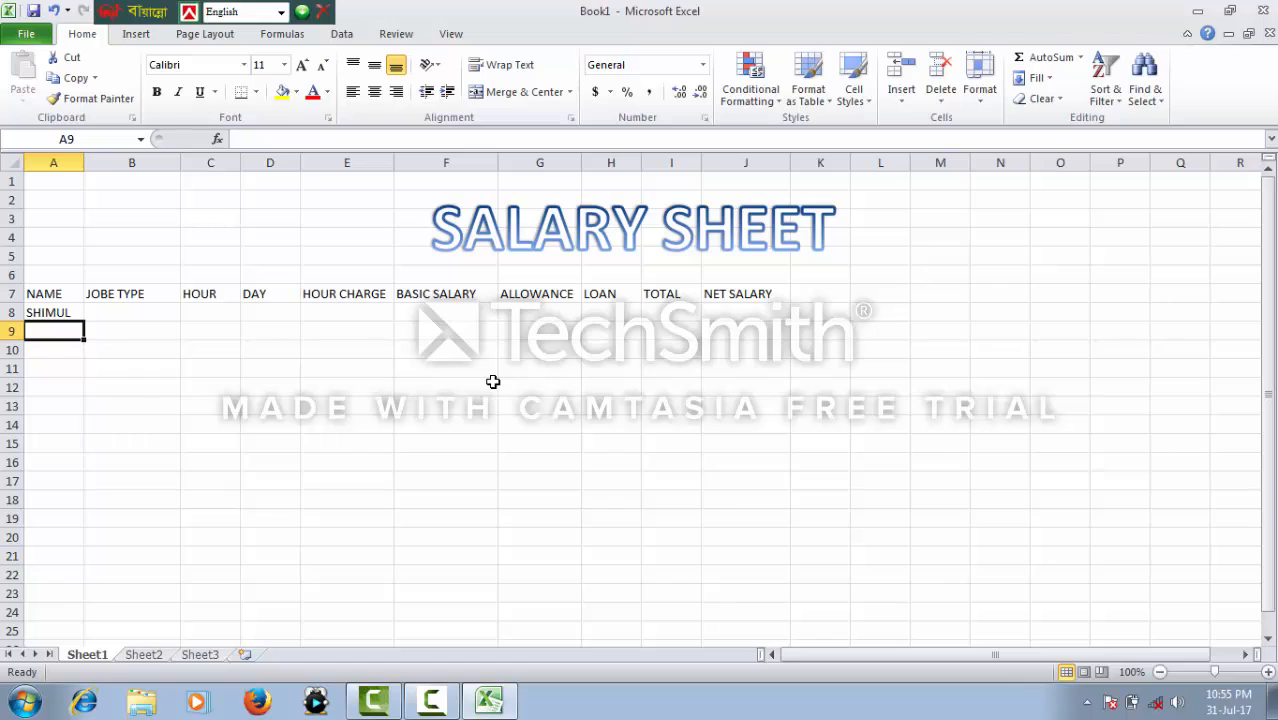
text(SAYE)
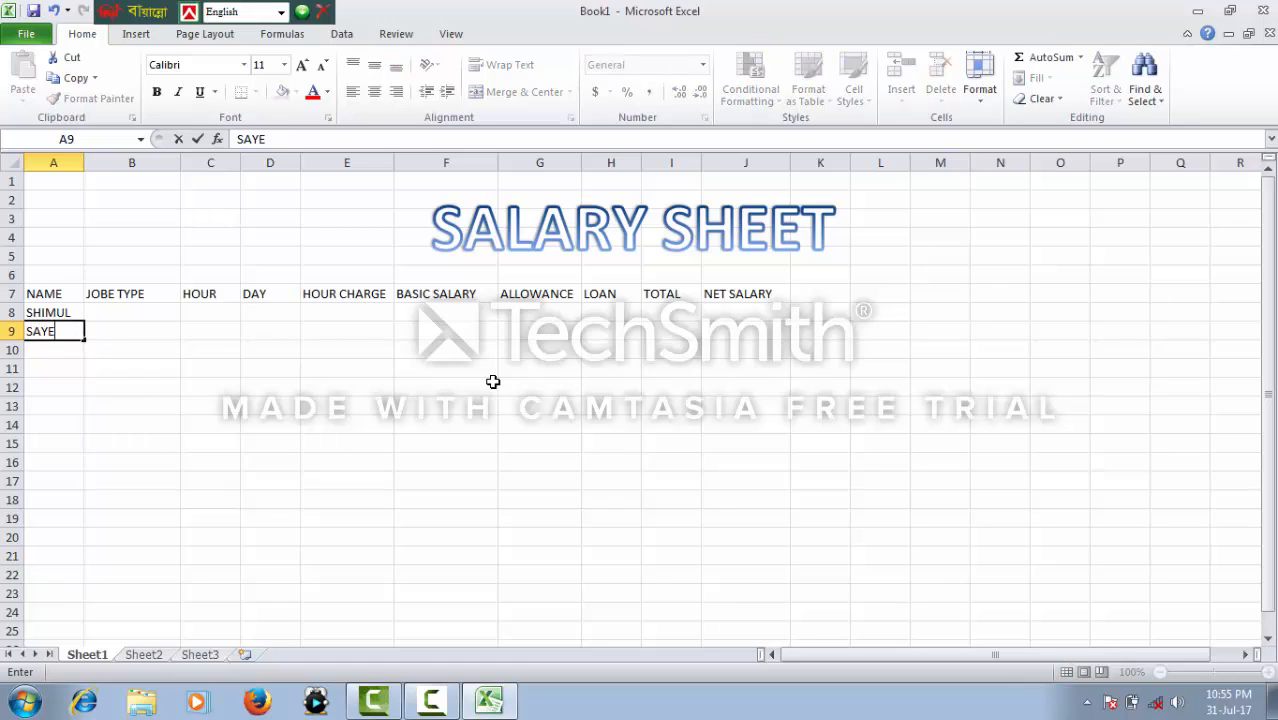
text(D)
key(Return)
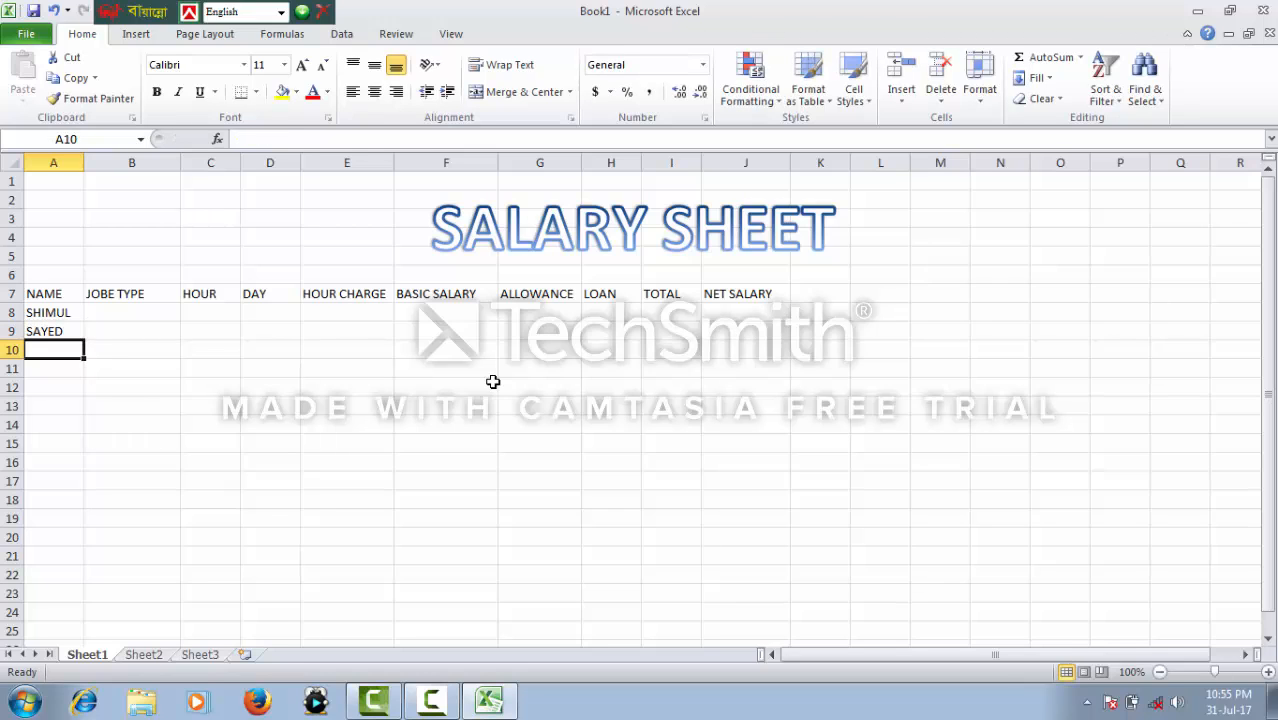
text(POL)
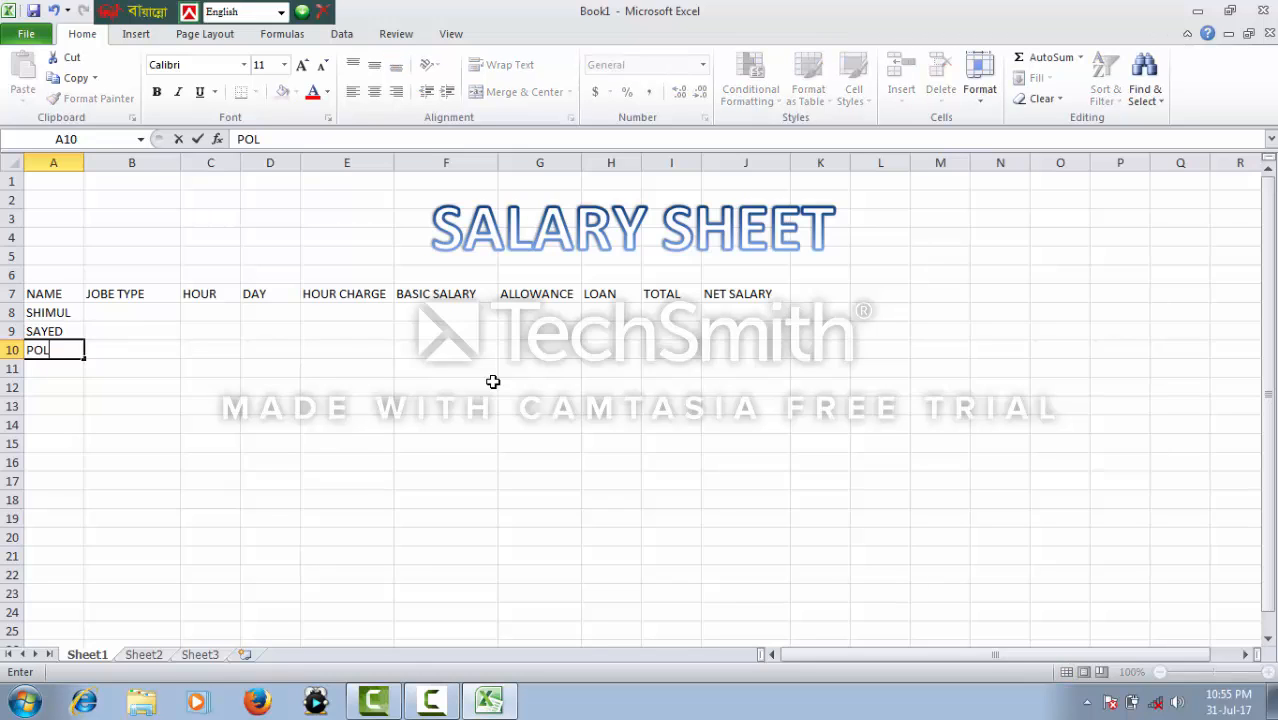
text(ASH)
key(Return)
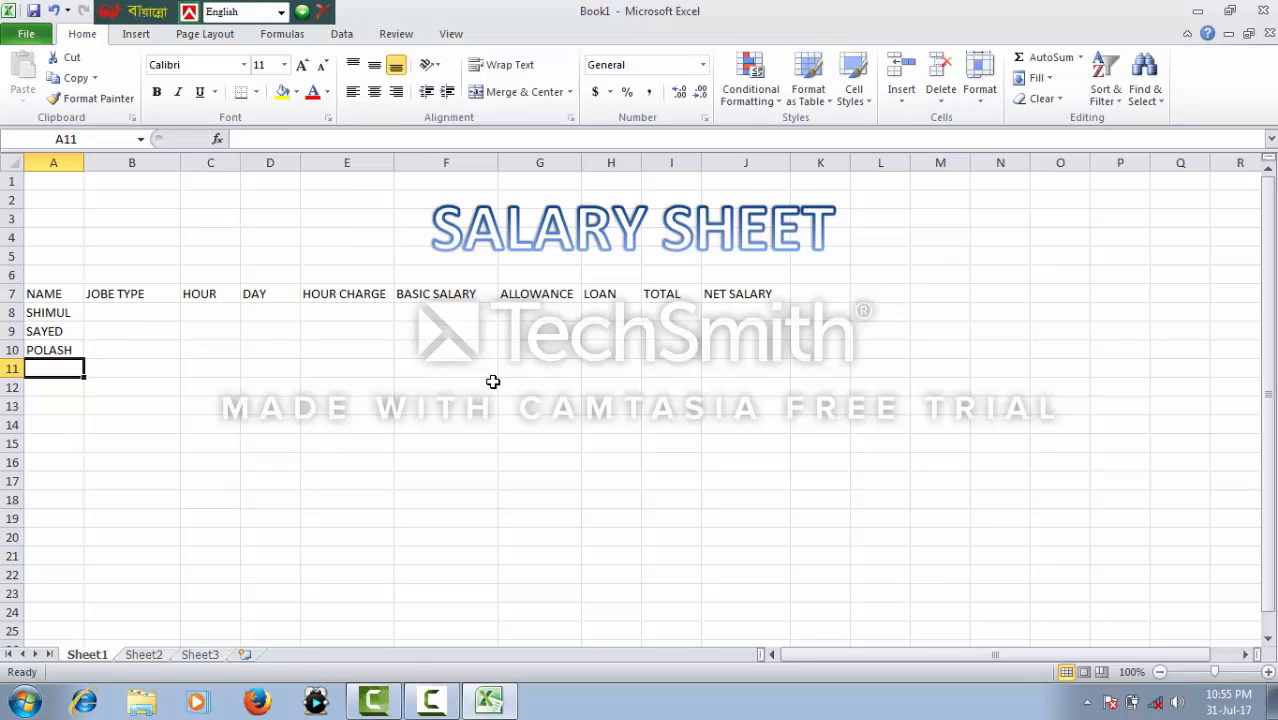
Enter the remaining three employees' names in cells A11 through A13.
text(BO)
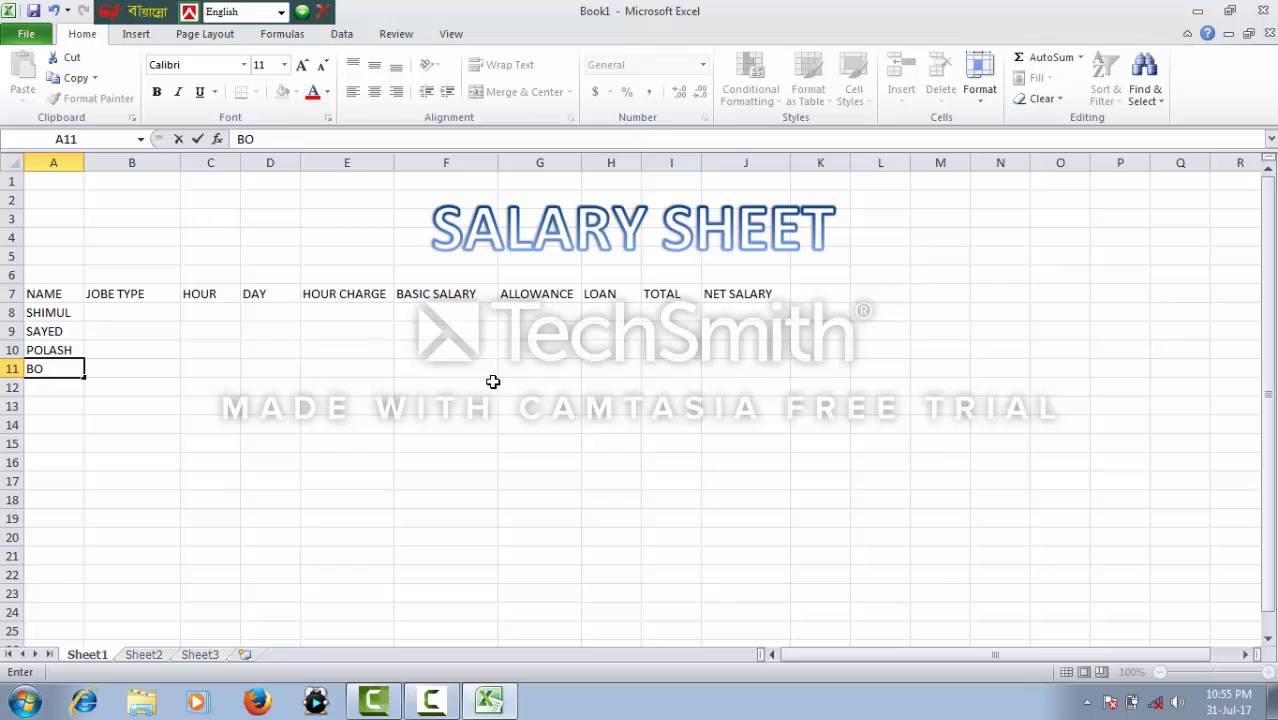
text(KUL)
key(Return)
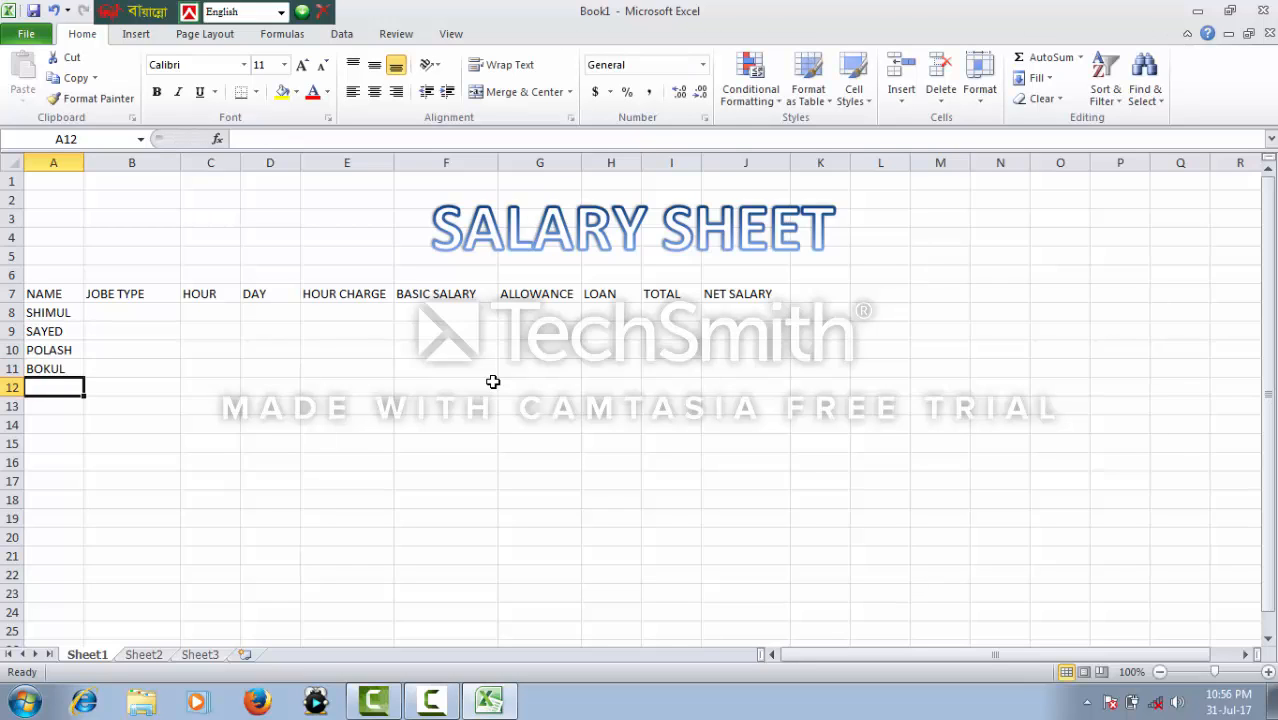
text(T)
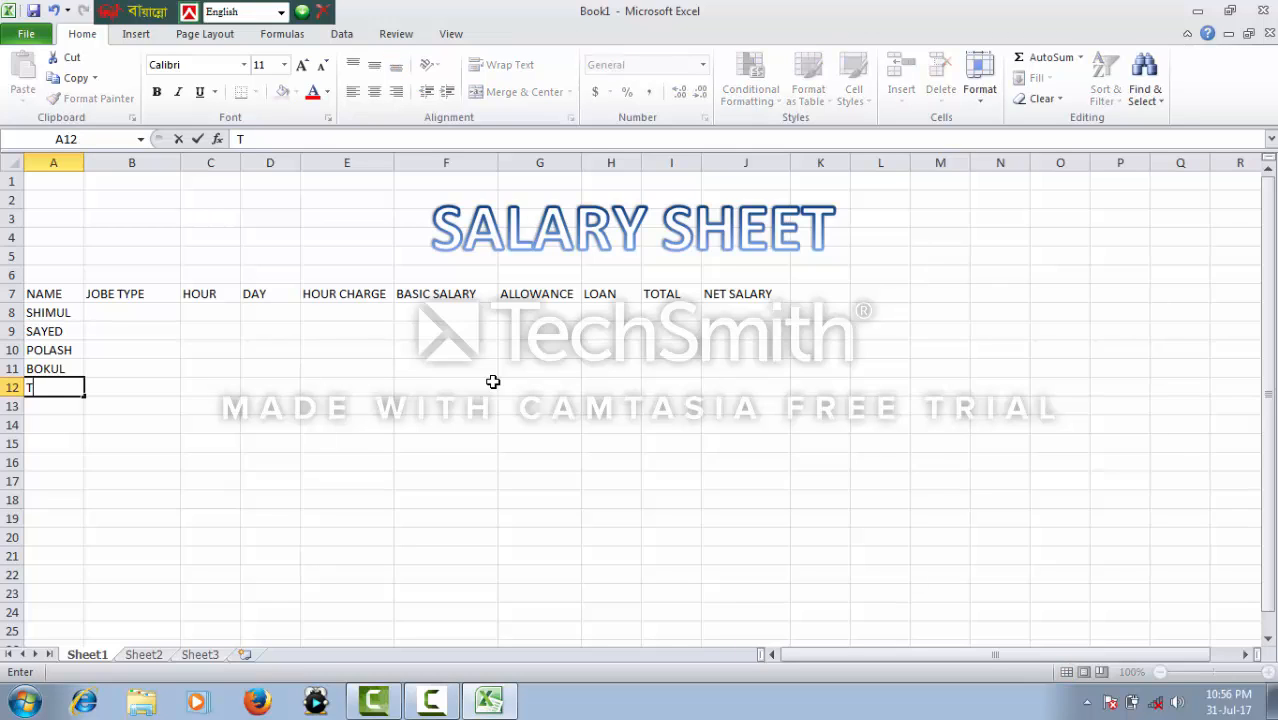
text(UTUL)
key(Return)
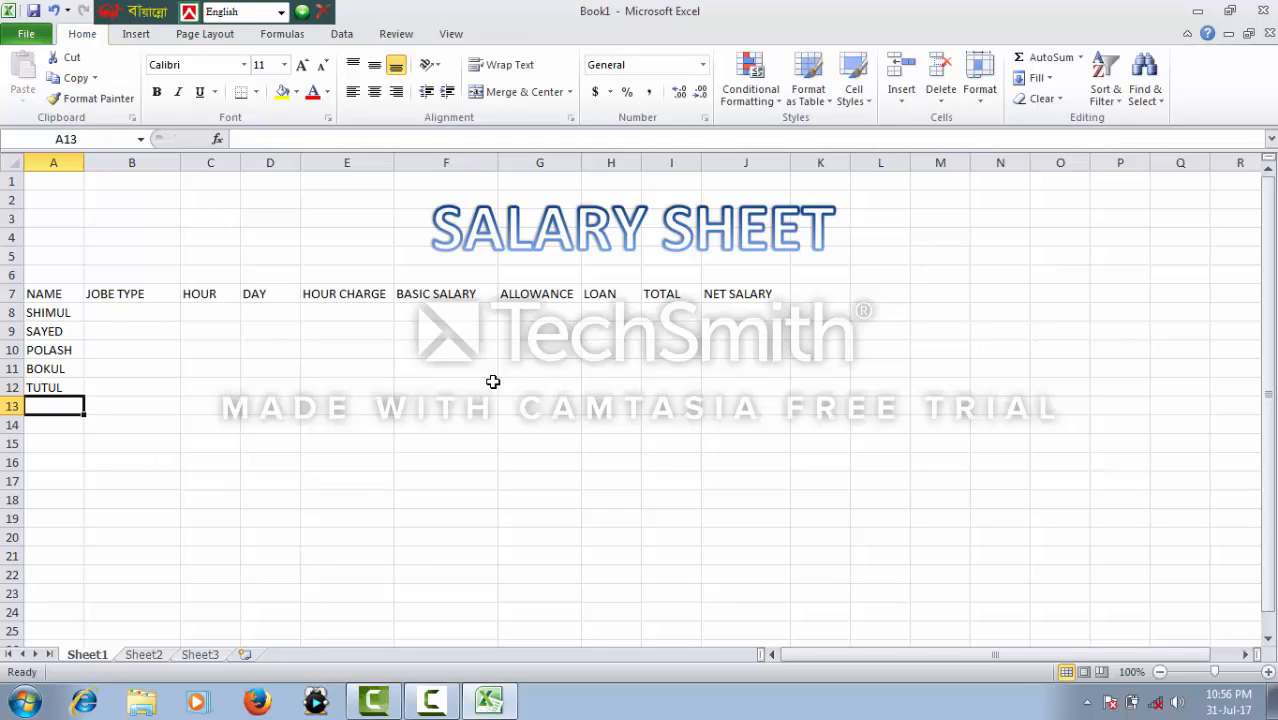
text(RAS)
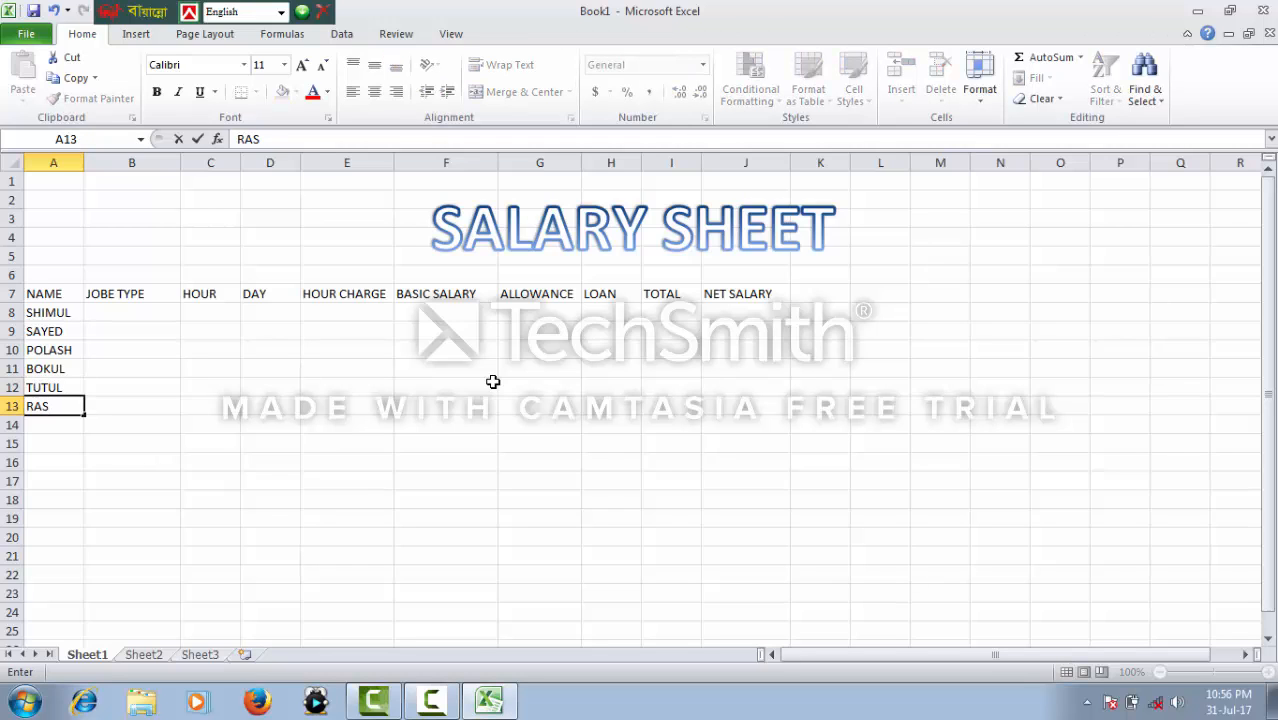
text(EL)
click(122, 326)
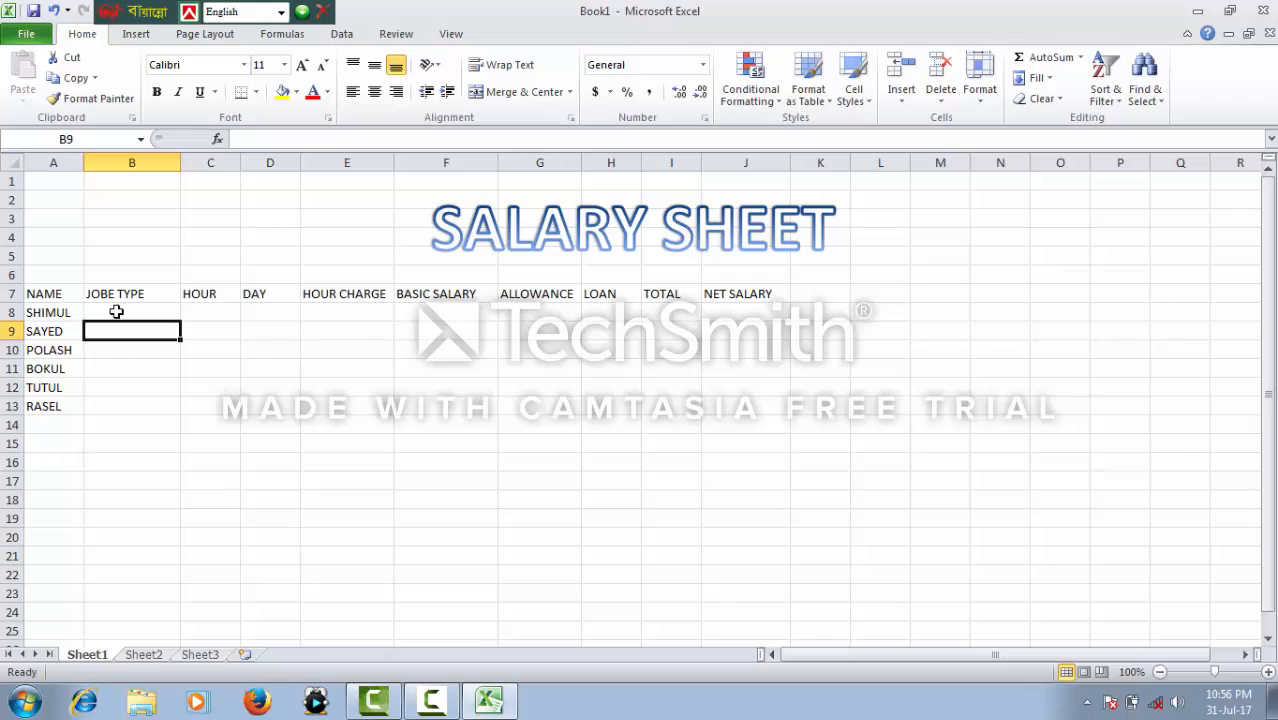
Fill the JOBE TYPE column with A, B, C, D, E and F in cells B8 through B13.
click(116, 312)
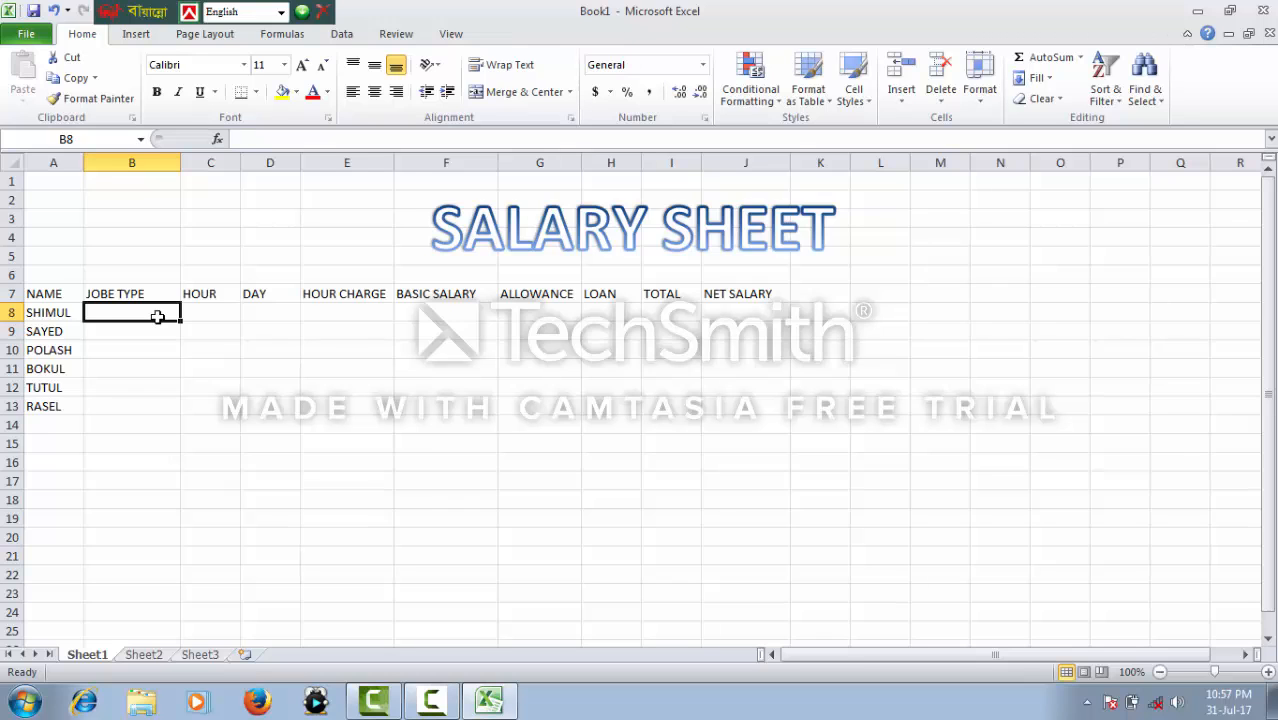
text(A)
key(Return)
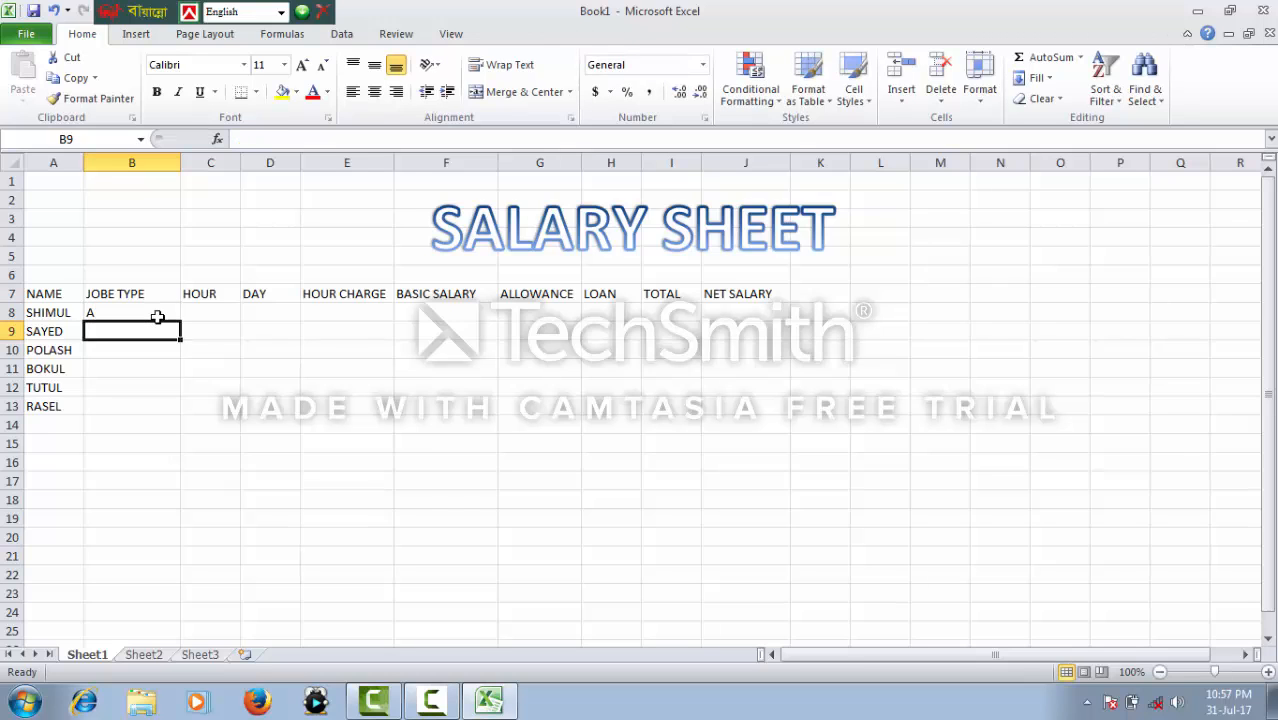
text(B)
key(Return)
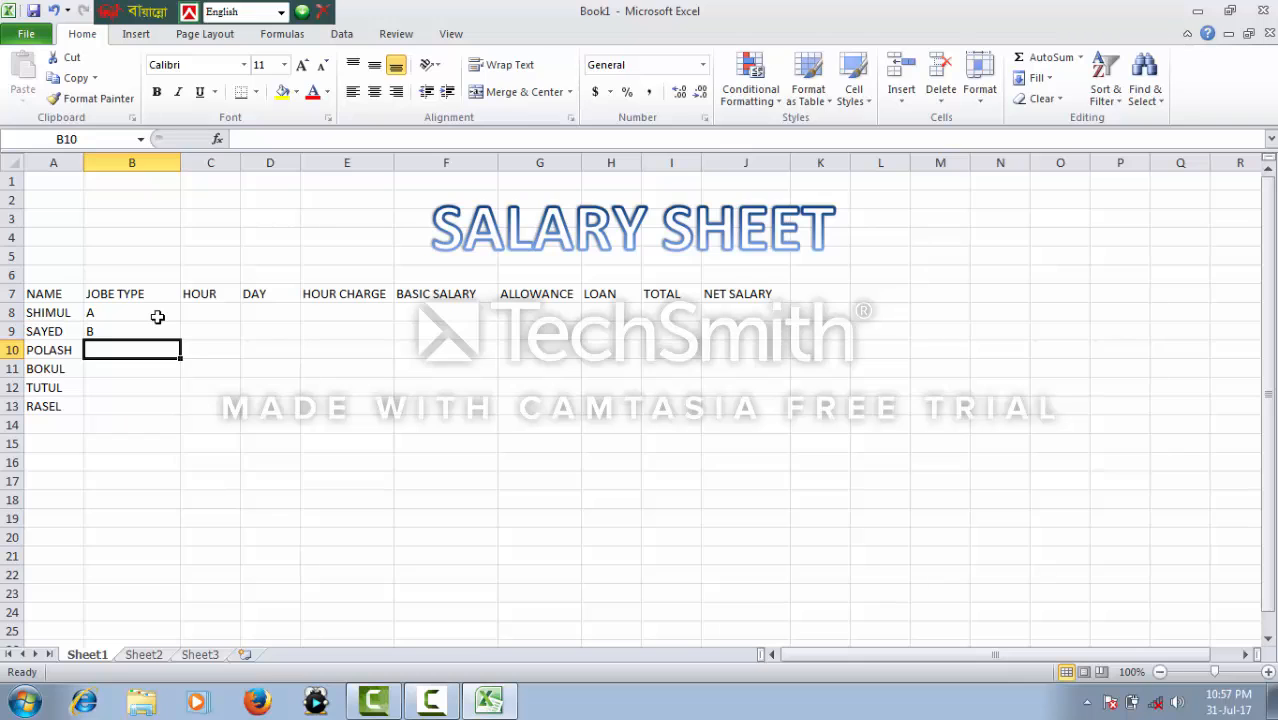
text(C)
key(Return)
text(D)
key(Return)
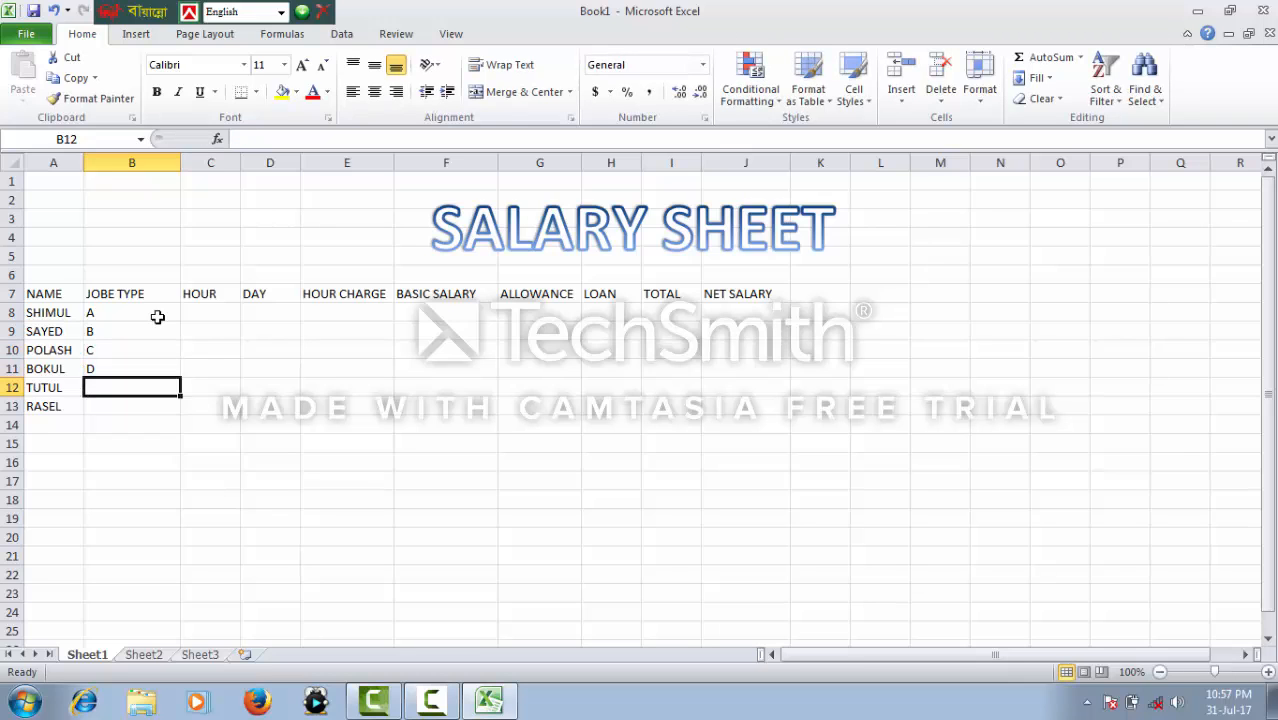
text(E)
key(Return)
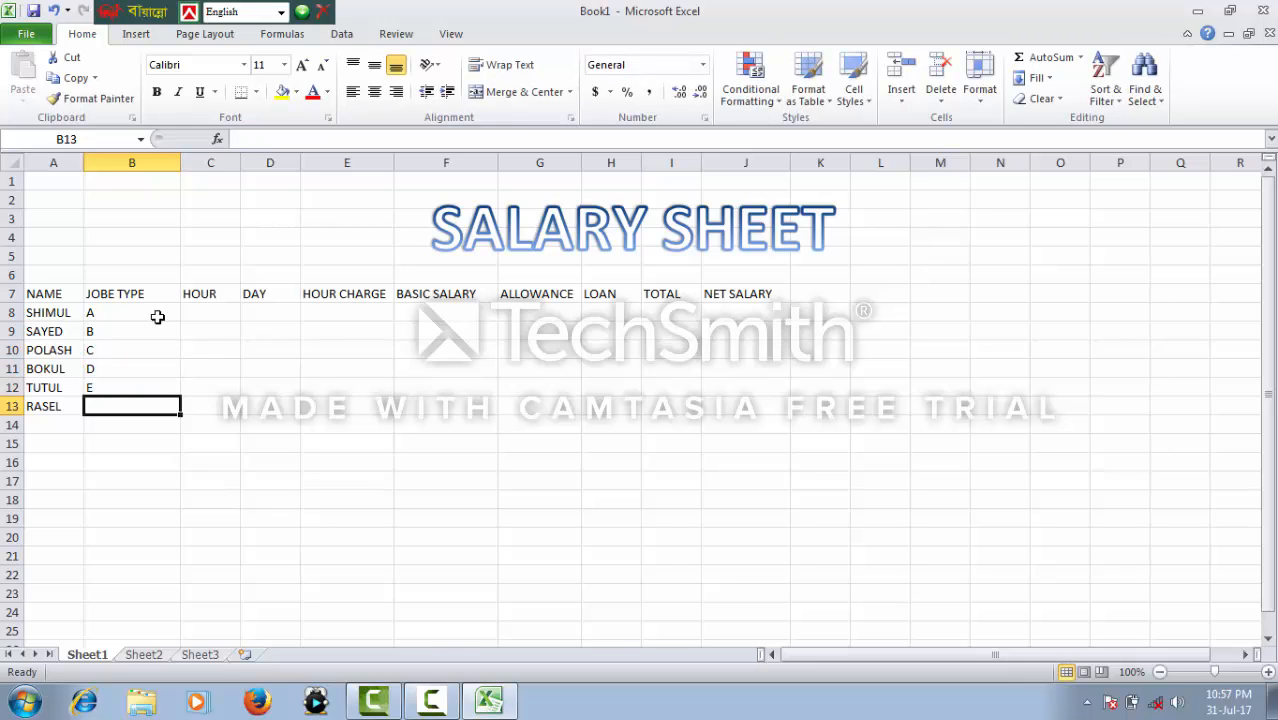
text(F)
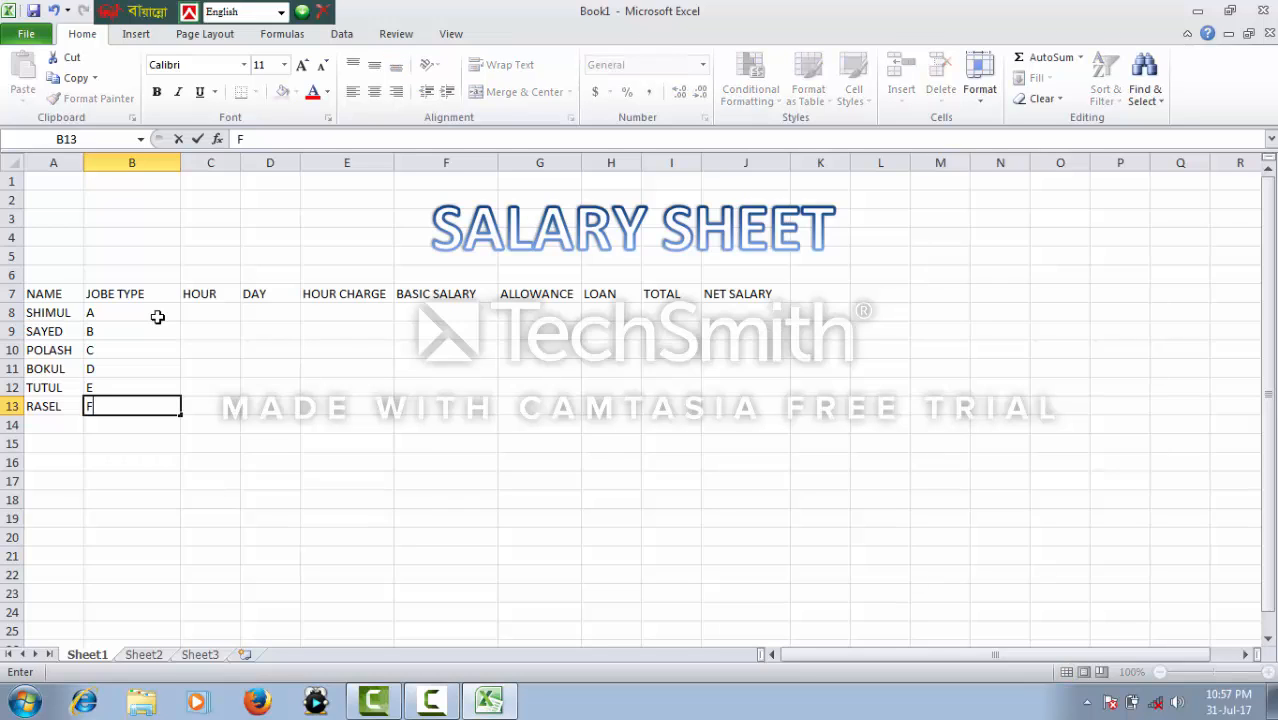
click(216, 309)
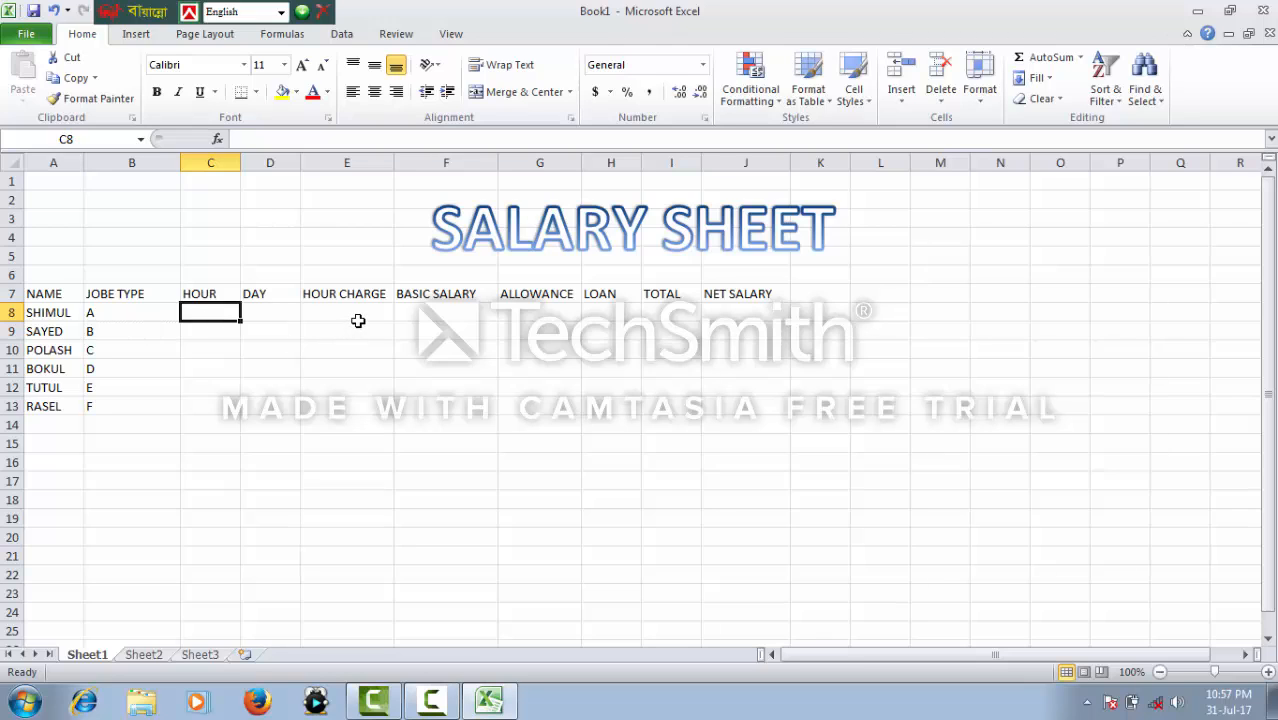
Begin the HOUR CHARGE formula in cell E8 with =IF(B8="A",C8*400, so job type A is charged at 400 per hour.
click(330, 308)
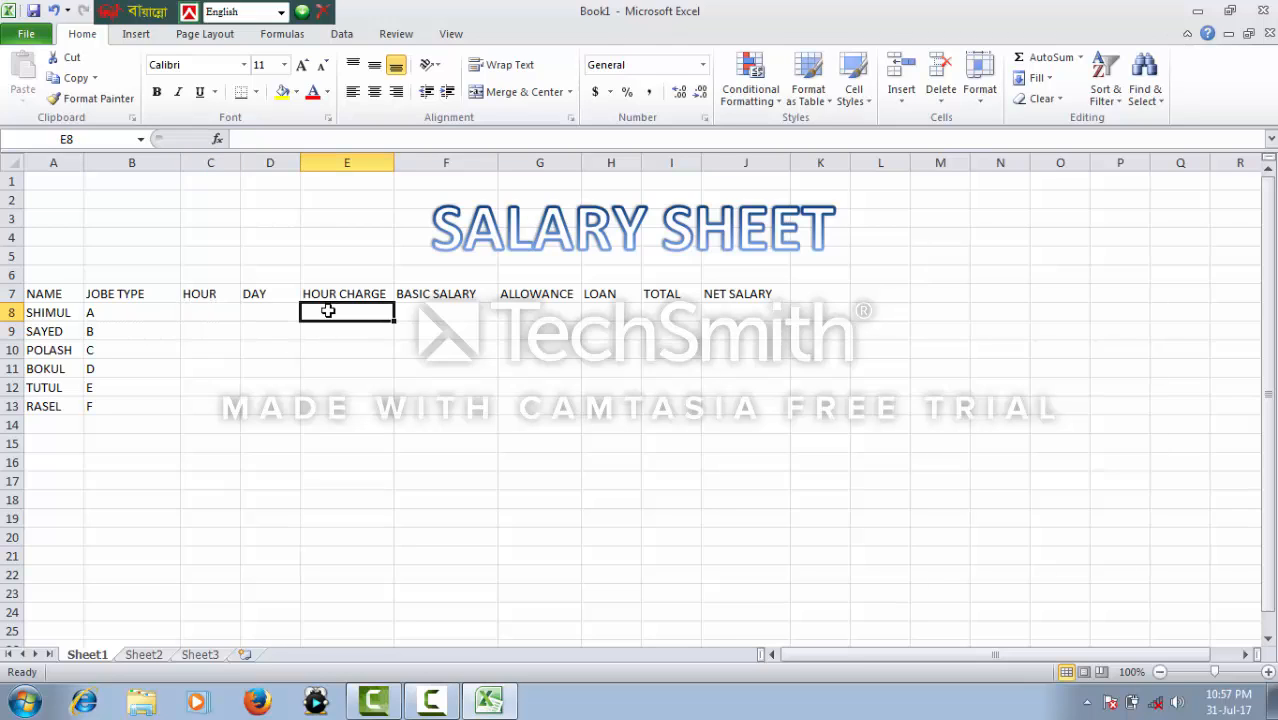
click(204, 311)
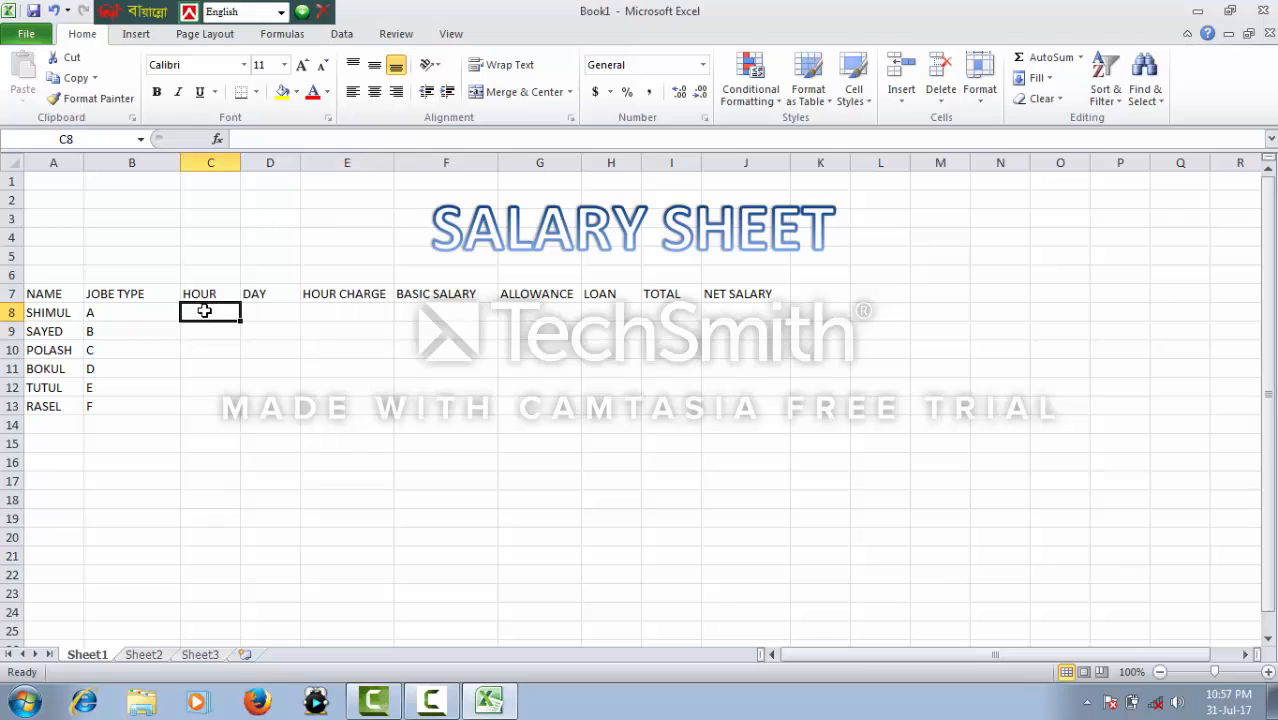
click(325, 312)
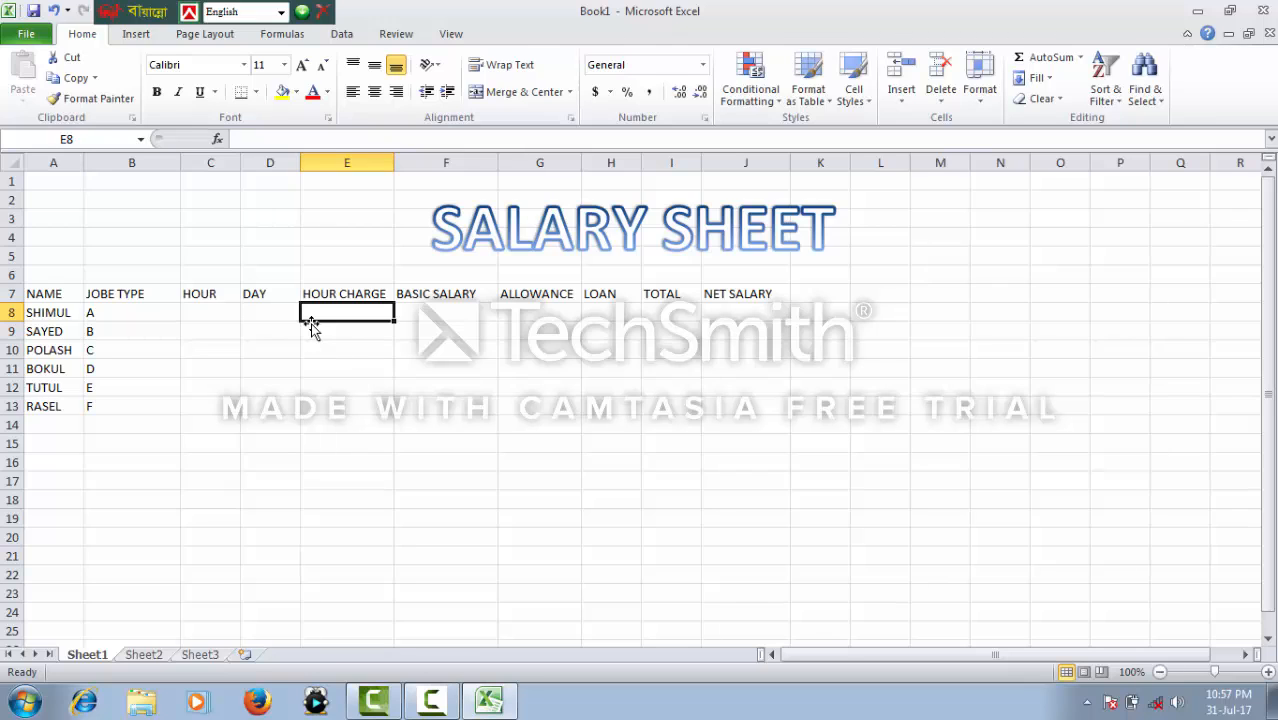
text(=)
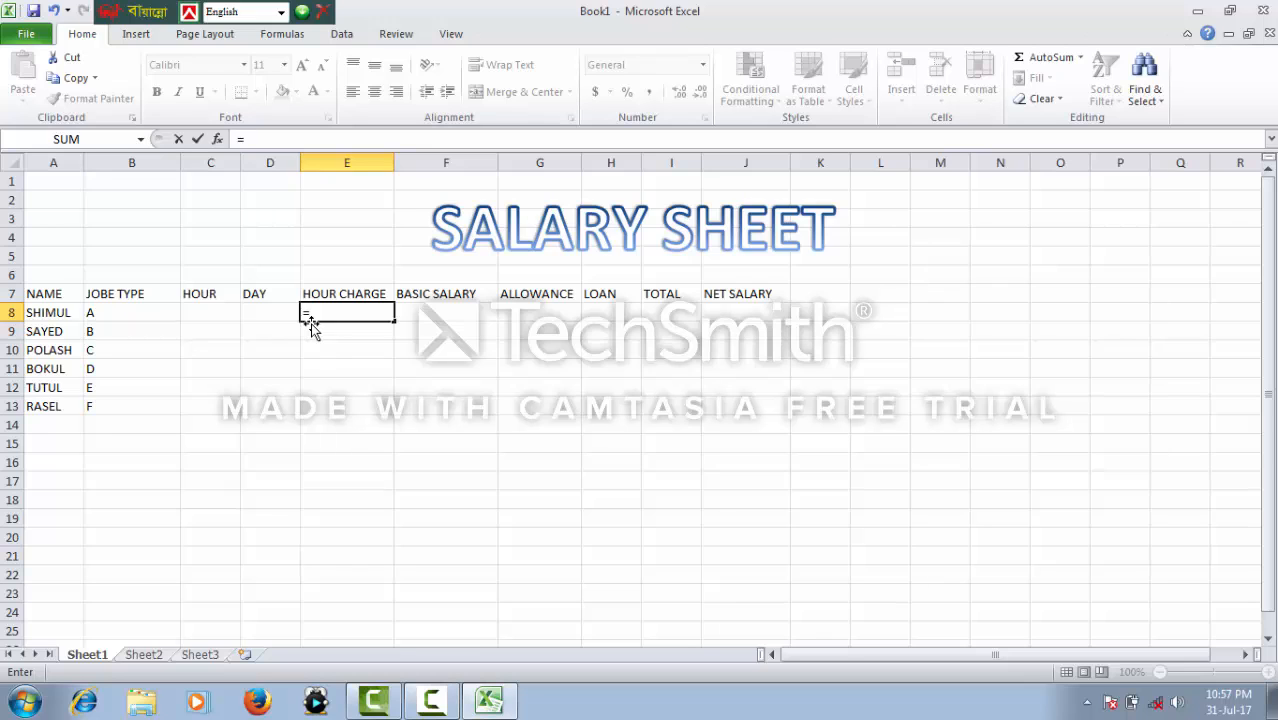
text(IF)
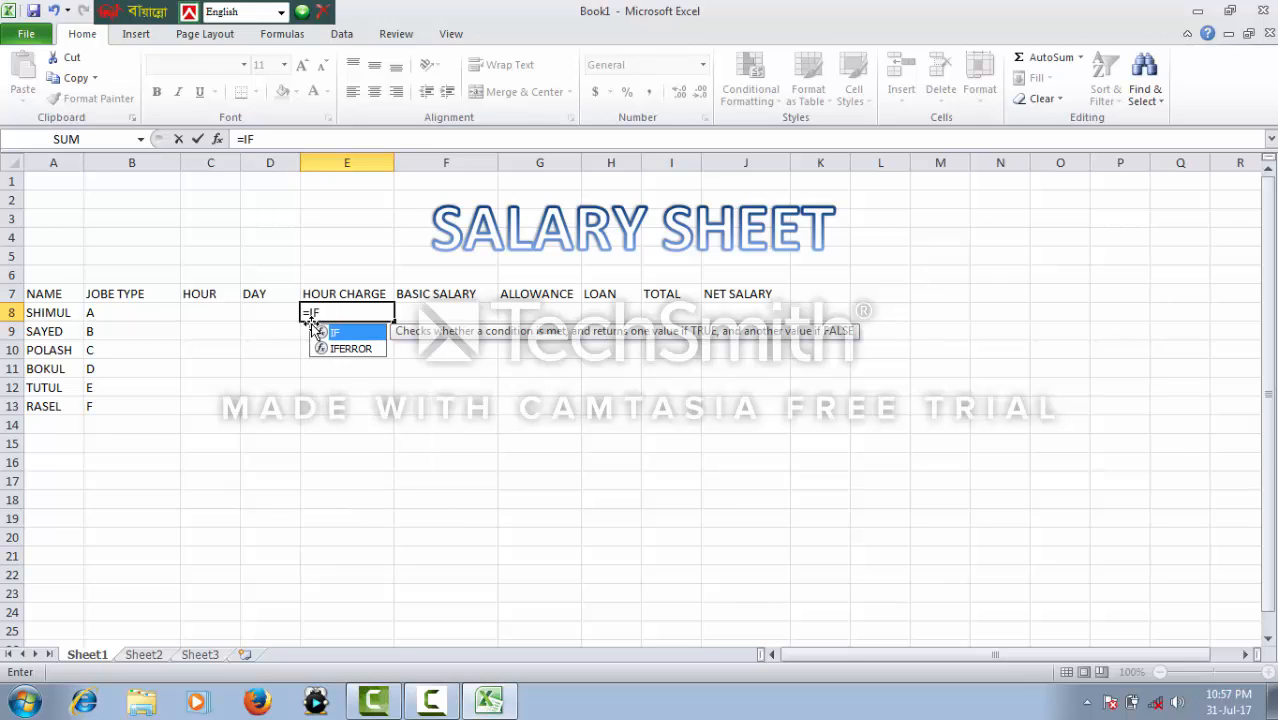
text(()
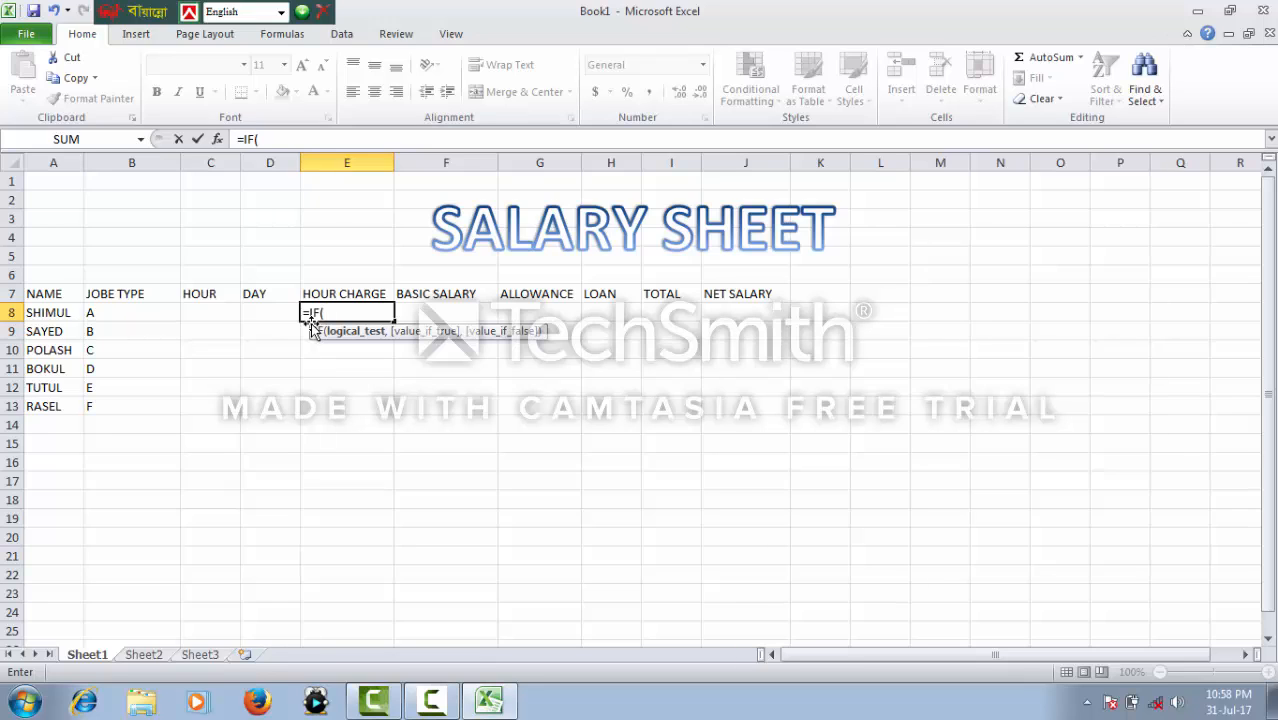
click(110, 316)
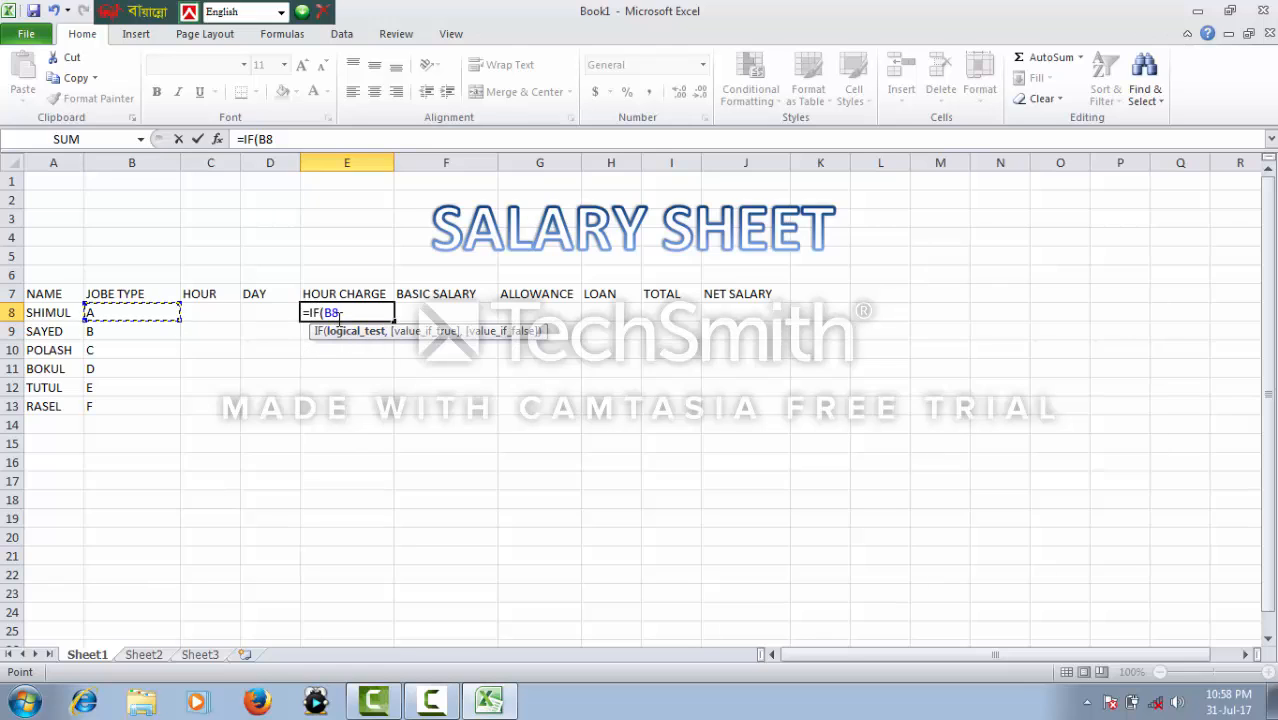
text(=)
text("A",)
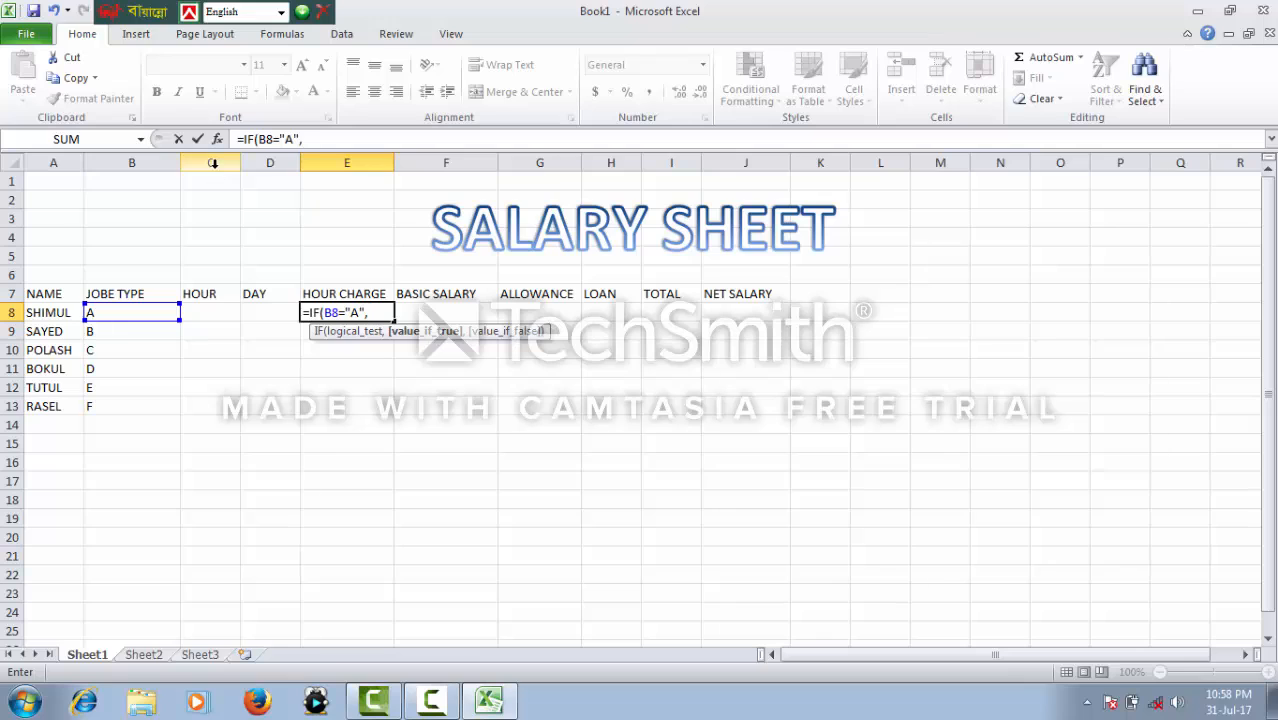
click(203, 310)
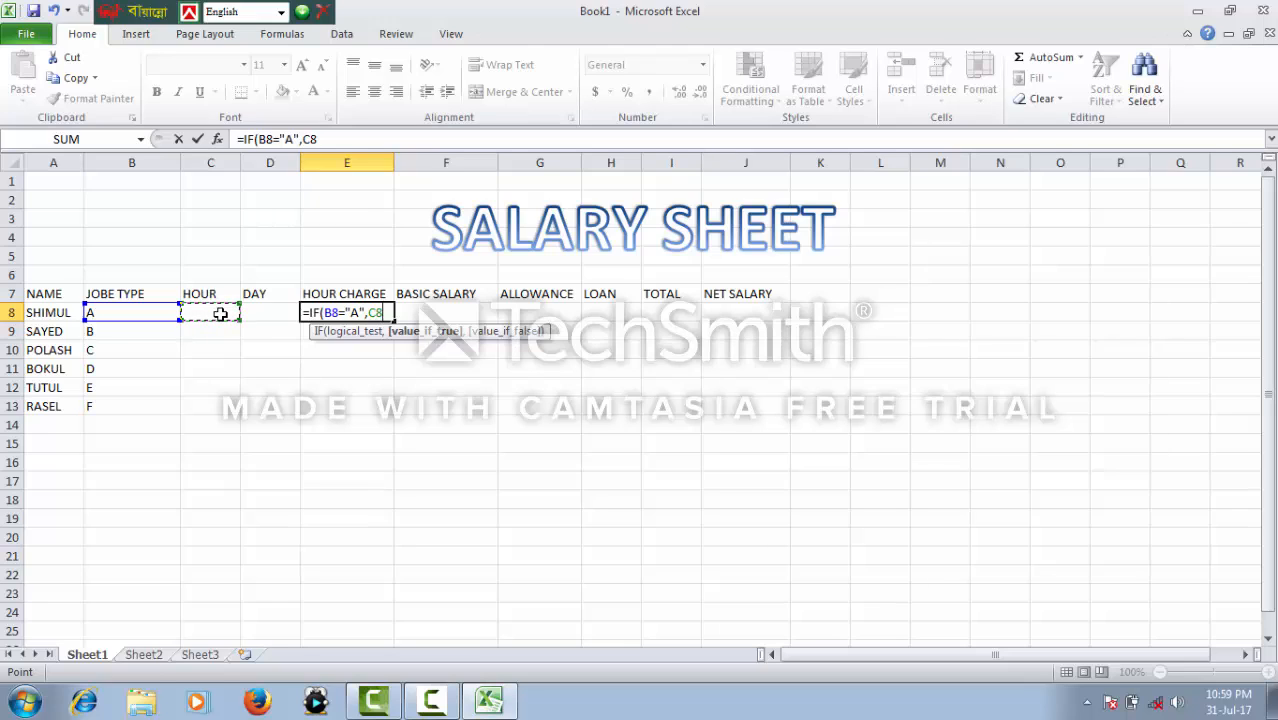
text(*400)
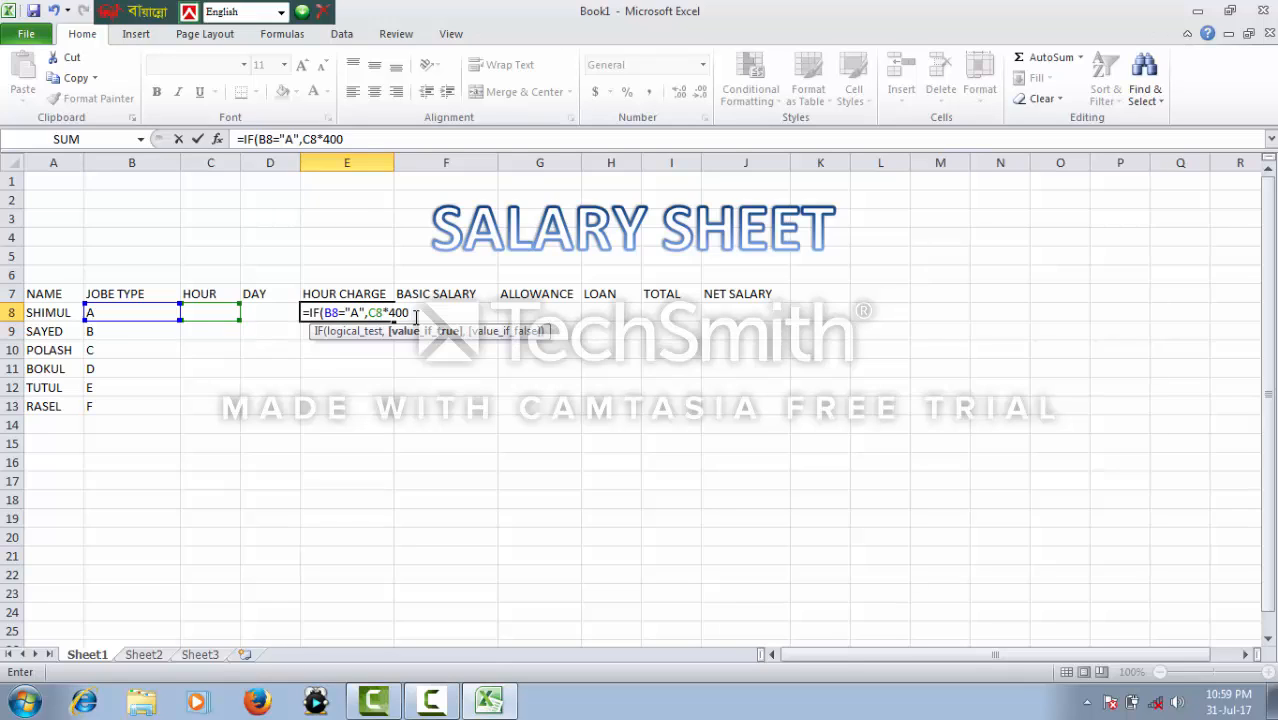
text(,)
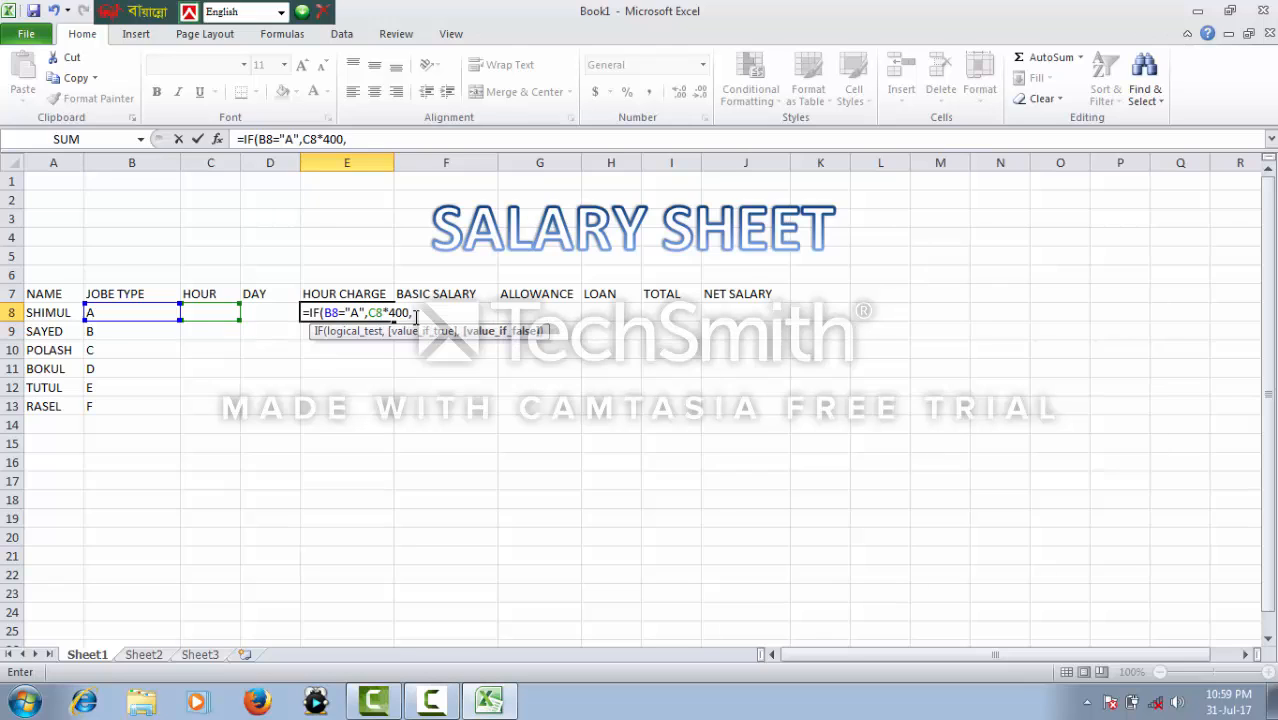
Add a nested condition to the E8 formula for job type B: IF(B8="B",C8*350,.
text(IF)
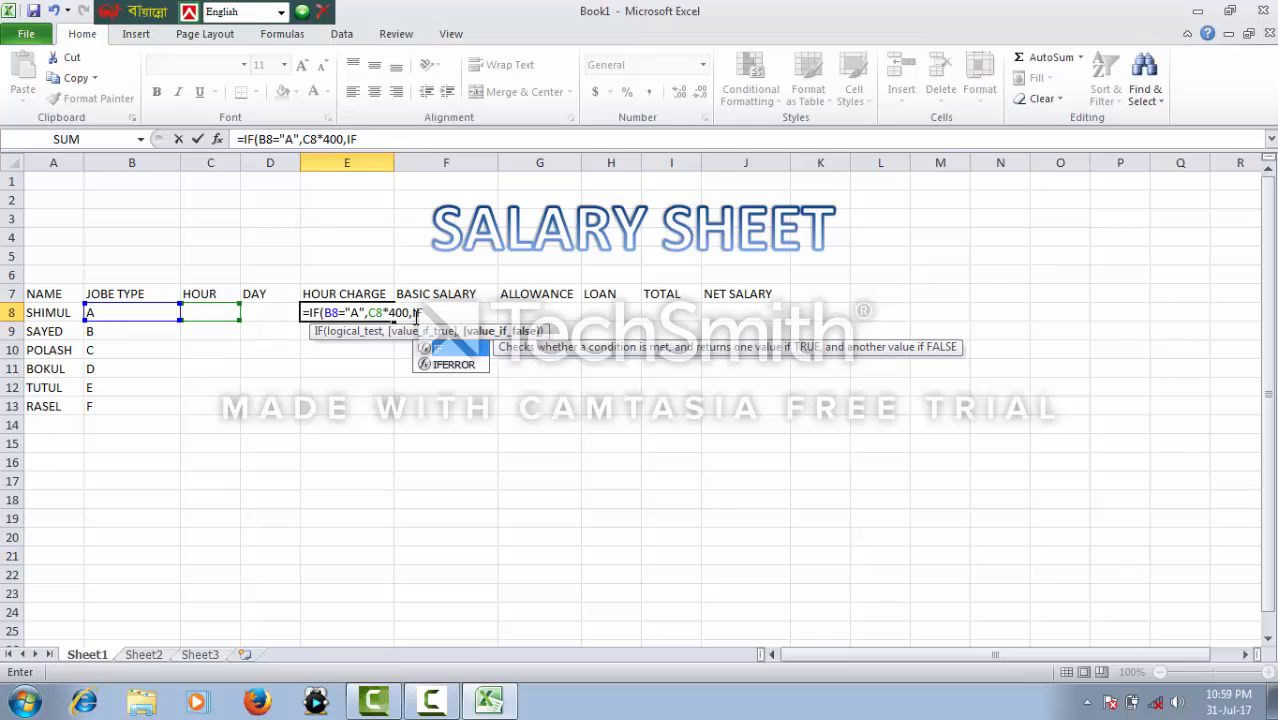
text(()
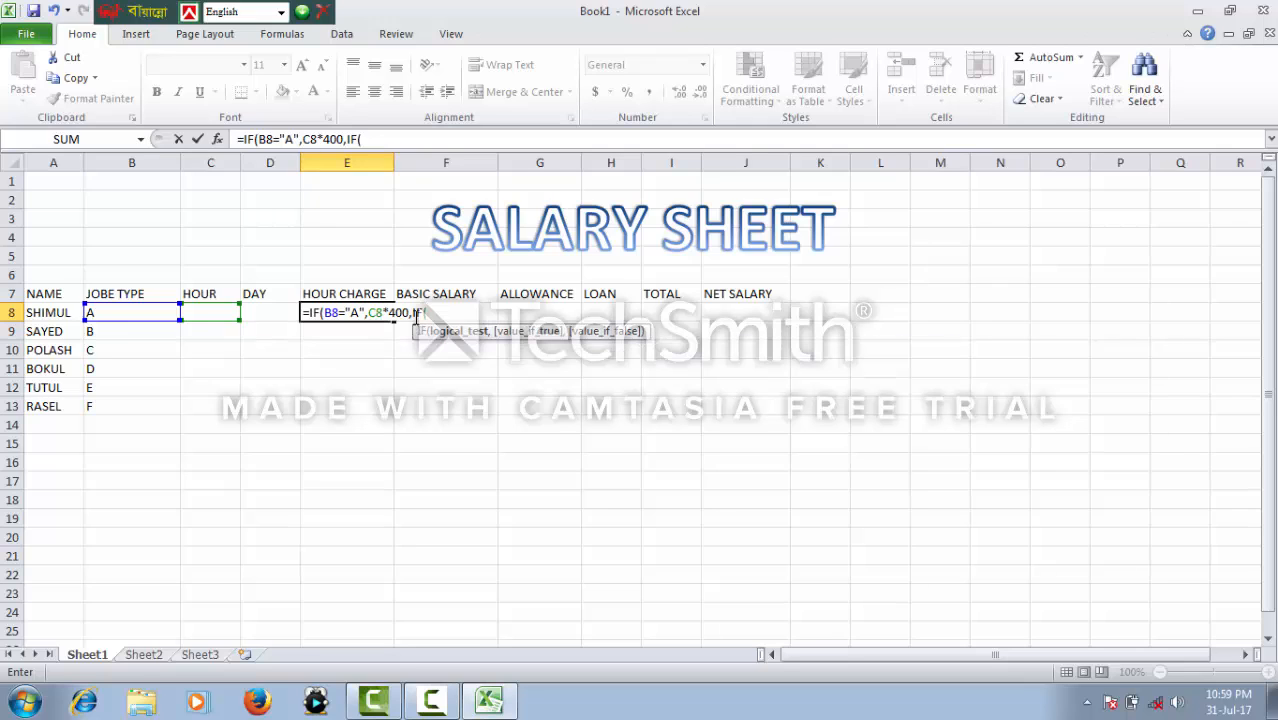
click(124, 313)
text(=)
text(")
text(B8="B)
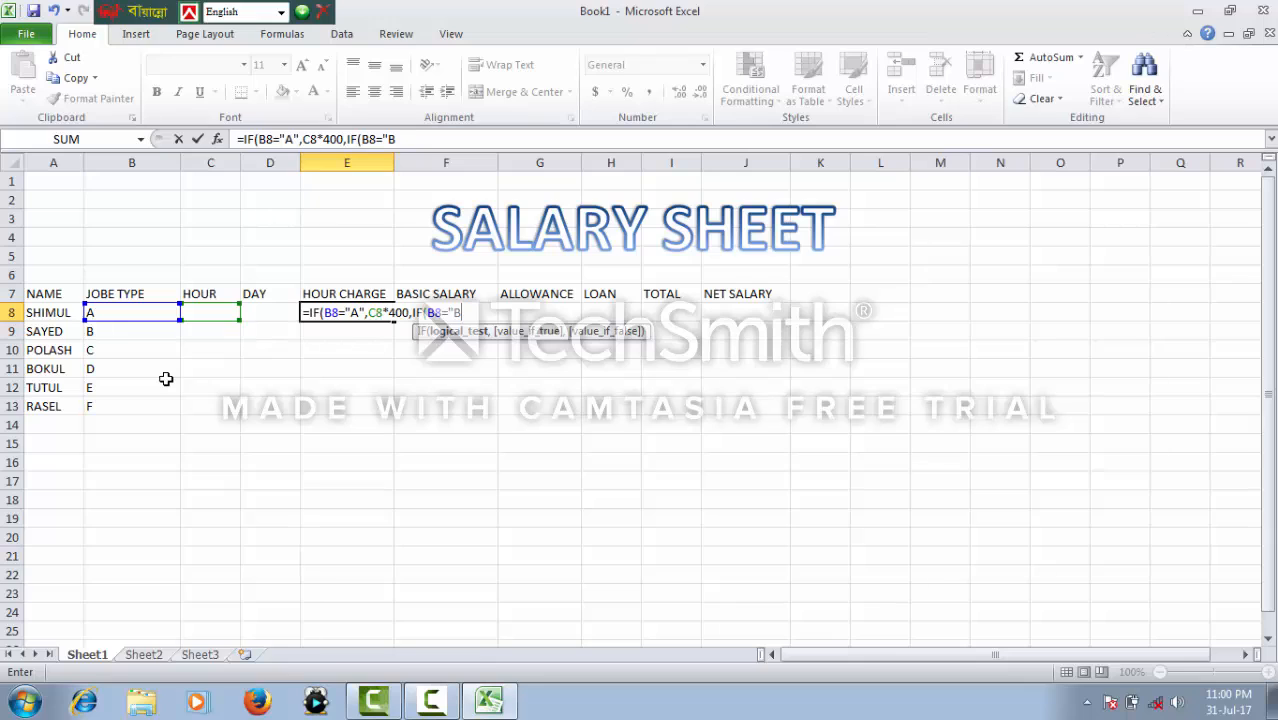
text(",)
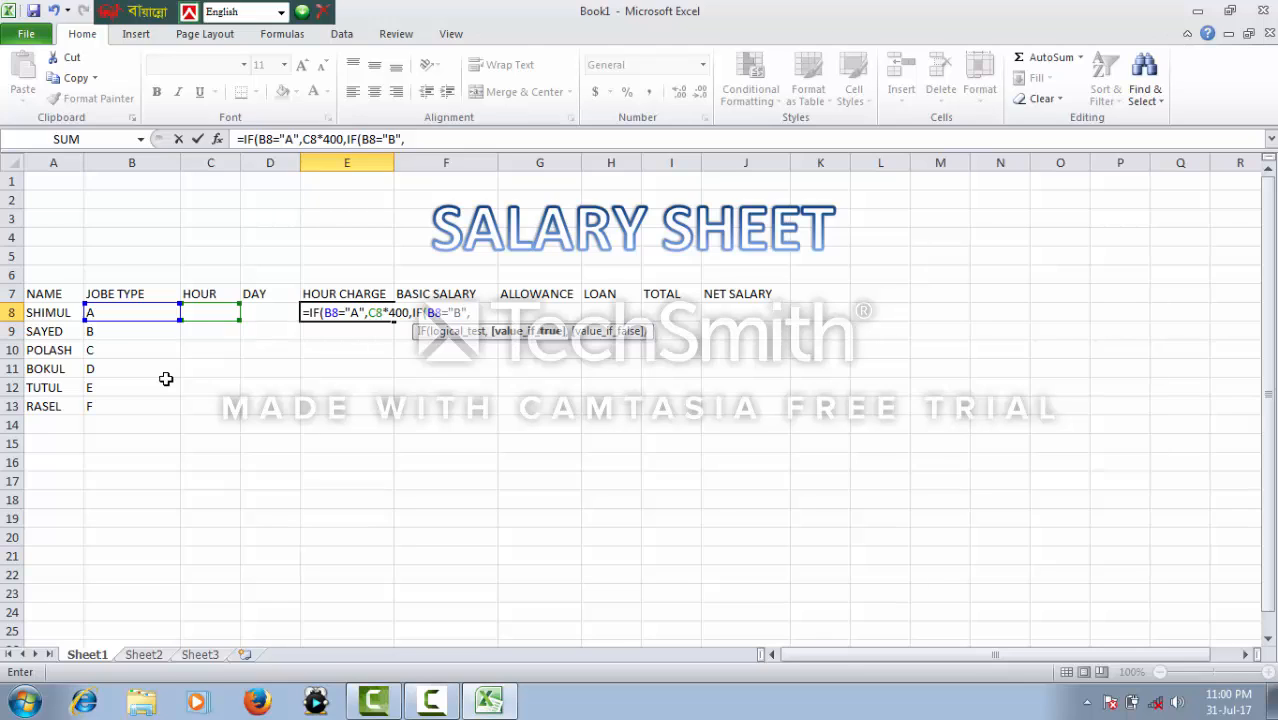
click(214, 313)
text(*350)
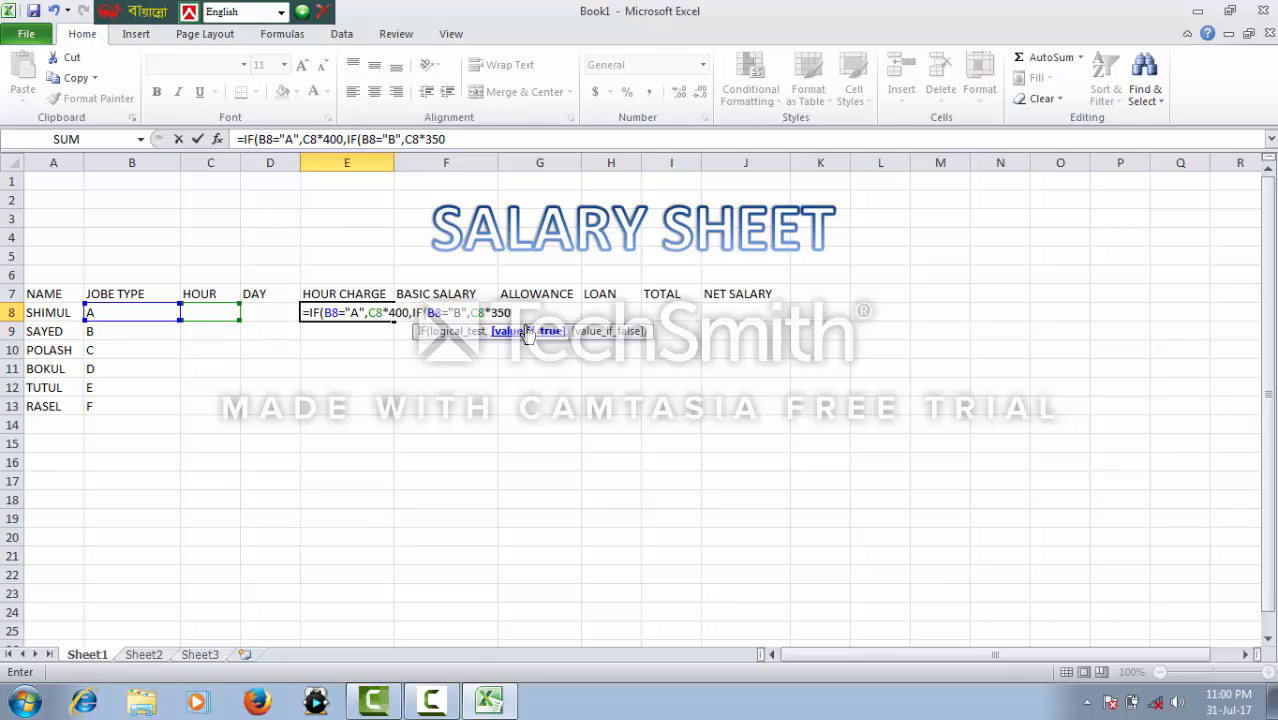
text(,)
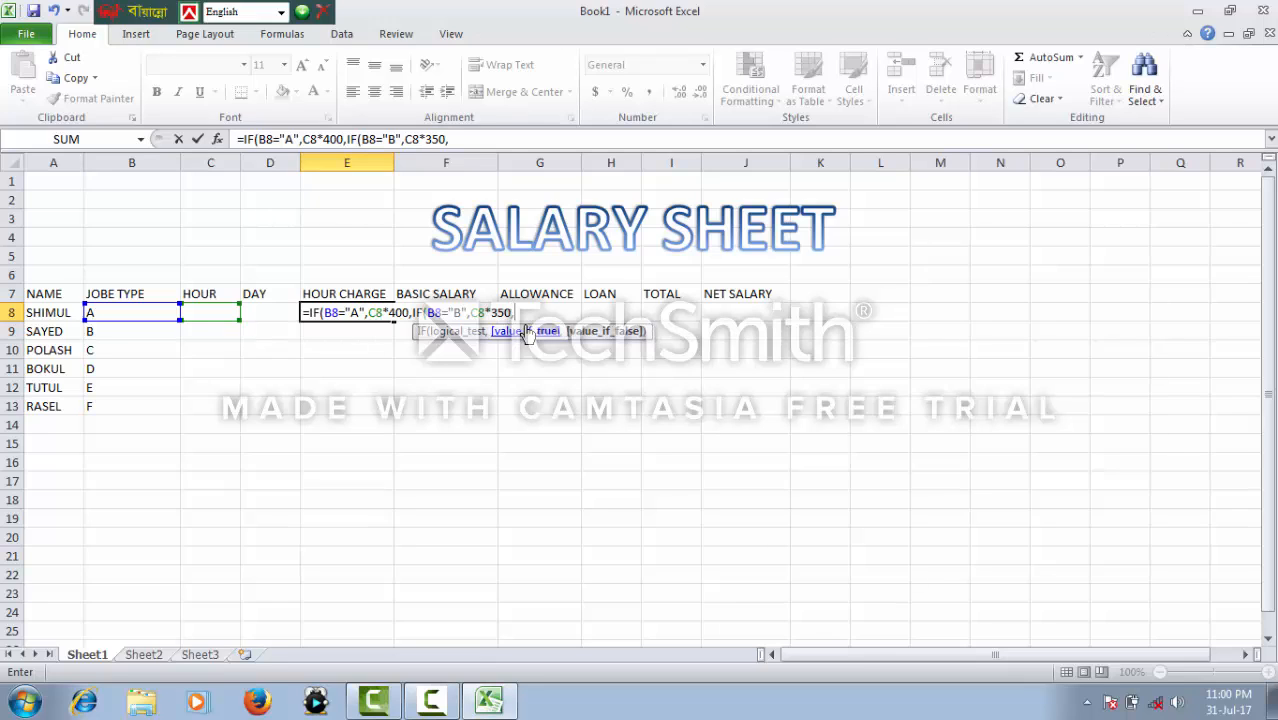
Nest a third condition in the E8 formula for job type C: IF(B8="C",C8*300,.
text(IF)
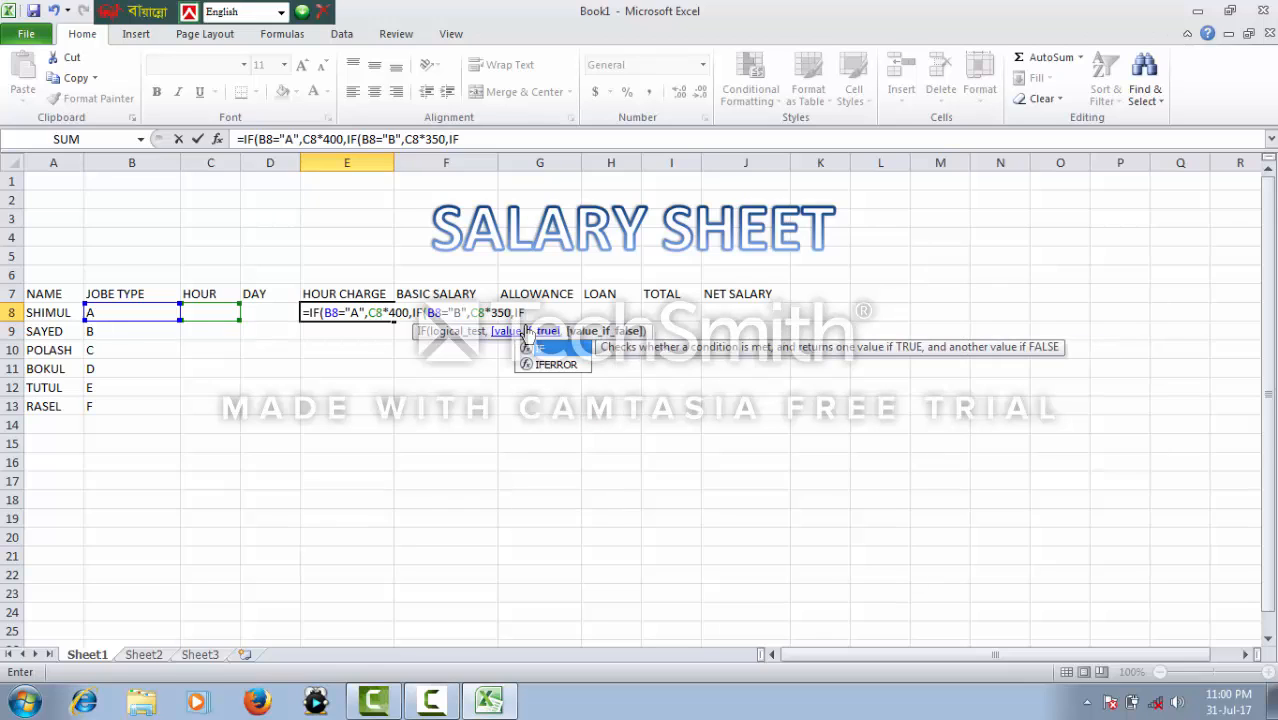
text(()
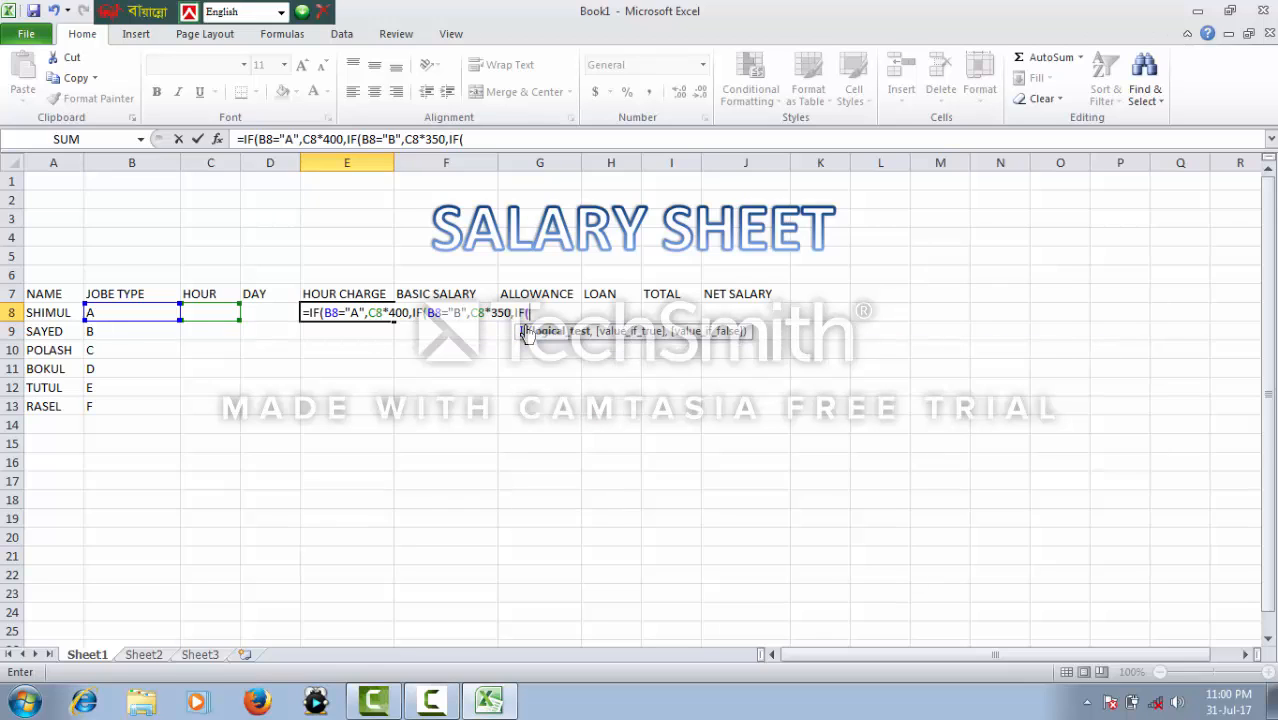
click(150, 313)
text(=)
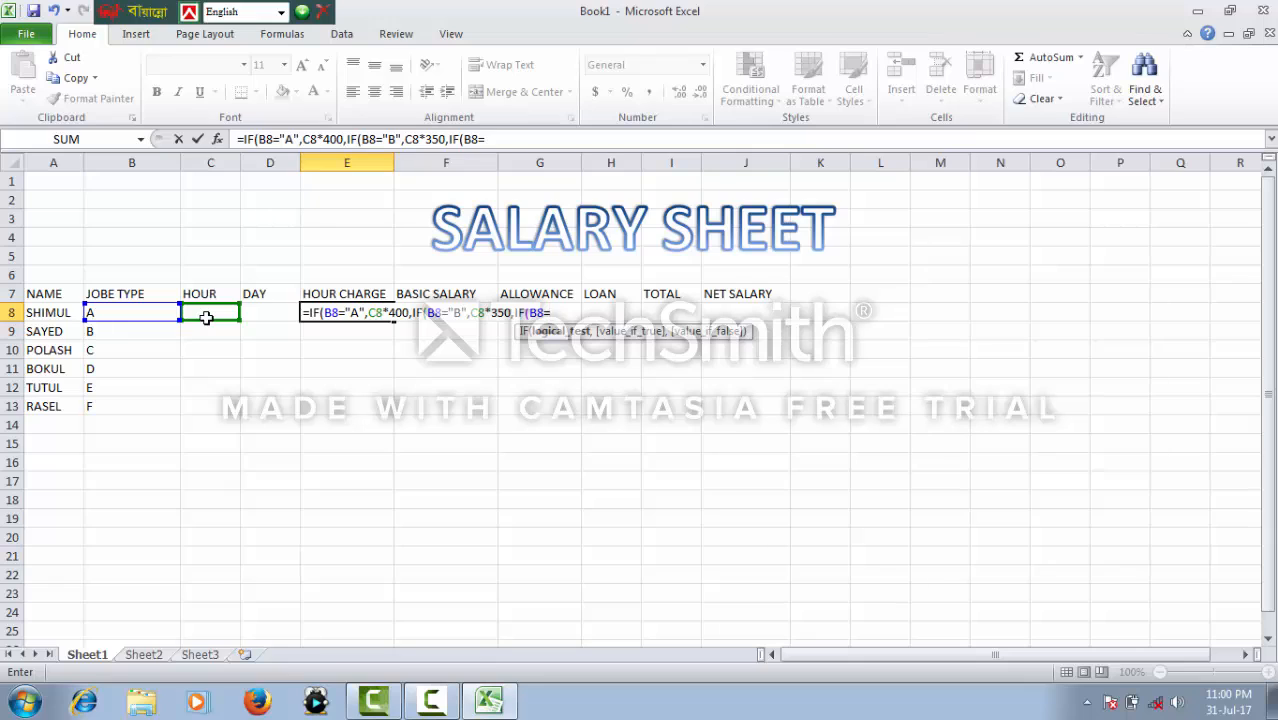
text("C)
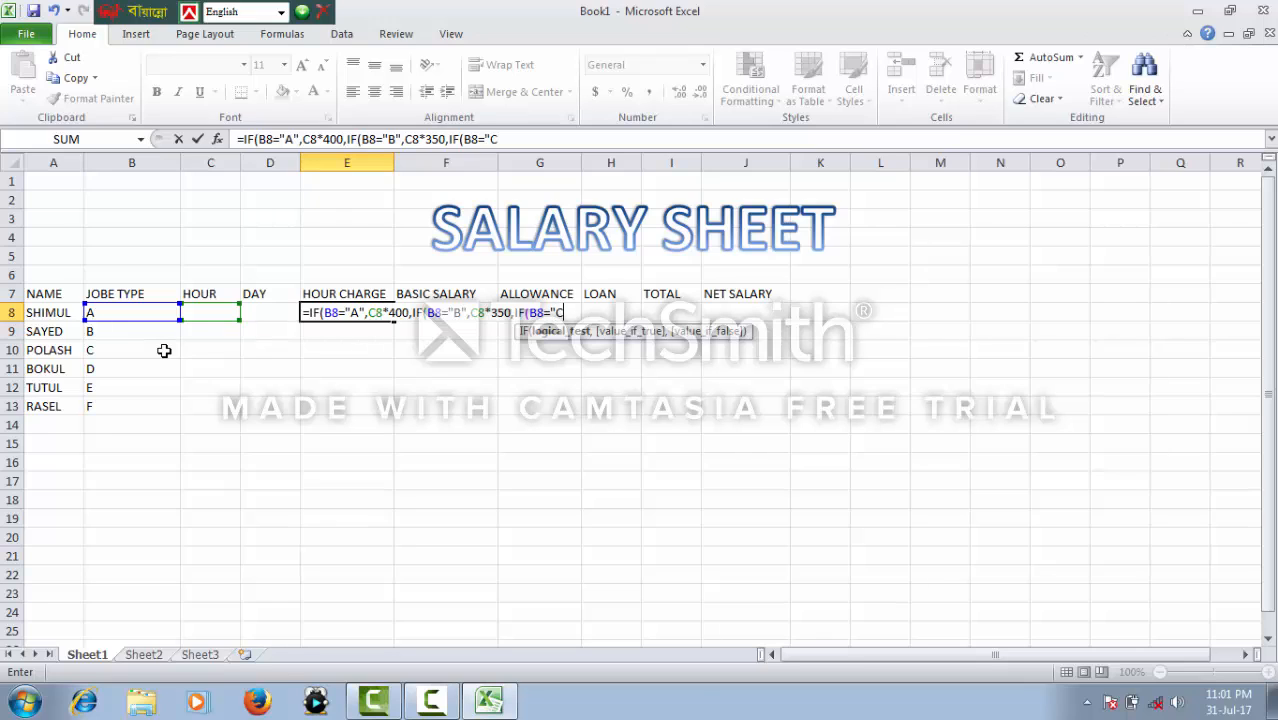
text(",)
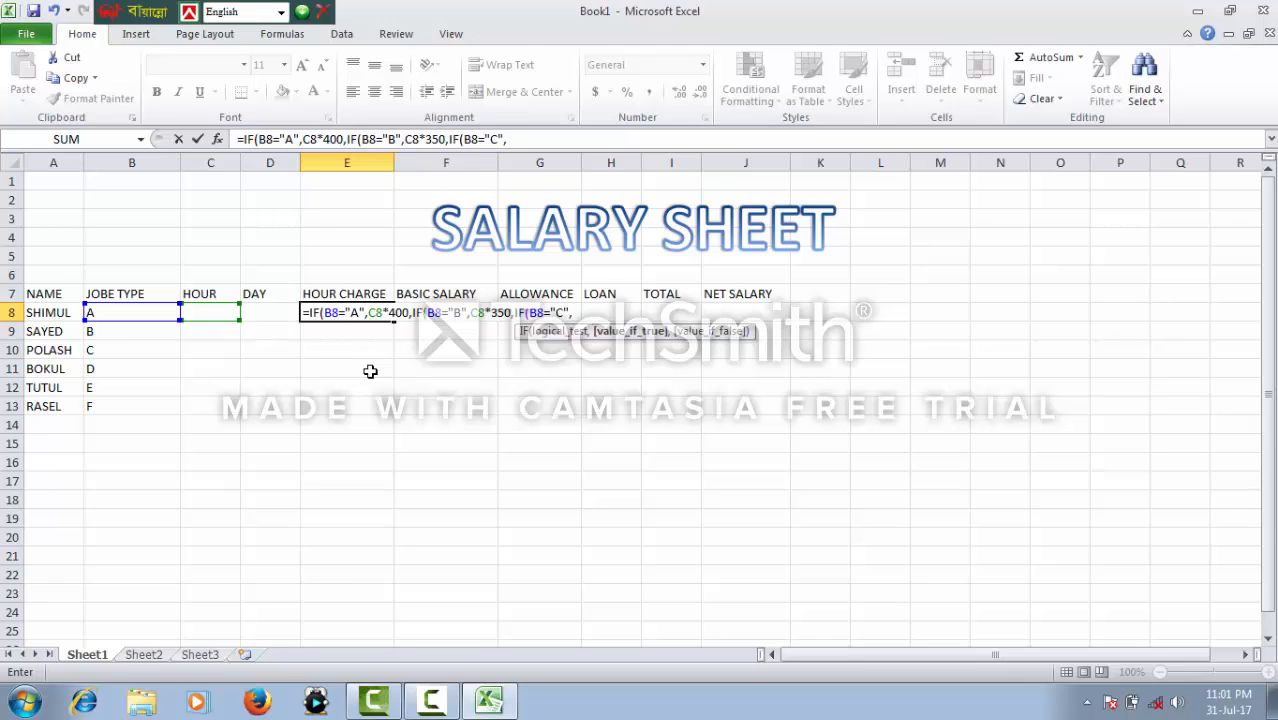
click(205, 313)
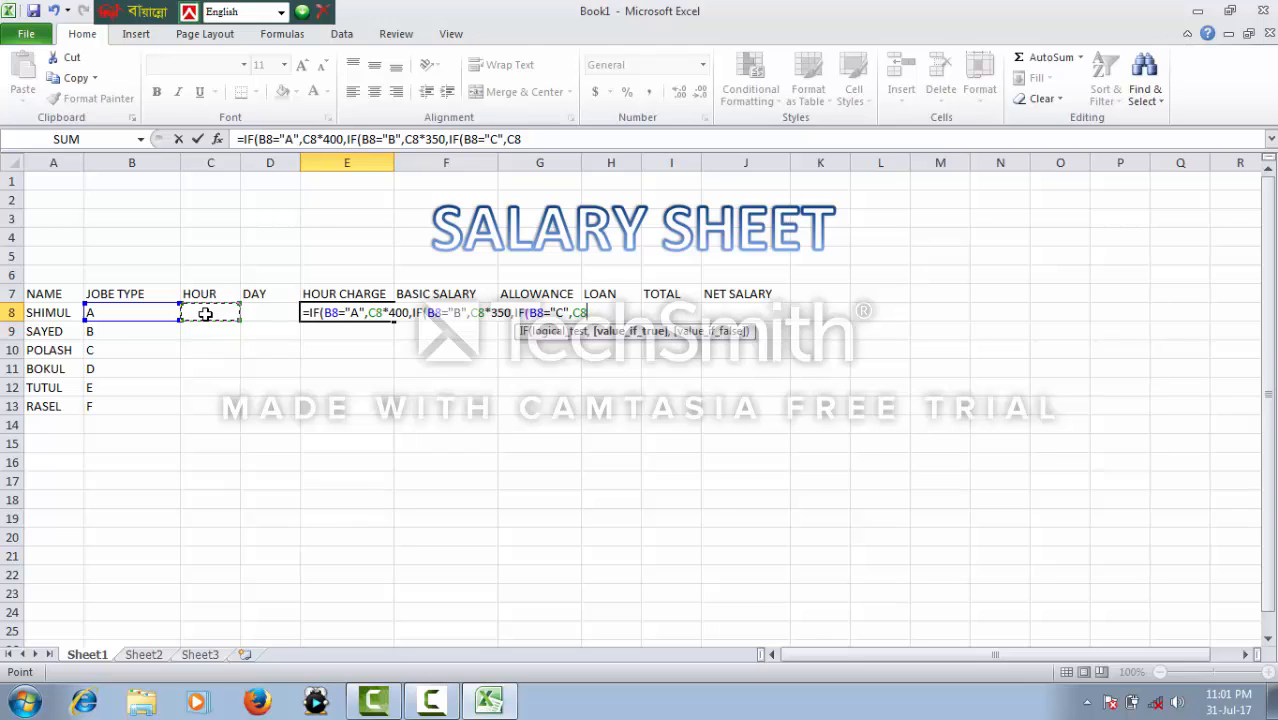
text(*)
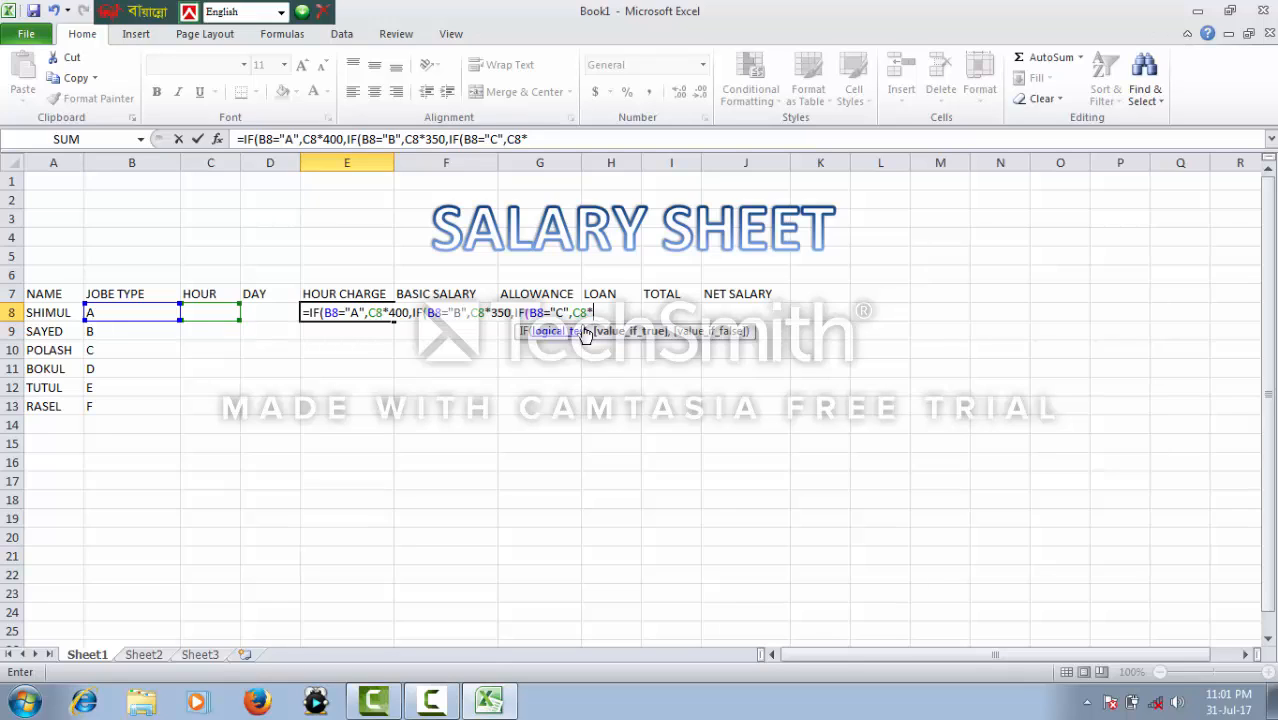
text(300,)
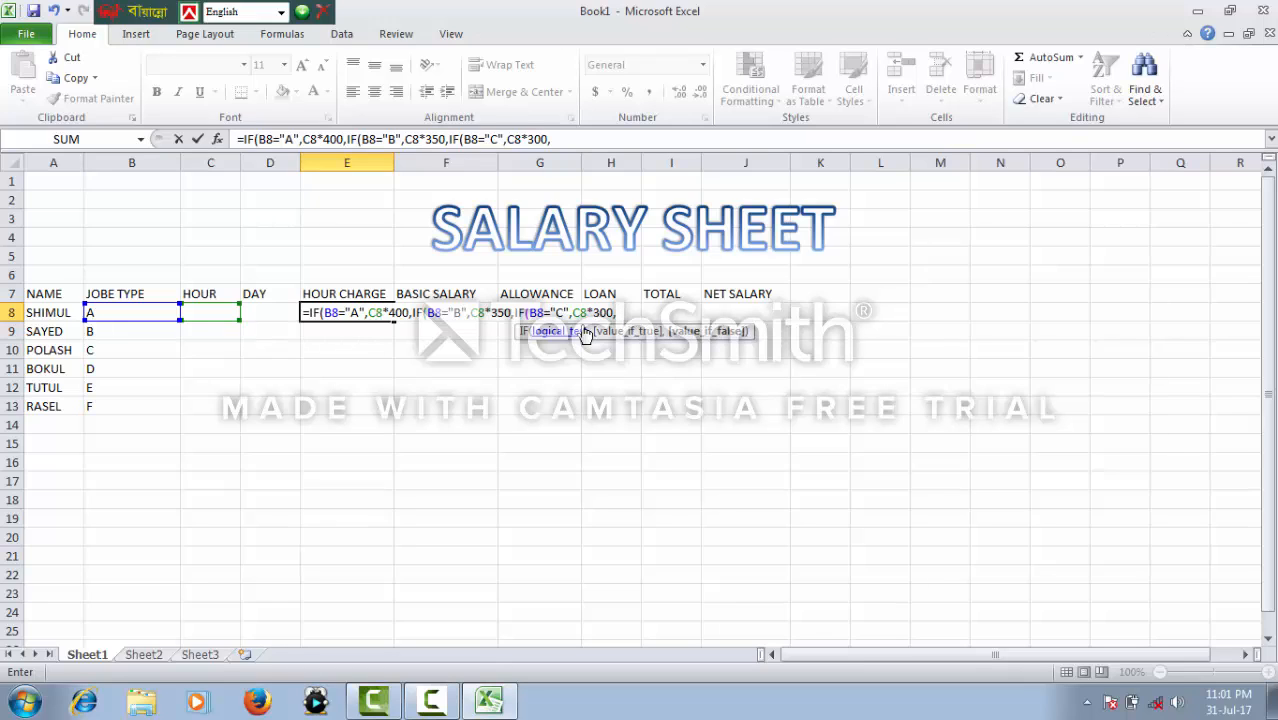
Nest a fourth condition in the E8 formula for job type D: IF(B8="D",C8*250,.
text(IF)
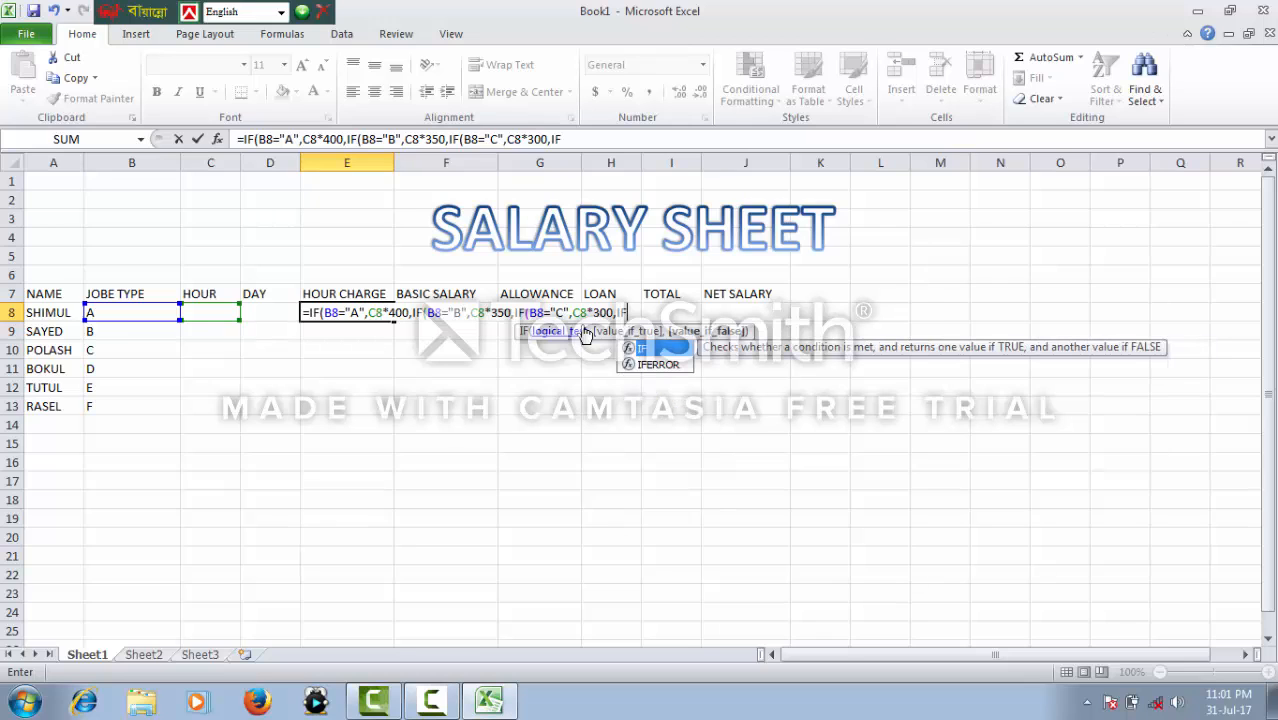
text(()
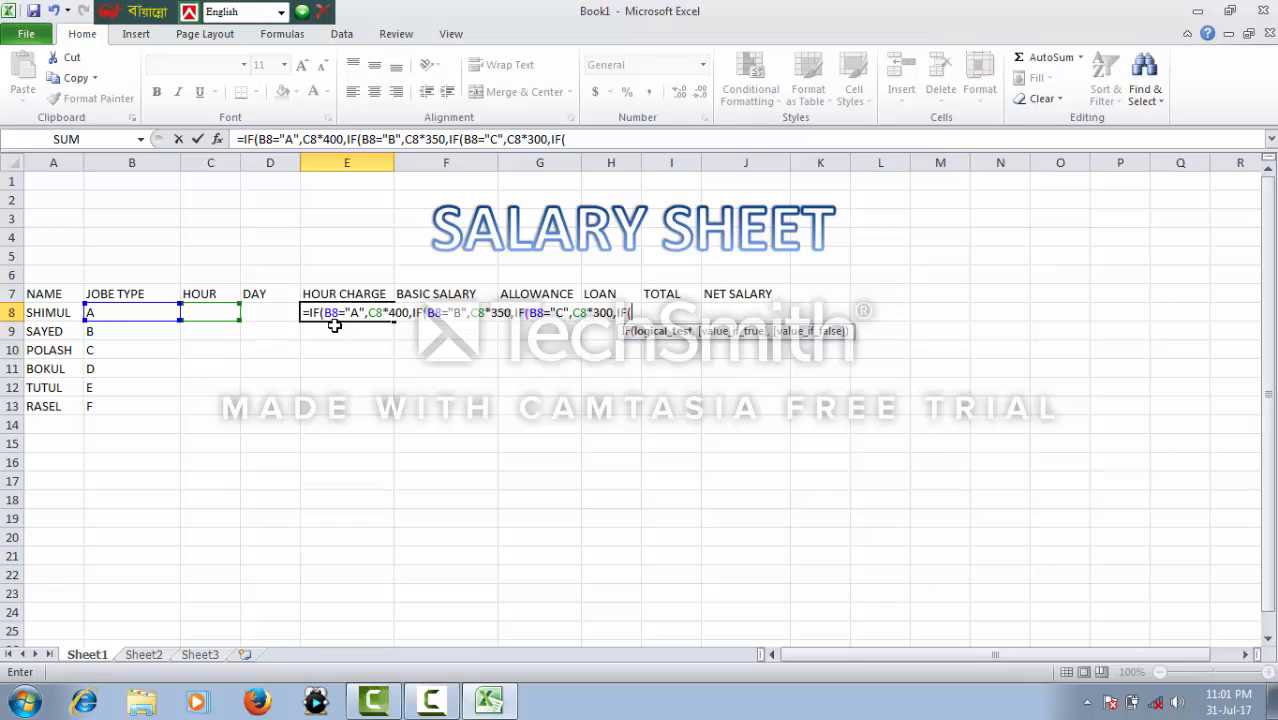
click(141, 313)
text(=)
text("D)
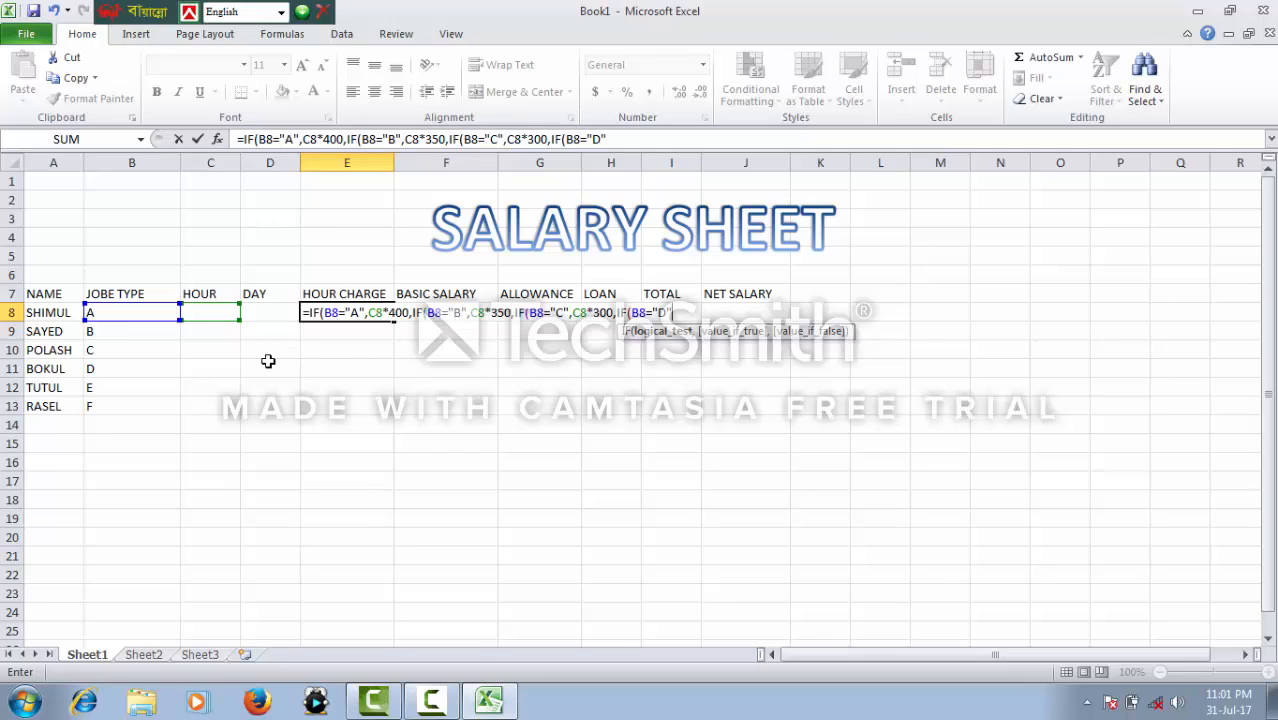
text(",)
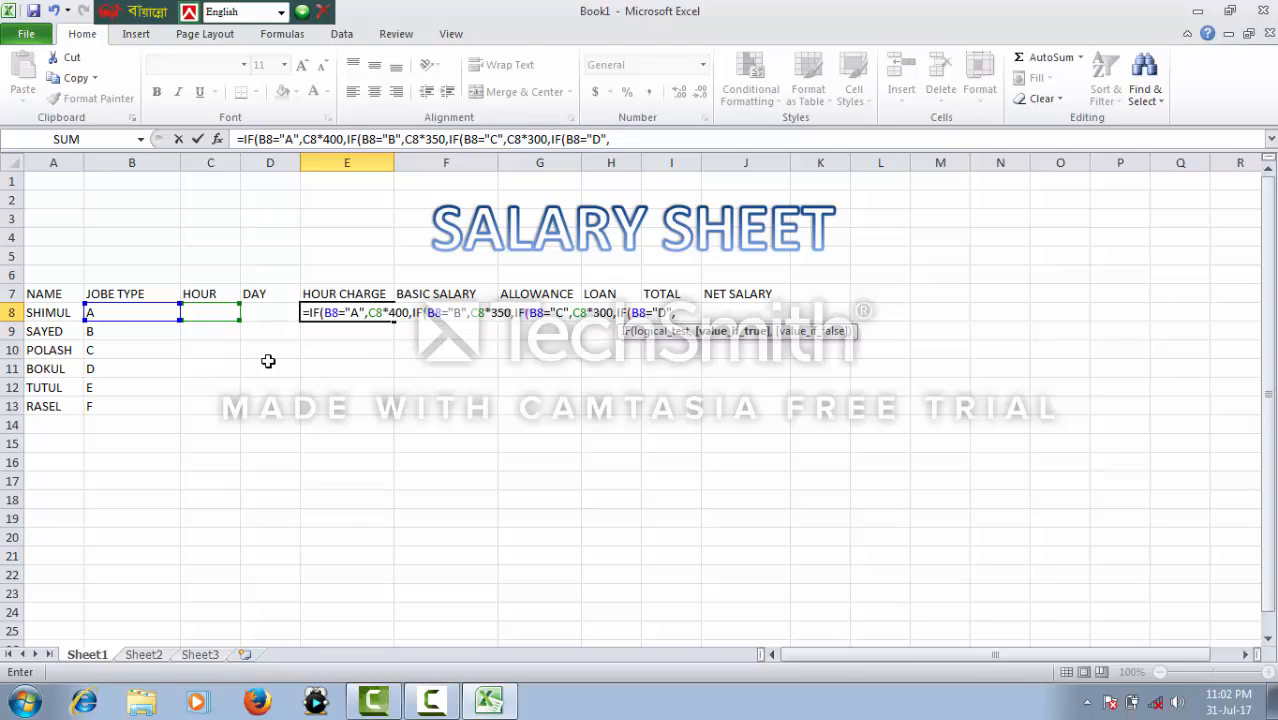
click(200, 312)
text(*250)
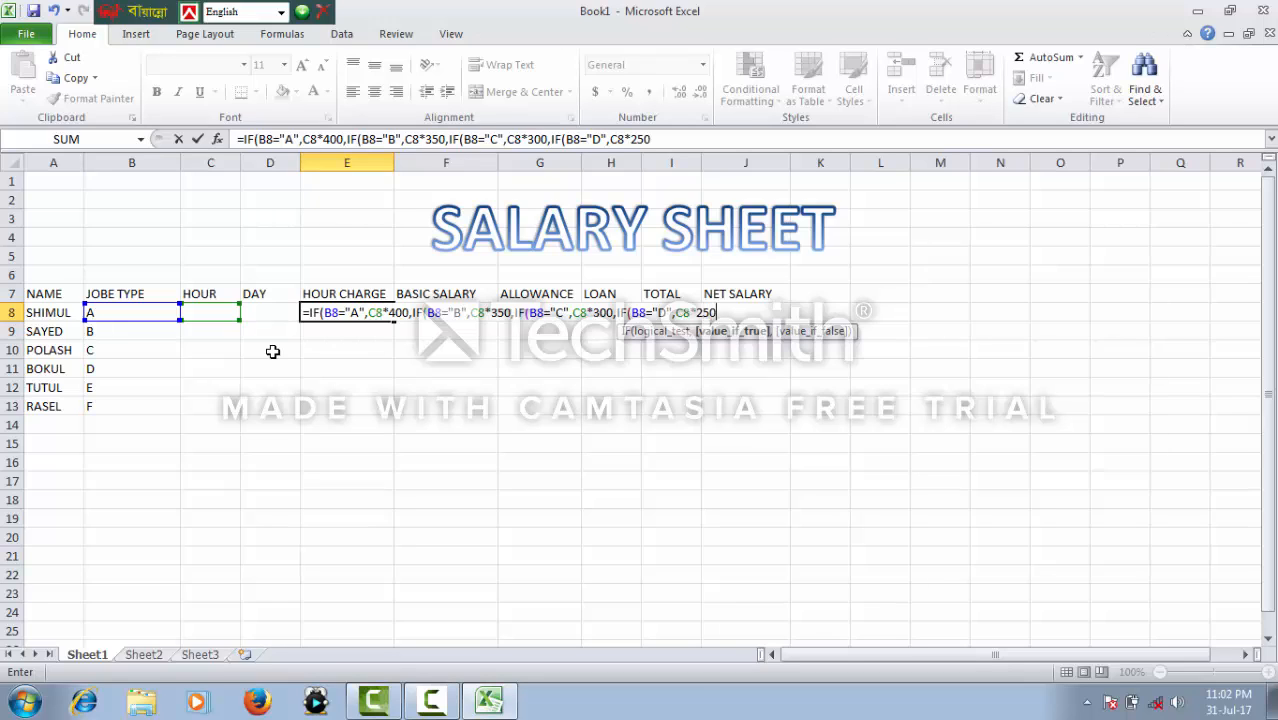
text(,)
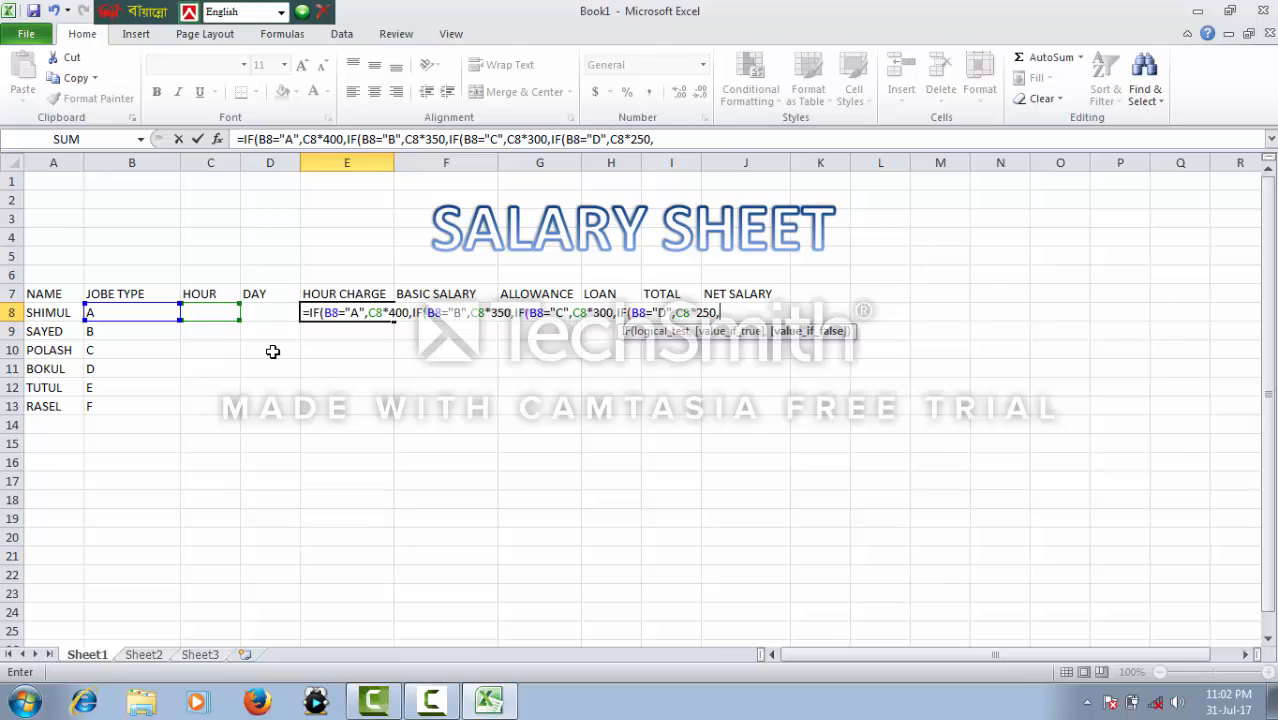
Nest a fifth condition in the E8 formula for job type E: IF(B8="E",C8*200,.
text(IF)
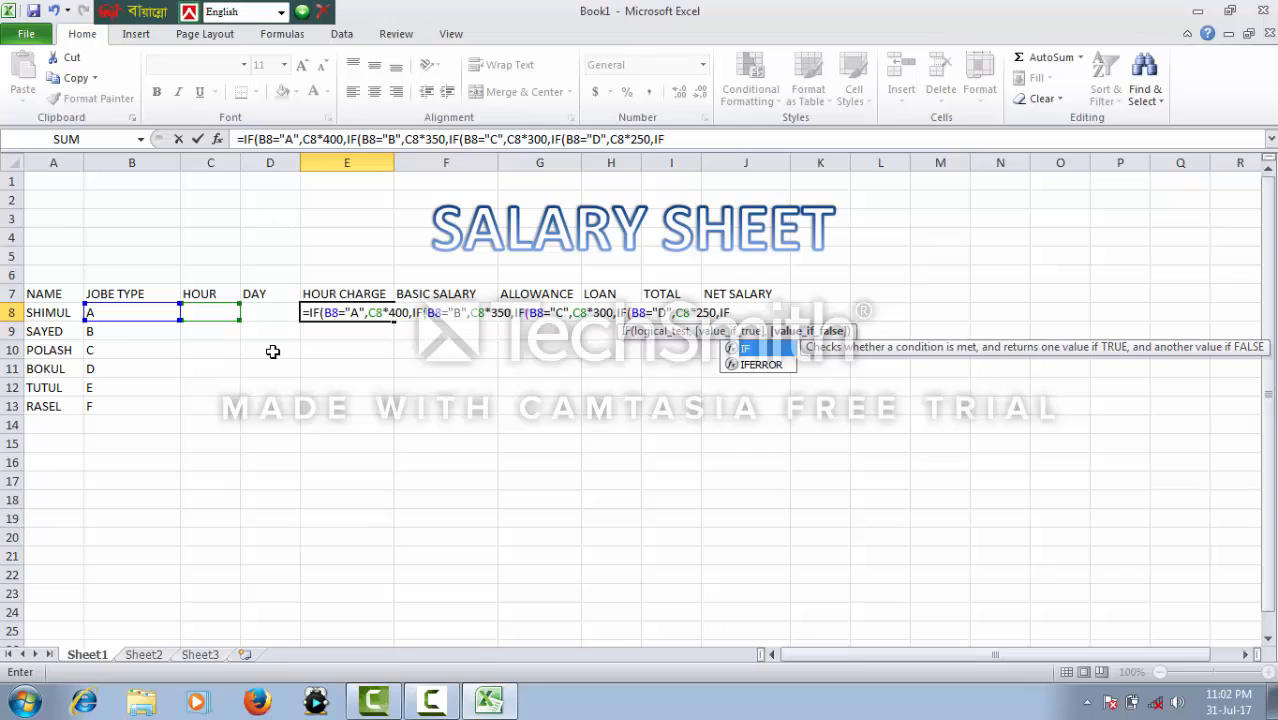
key(Escape)
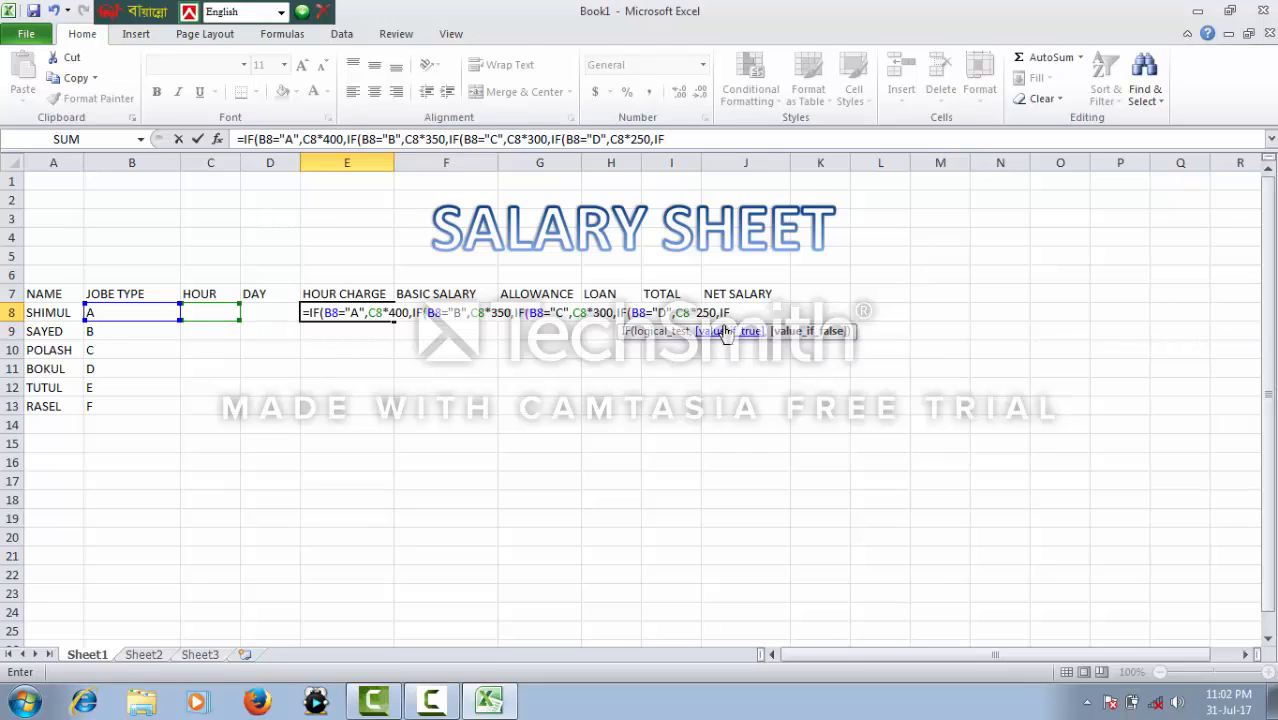
text(()
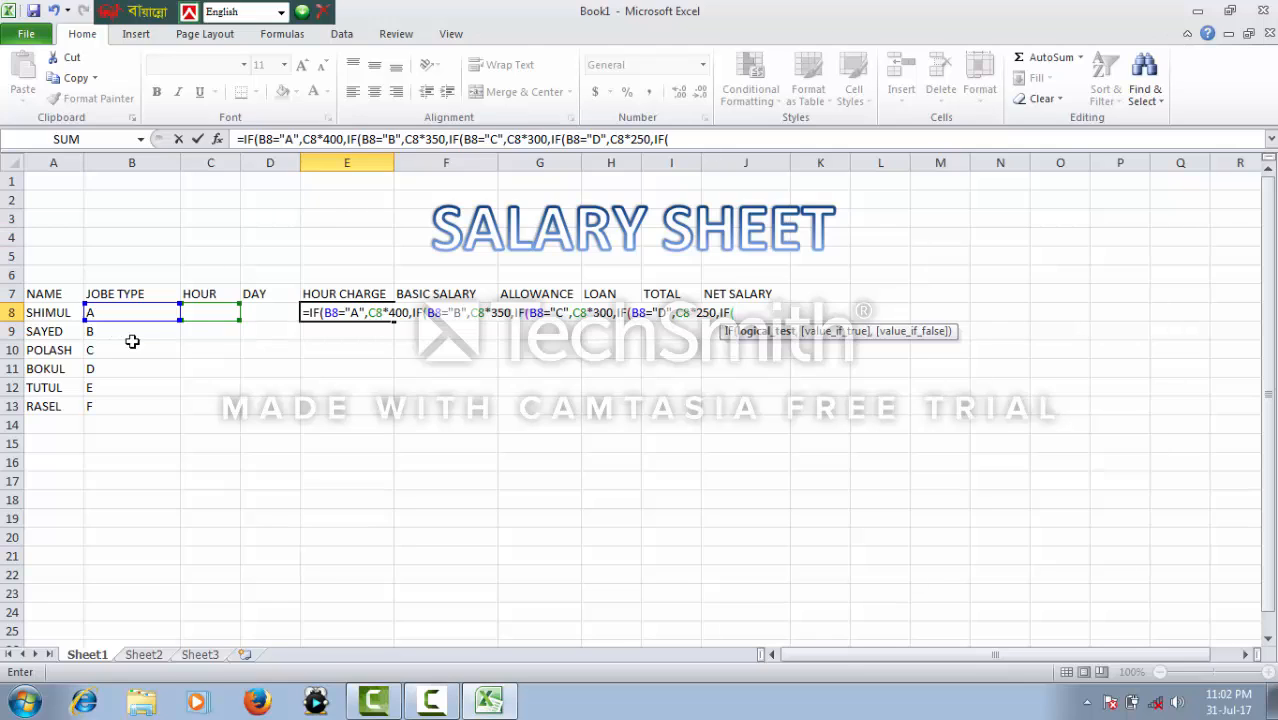
click(124, 312)
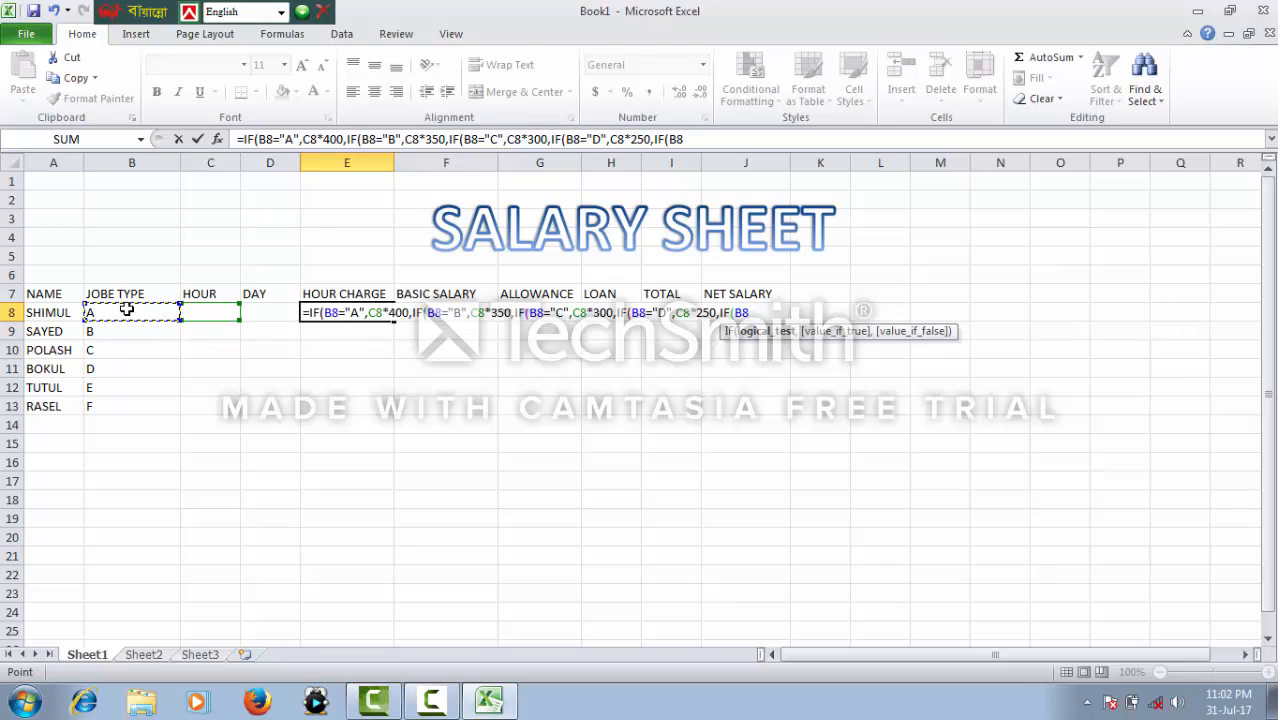
text(=)
text("E")
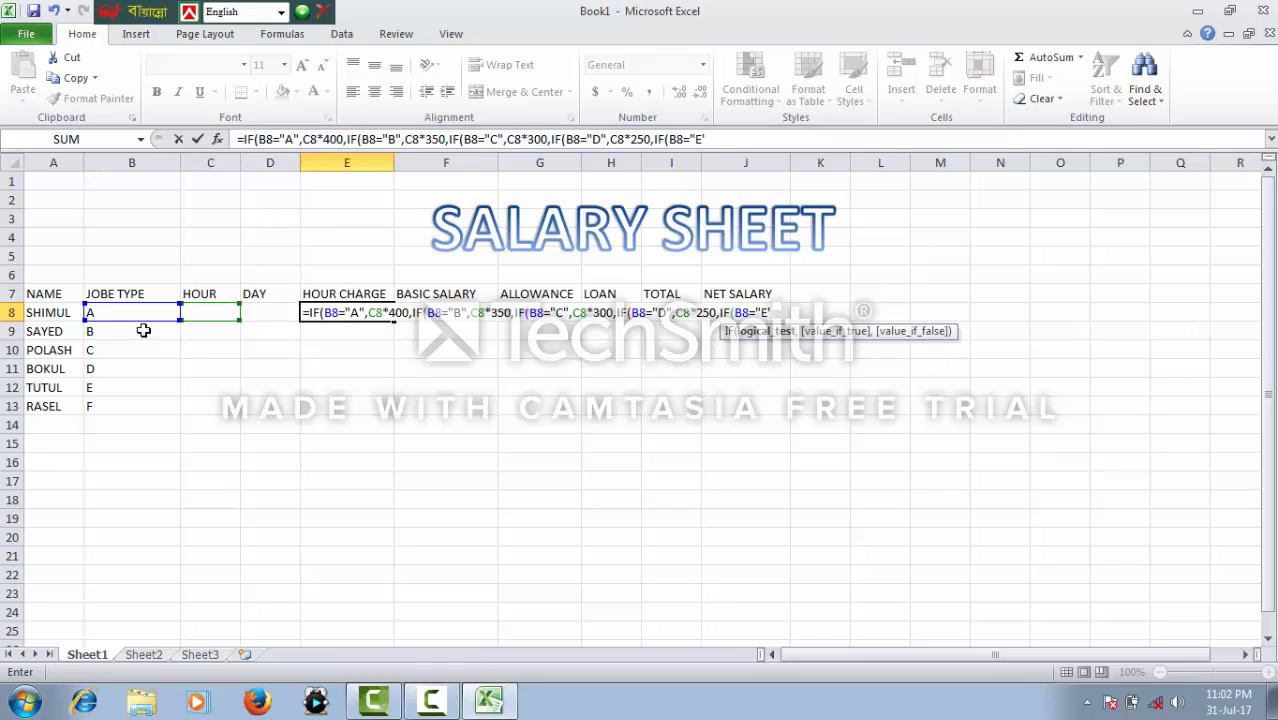
text(,)
key(BackSpace)
key(BackSpace)
text(",)
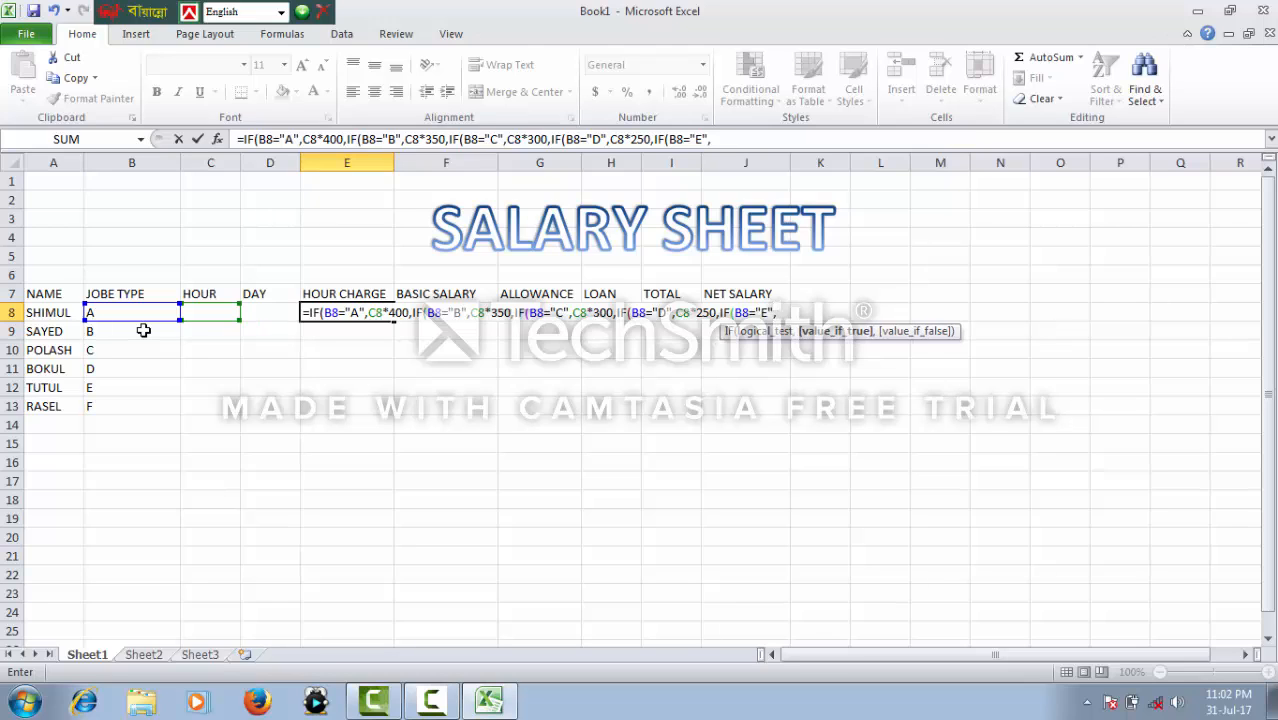
click(190, 316)
text(*200)
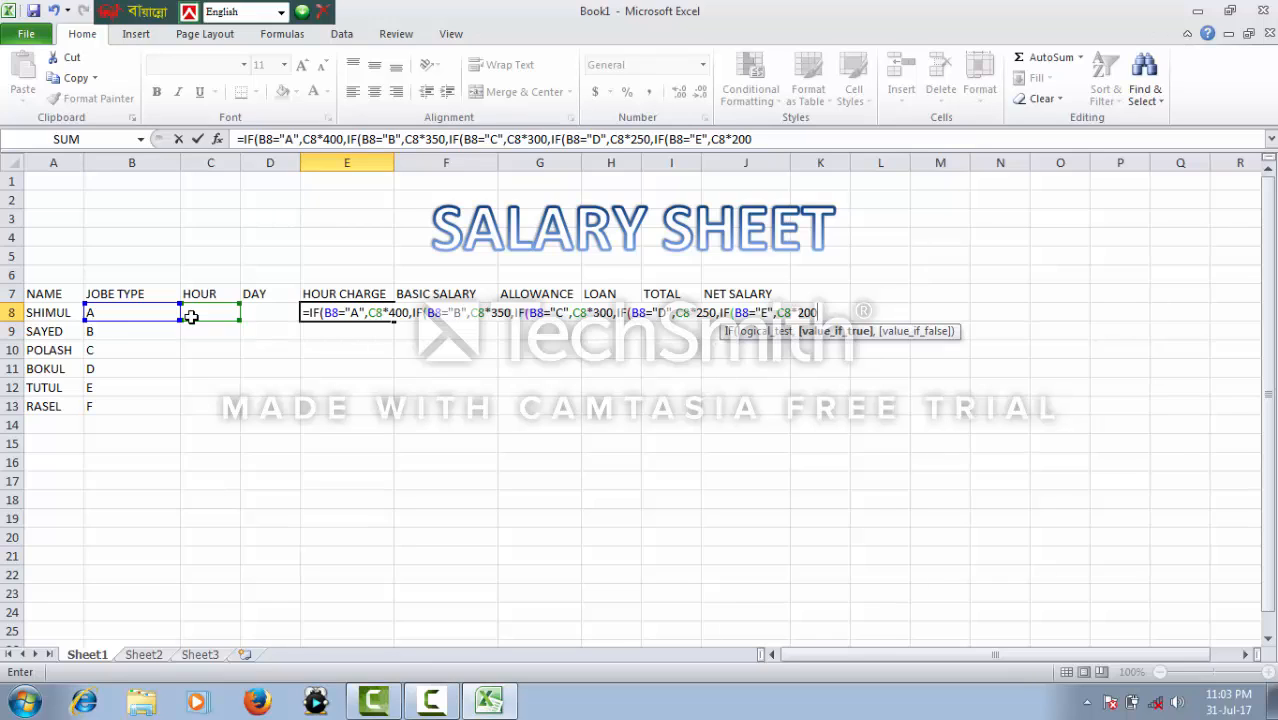
text(,)
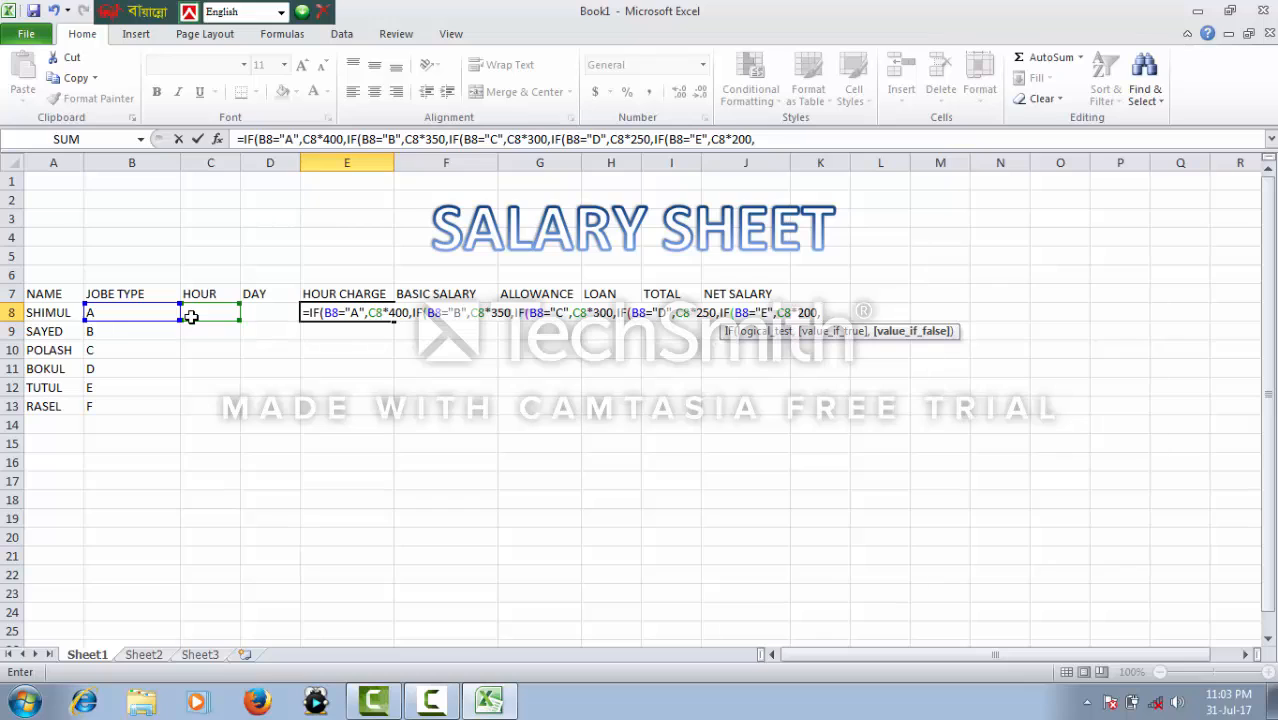
Nest a sixth condition in the E8 formula for job type F: IF(B8="F",C8*100.
text(IF)
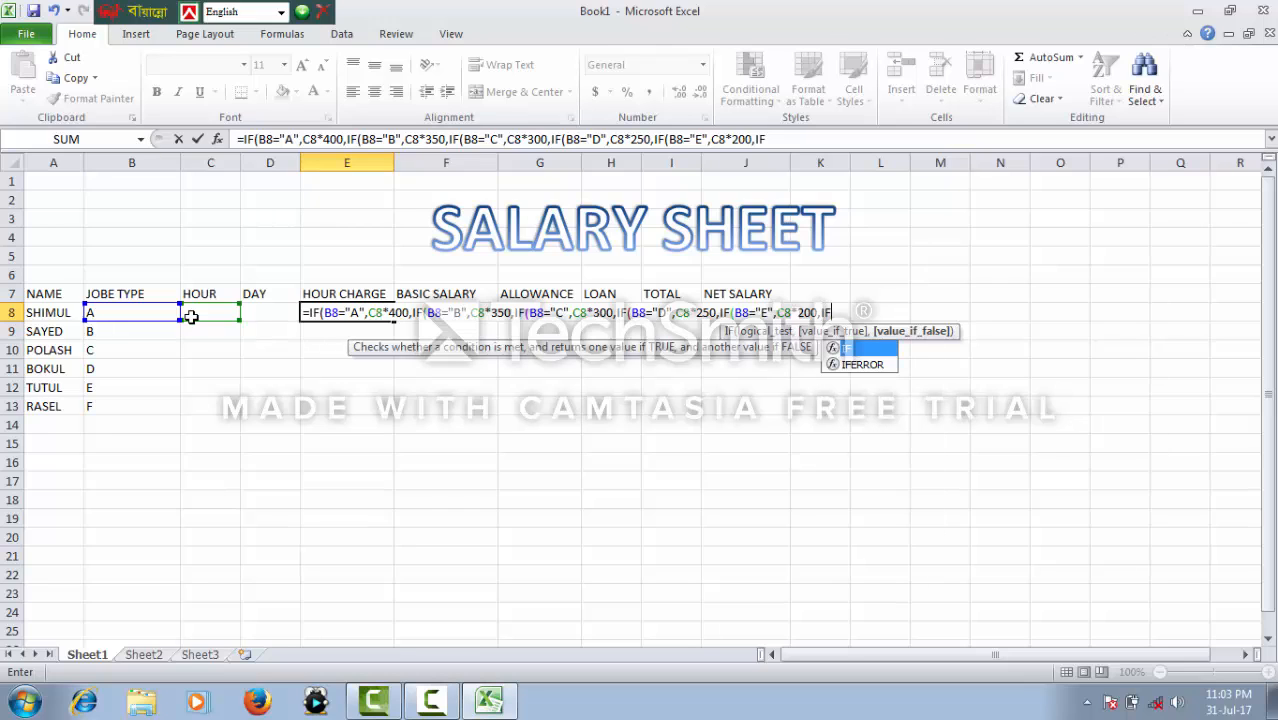
text(()
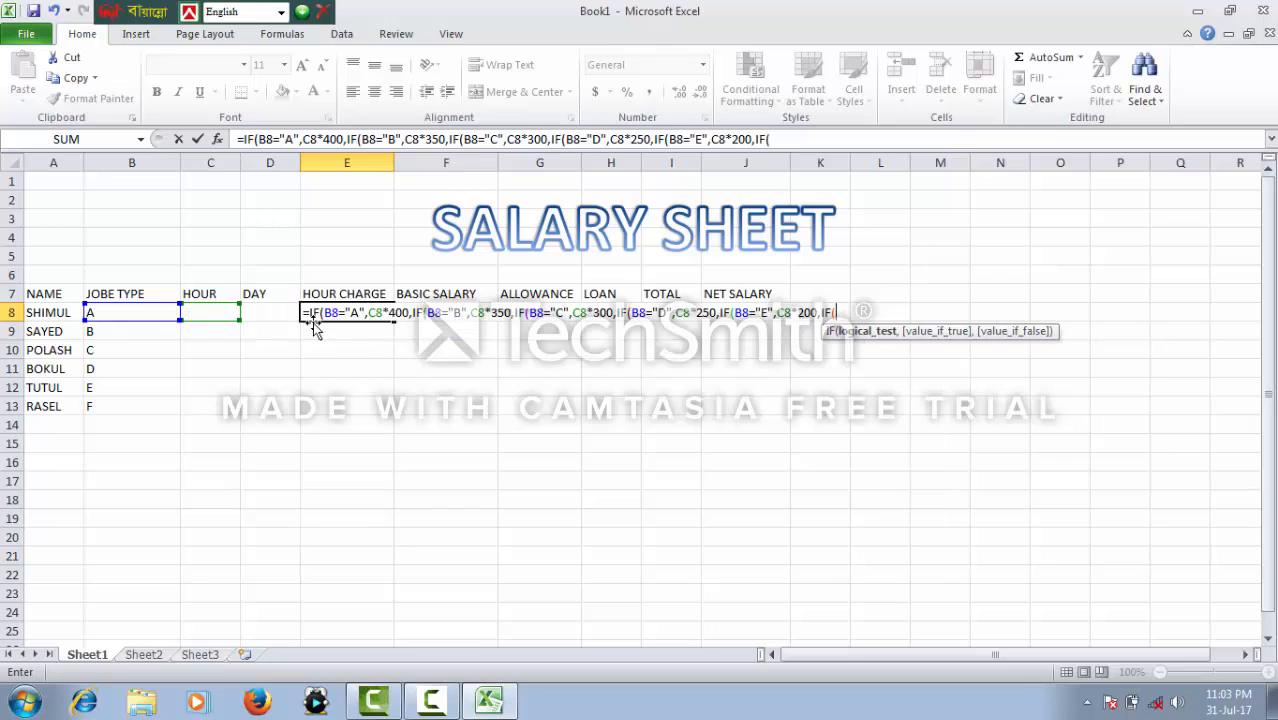
click(128, 326)
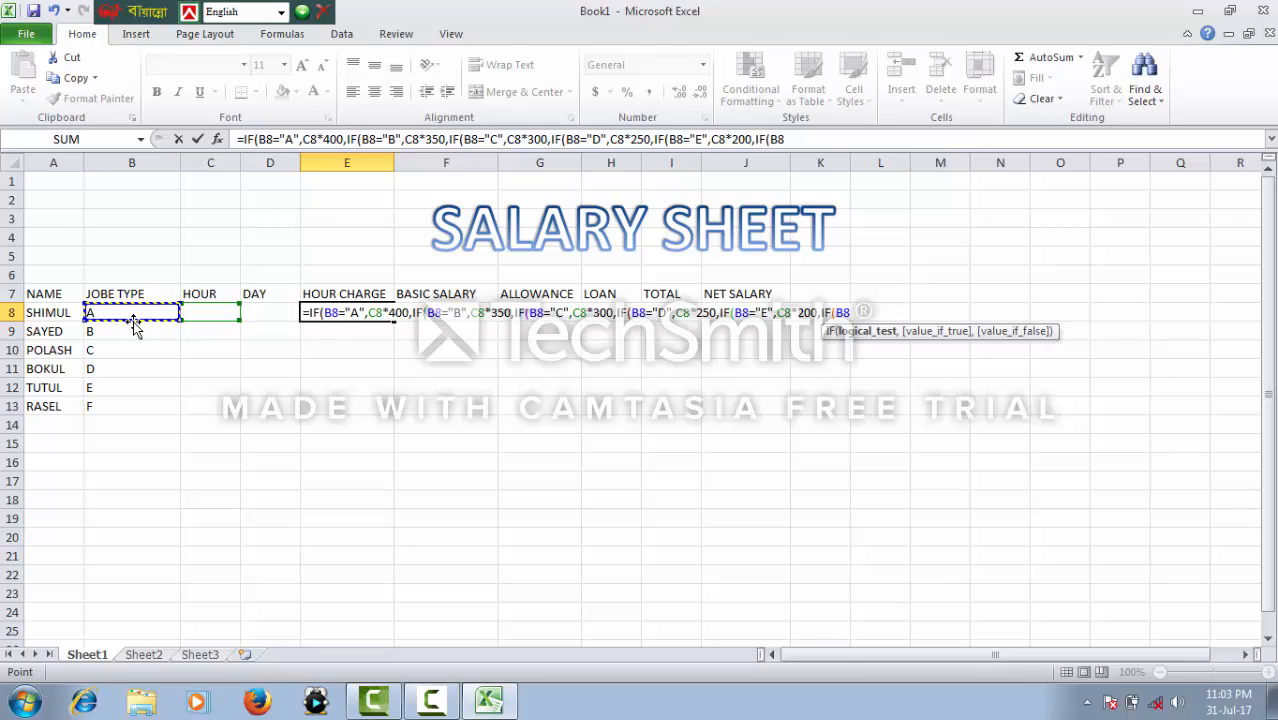
text(="F",)
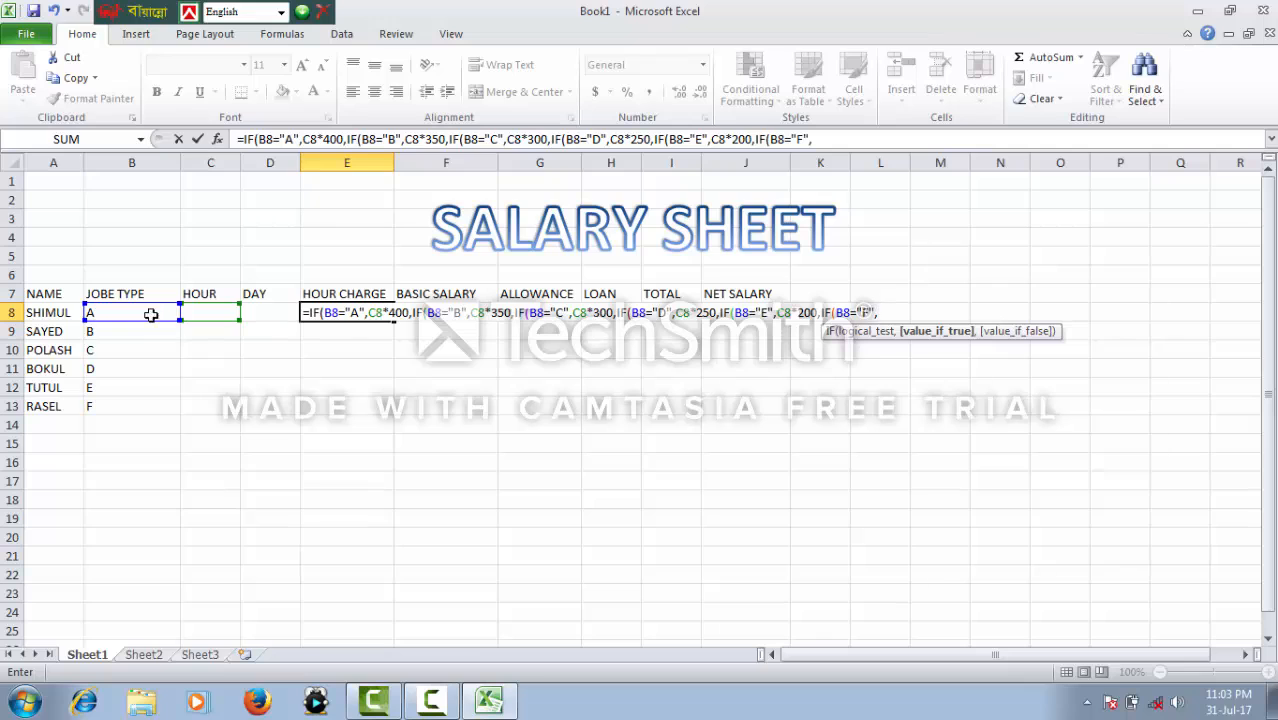
click(199, 314)
text(*)
text(100)
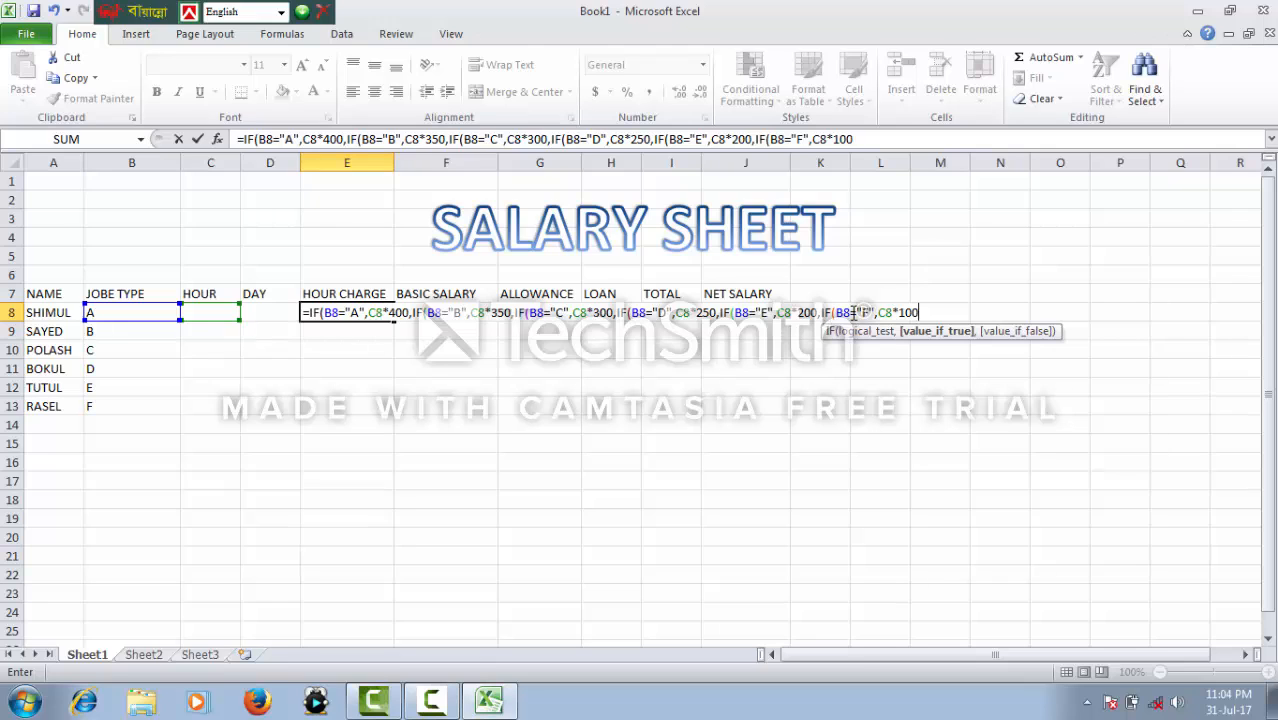
Close the E8 formula with six parentheses and fill it down the HOUR CHARGE column to E13.
text()))))
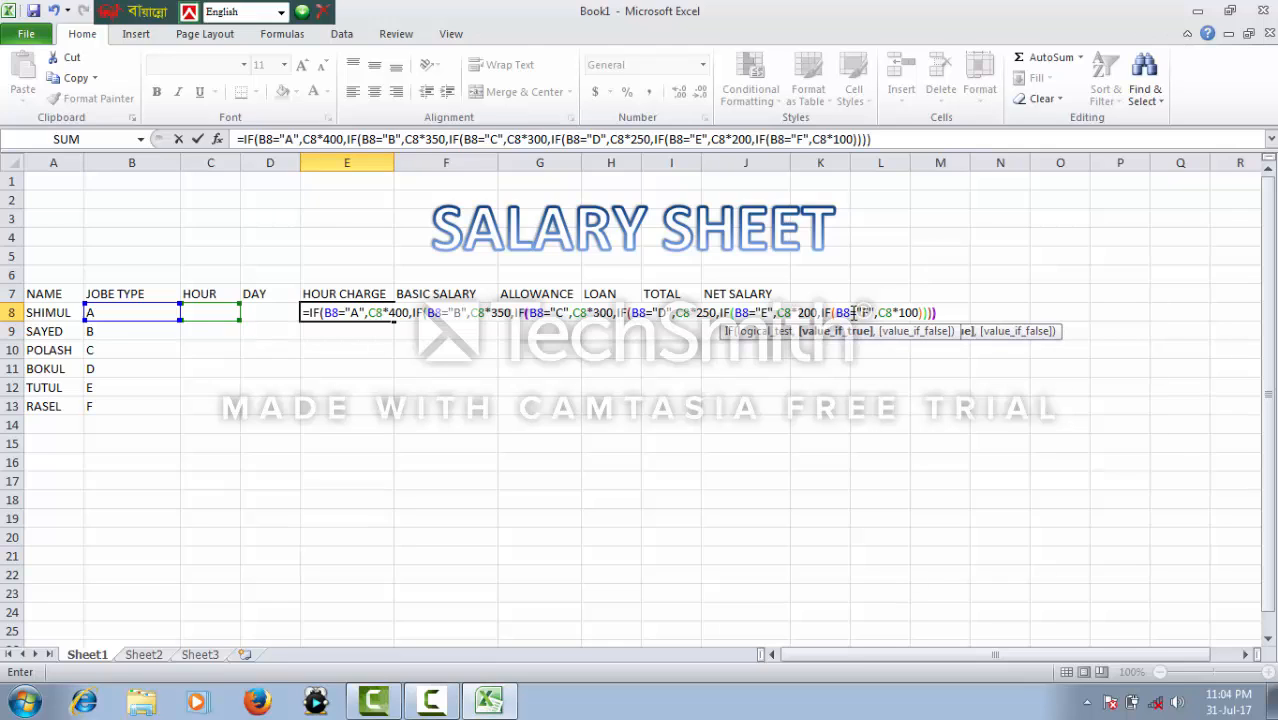
text())
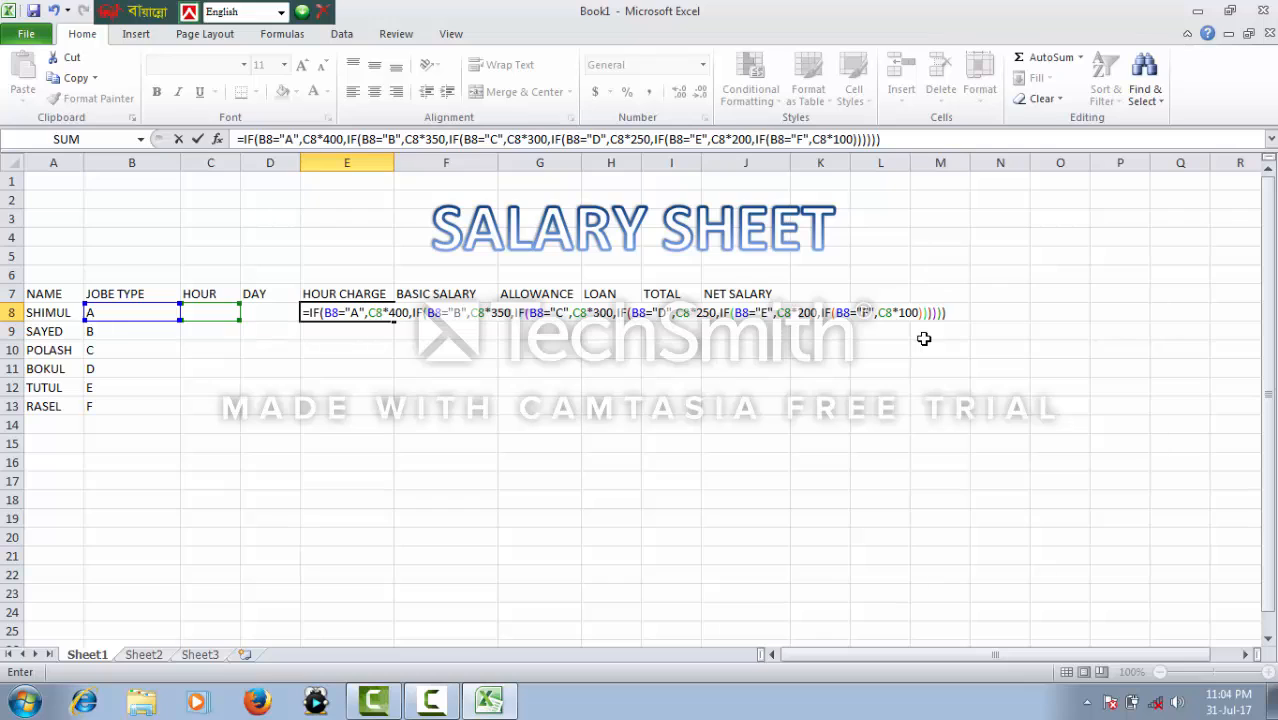
key(Return)
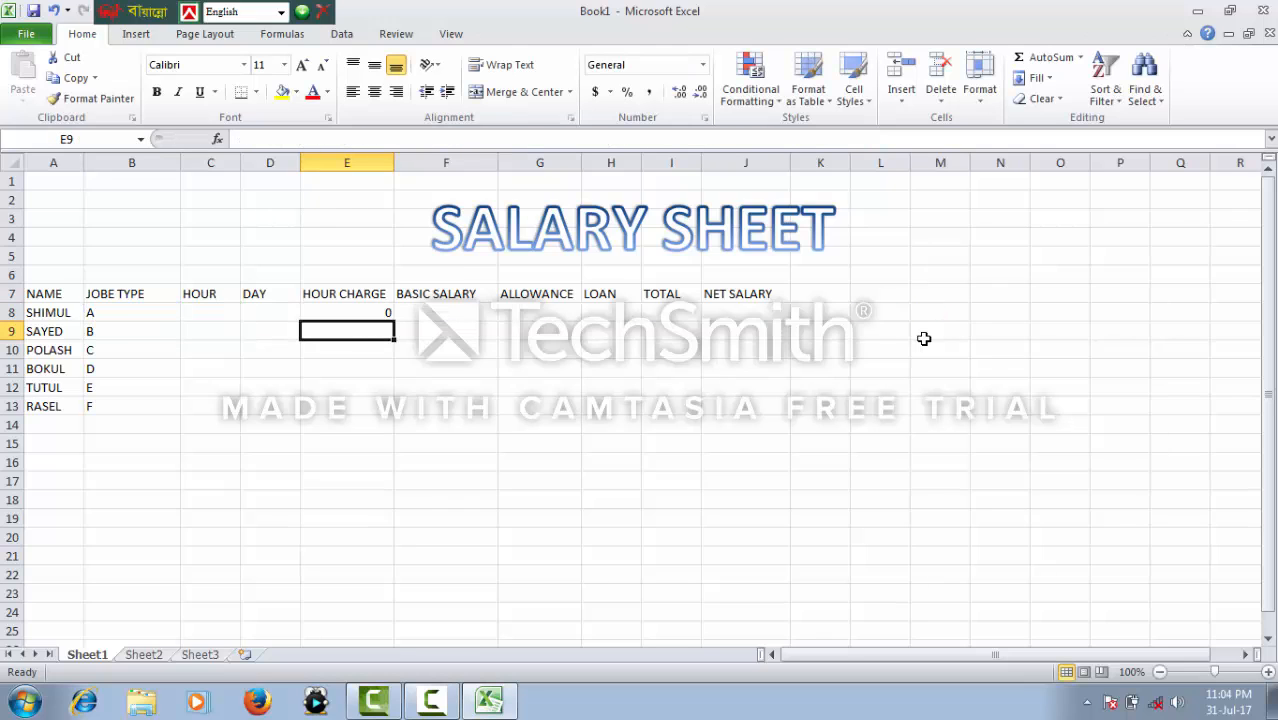
click(342, 307)
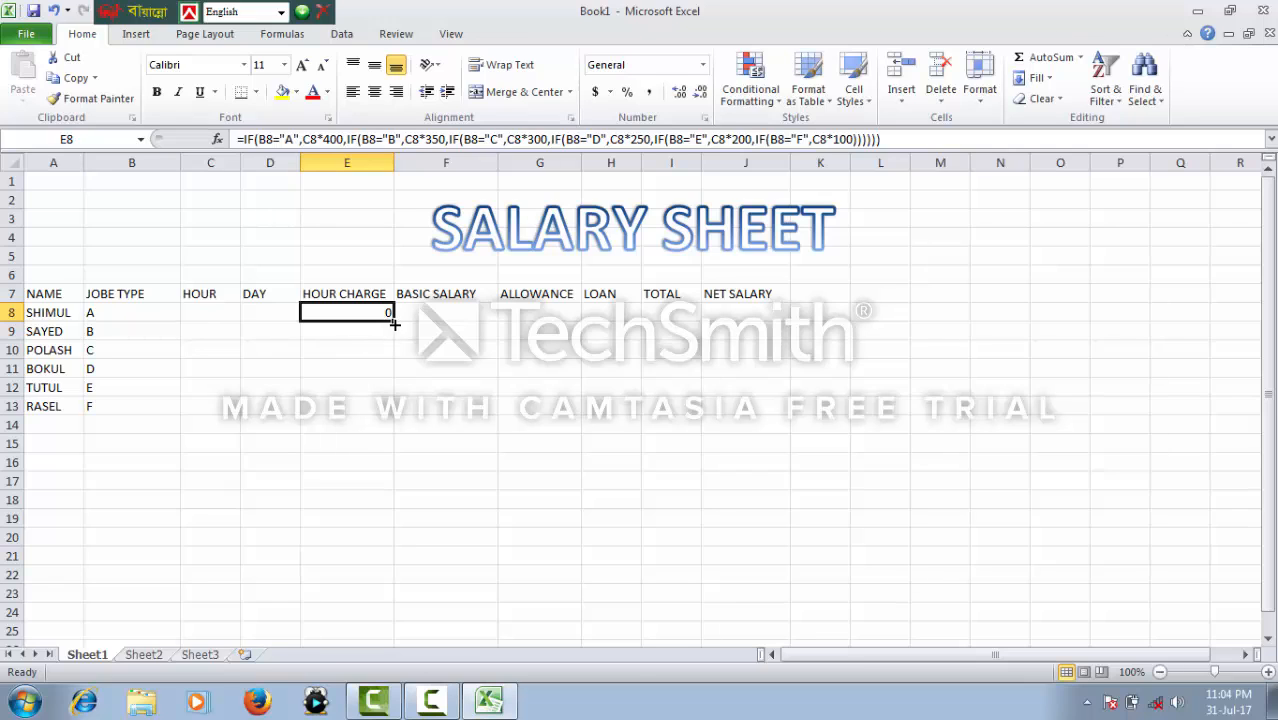
drag(393, 322, 391, 413)
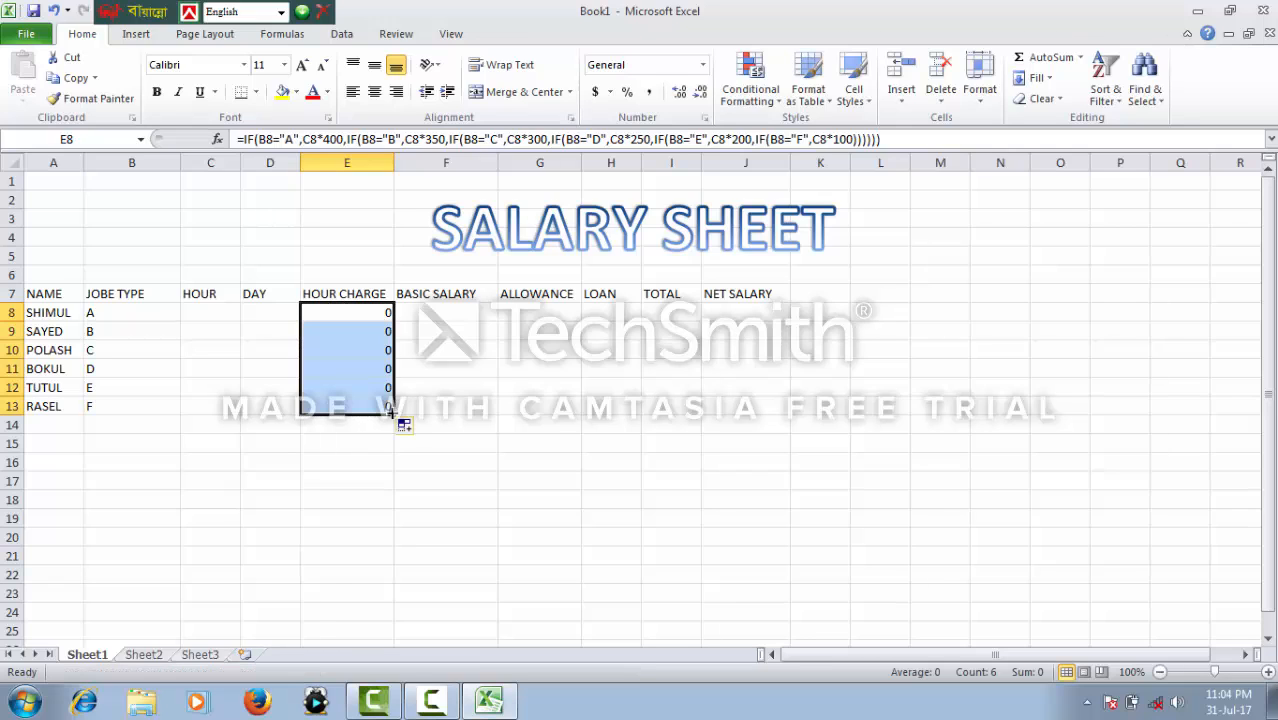
Enter 5 in C8 and 4 in C9 as the hours for job types A and B.
click(210, 312)
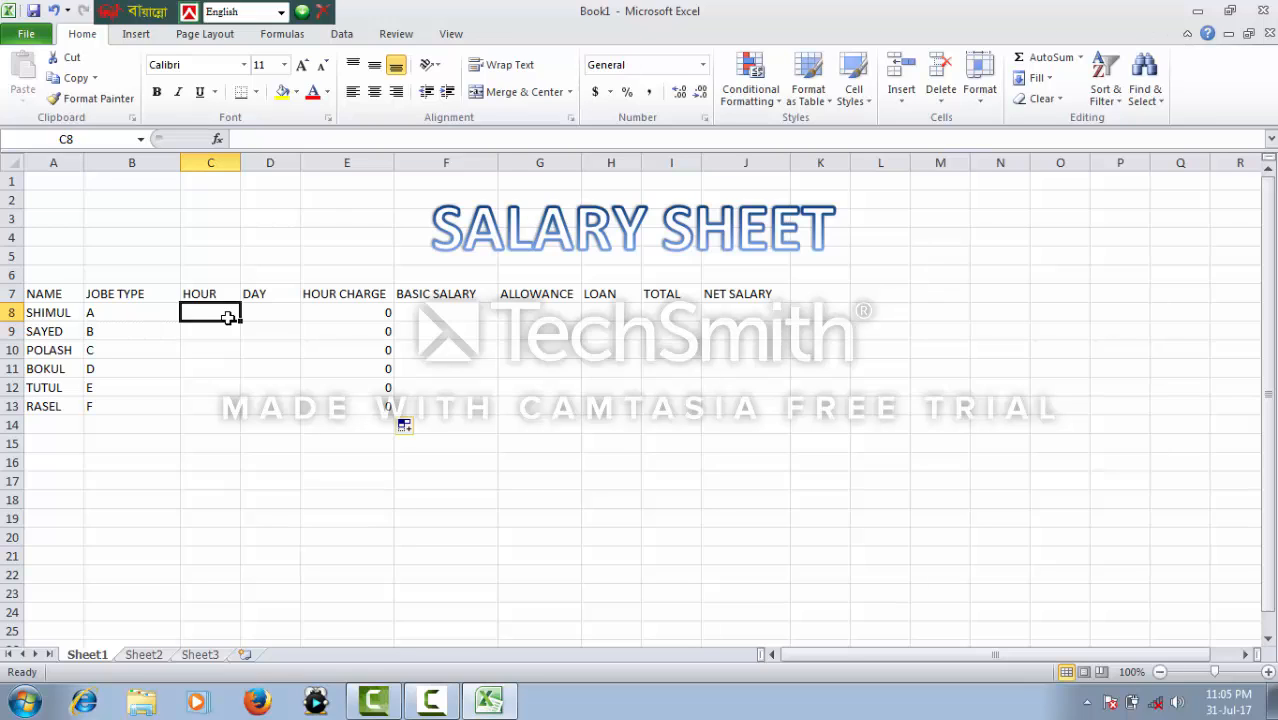
text(5)
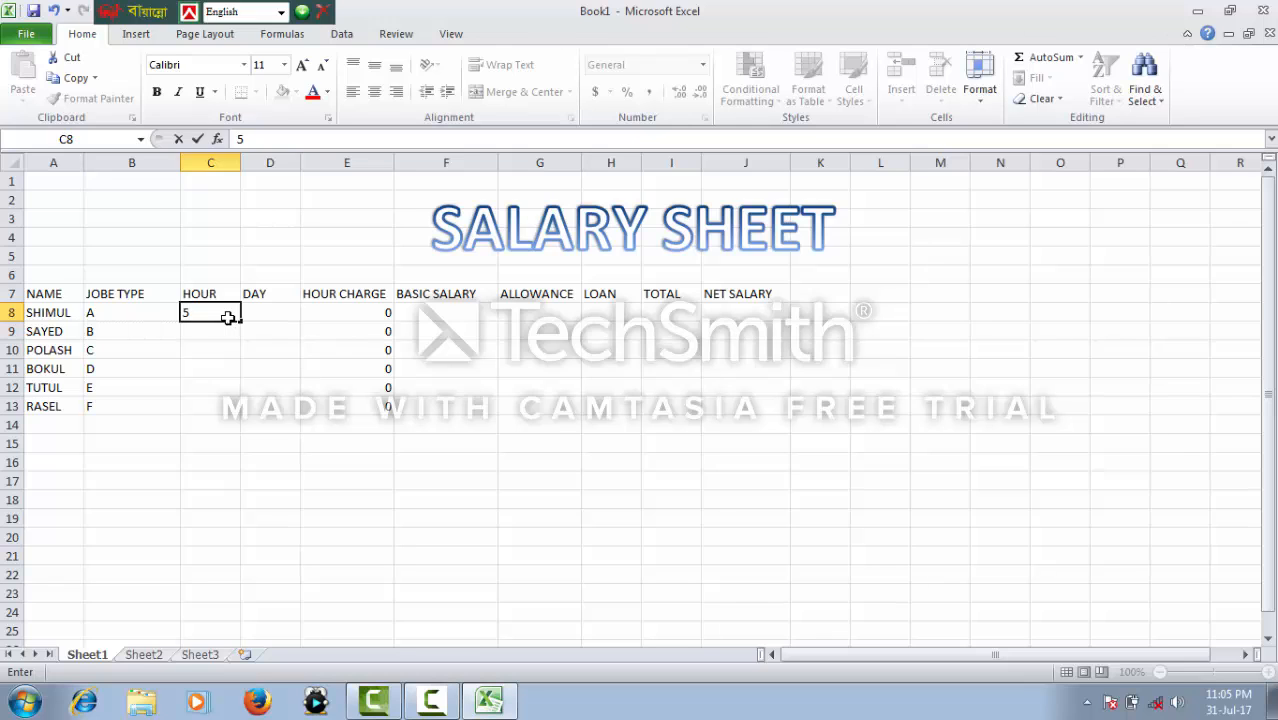
key(Return)
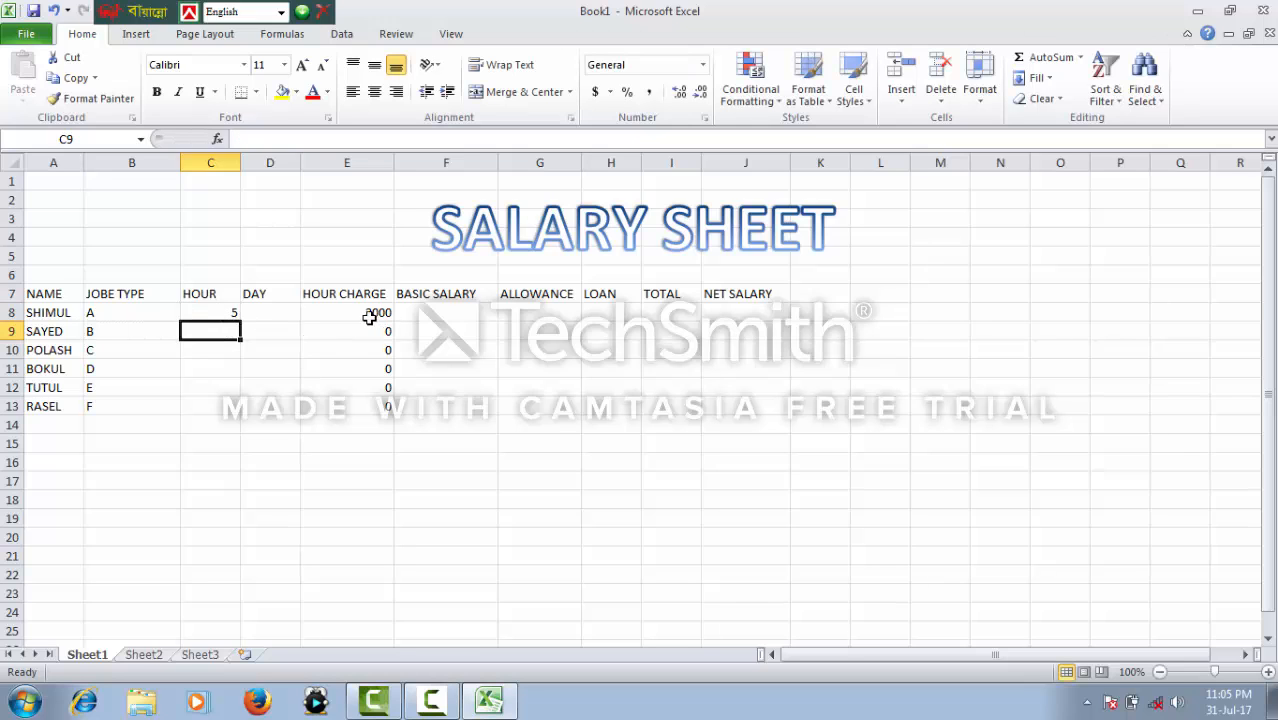
click(214, 316)
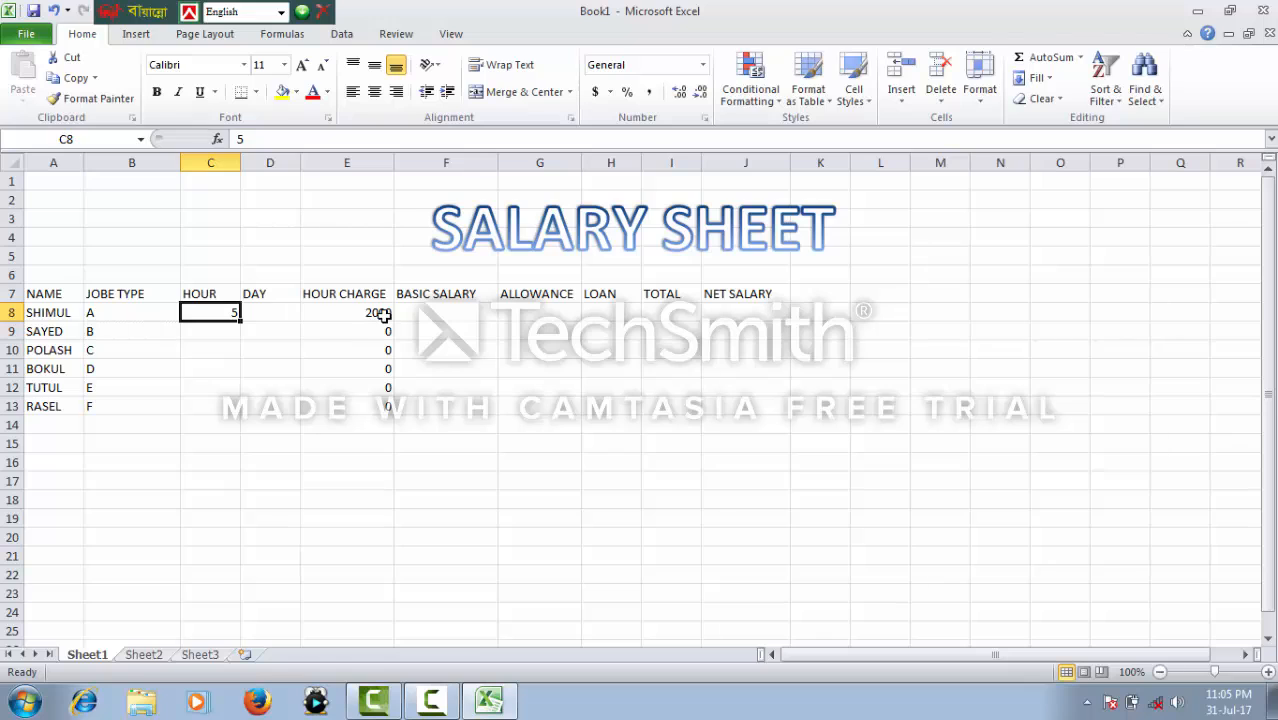
click(211, 333)
text(4)
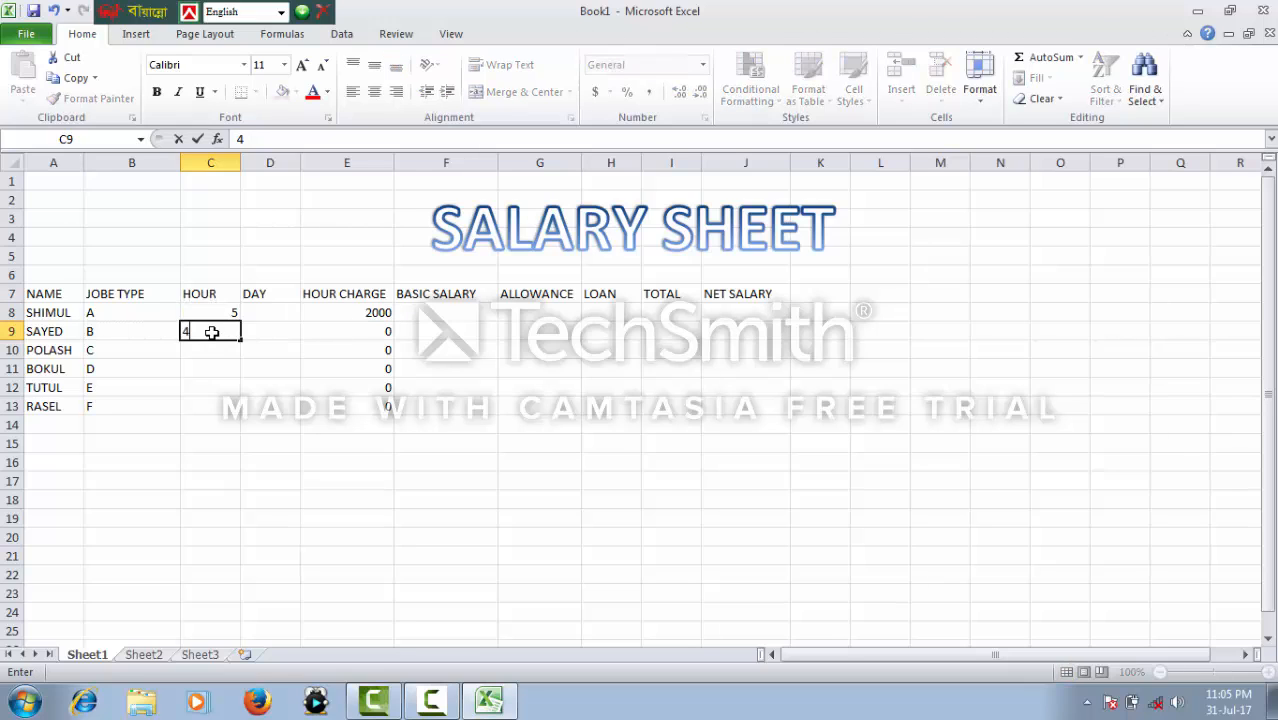
key(Return)
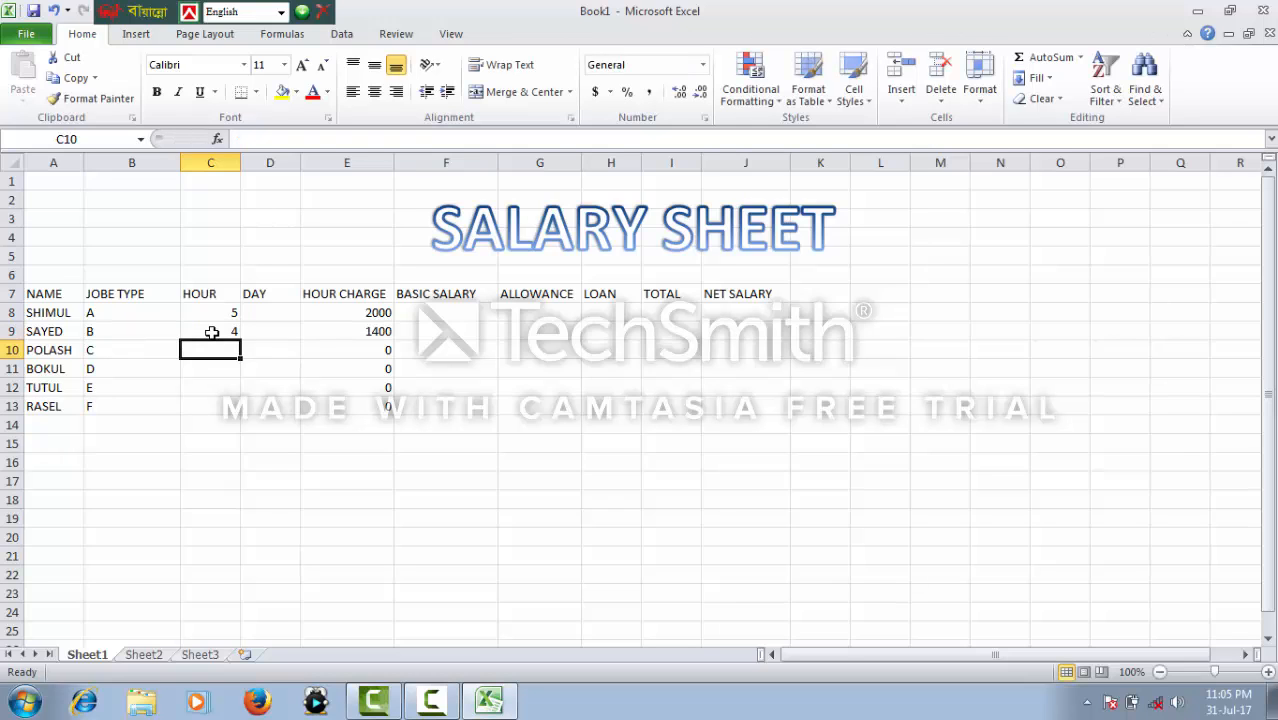
Enter the remaining hours 3, 5, 9 and 8 in cells C10 to C13 for job types C to F.
text(6)
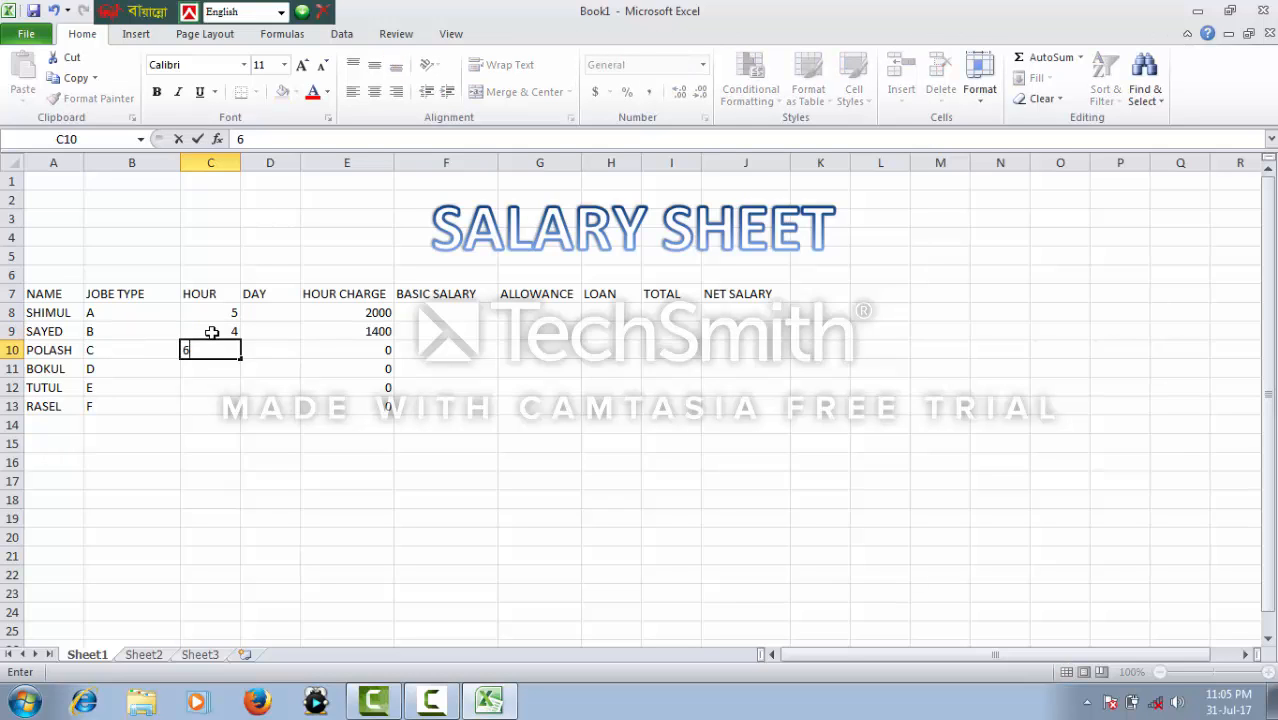
key(BackSpace)
text(3)
key(Return)
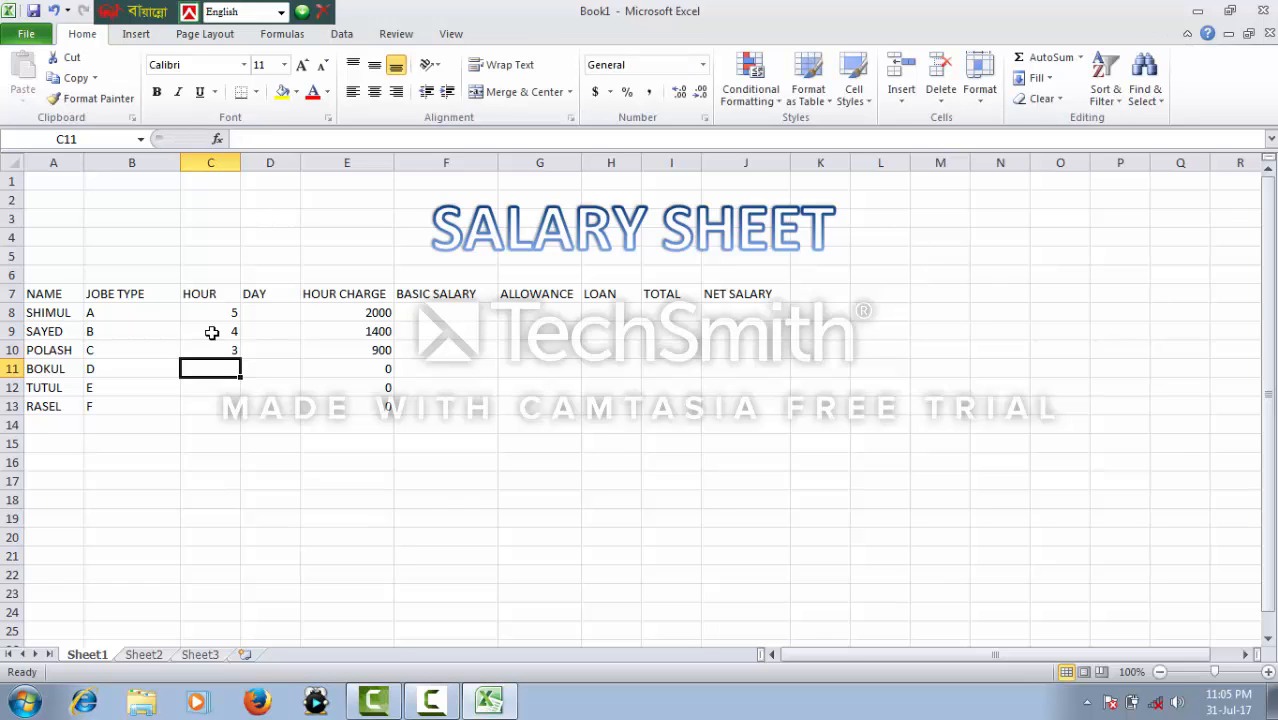
text(5)
key(Return)
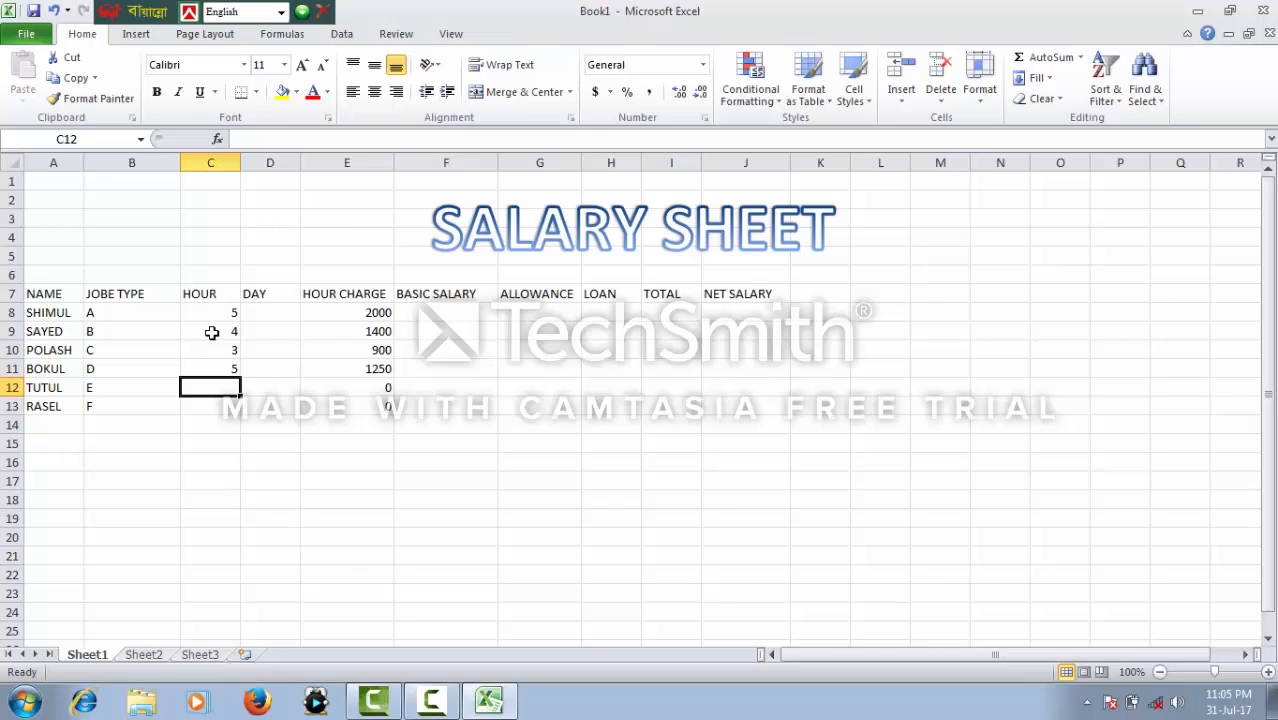
text(9)
key(Return)
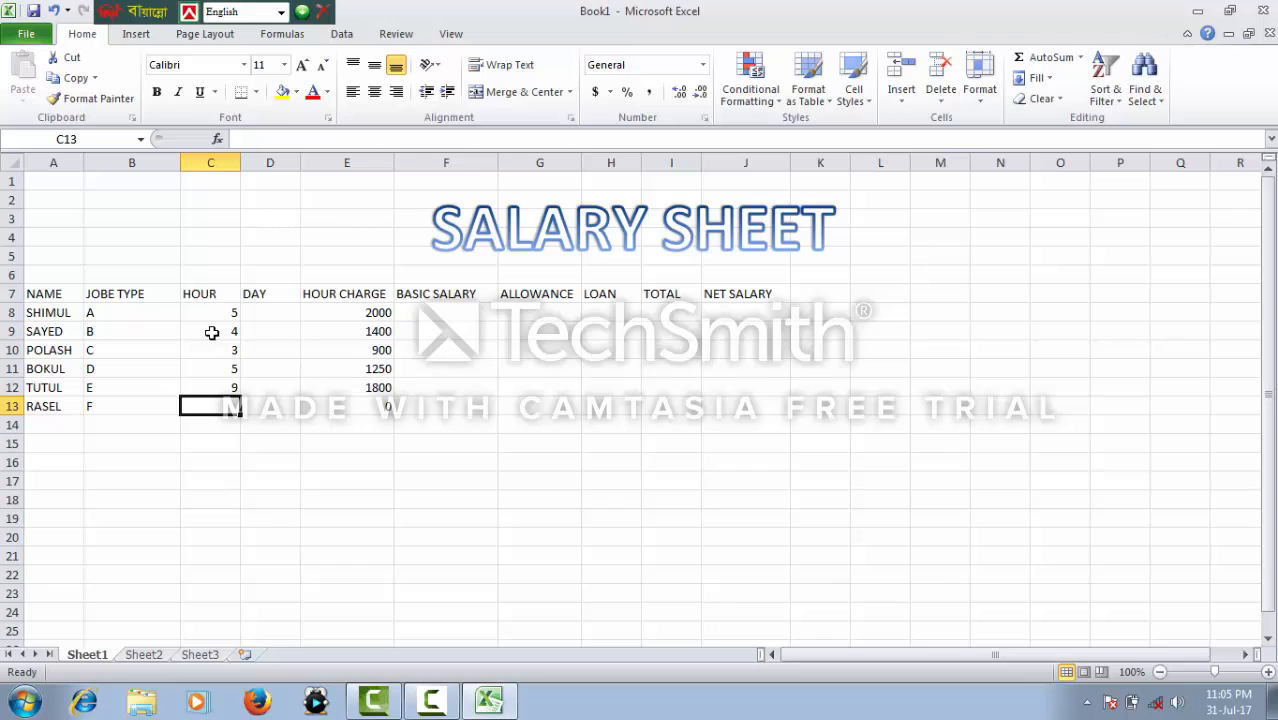
text(8)
key(Return)
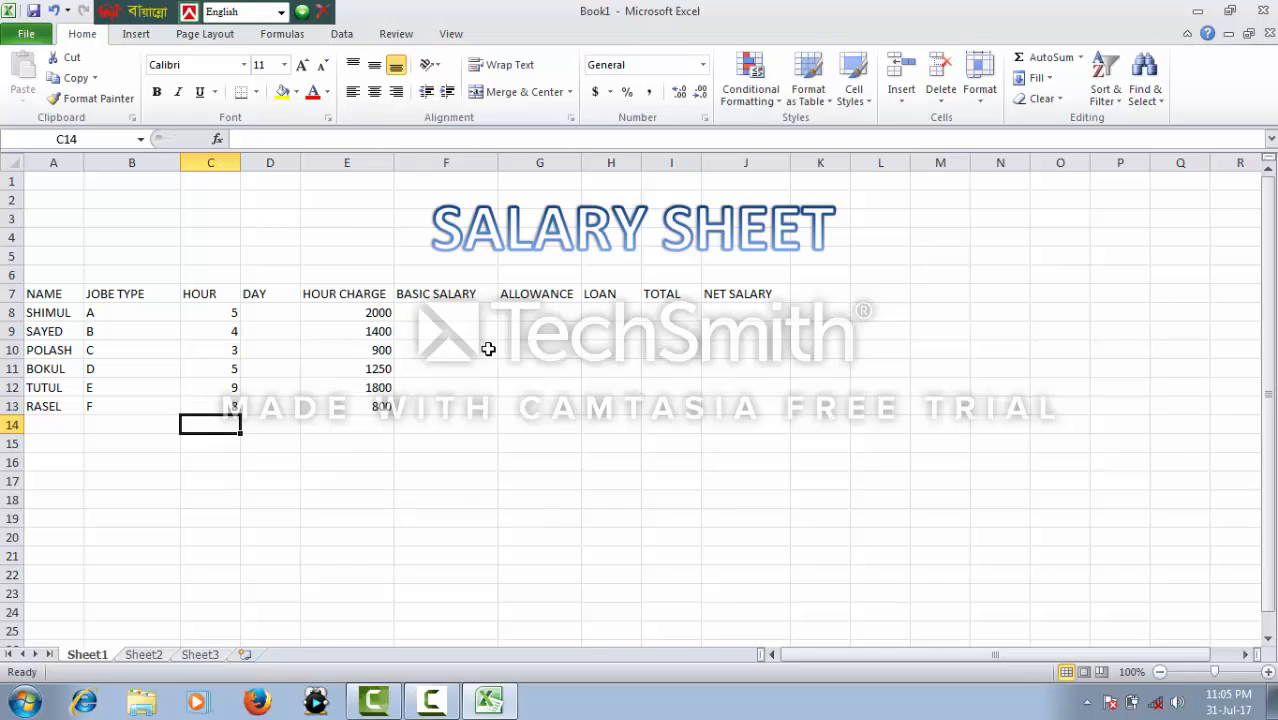
click(443, 317)
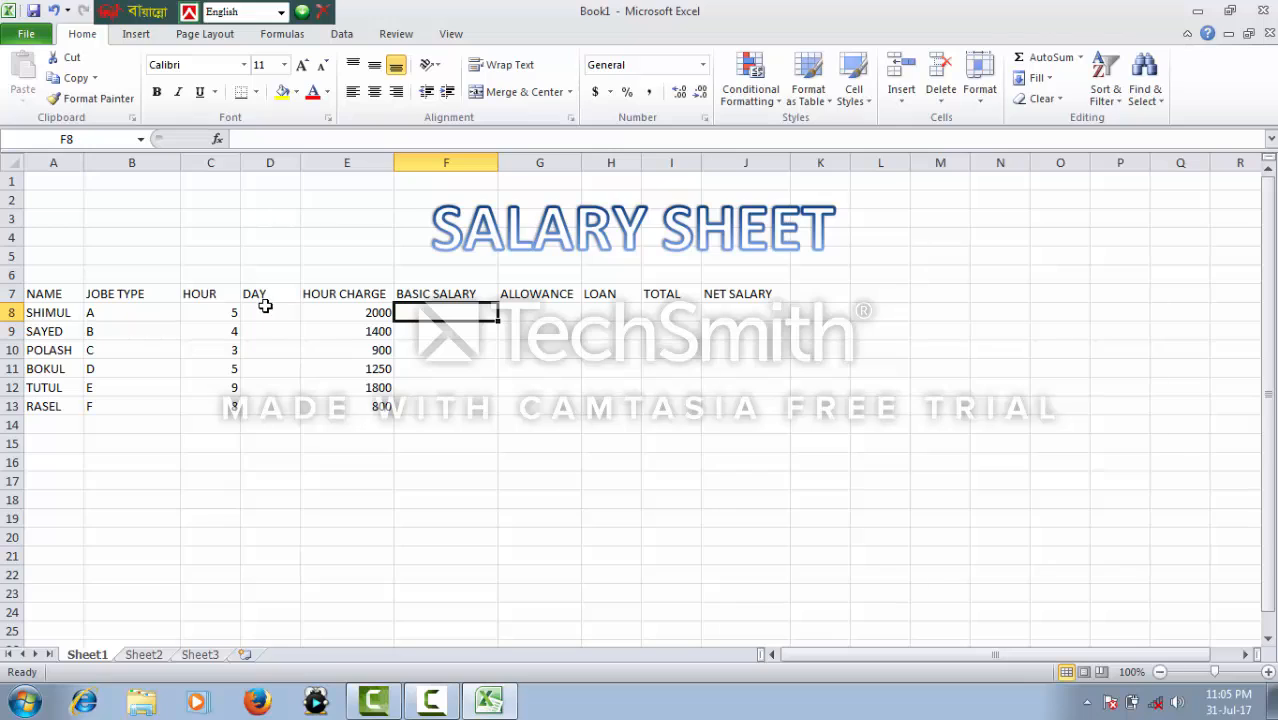
click(265, 308)
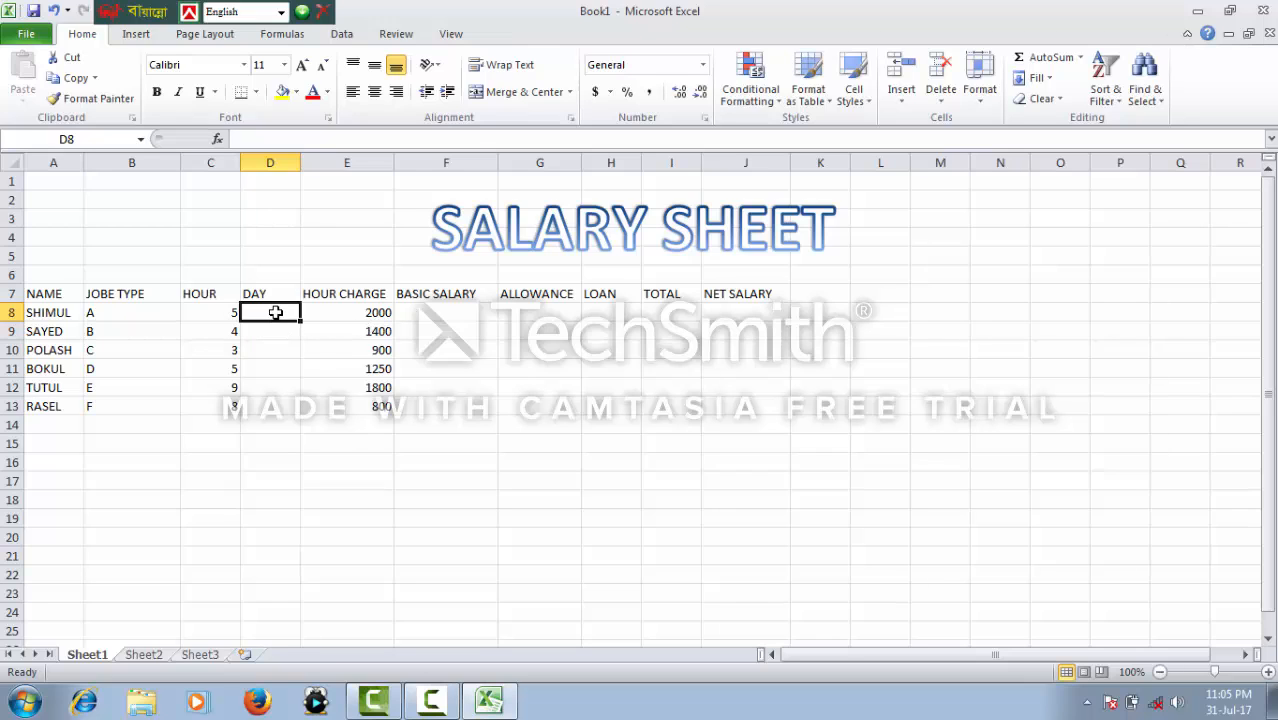
click(432, 313)
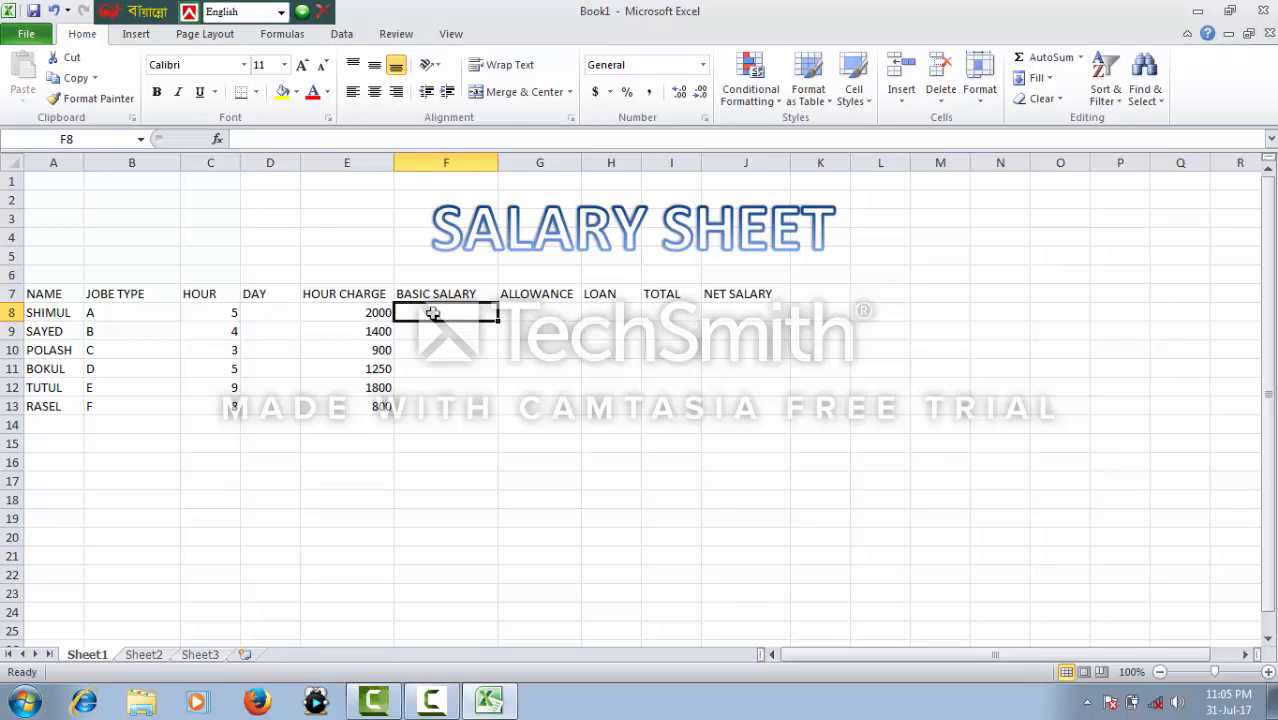
Copy the full nested IF formula text from E8 and paste it unchanged into F8 under BASIC SALARY.
click(343, 313)
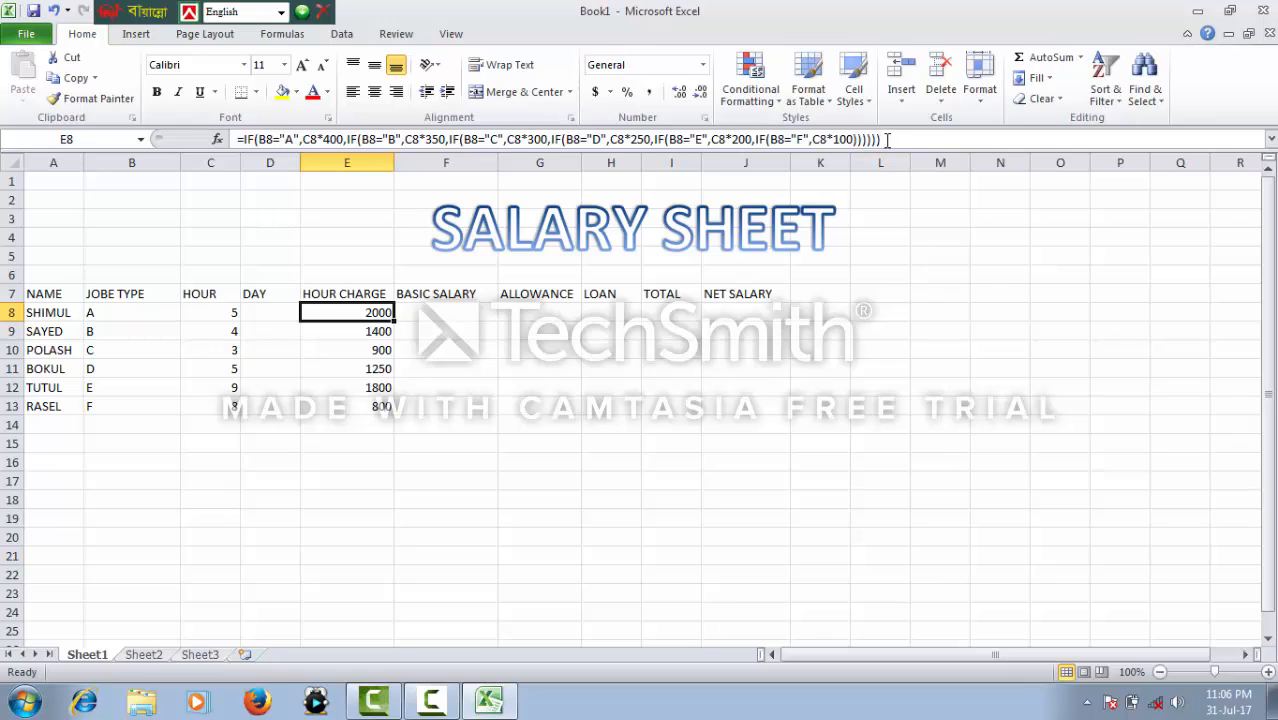
drag(880, 139, 448, 122)
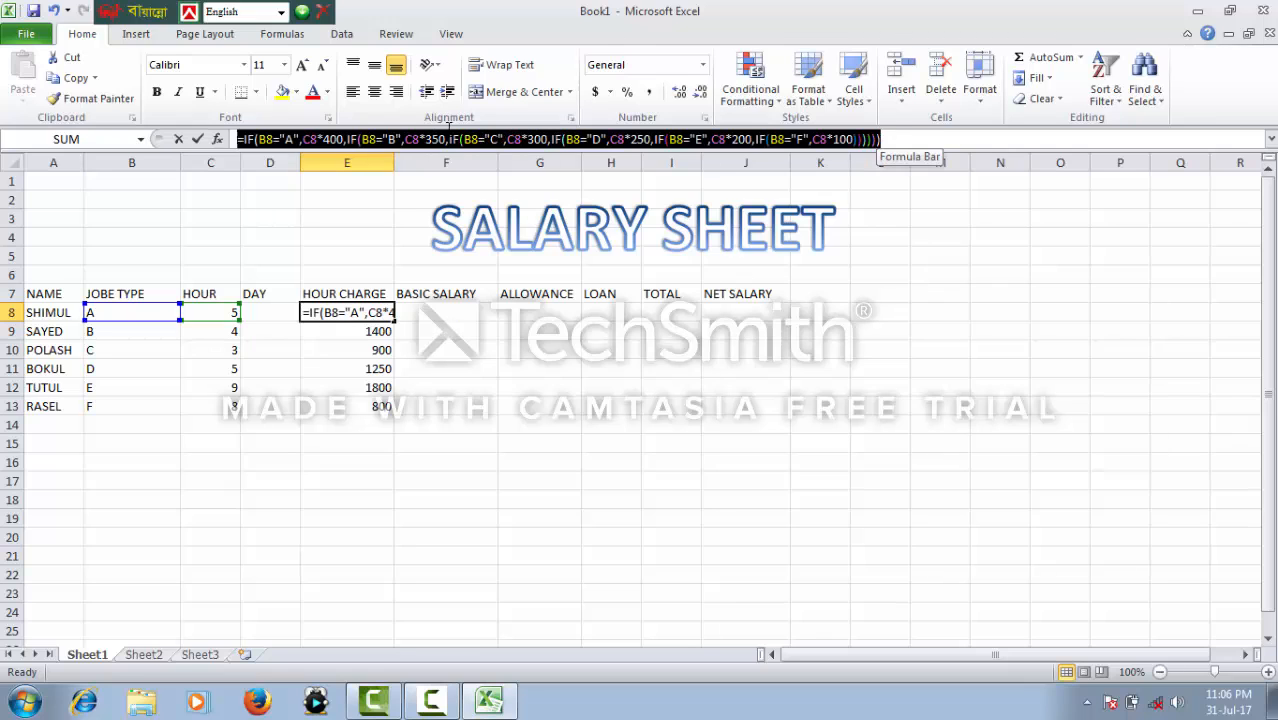
click(885, 139)
drag(885, 139, 260, 125)
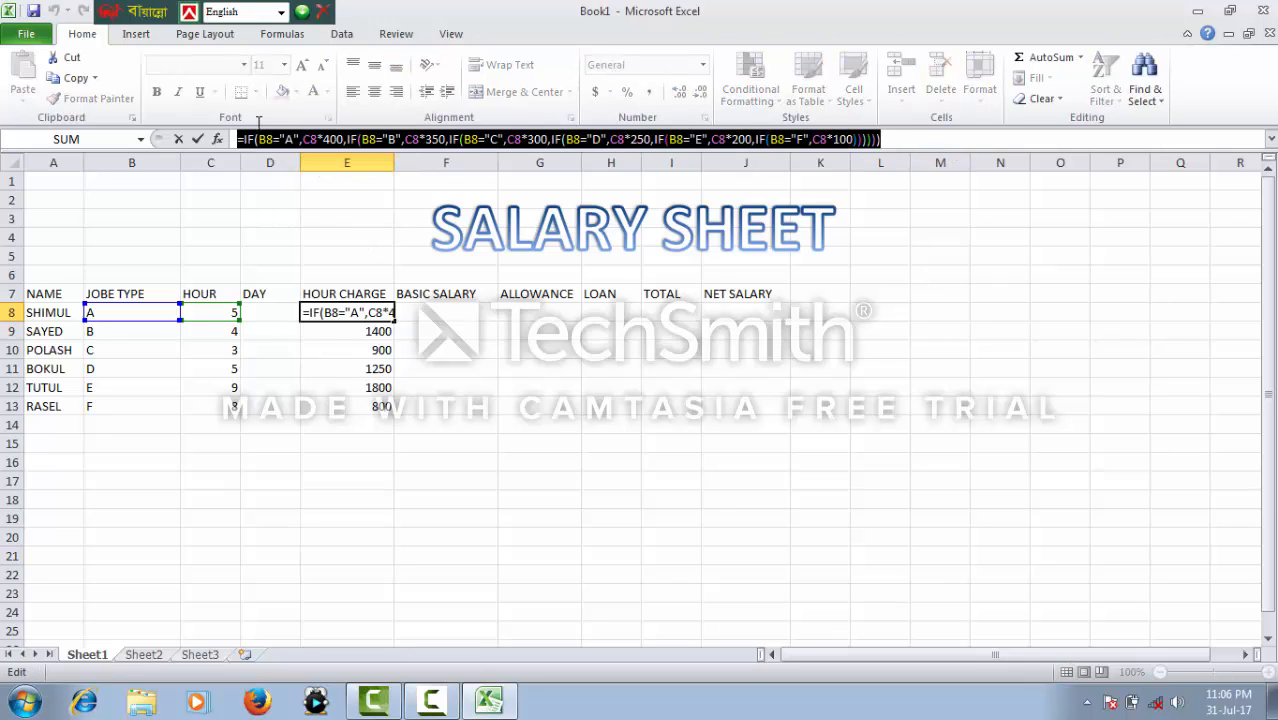
key(ctrl+c)
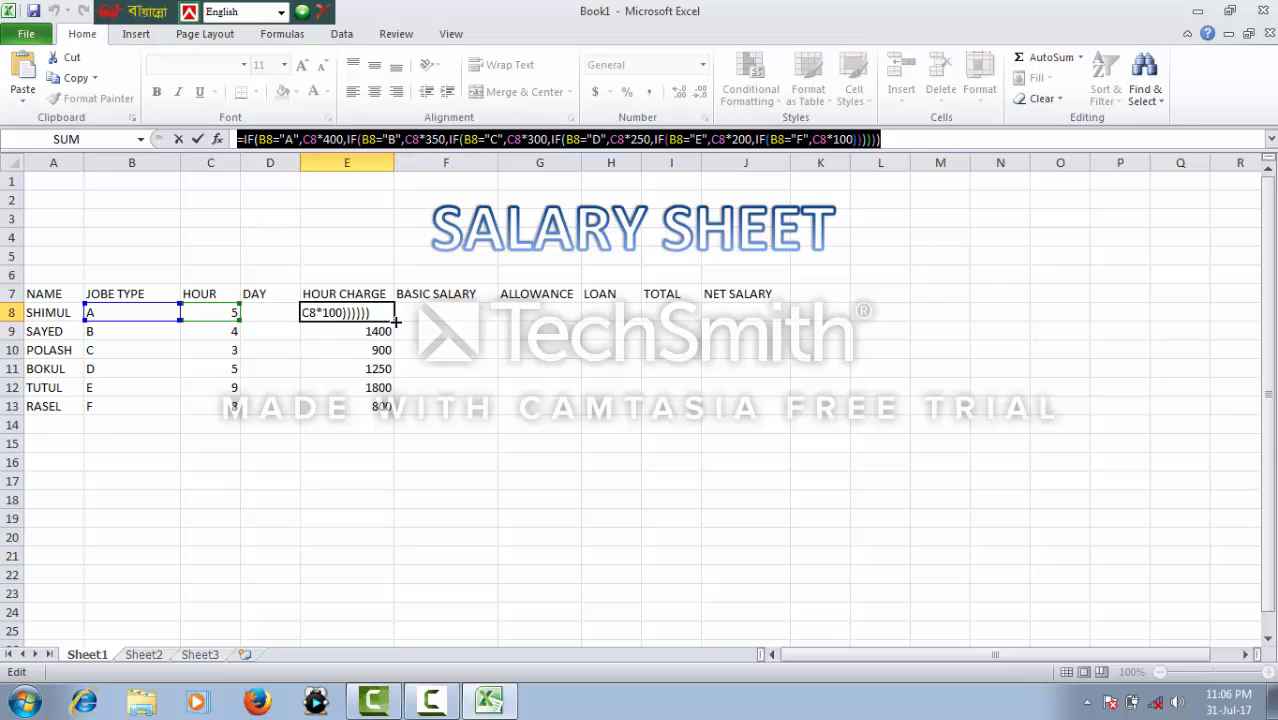
key(Return)
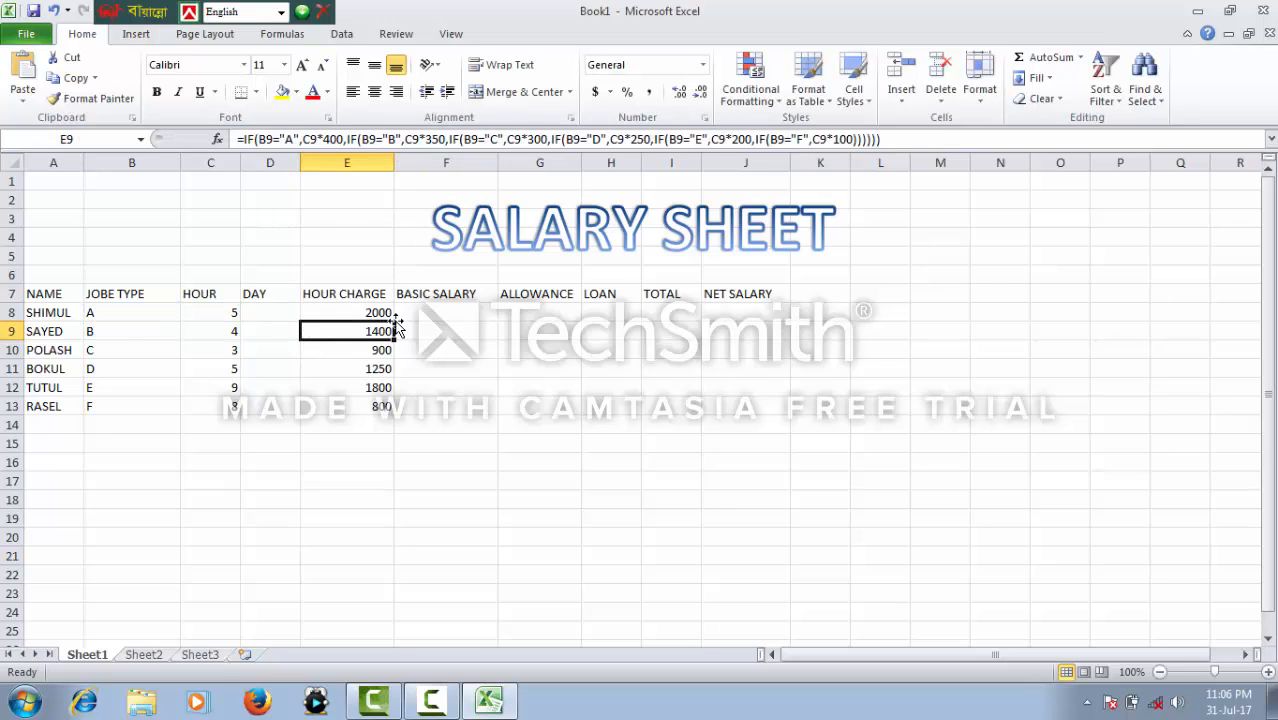
click(424, 312)
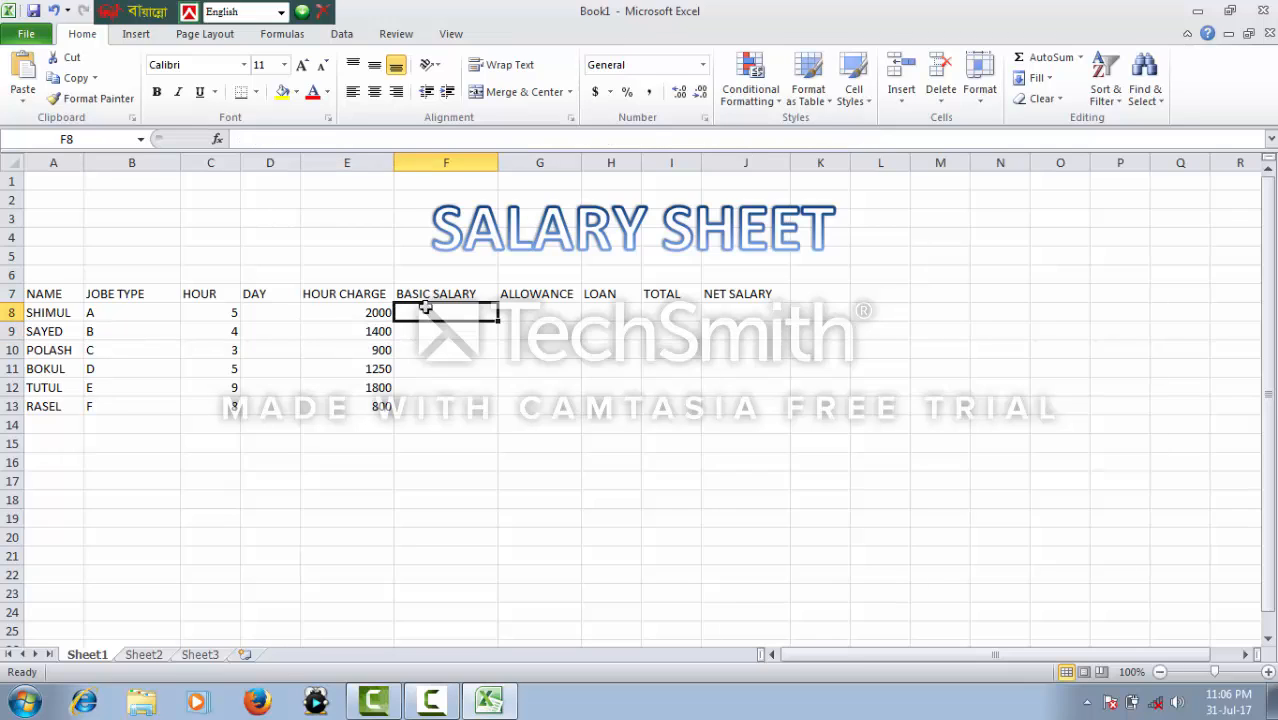
key(ctrl+v)
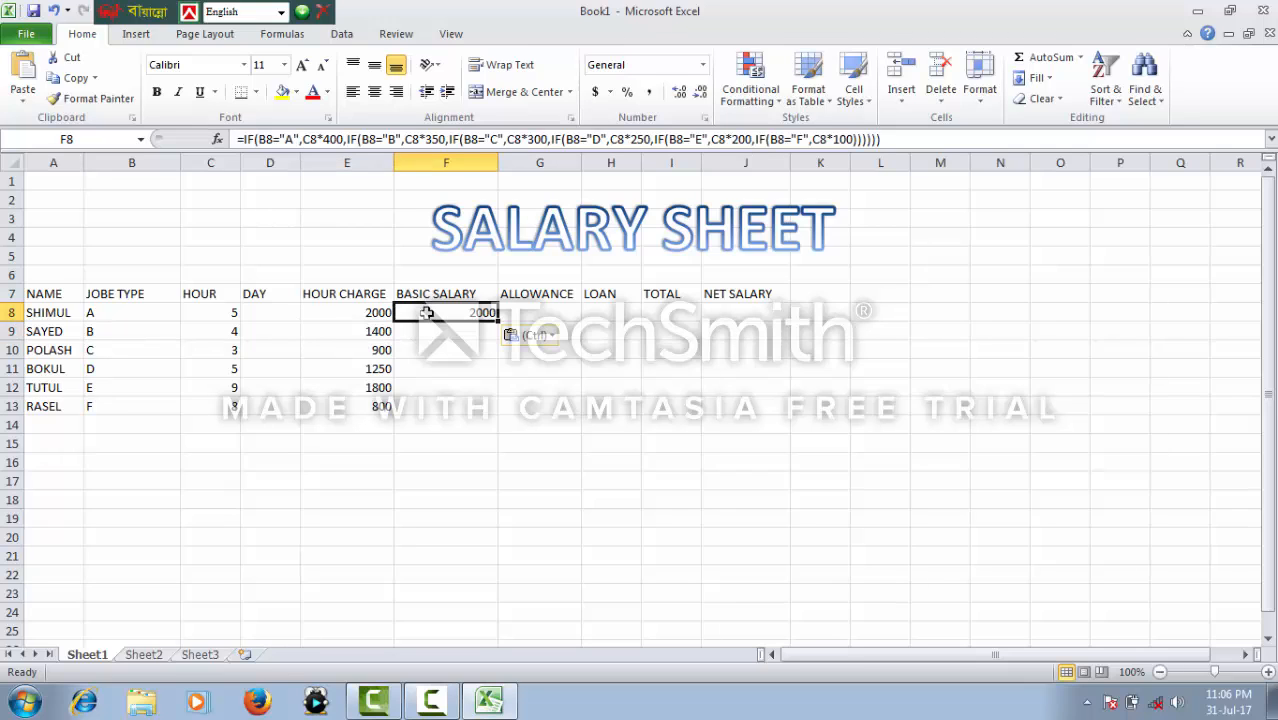
Edit the job type A result in the F8 formula to D8*500.
click(371, 139)
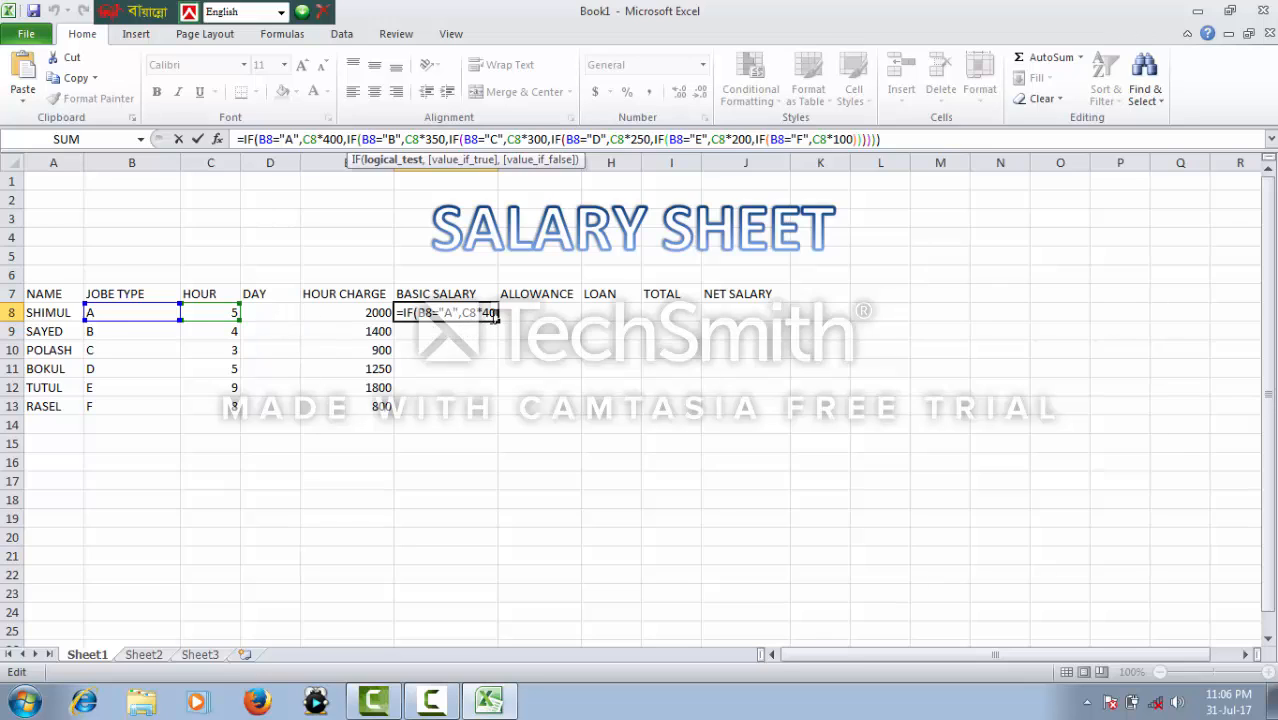
double_click(493, 313)
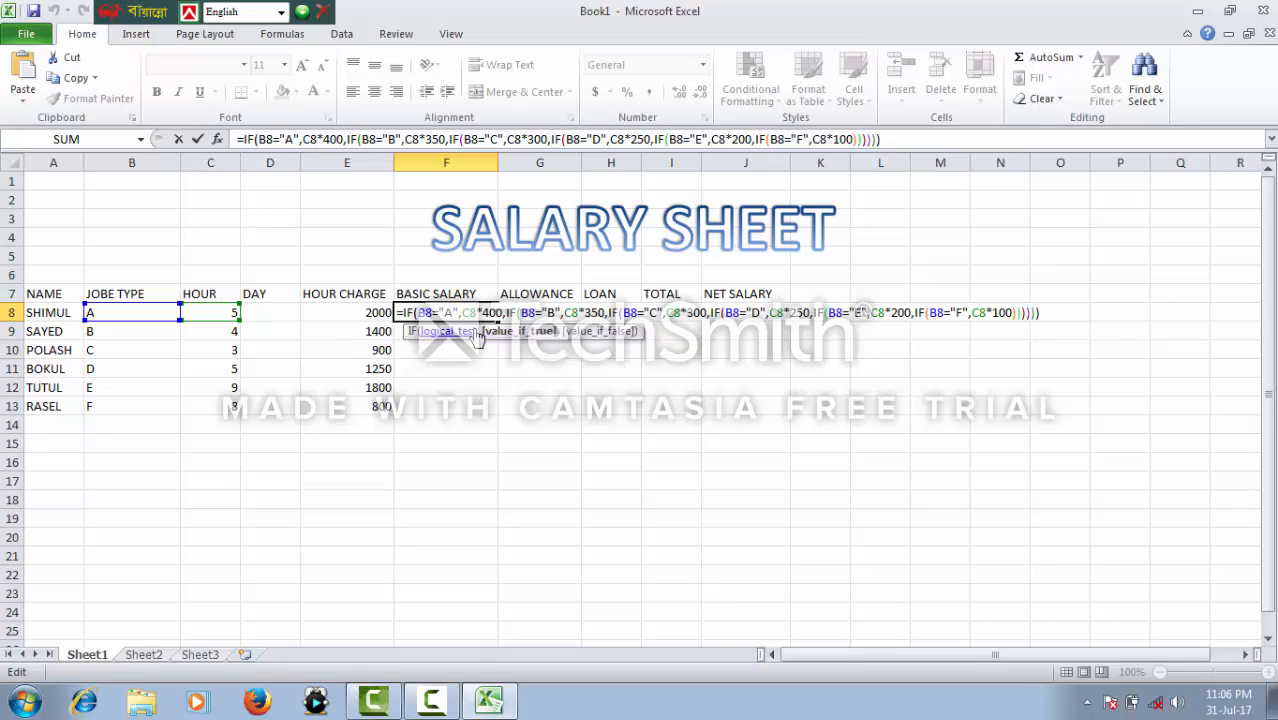
key(BackSpace)
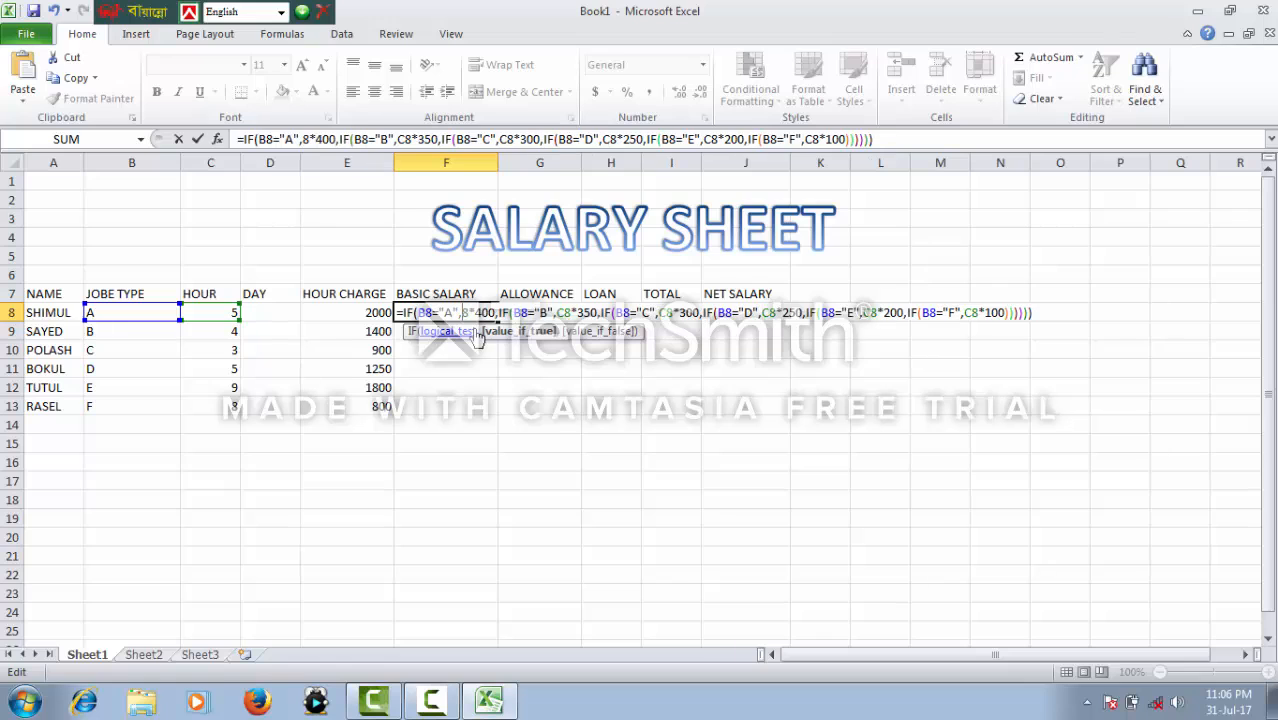
text(D)
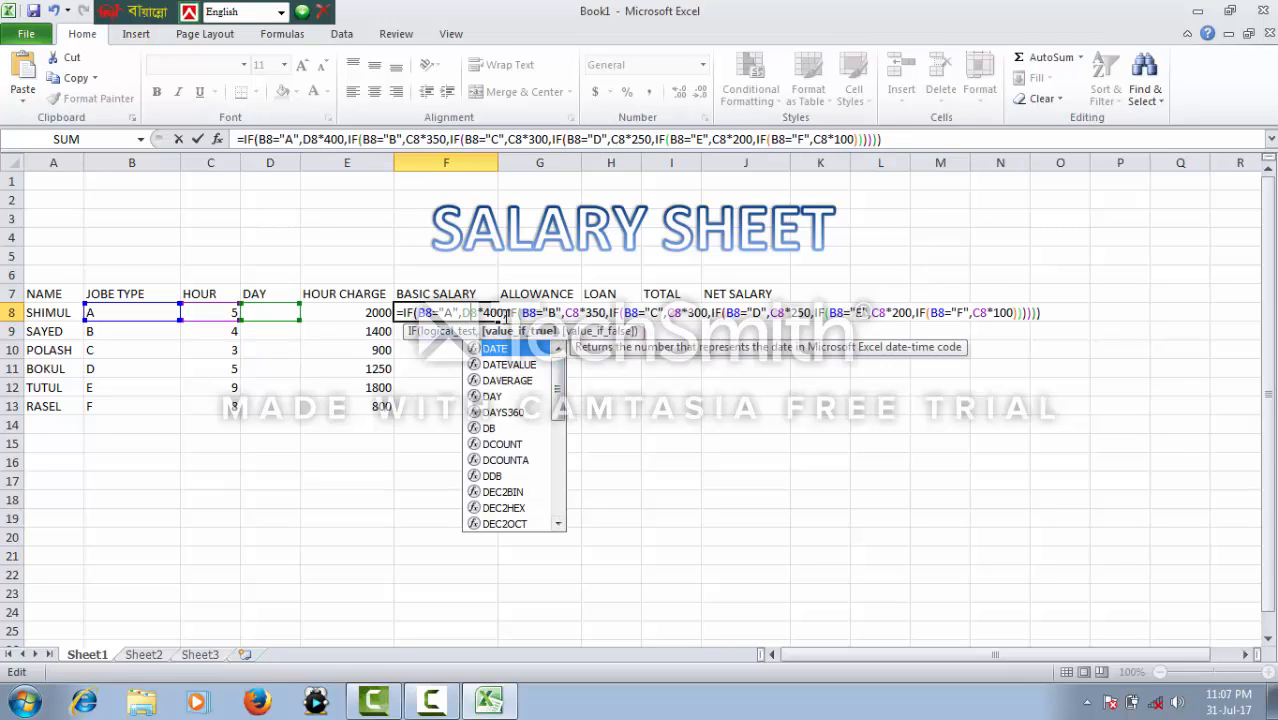
click(493, 313)
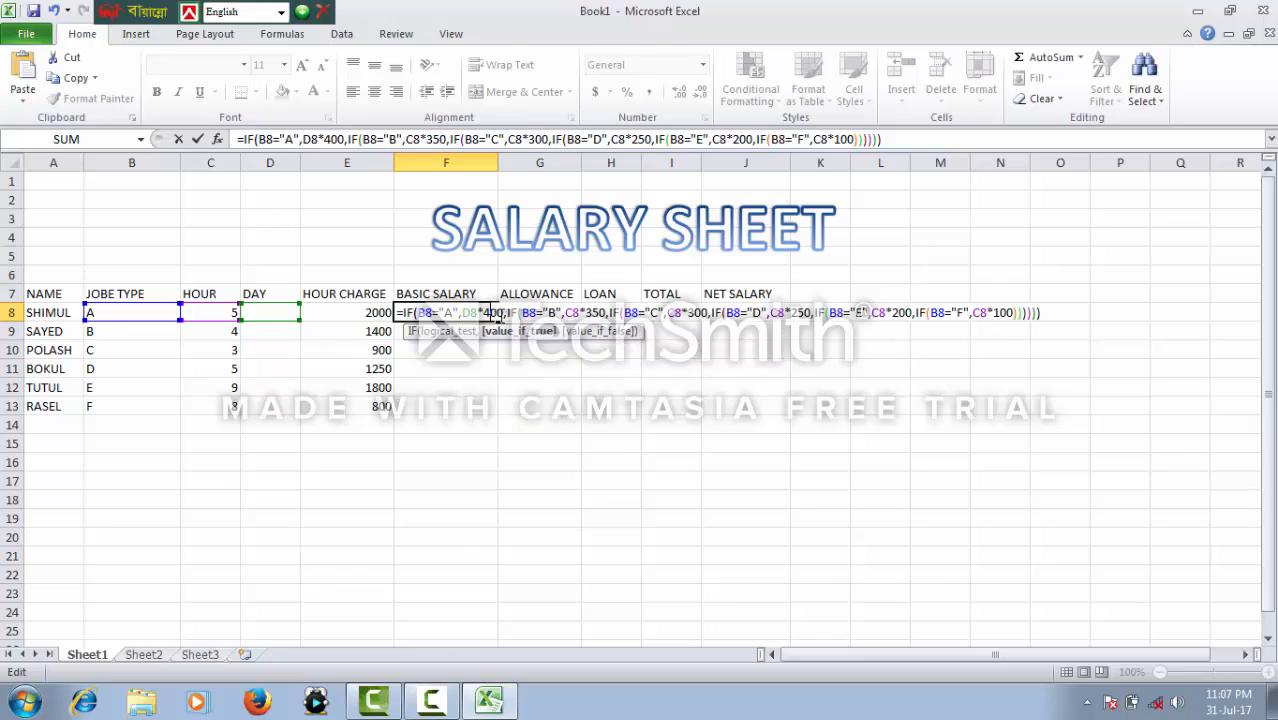
key(BackSpace)
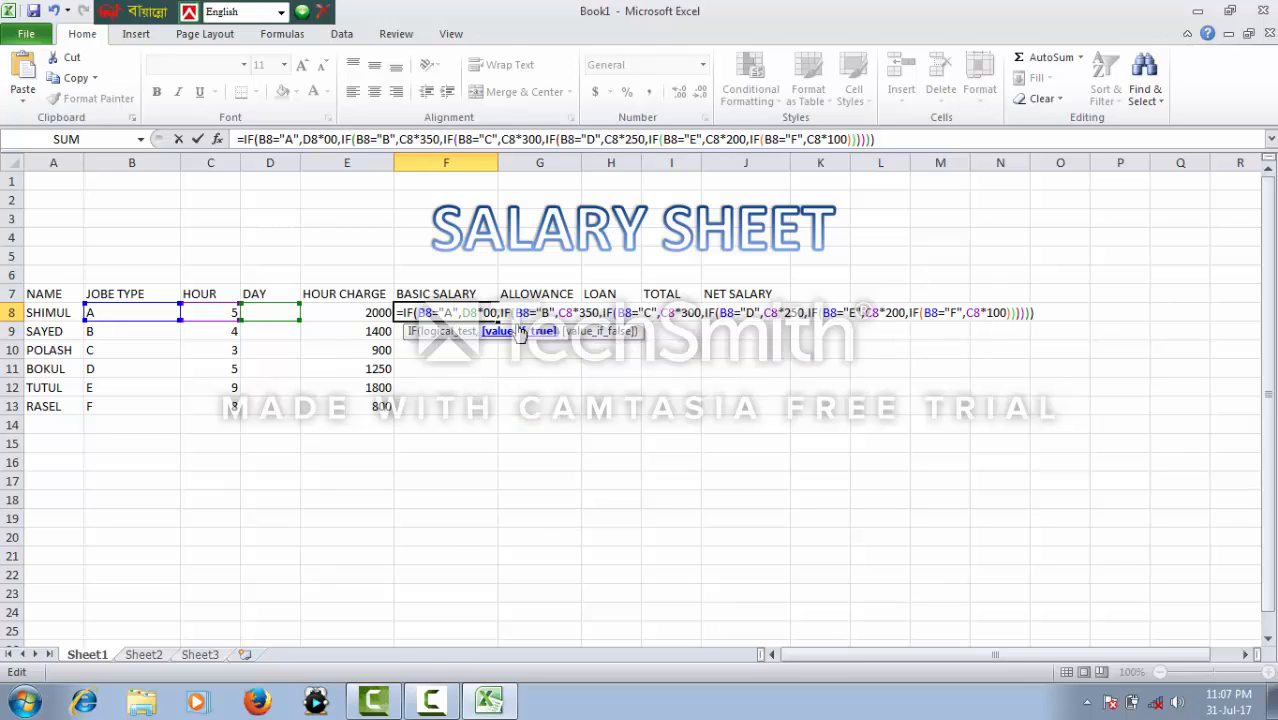
text(50)
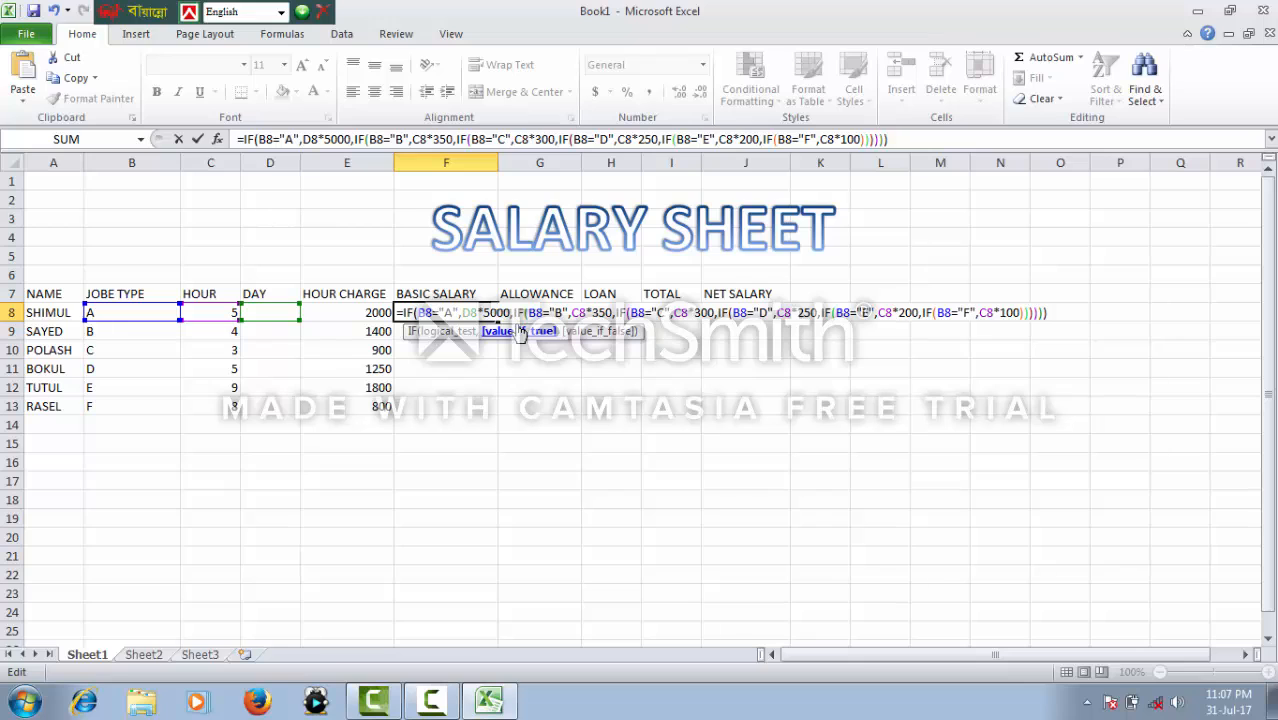
key(BackSpace)
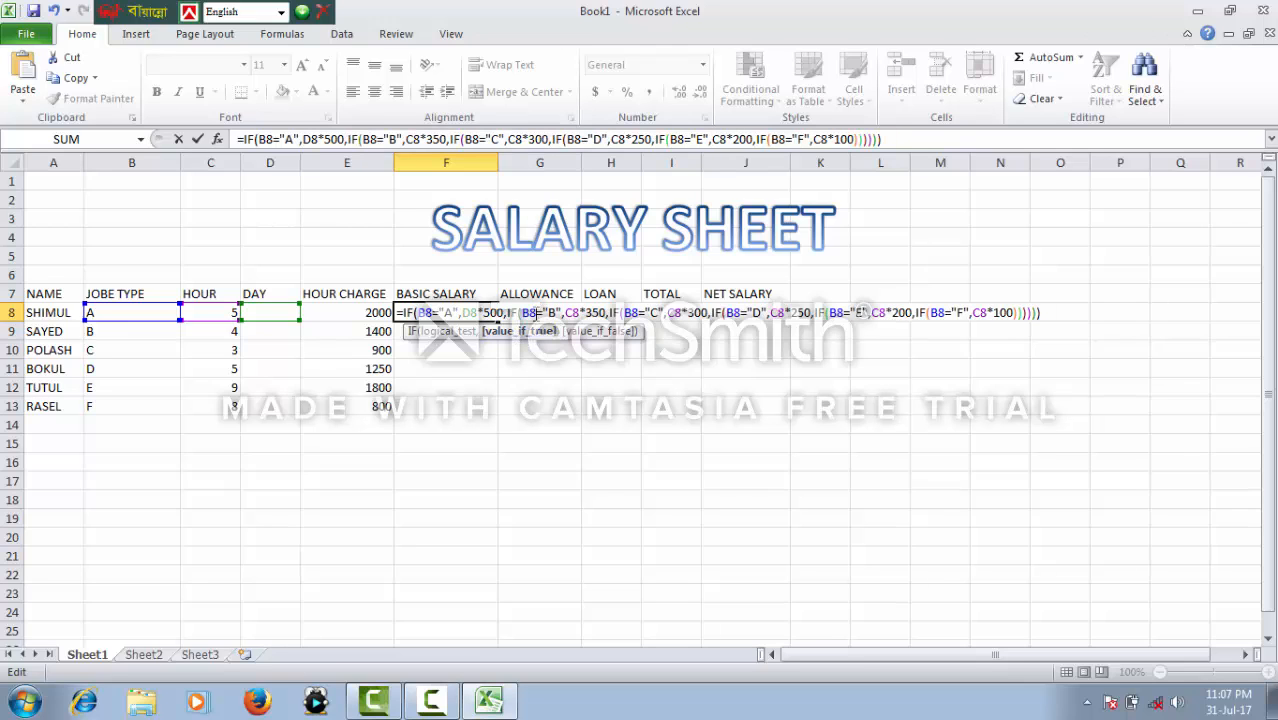
Edit the job type B result in the F8 formula to D8*450.
click(570, 313)
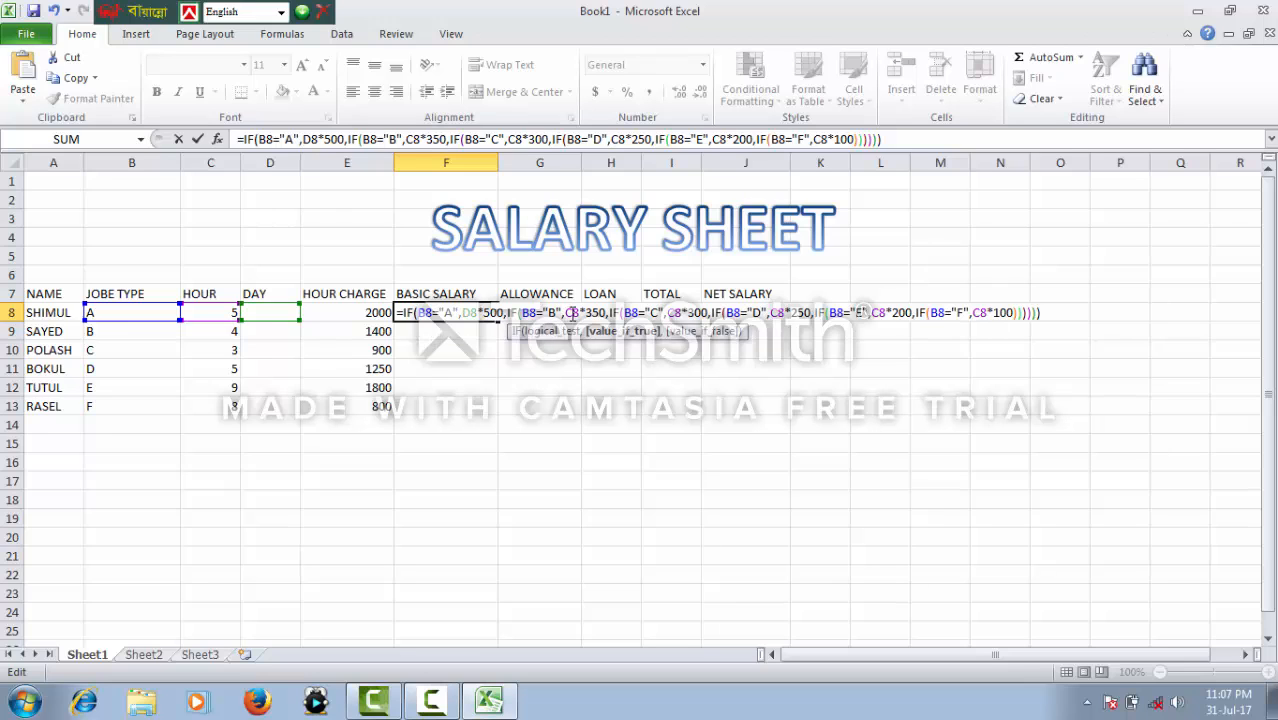
key(BackSpace)
text(D)
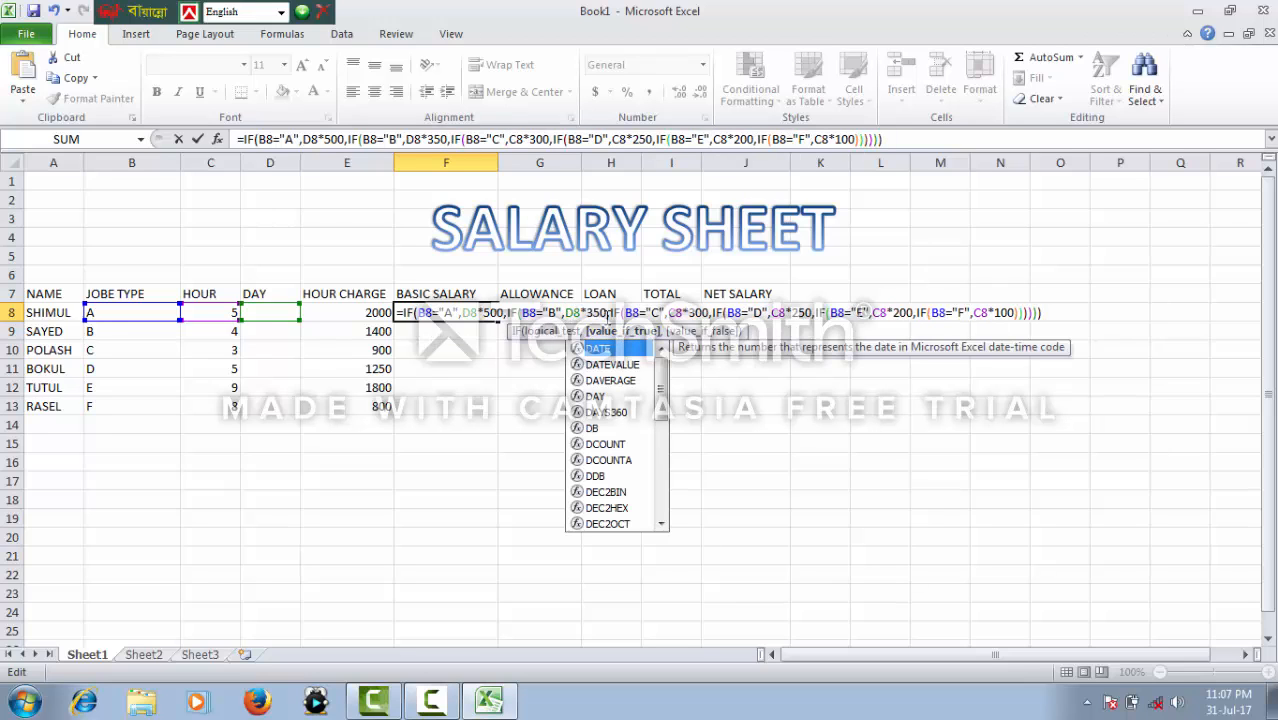
click(594, 311)
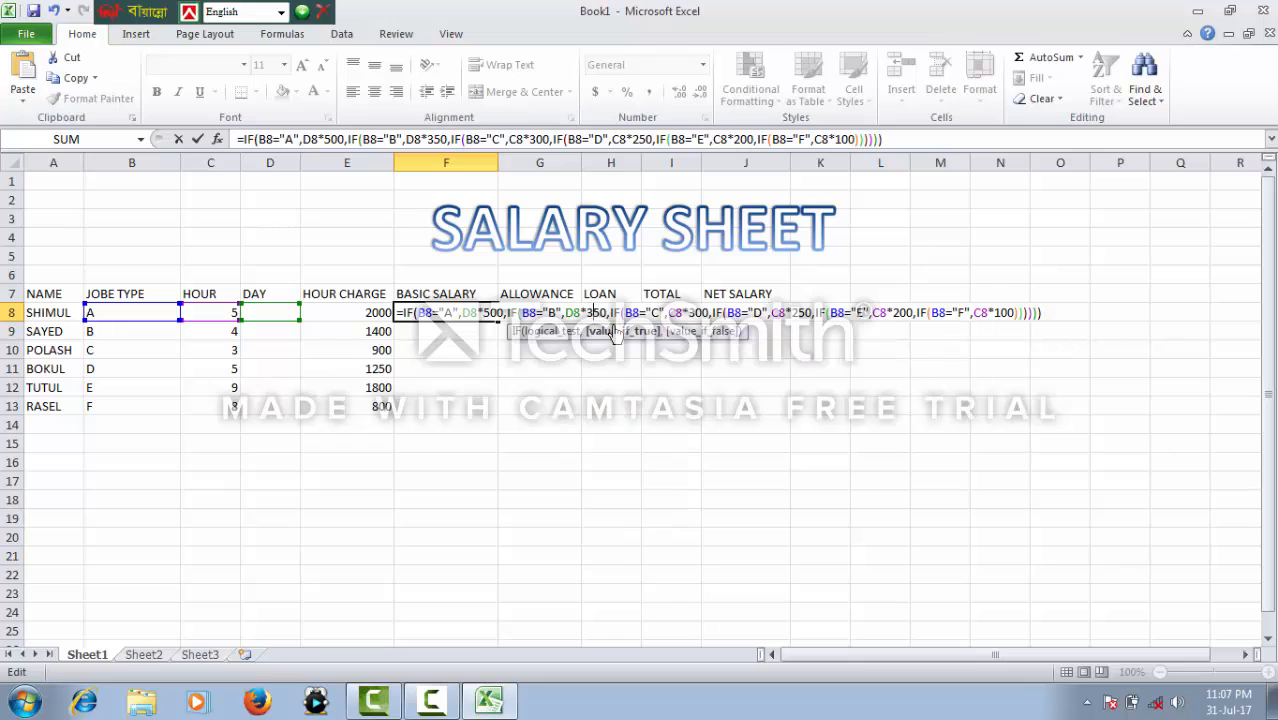
key(BackSpace)
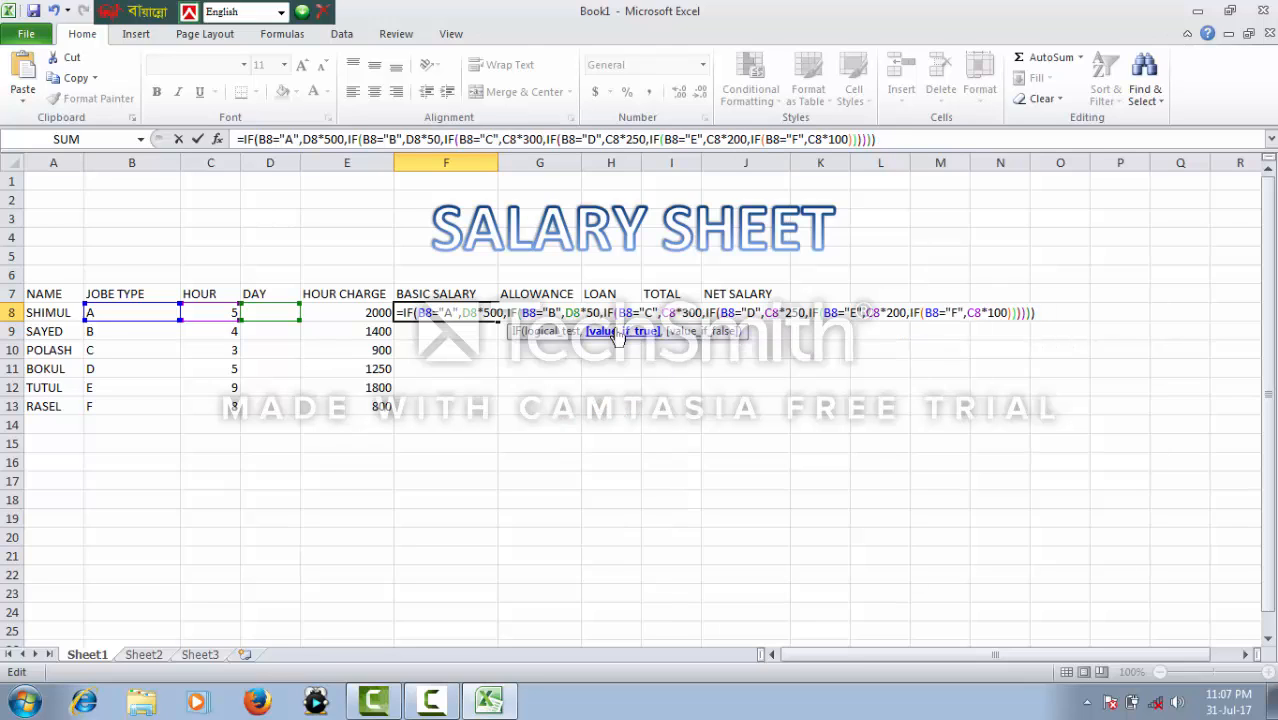
text(40)
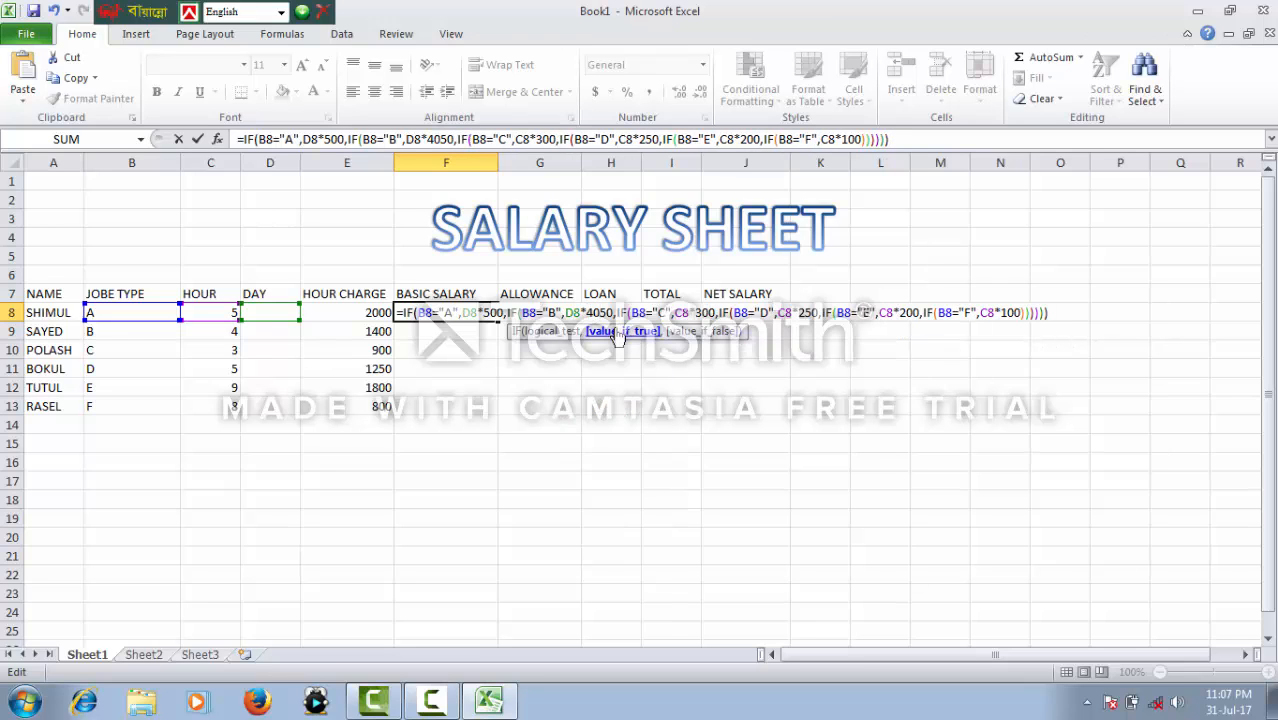
key(BackSpace)
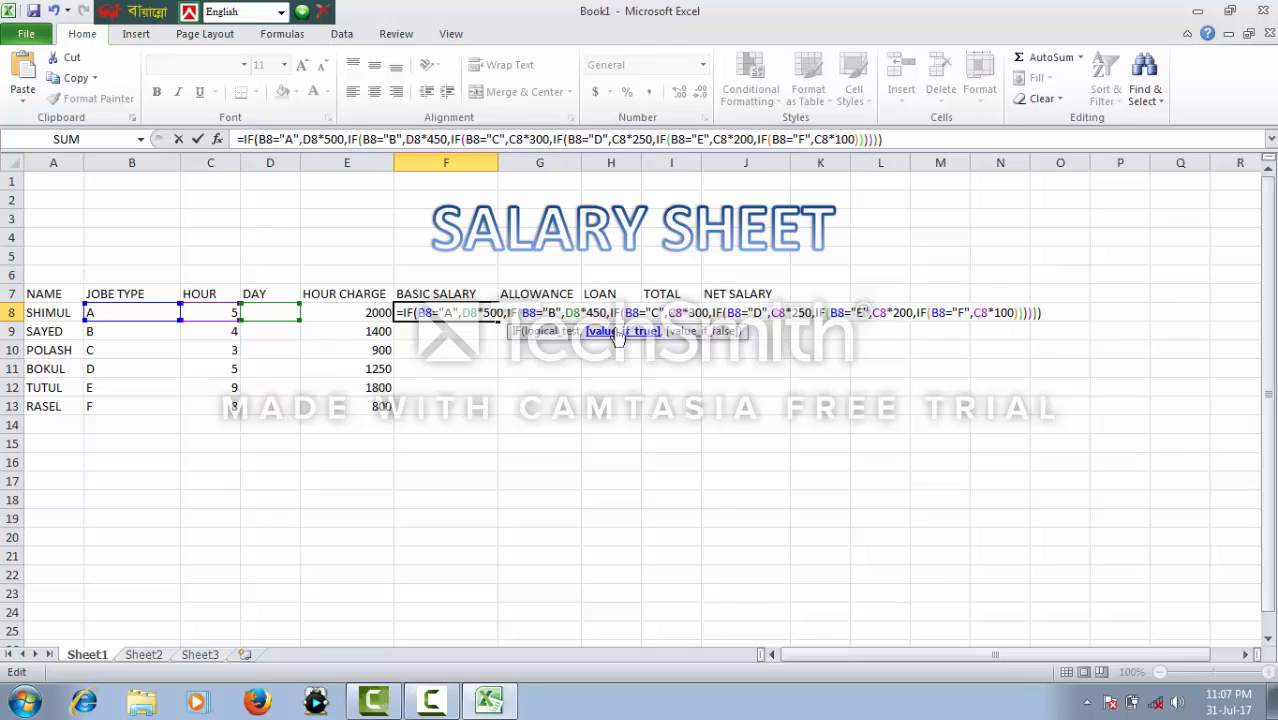
Edit the job type C result in the F8 formula to D8*350.
click(684, 316)
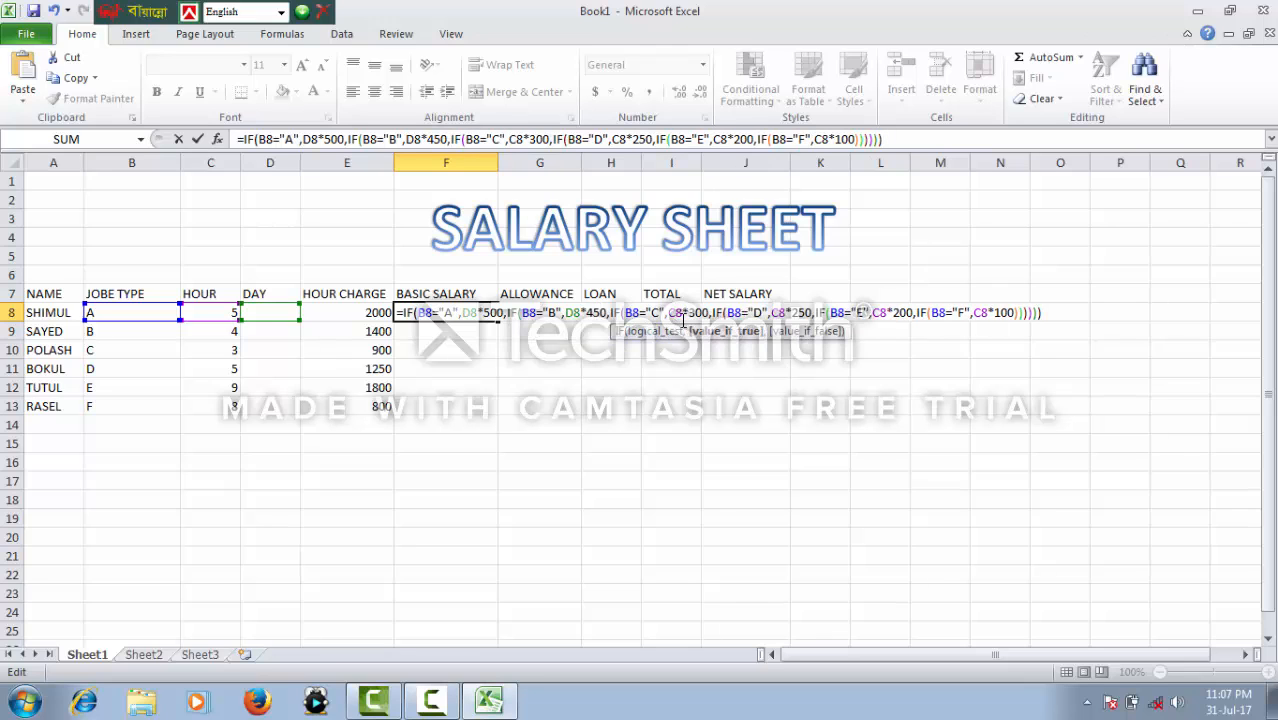
key(BackSpace)
text(D)
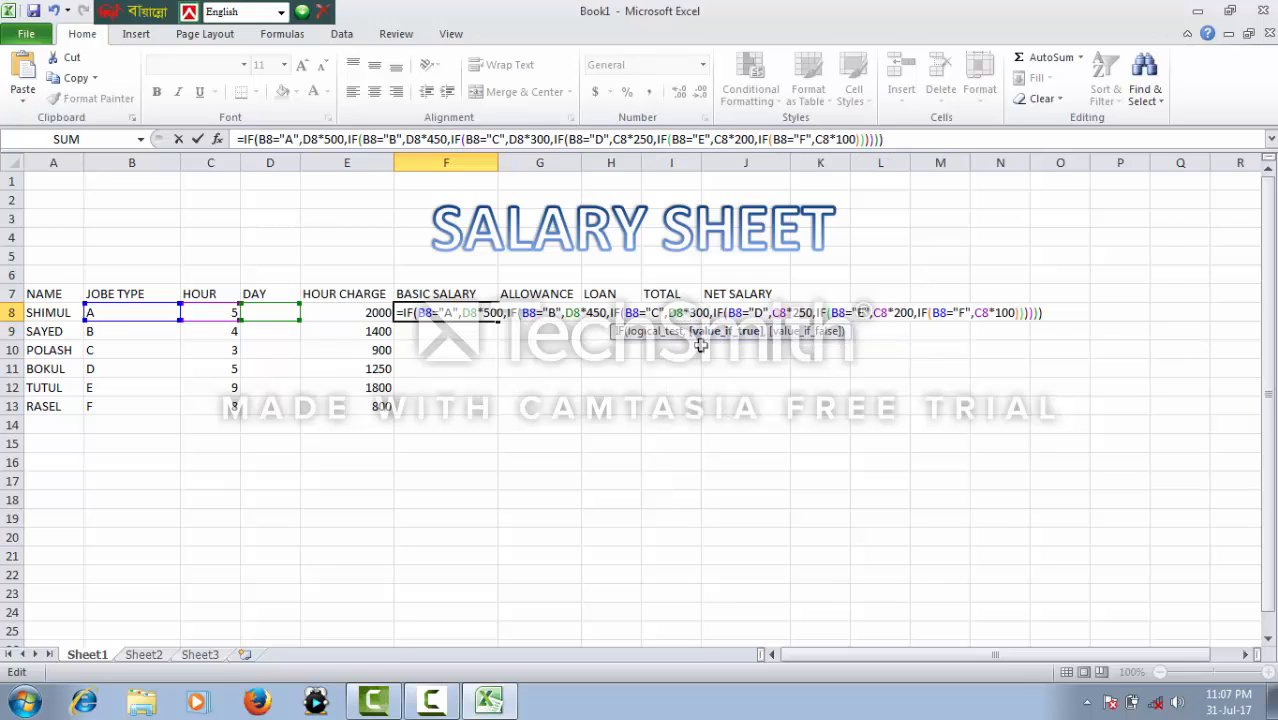
key(BackSpace)
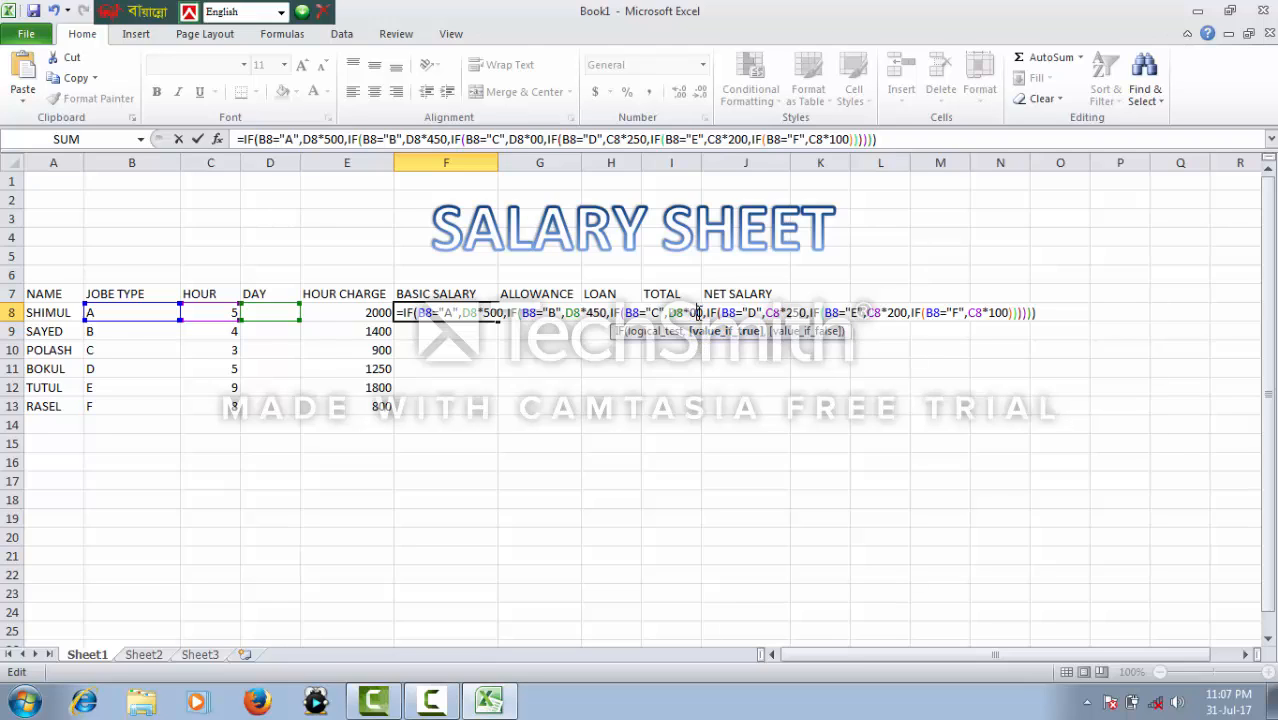
key(Delete)
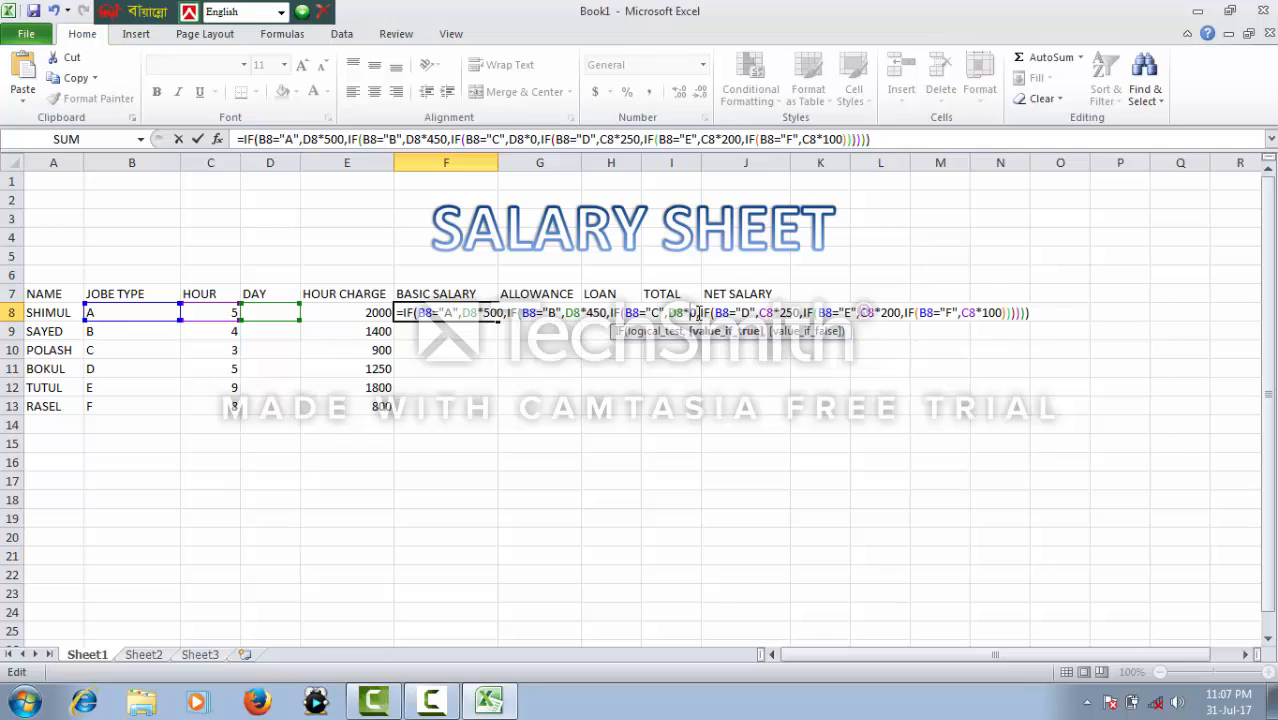
text(350)
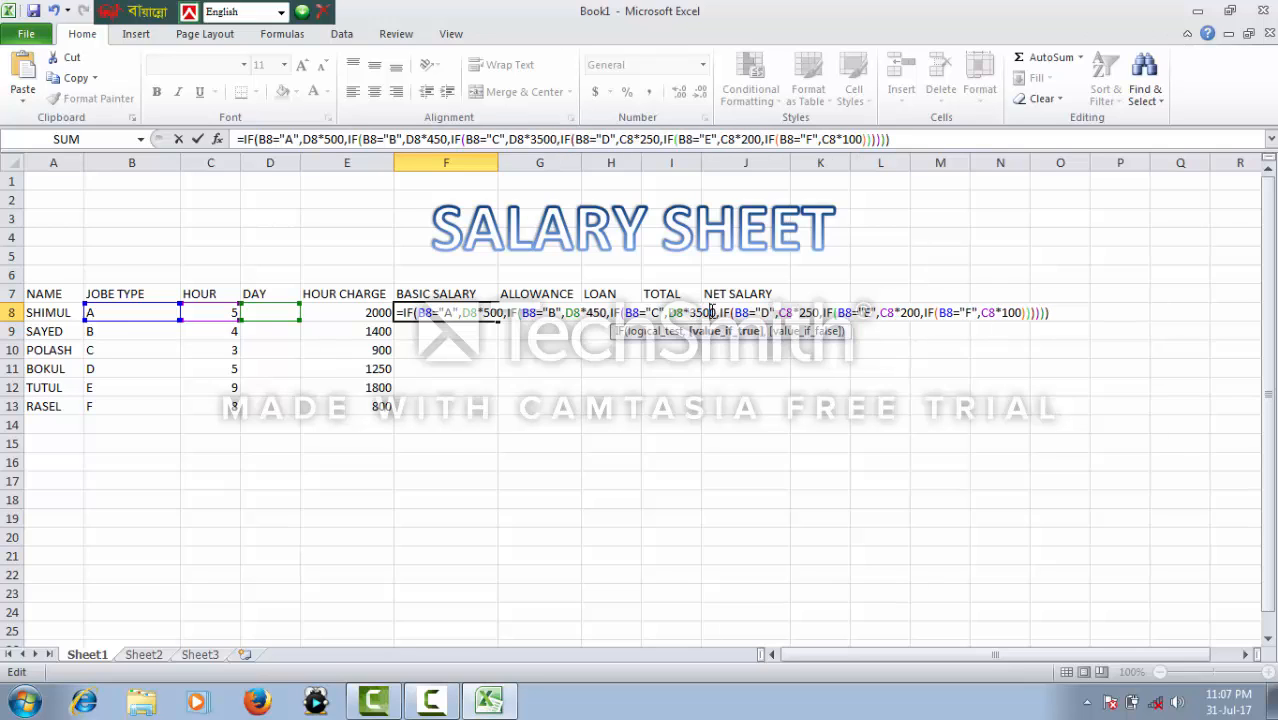
key(Delete)
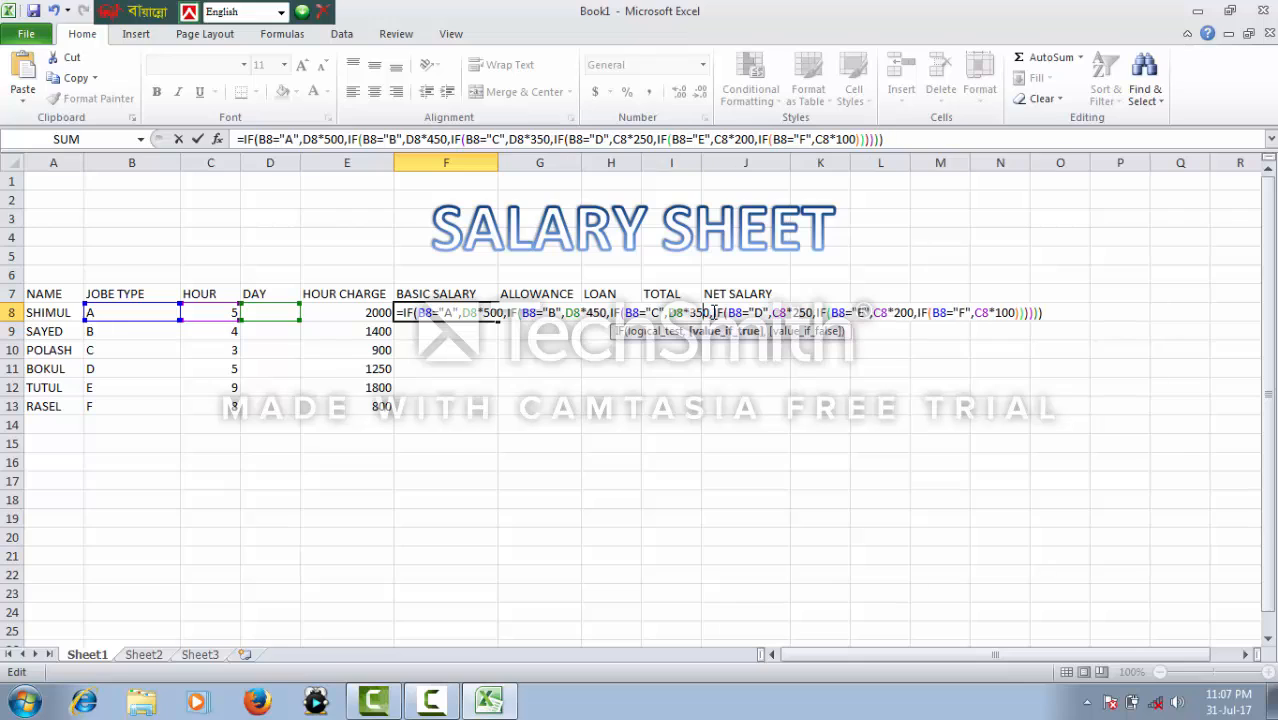
Edit the job type D result in the F8 formula to D8*300.
click(780, 313)
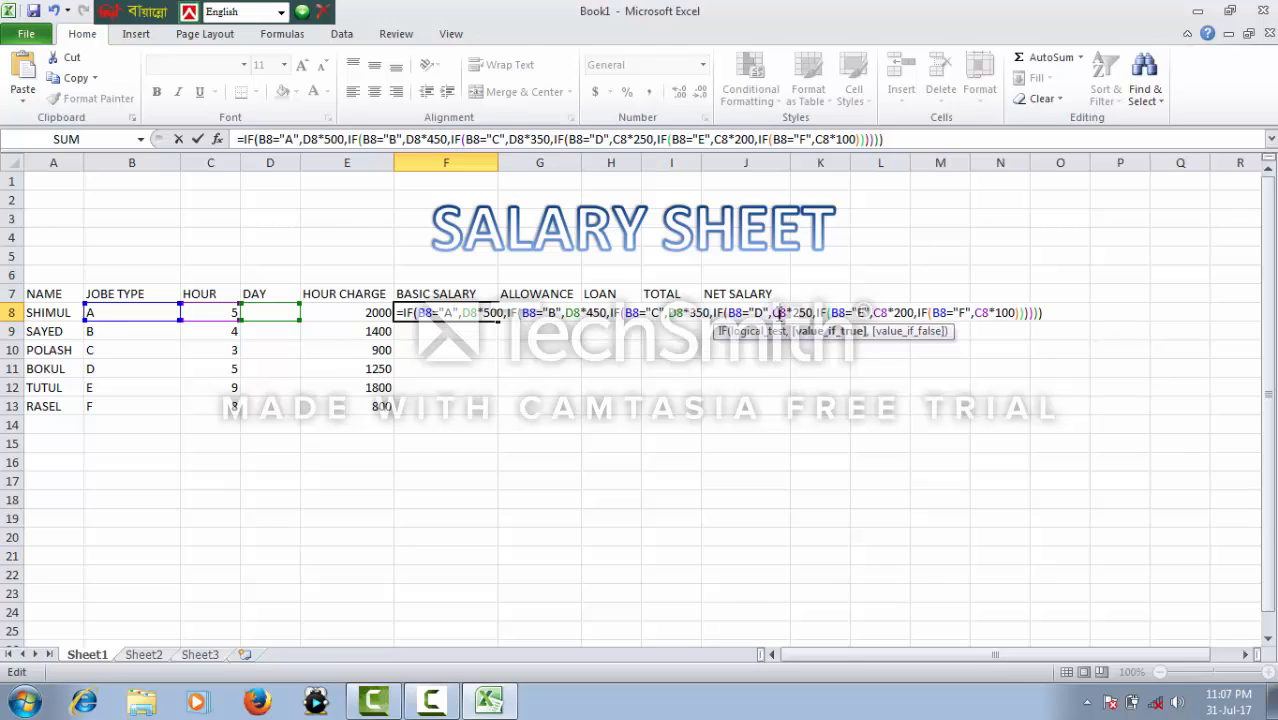
key(Delete)
text(D)
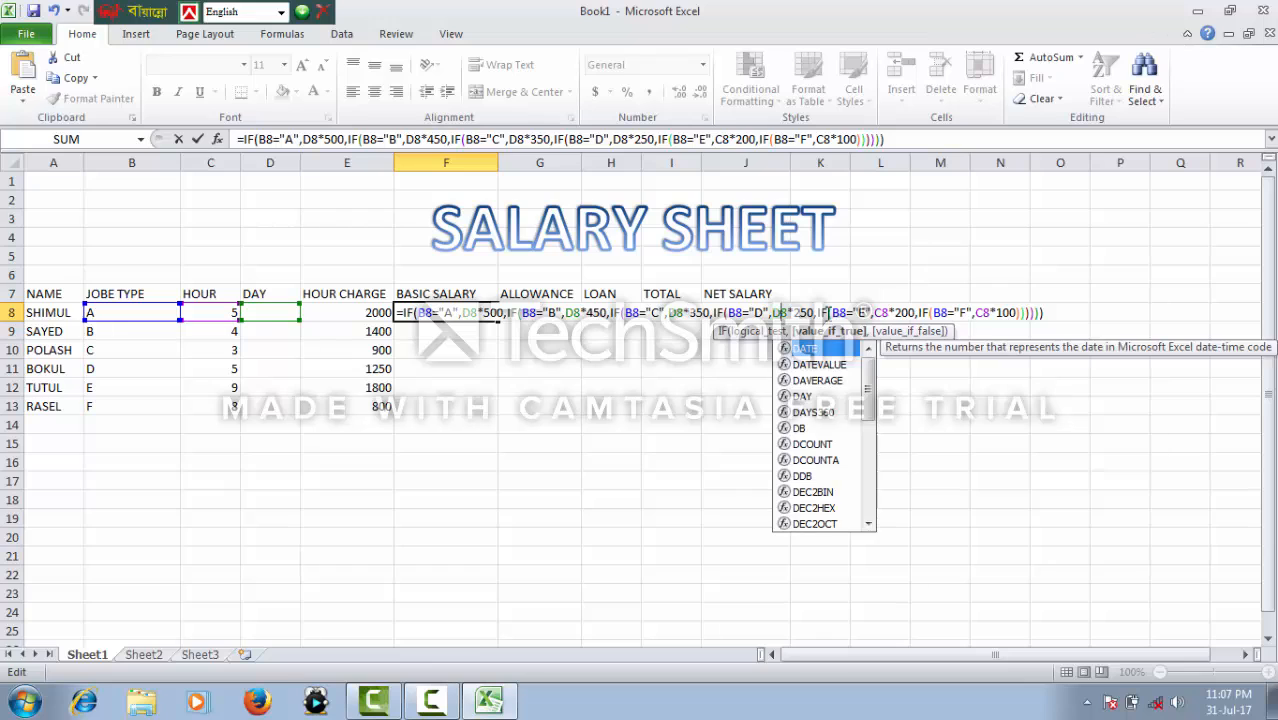
drag(812, 313, 795, 318)
text(300)
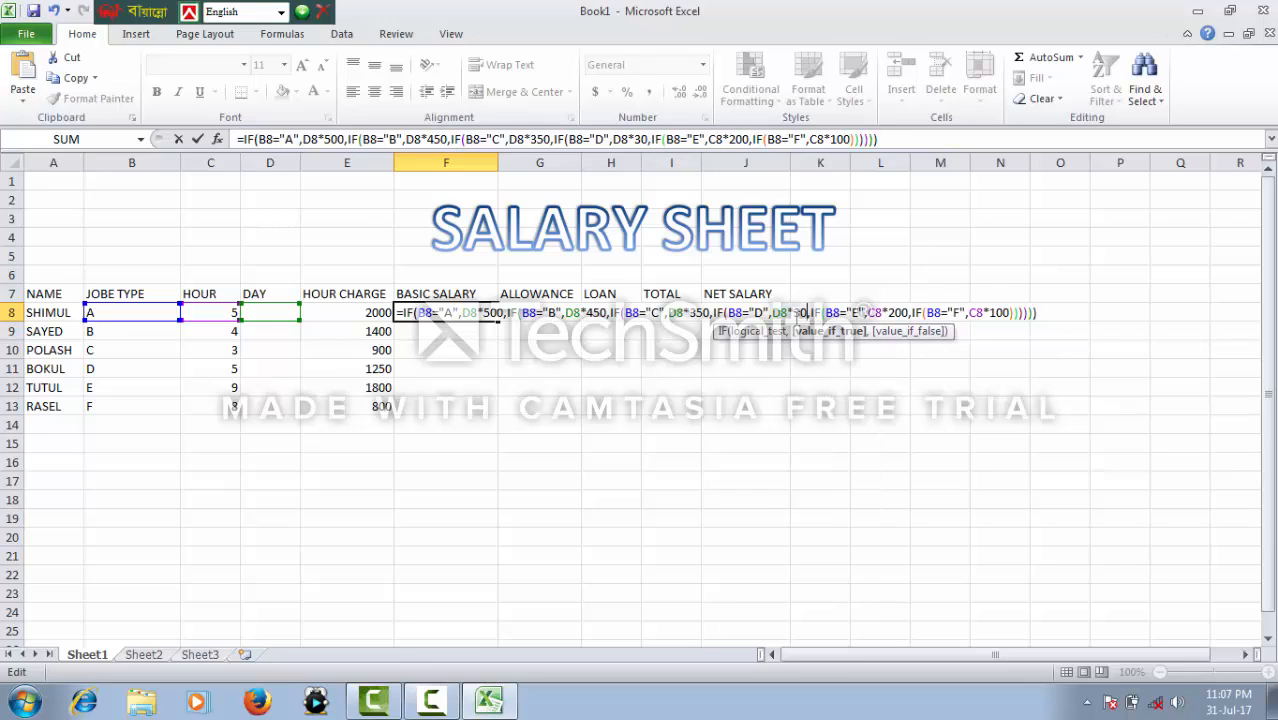
Edit the job type E result in the F8 formula to D8*250.
click(883, 313)
key(BackSpace)
text(D)
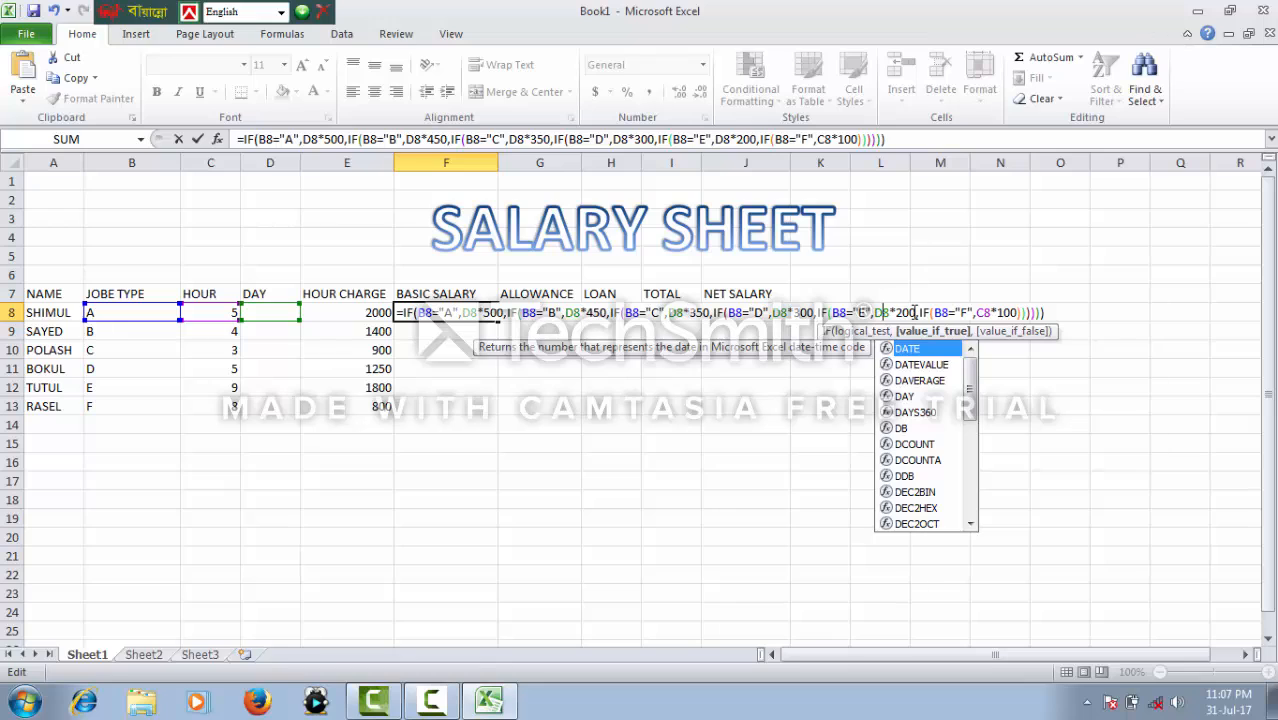
drag(910, 313, 895, 313)
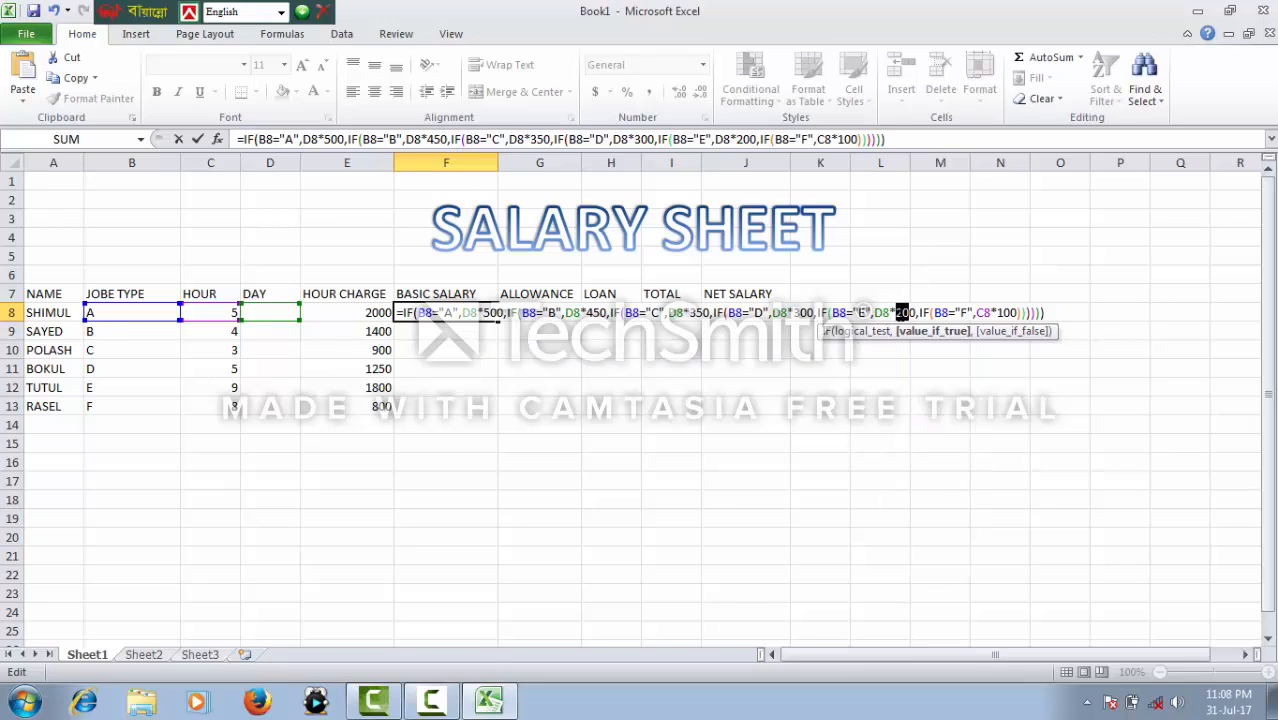
text(5)
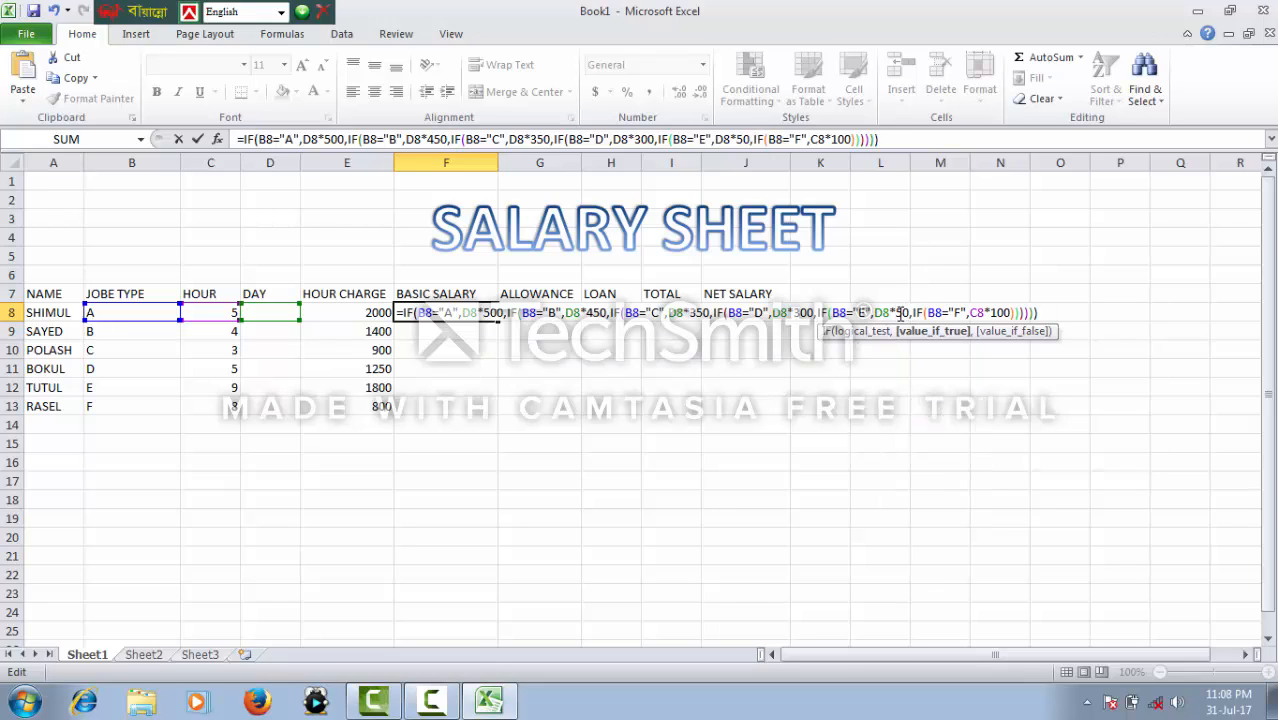
key(BackSpace)
text(25)
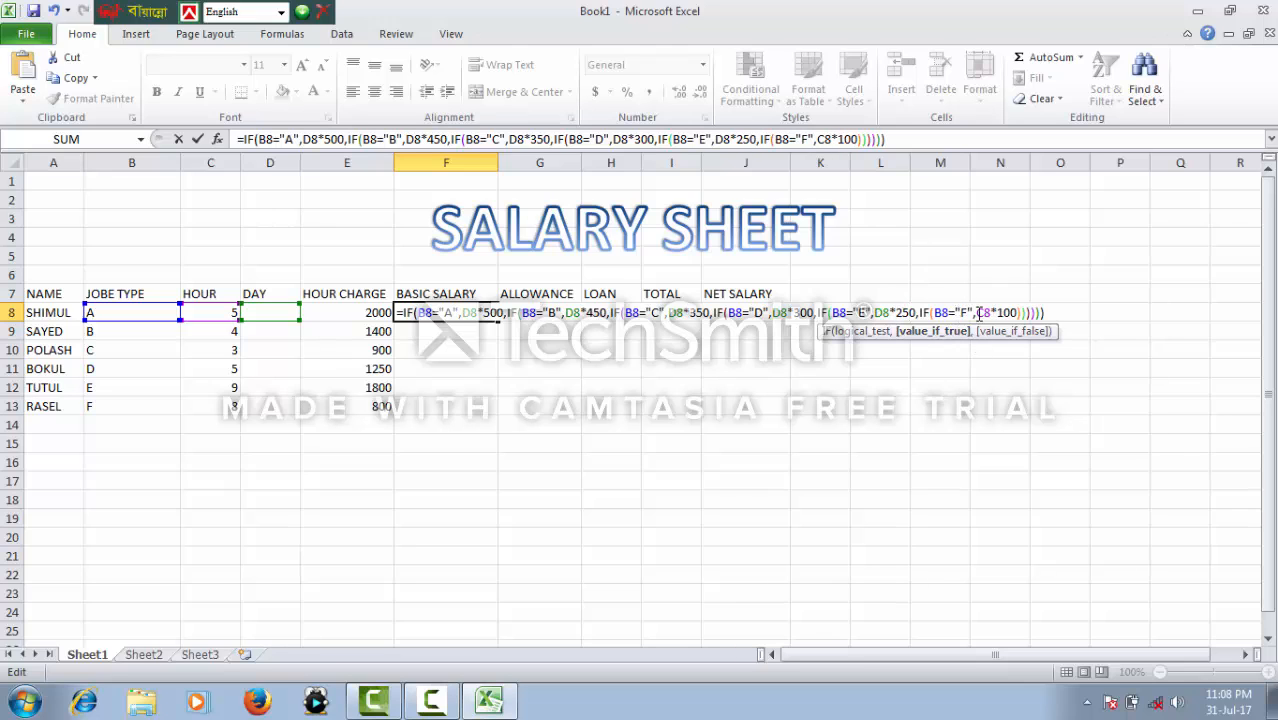
Edit the job type F result in the F8 formula to D8*150, and fill the formula down to F13.
drag(976, 313, 983, 313)
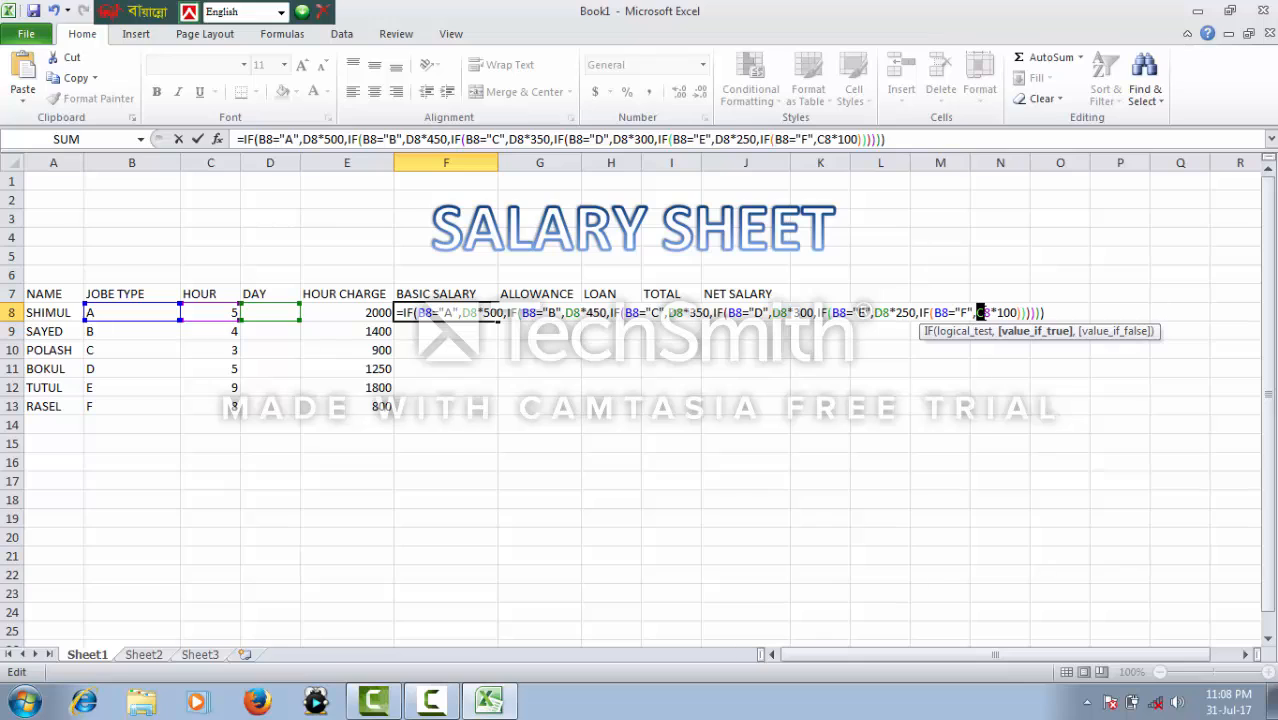
text(D)
click(1008, 313)
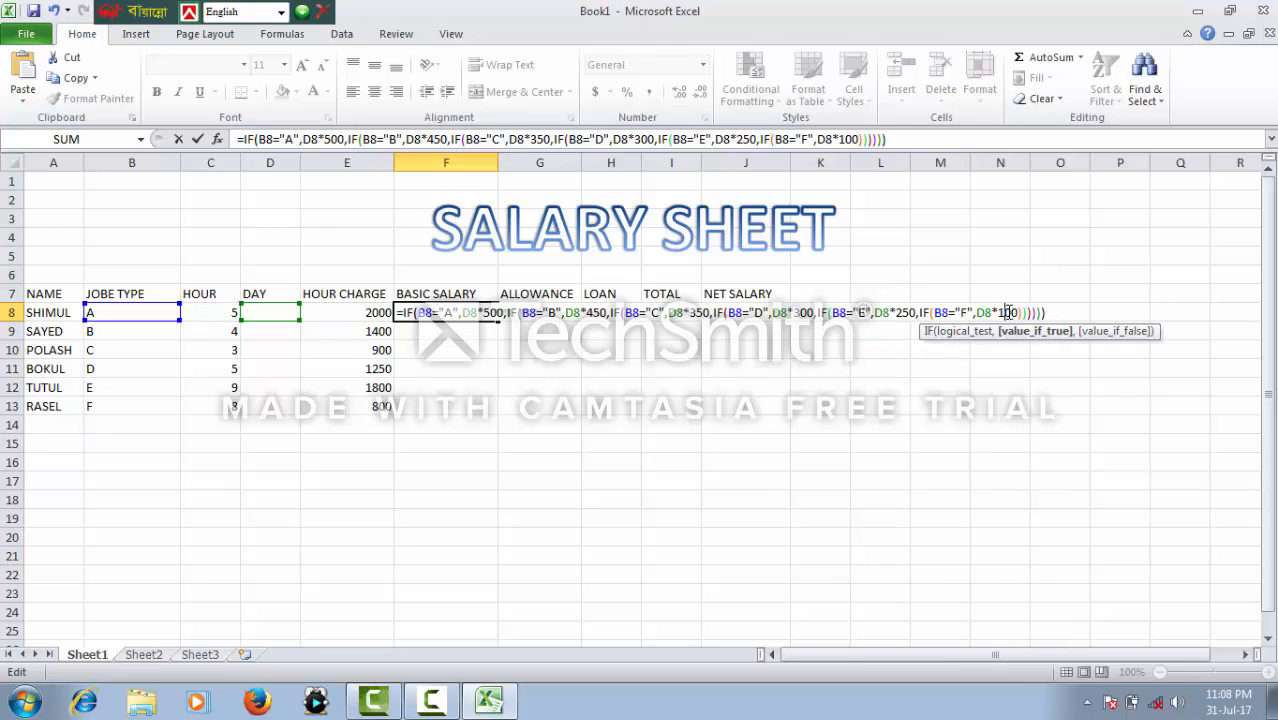
click(1013, 313)
key(Delete)
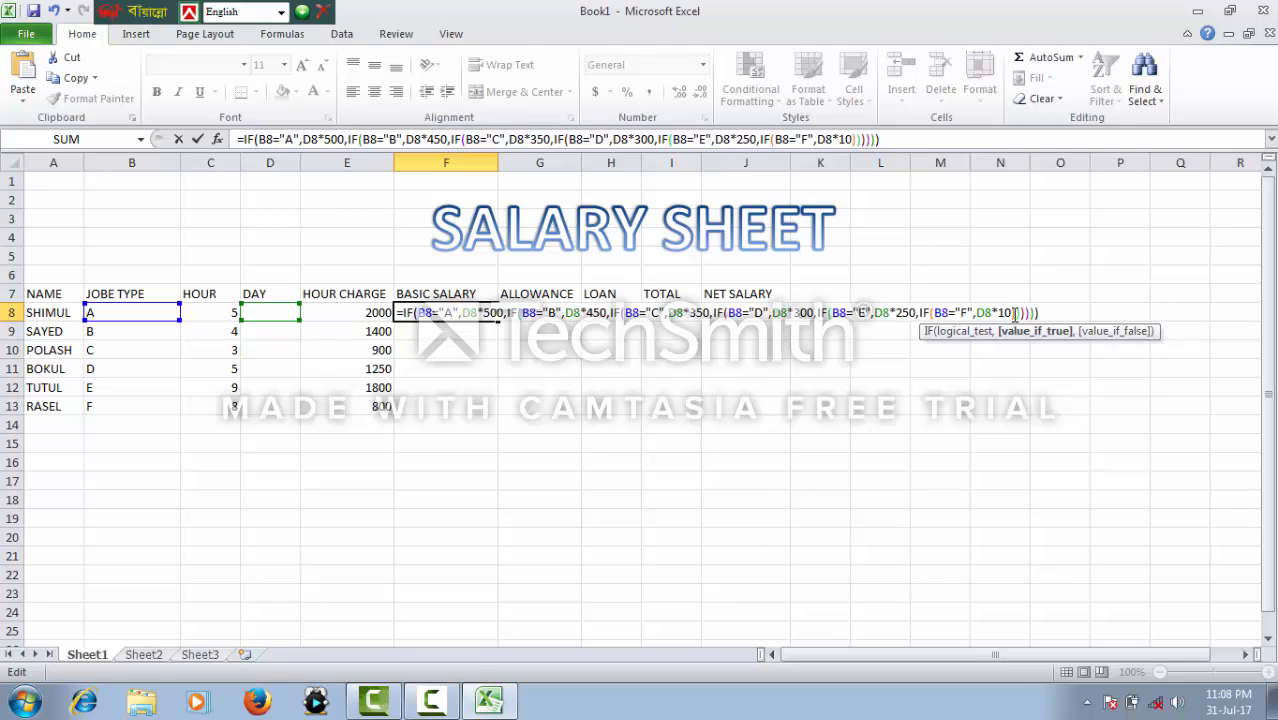
text(5)
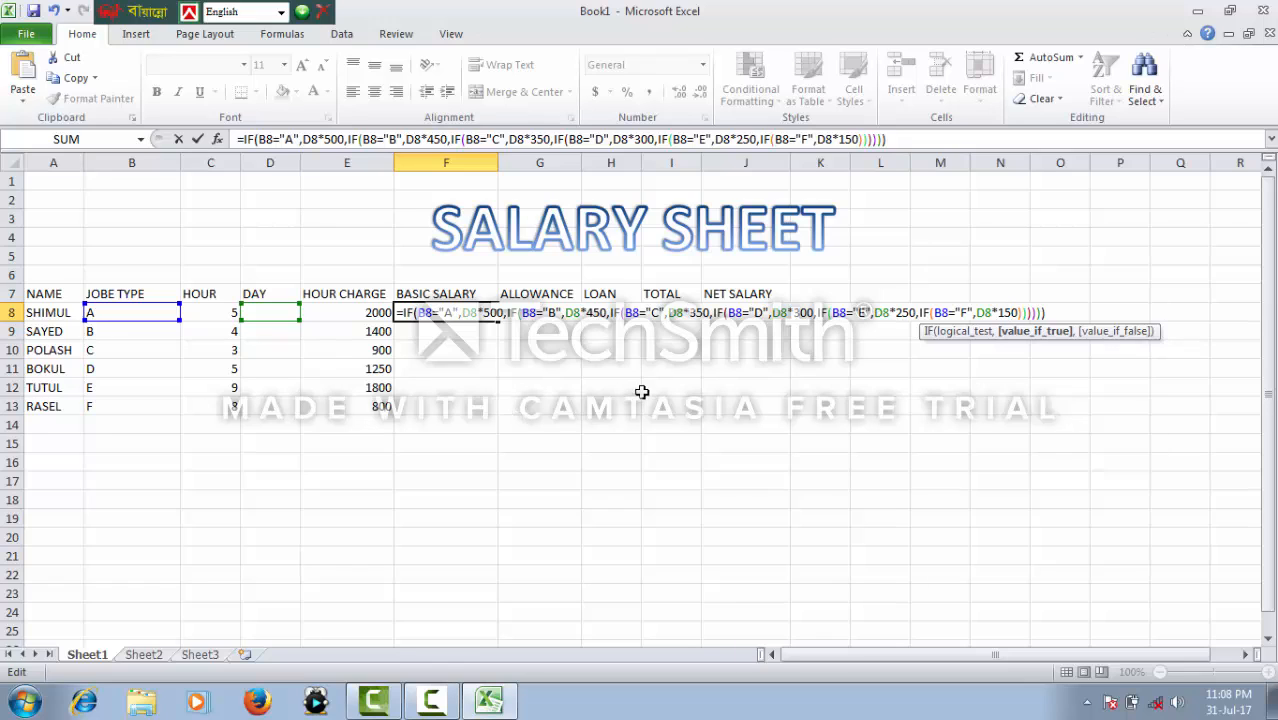
key(Return)
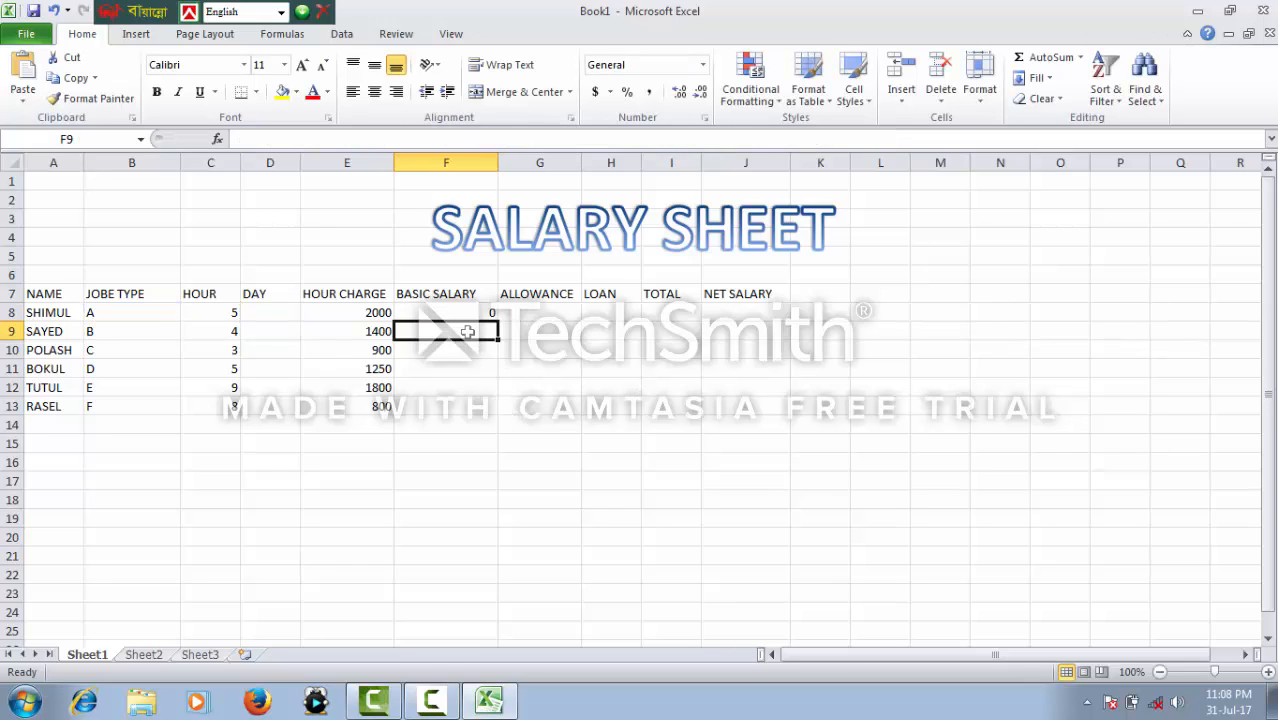
click(466, 312)
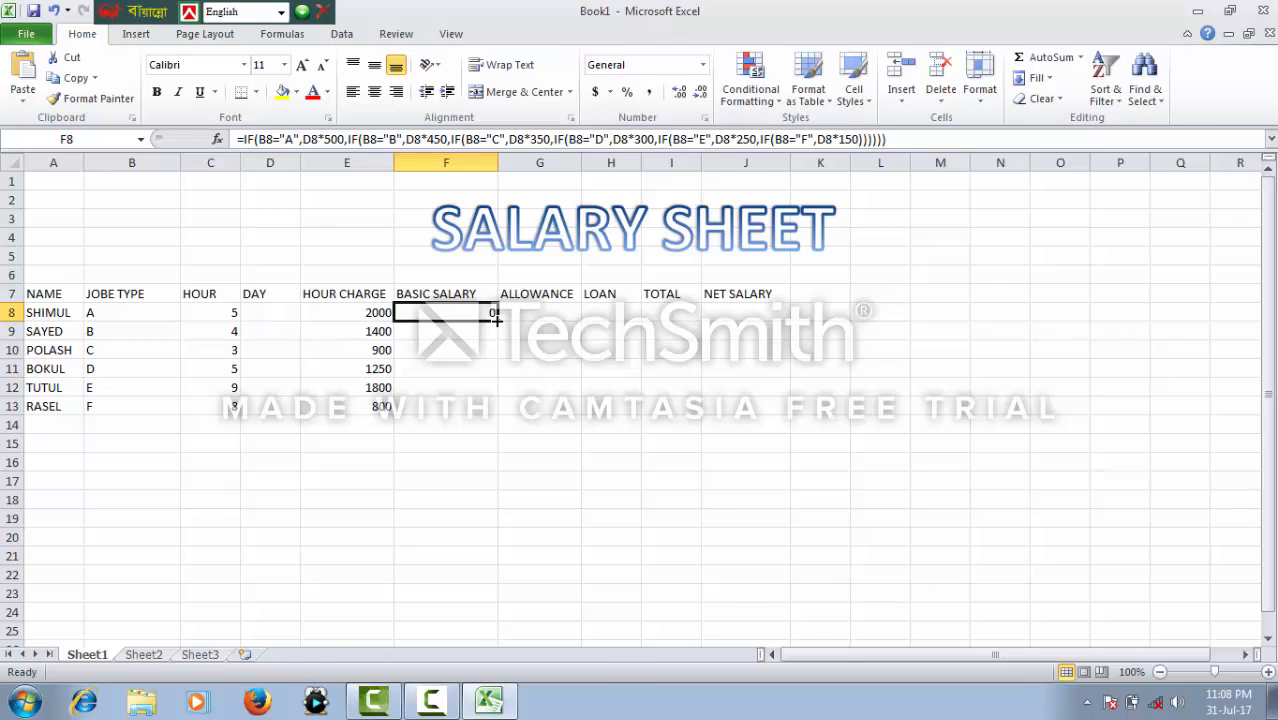
drag(497, 320, 495, 412)
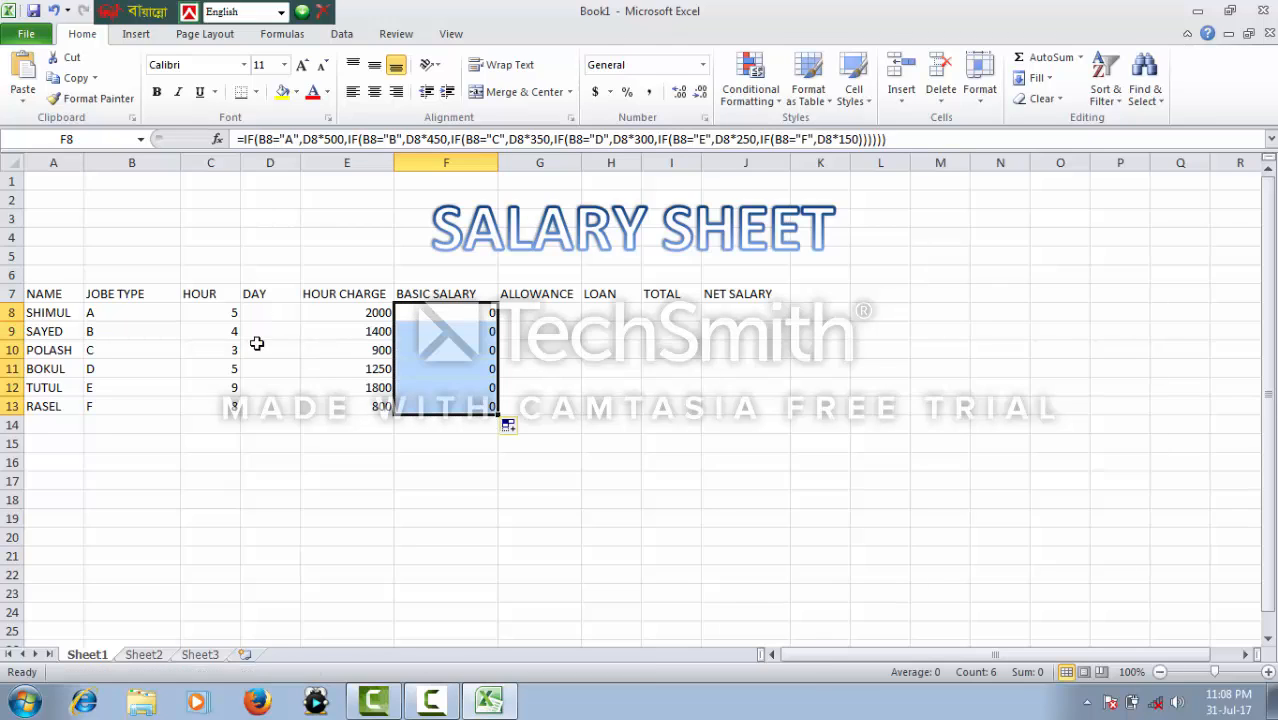
Enter the DAY values 25, 23, 26, 24, 27 and 29 in cells D8 to D13.
click(266, 310)
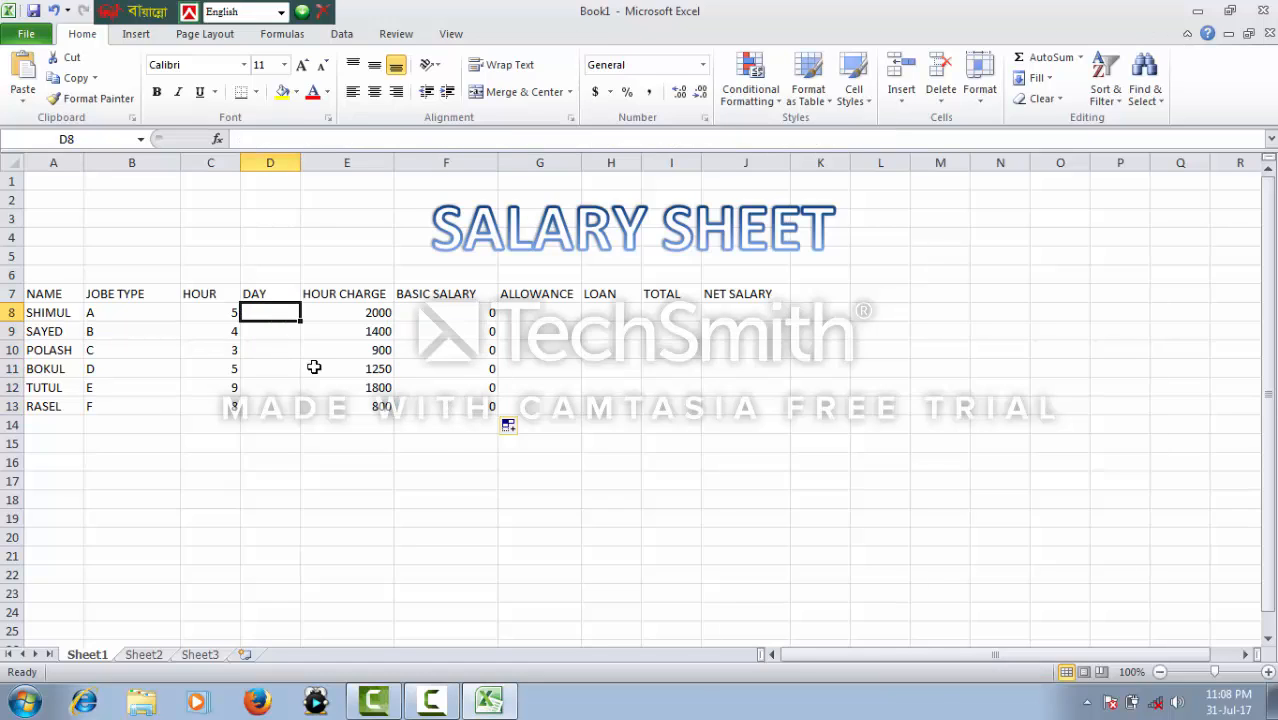
text(25)
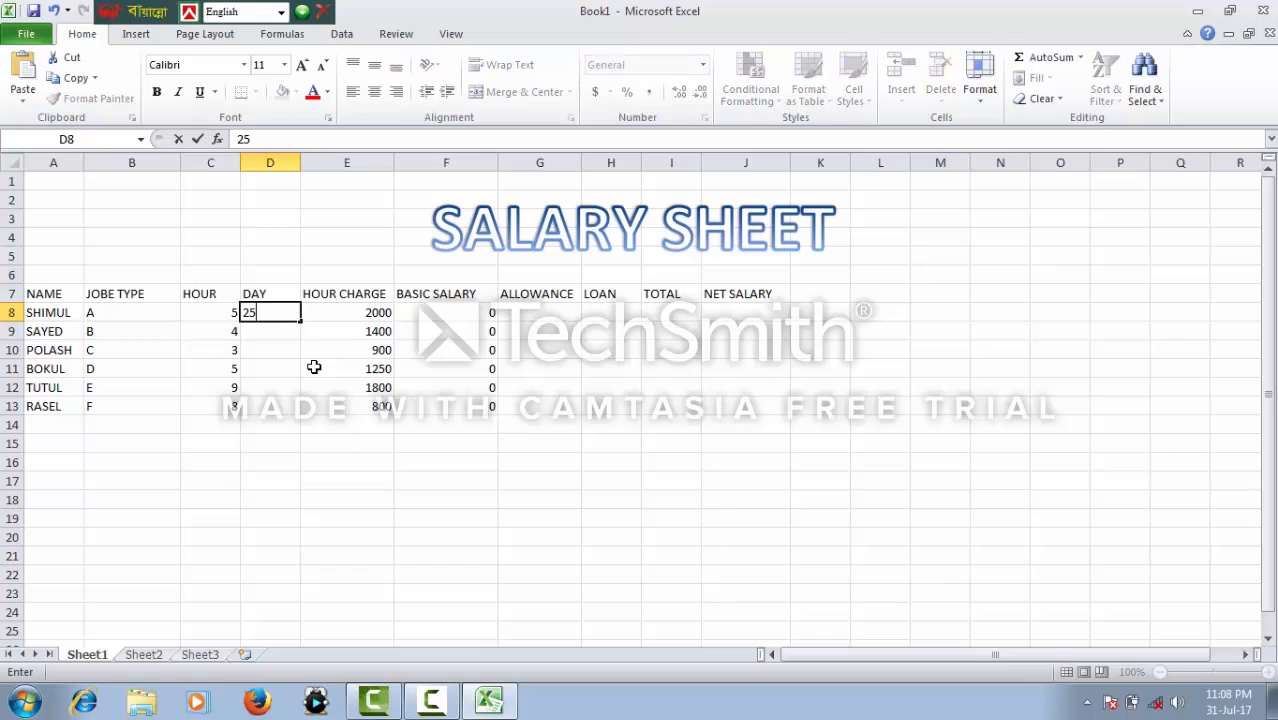
key(Return)
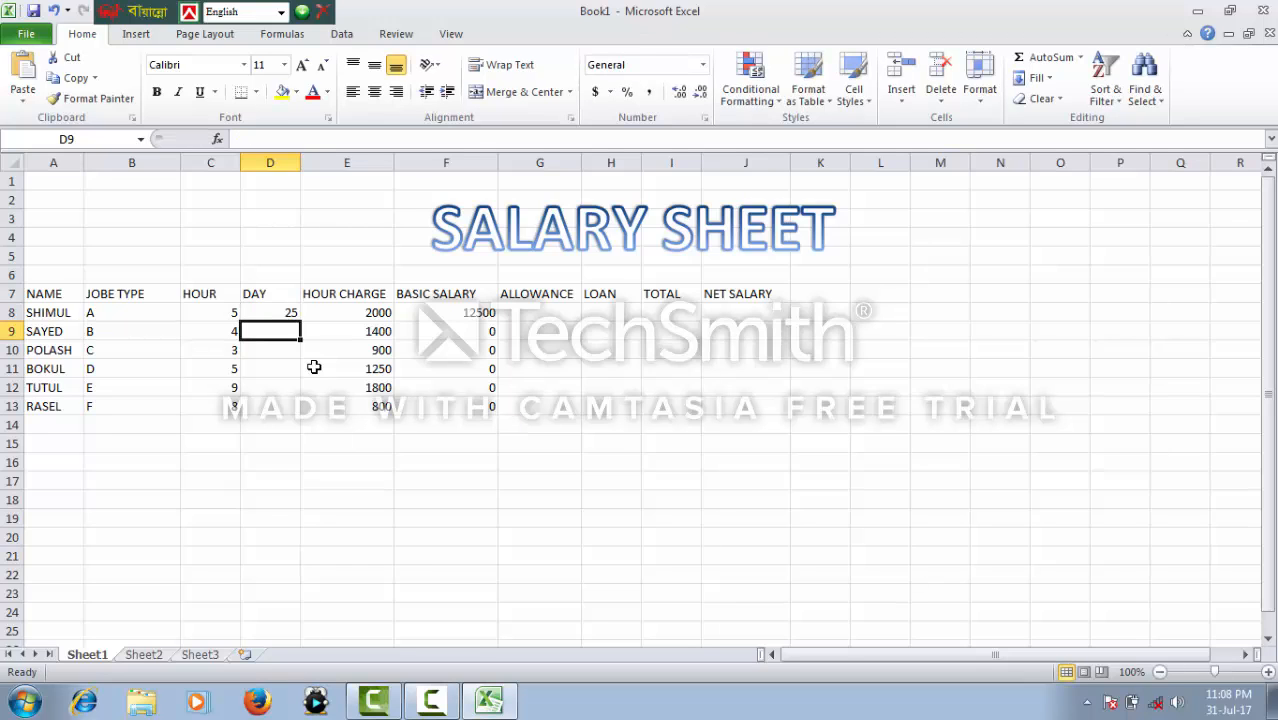
text(23)
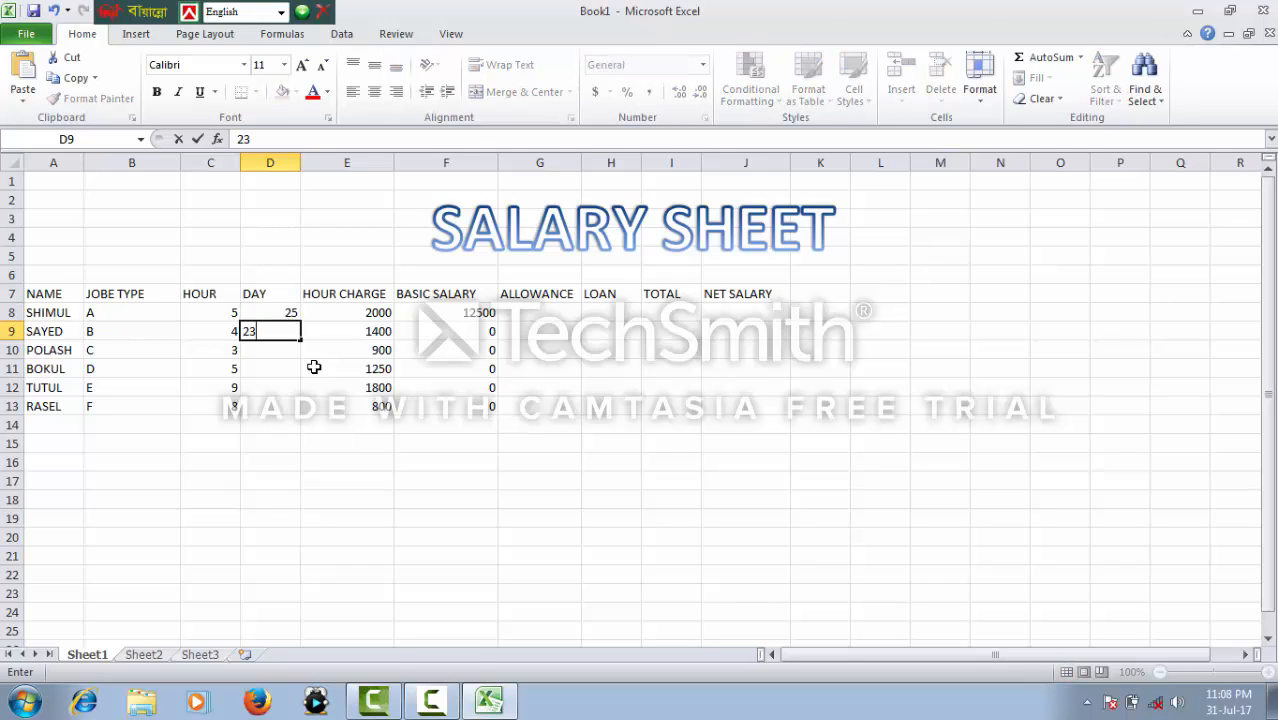
key(Return)
text(26)
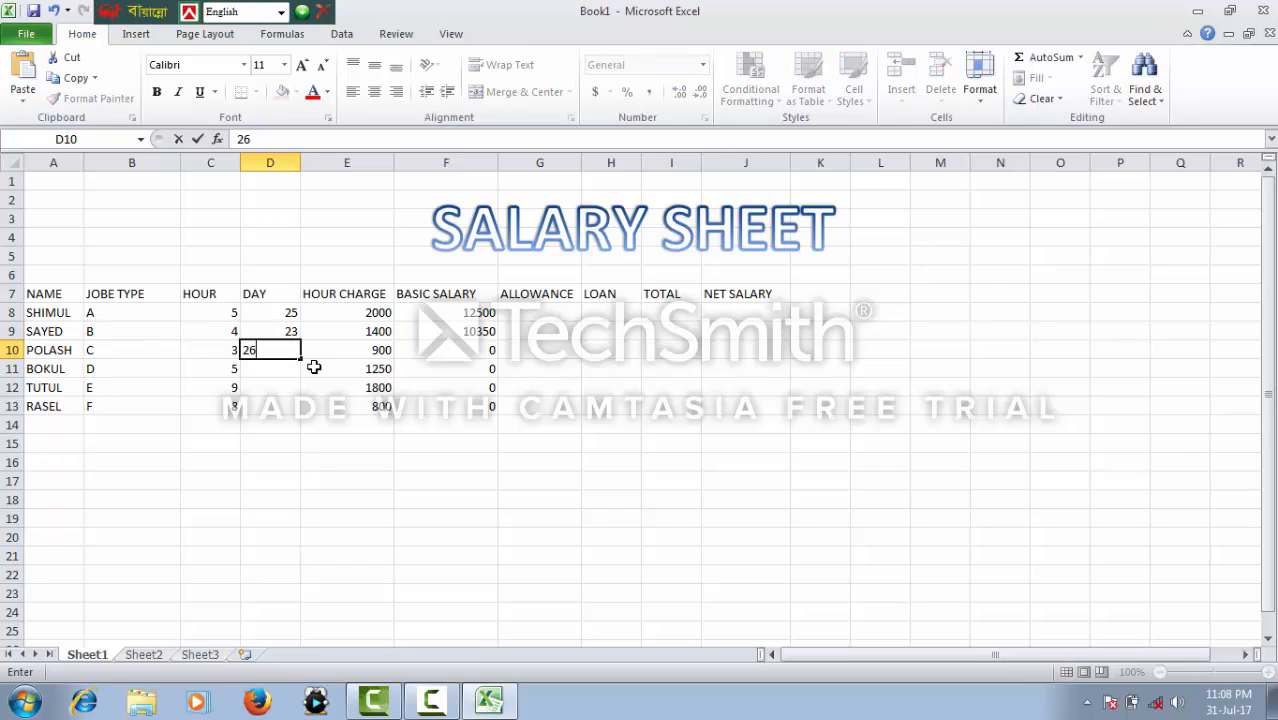
key(Return)
text(24)
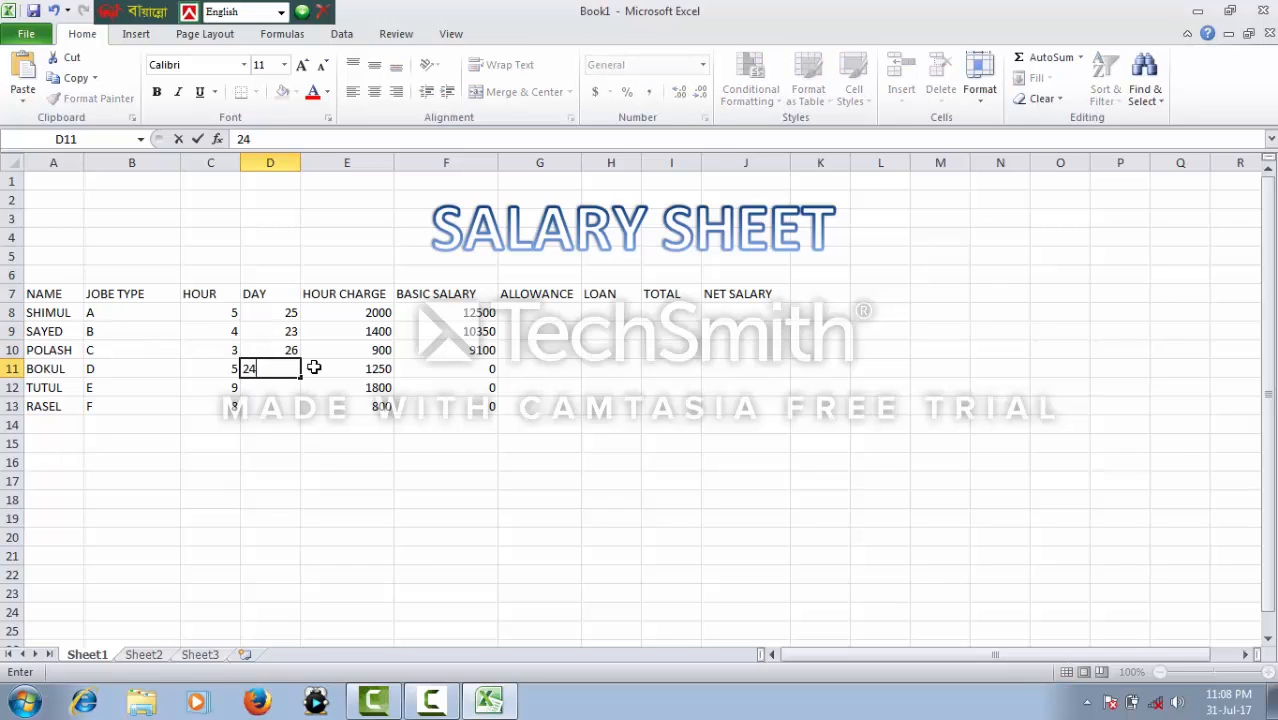
key(Return)
text(27)
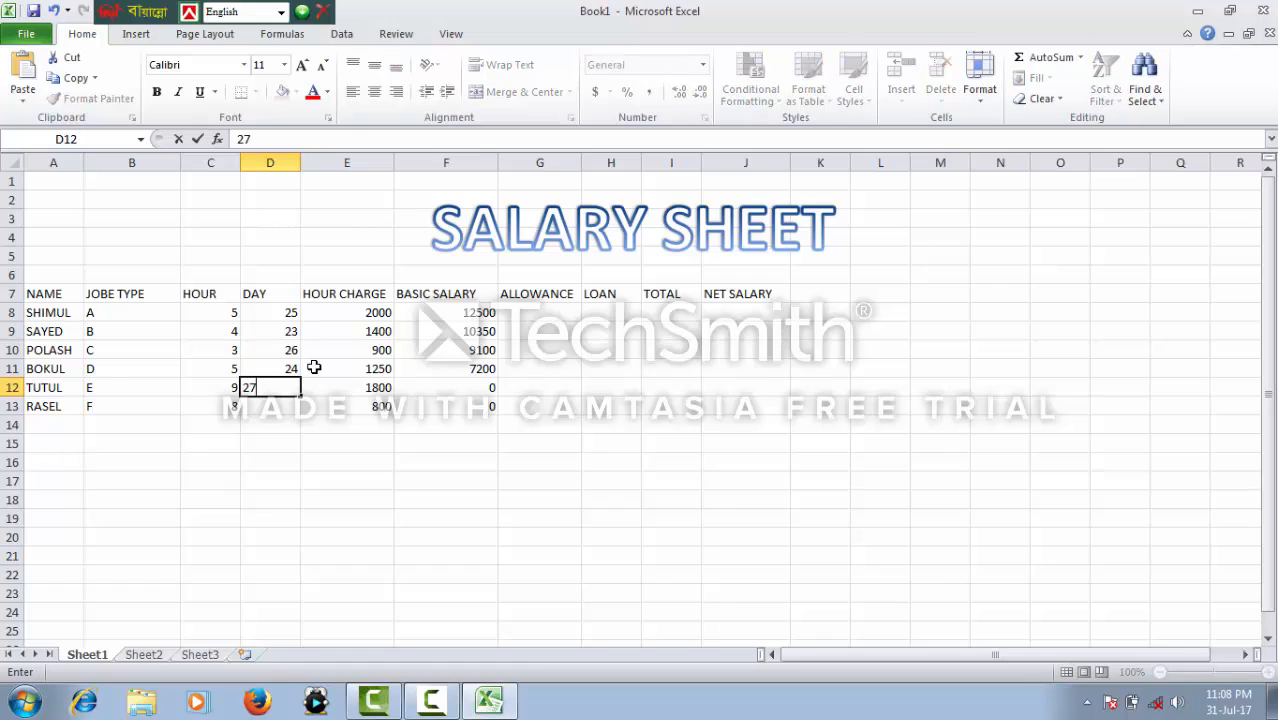
key(Return)
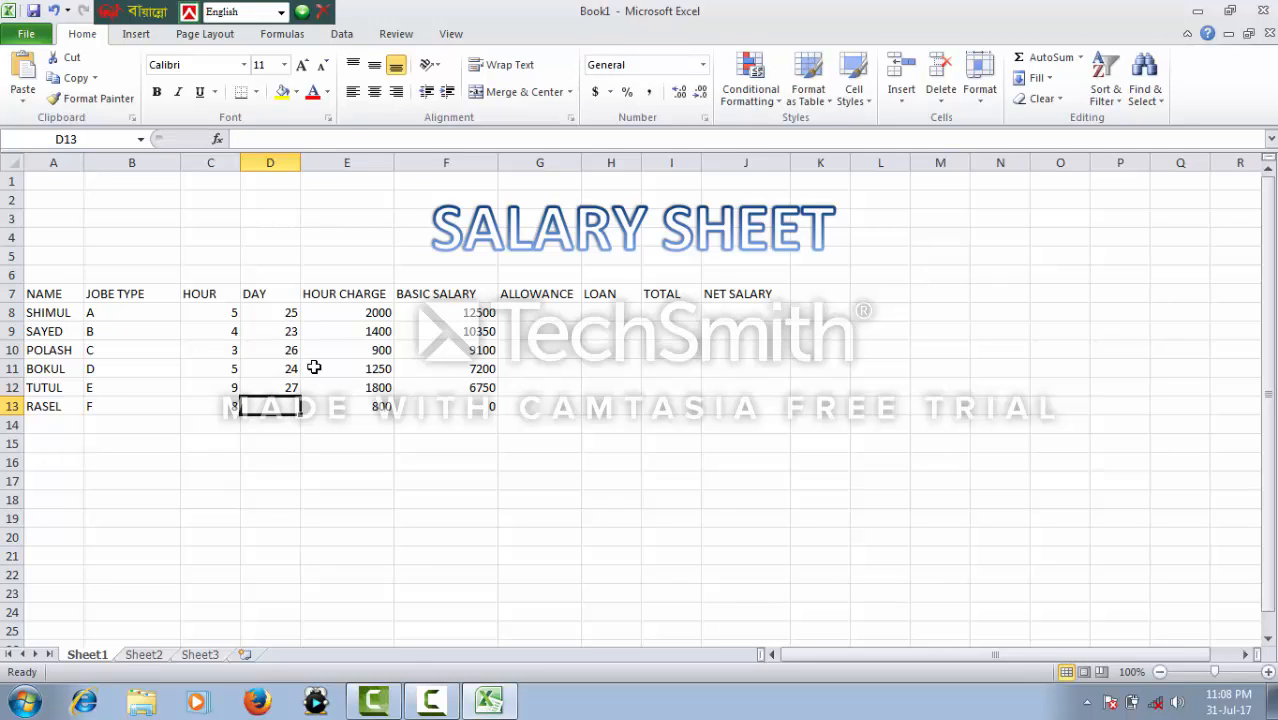
text(29)
key(Return)
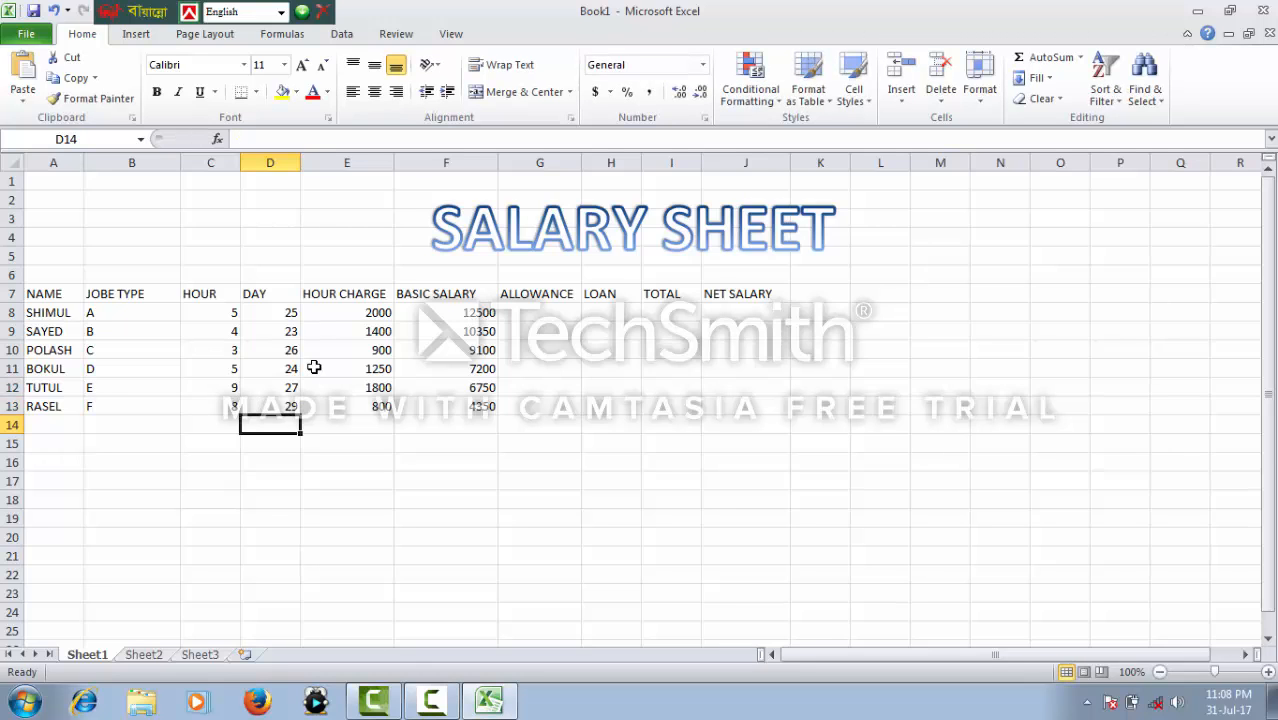
Calculate the allowance in G8 with =F8*20% and fill the formula down to G13.
click(531, 315)
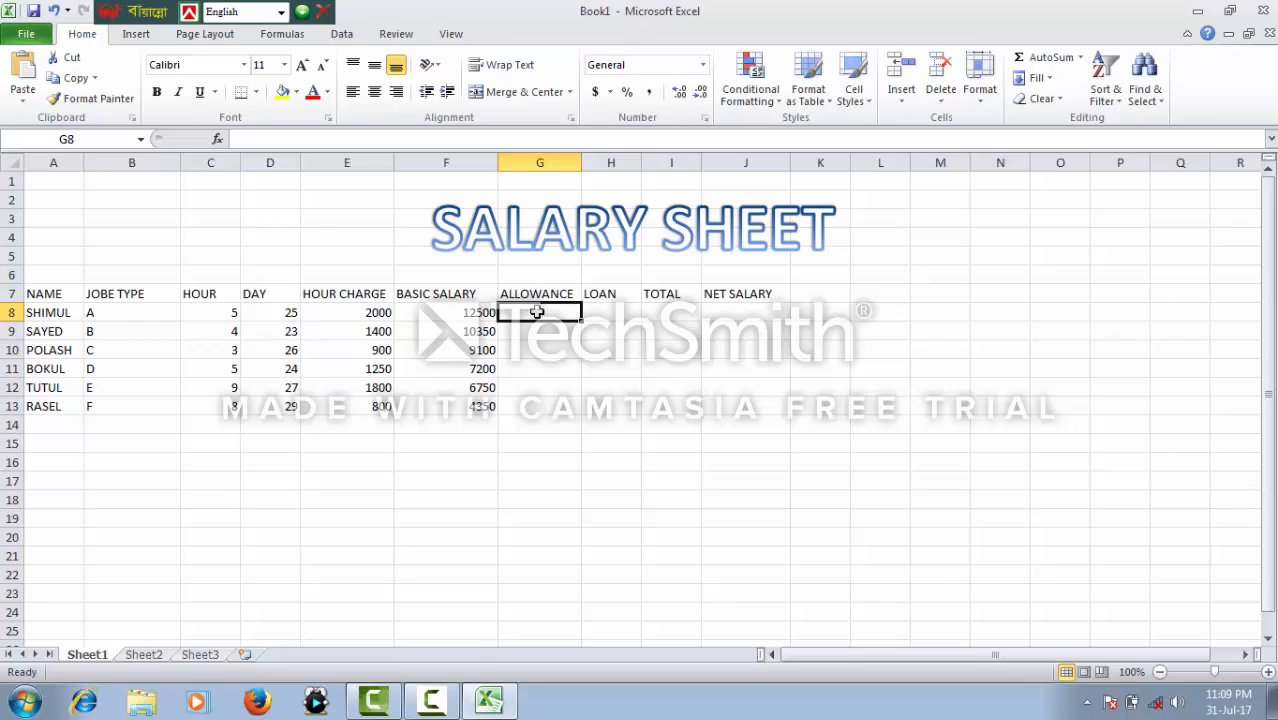
text(=)
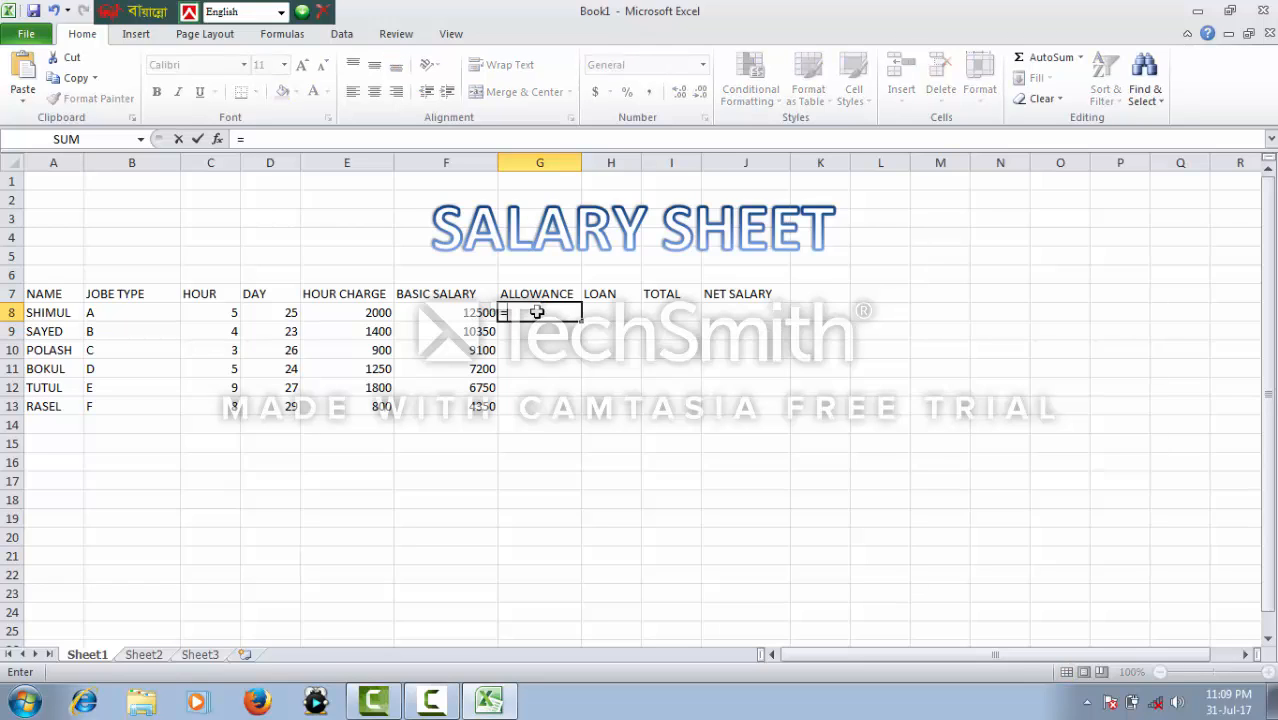
click(454, 316)
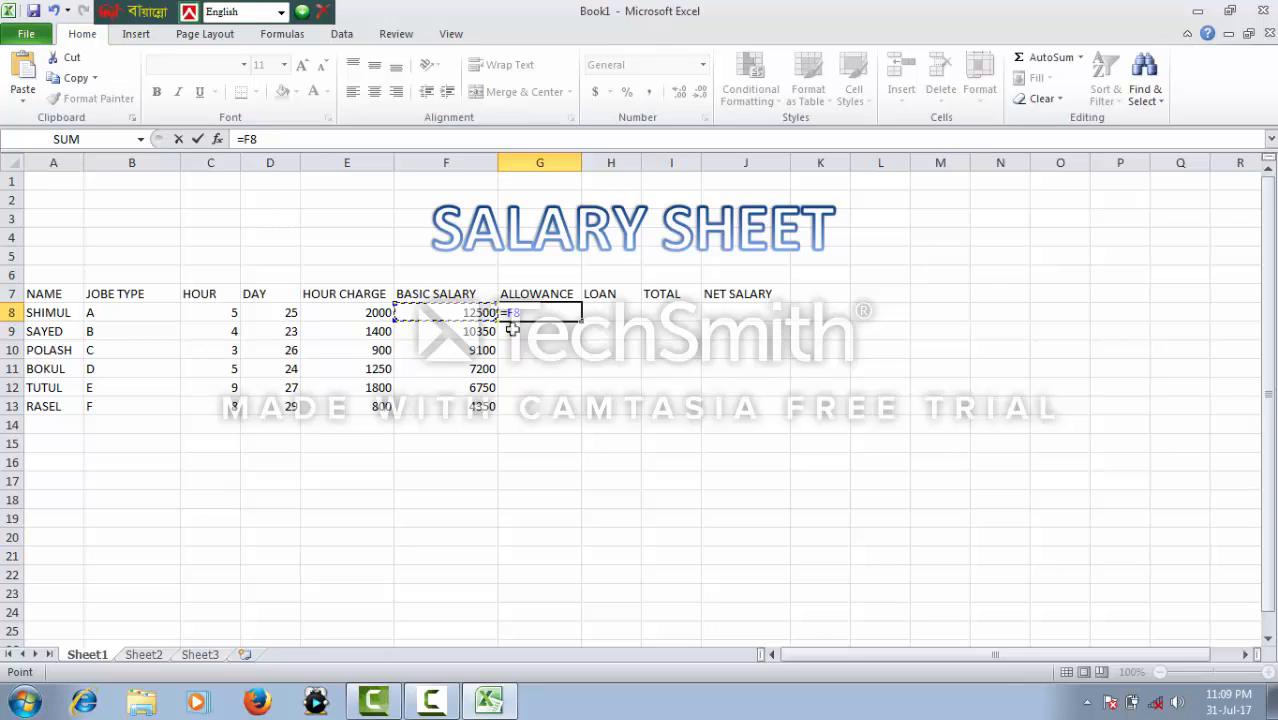
text(*)
text(20)
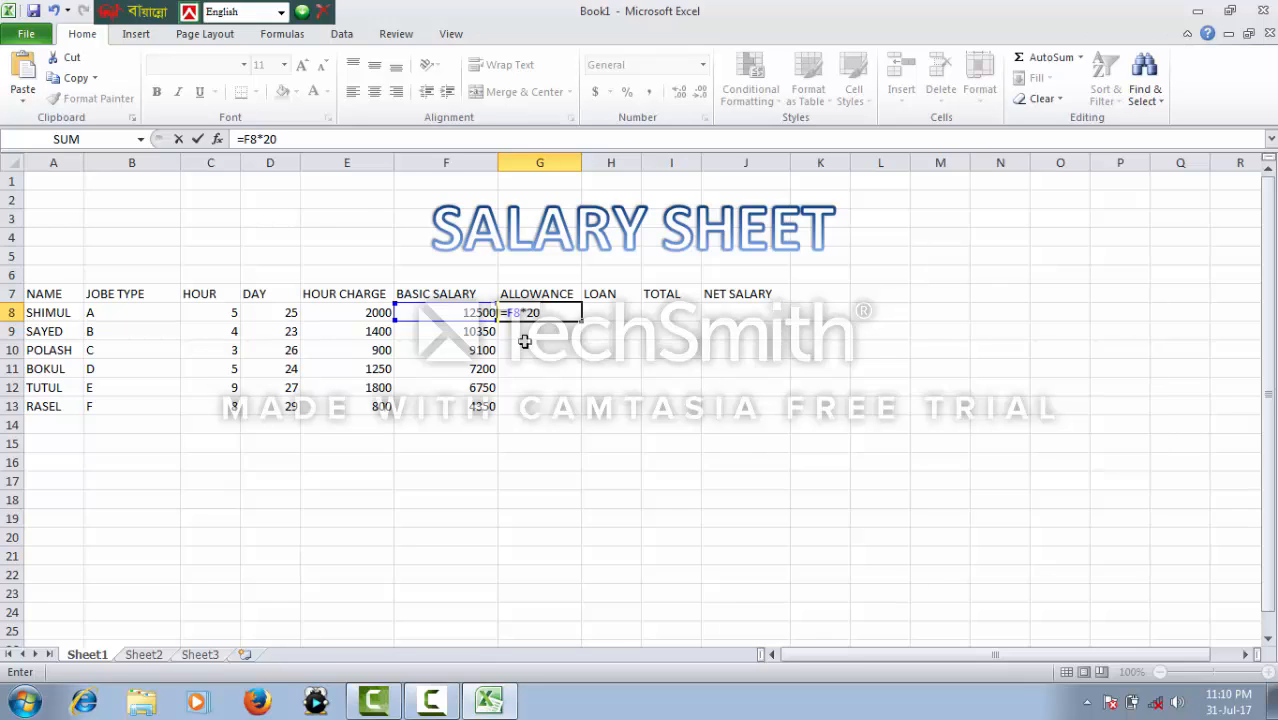
text(%)
key(Return)
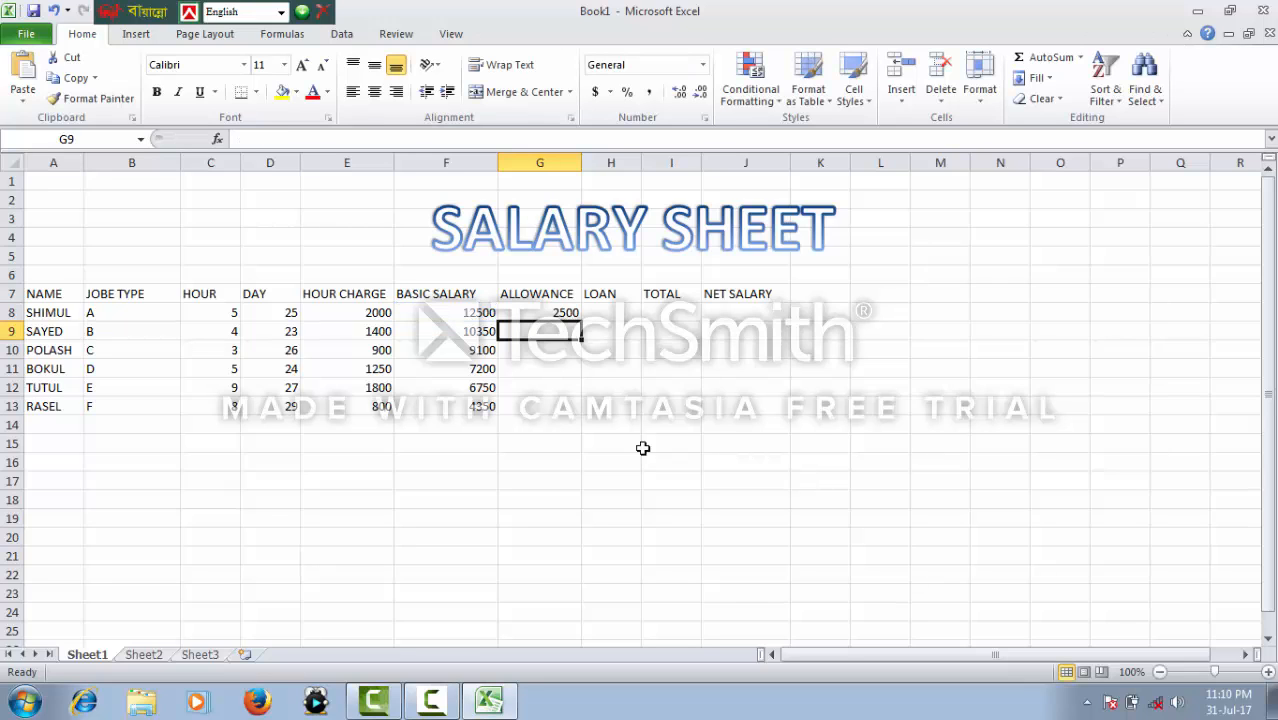
click(547, 307)
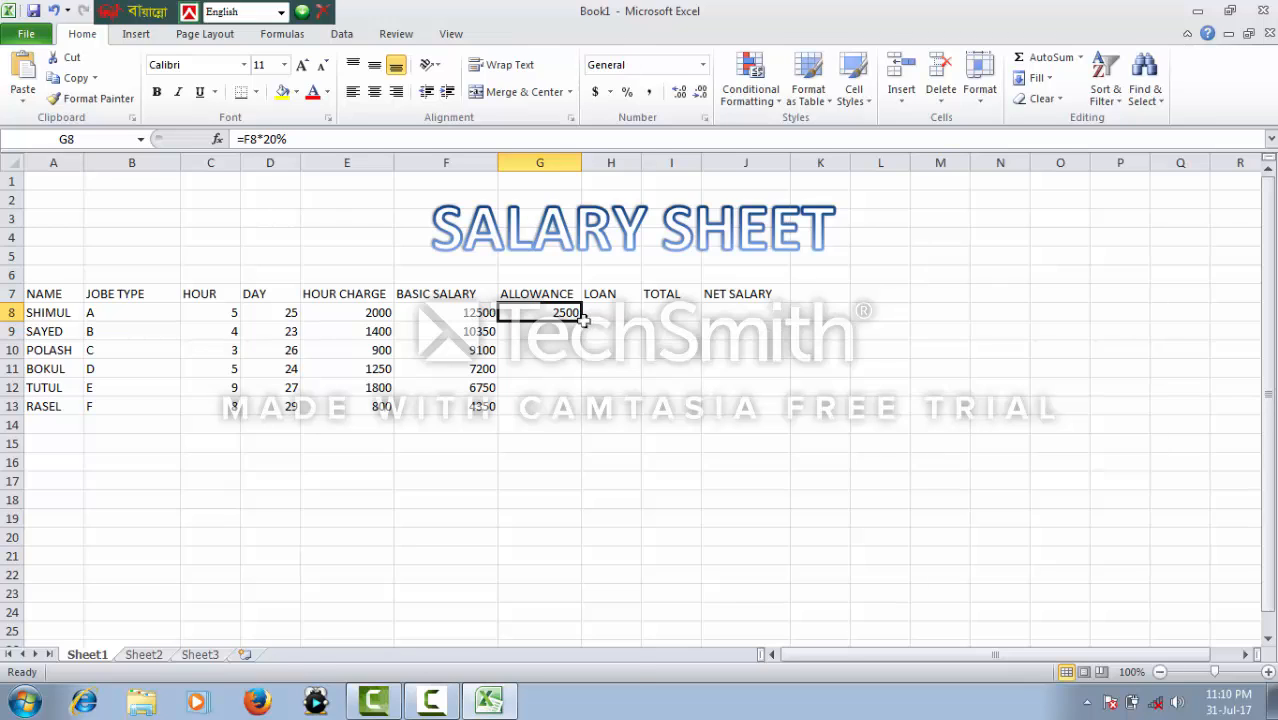
drag(584, 321, 575, 409)
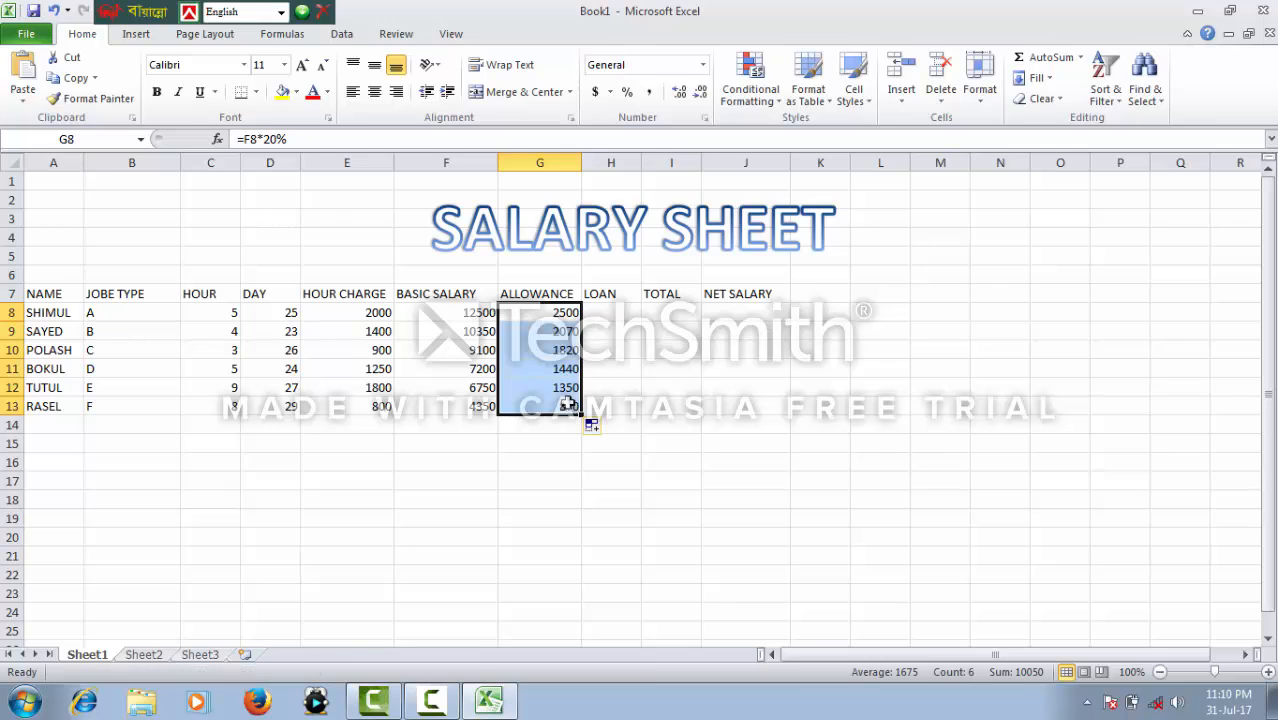
Enter the LOAN amounts 5000, 3000, 4000, 2000, 1000 and 2000 in cells H8 to H13.
click(610, 315)
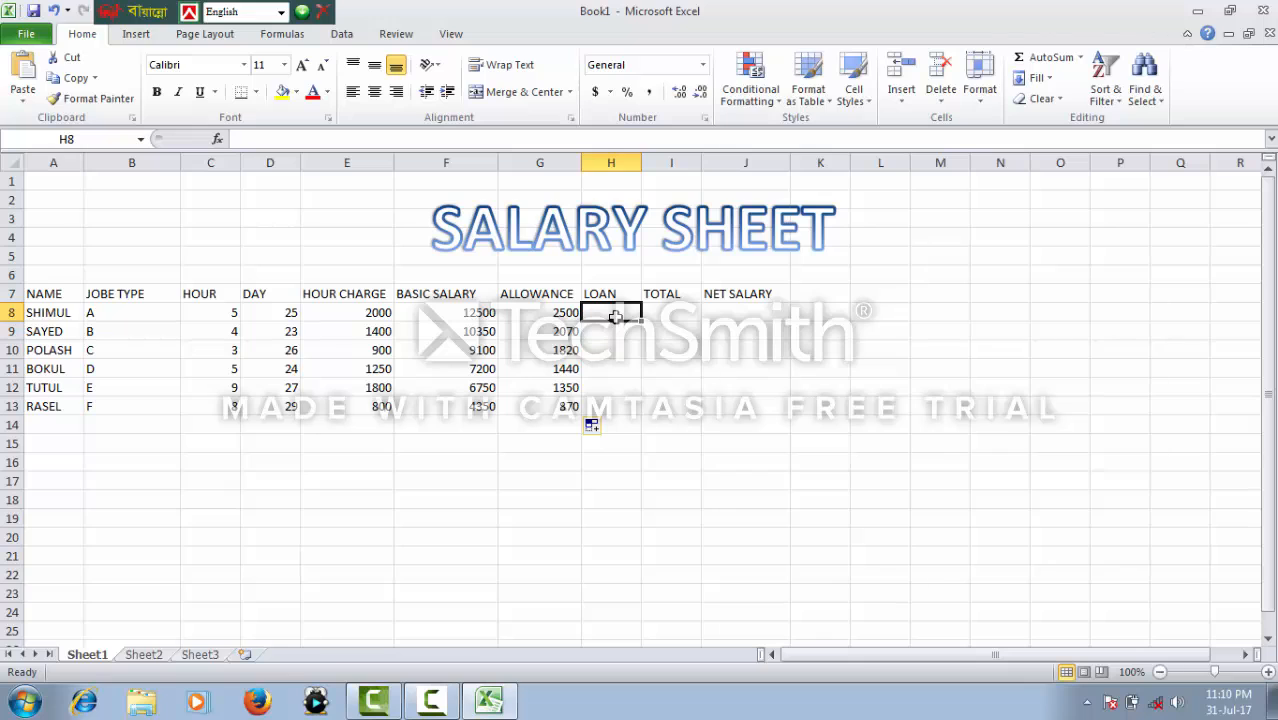
text(5)
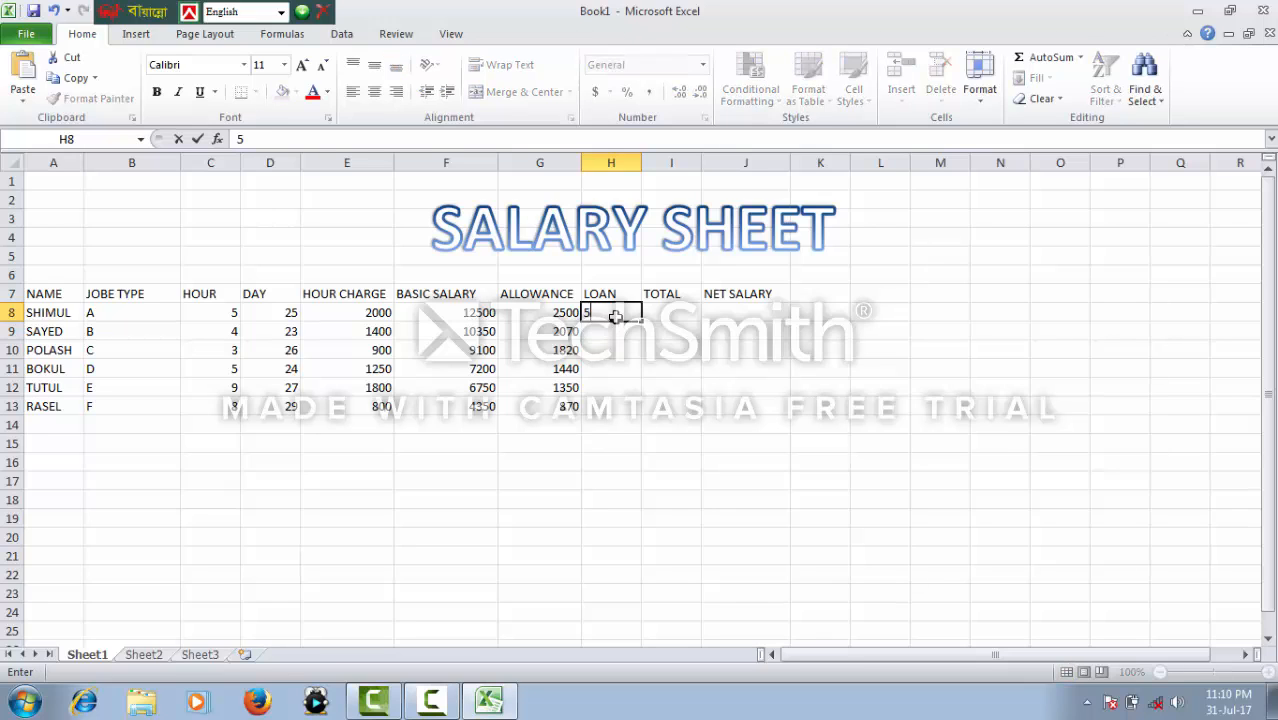
text(000)
key(Return)
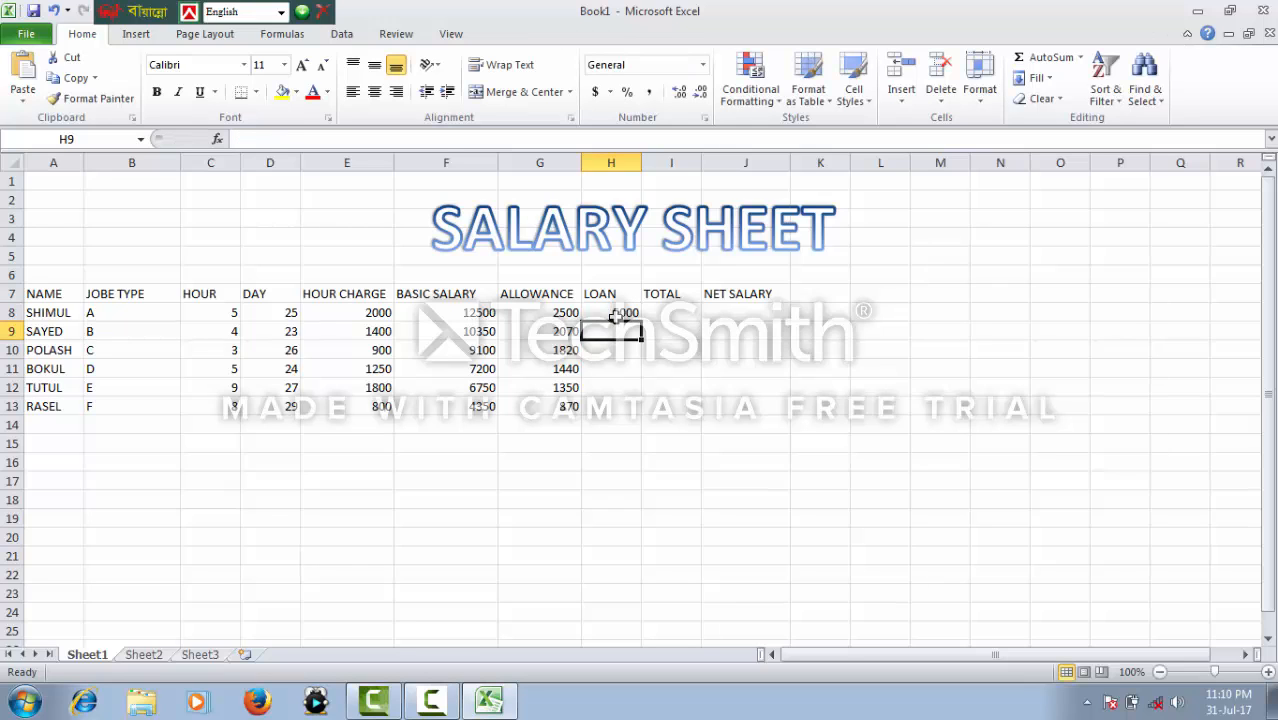
text(3000)
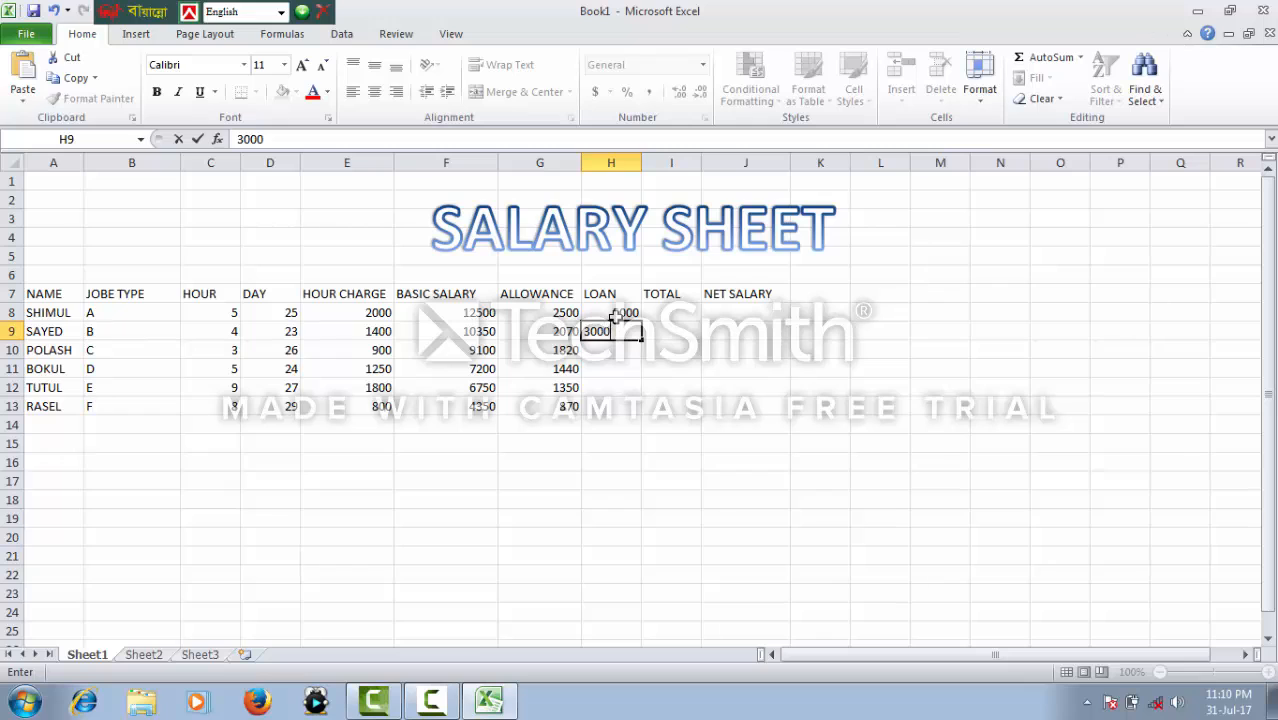
key(ctrl+Return)
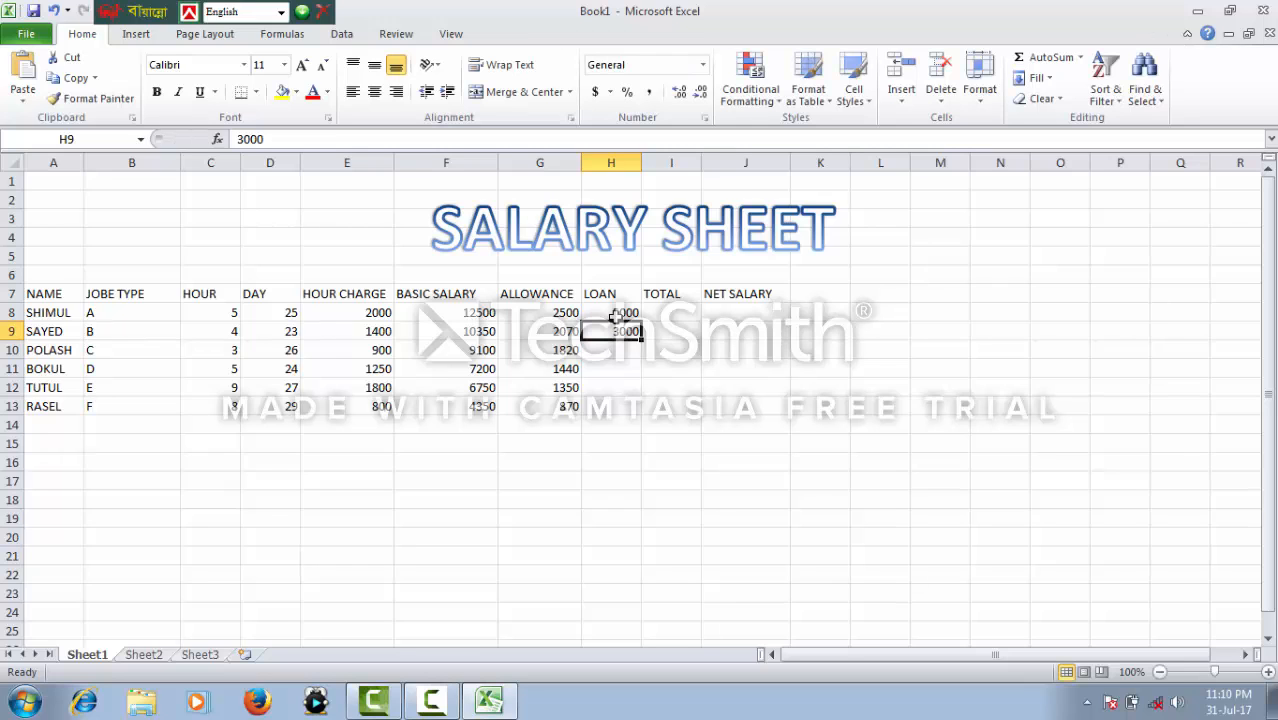
key(Return)
text(4)
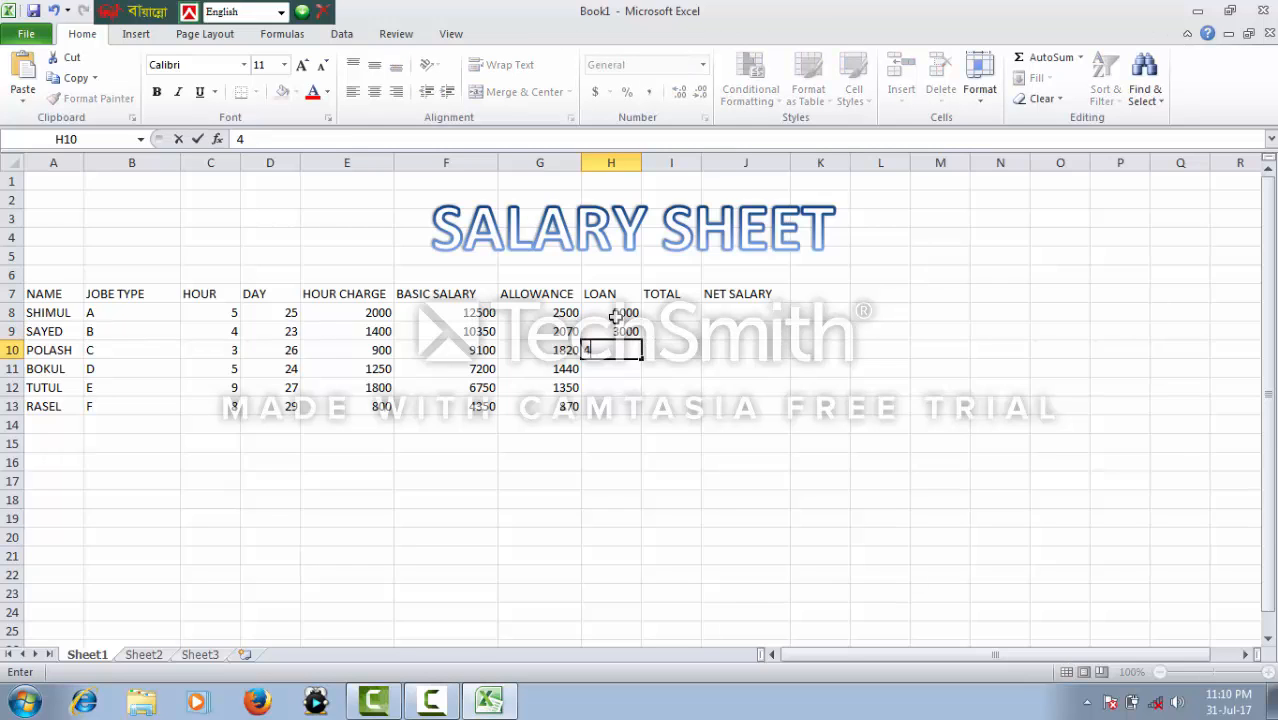
text(000)
key(Return)
text(2000)
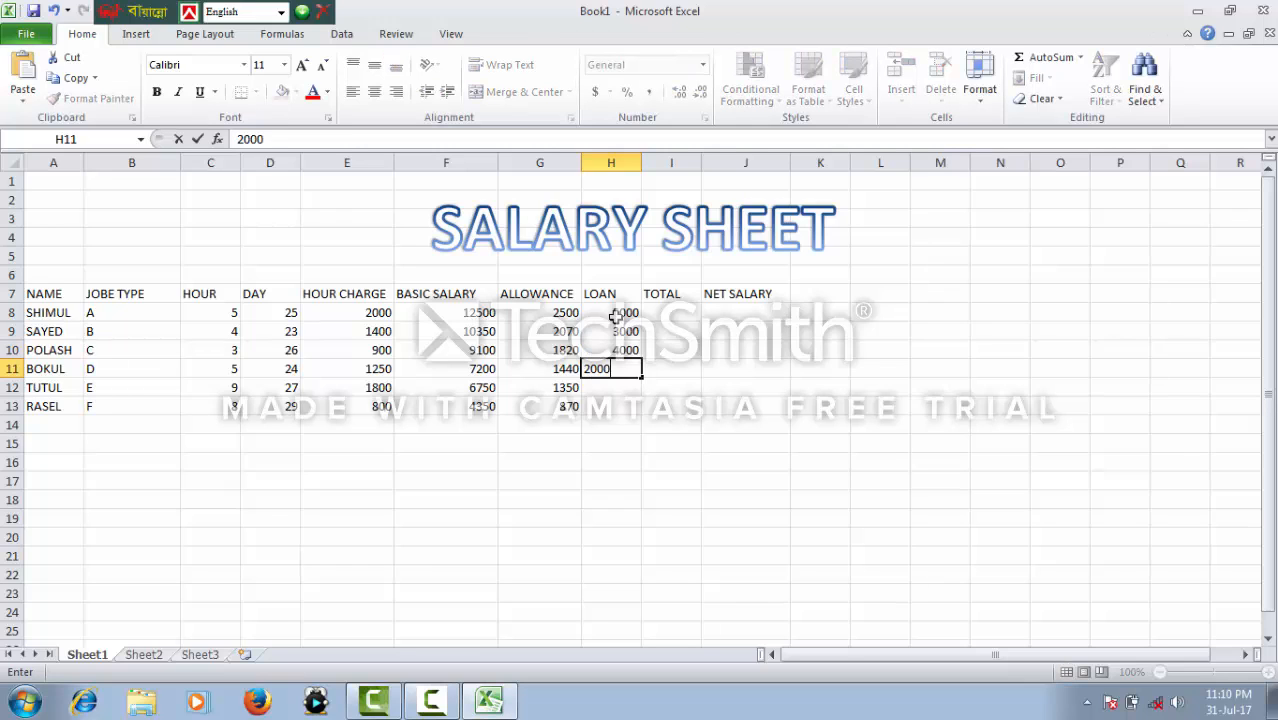
key(Return)
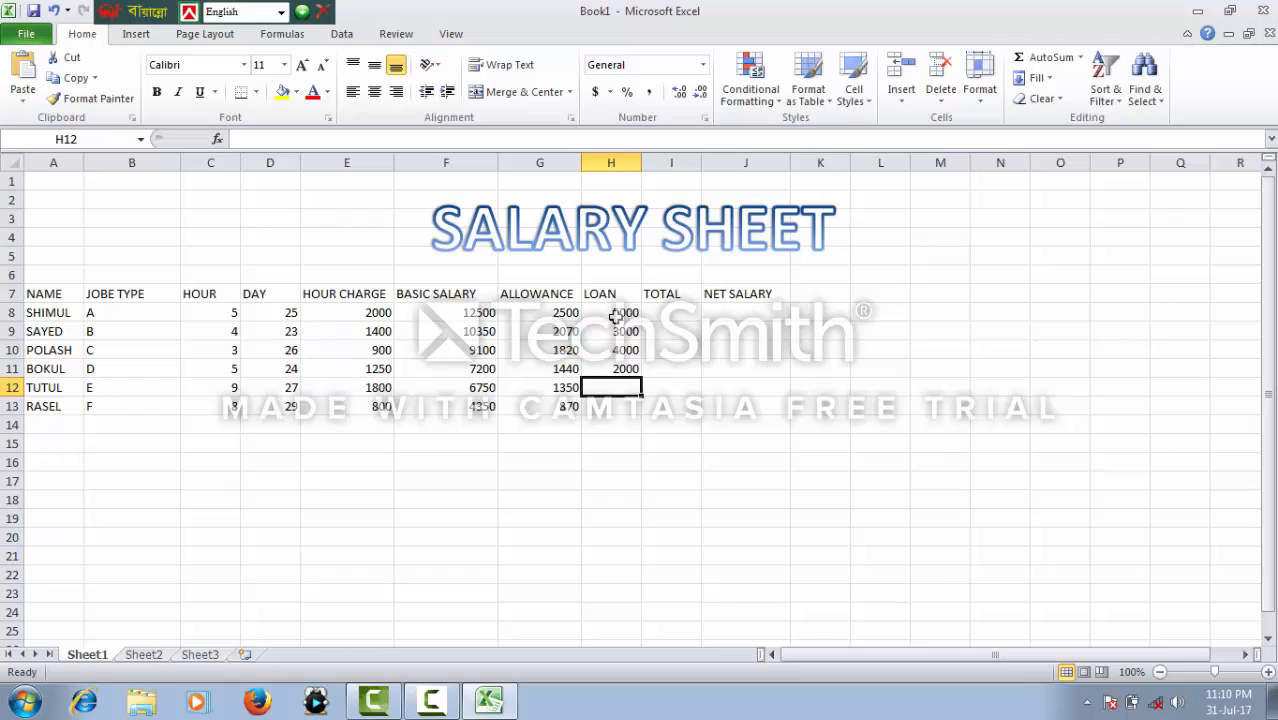
text(1000)
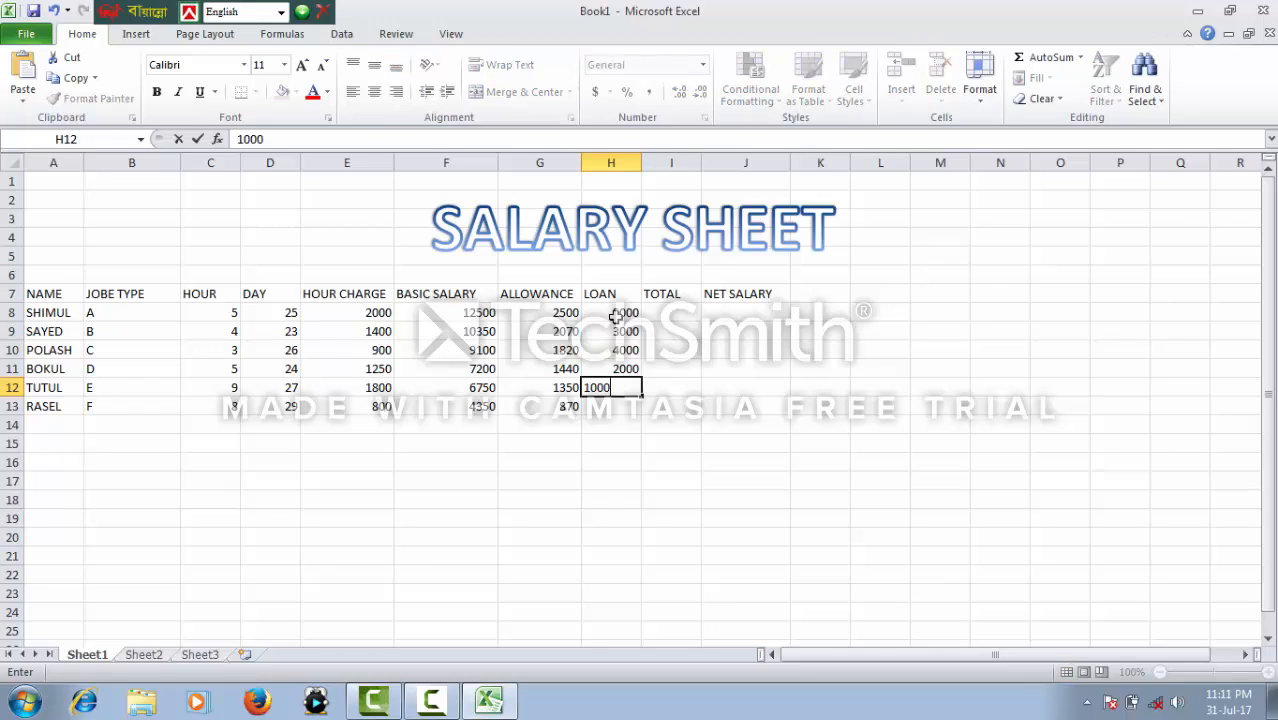
key(Return)
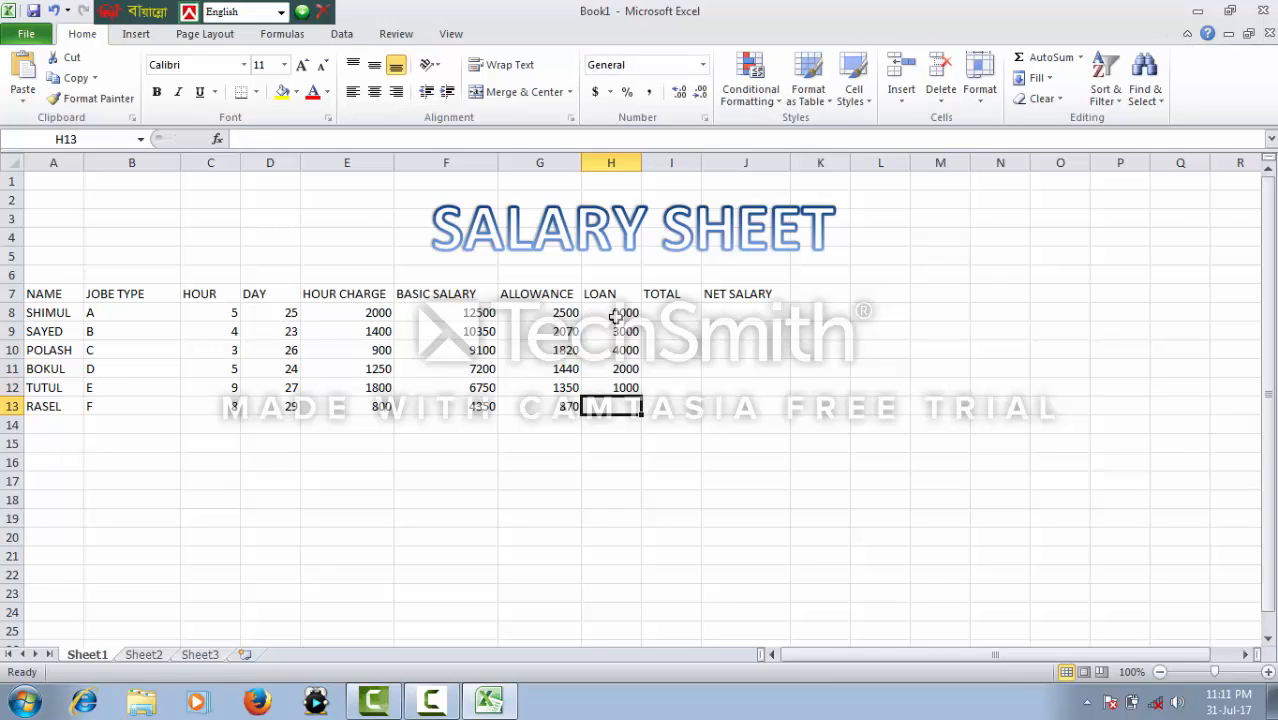
text(2000)
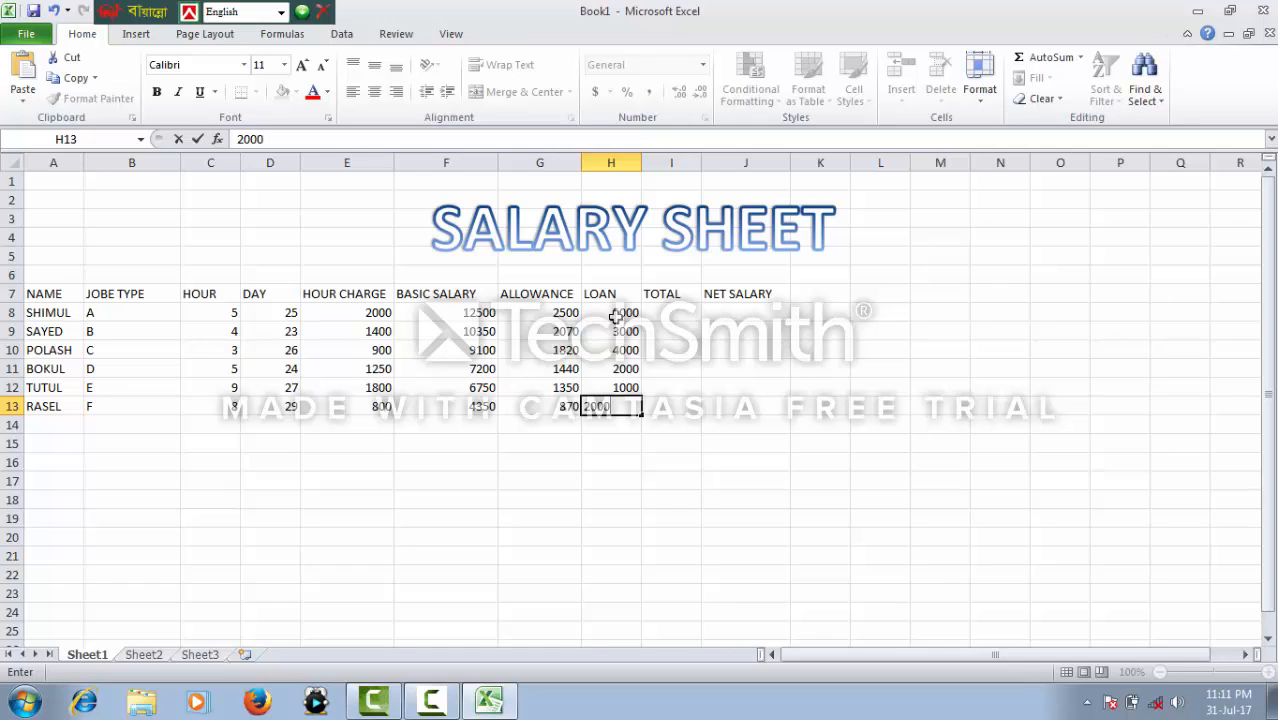
click(663, 310)
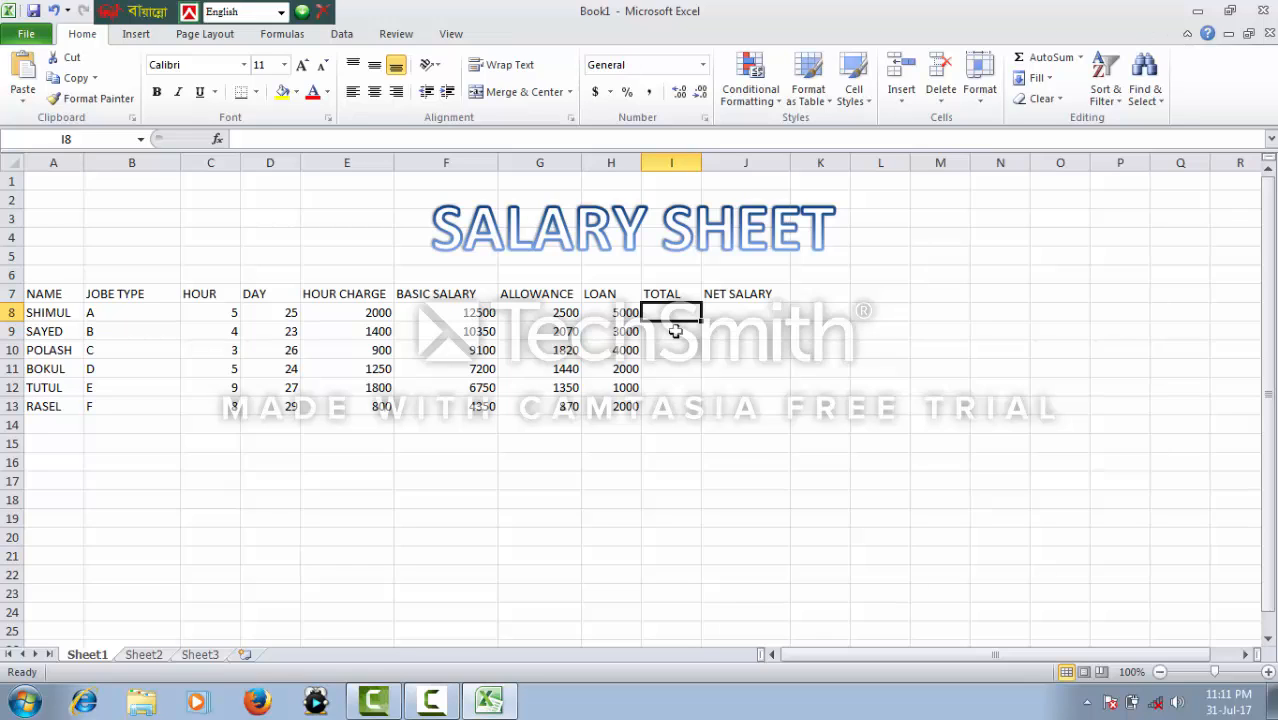
Calculate the total in I8 with =SUM(E8:G8) and fill the formula down to I13.
text(=S)
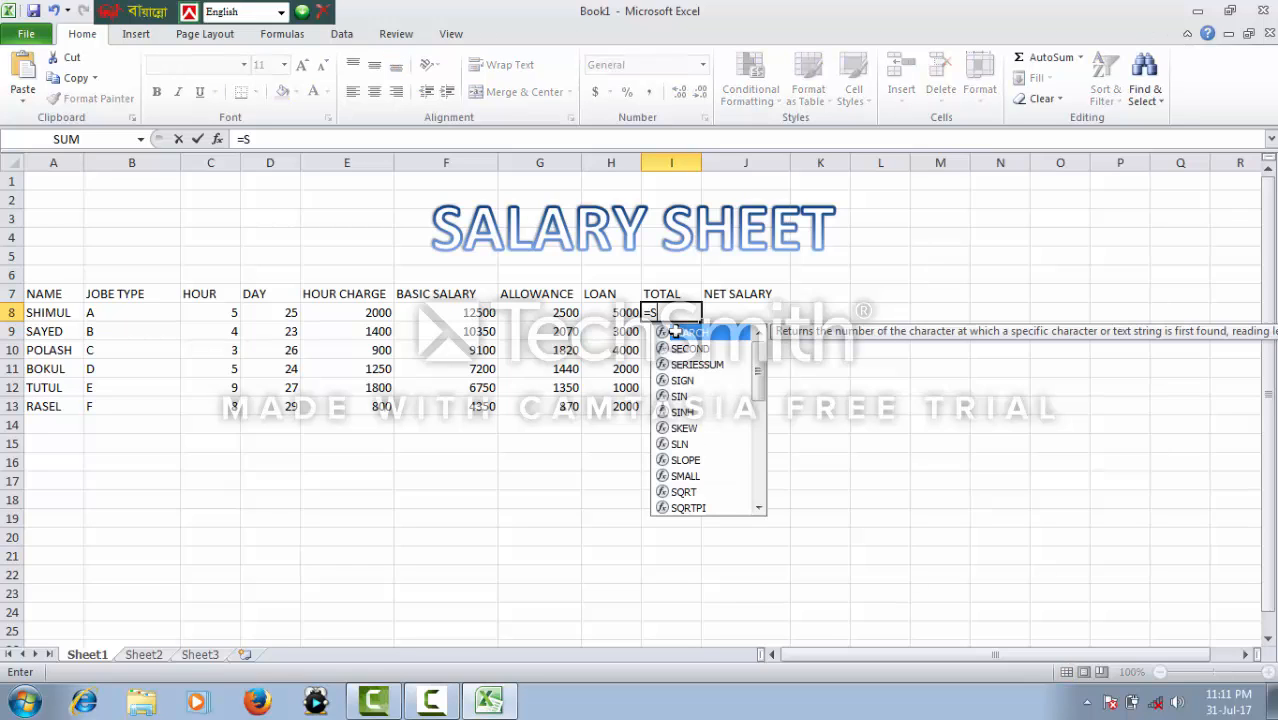
text(UM)
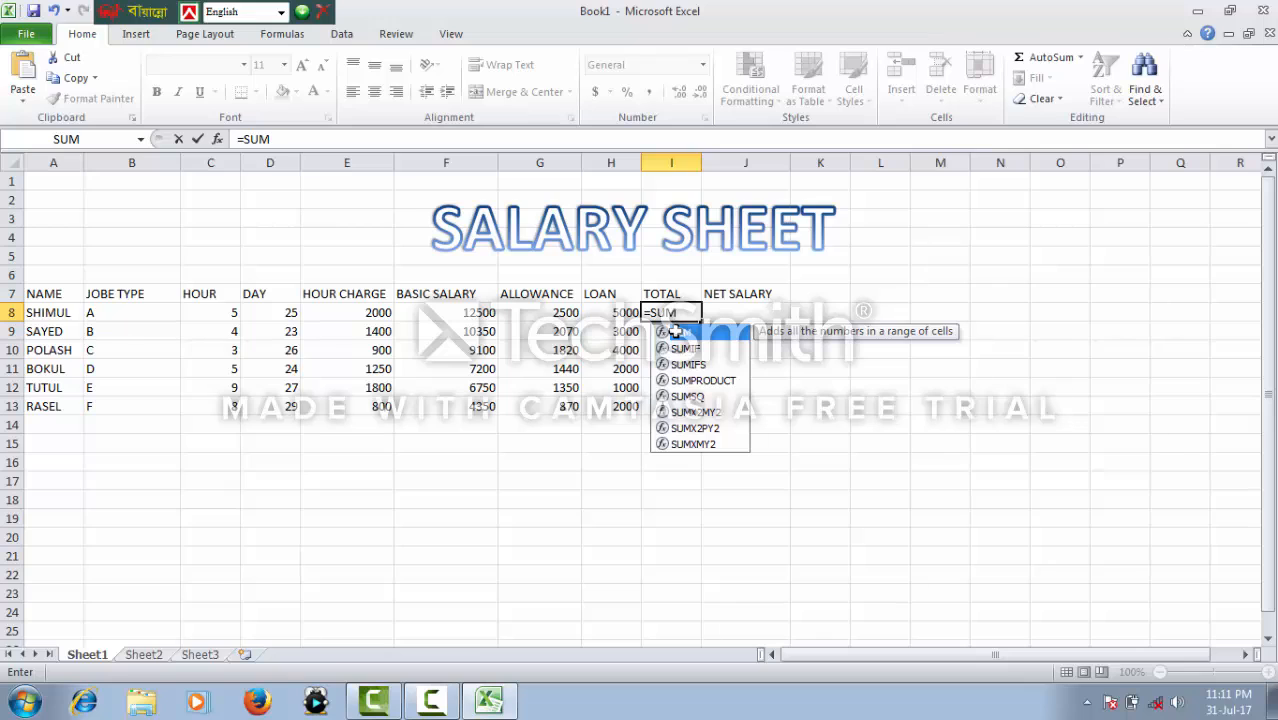
double_click(676, 331)
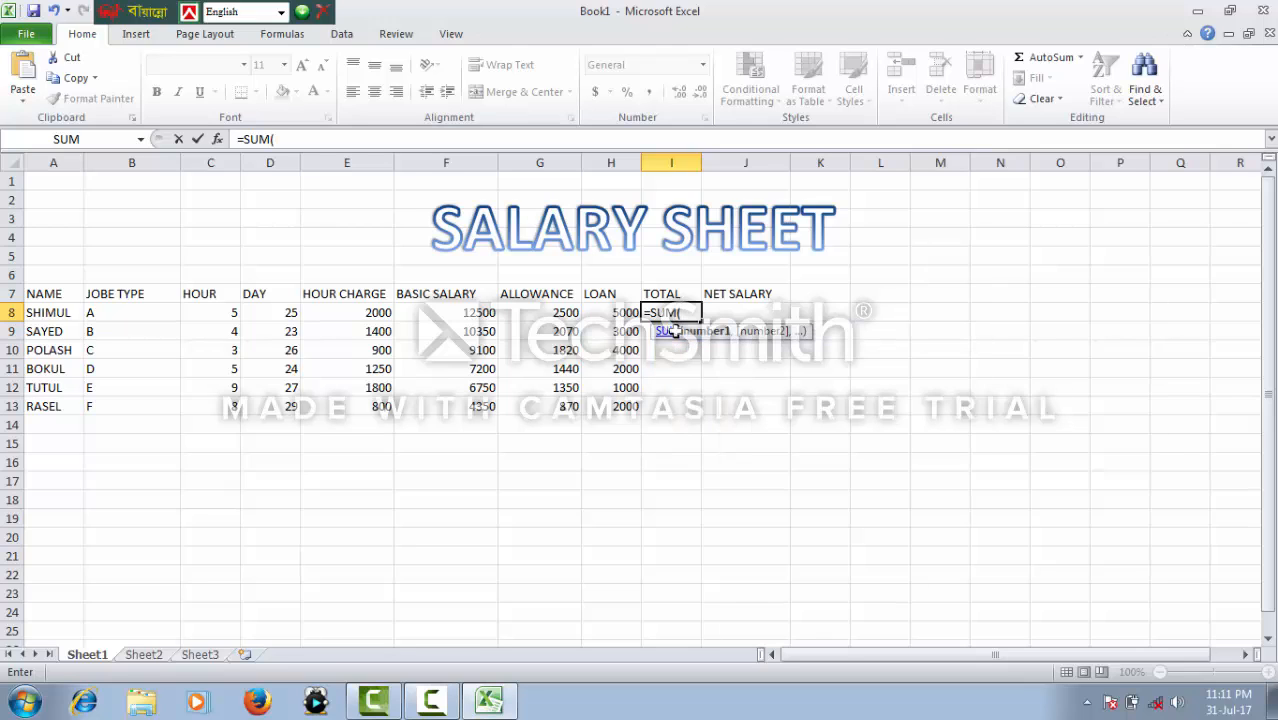
click(322, 313)
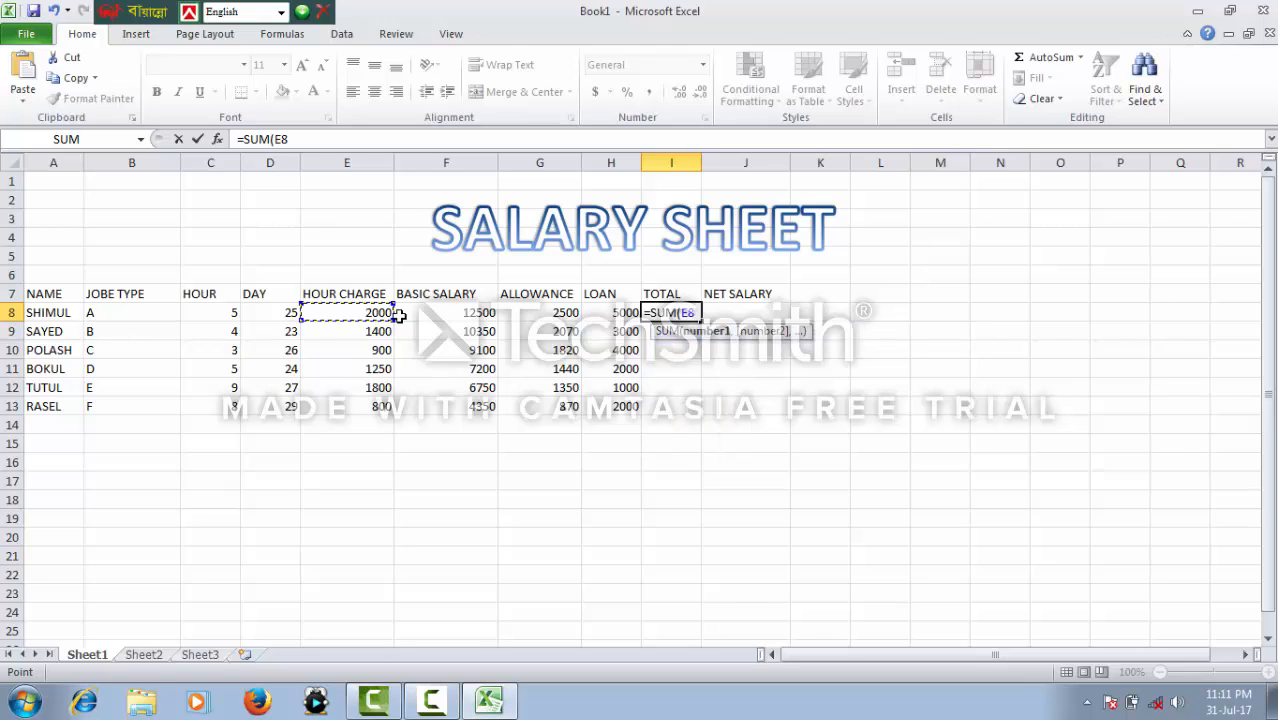
drag(398, 315, 509, 313)
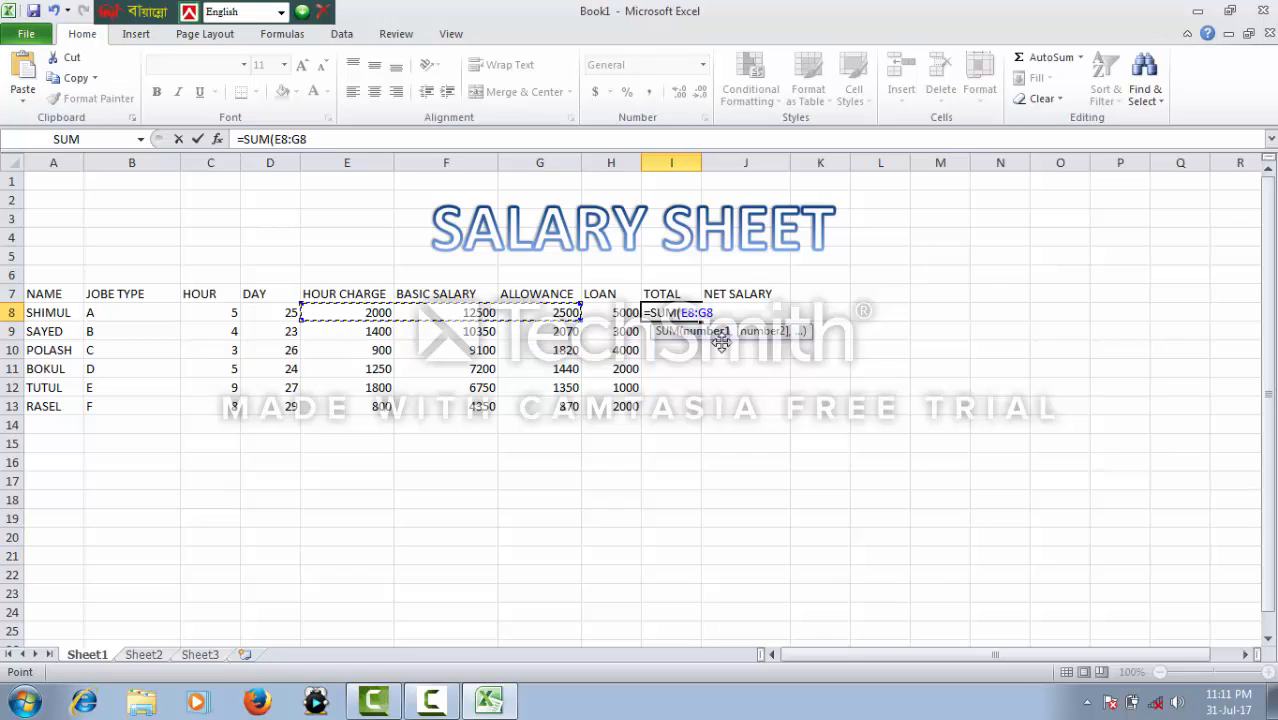
text())
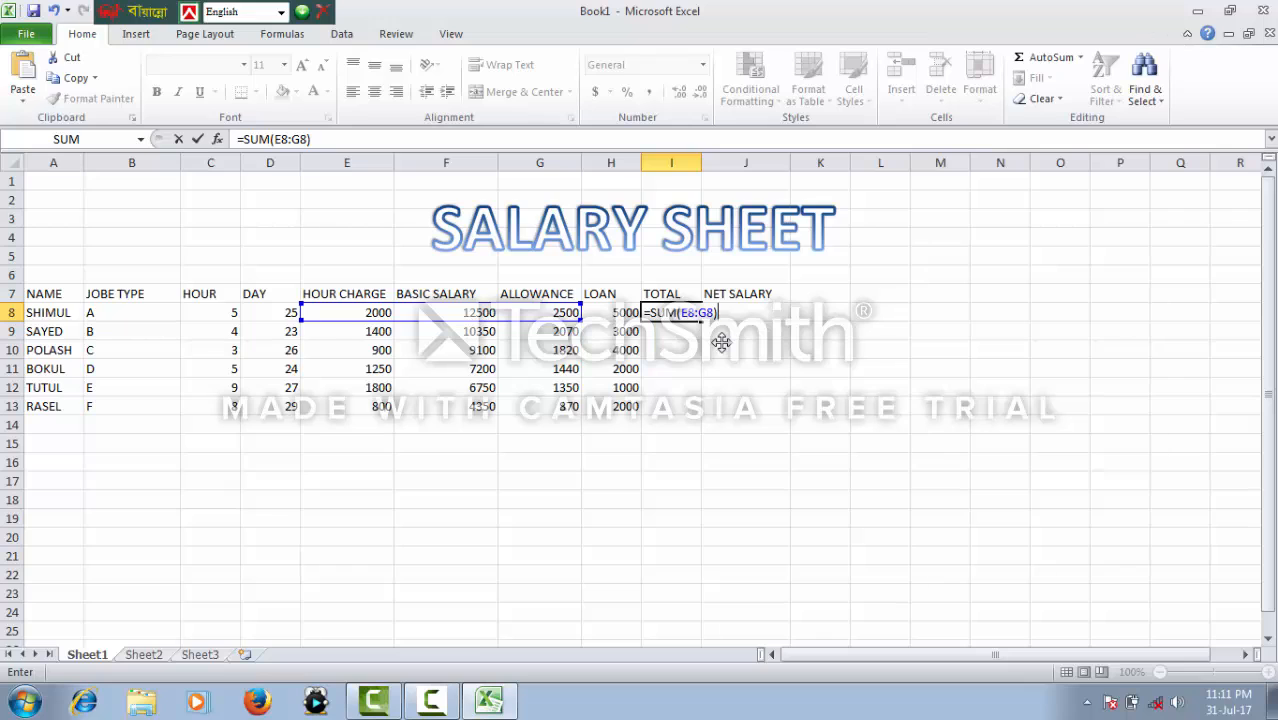
key(Return)
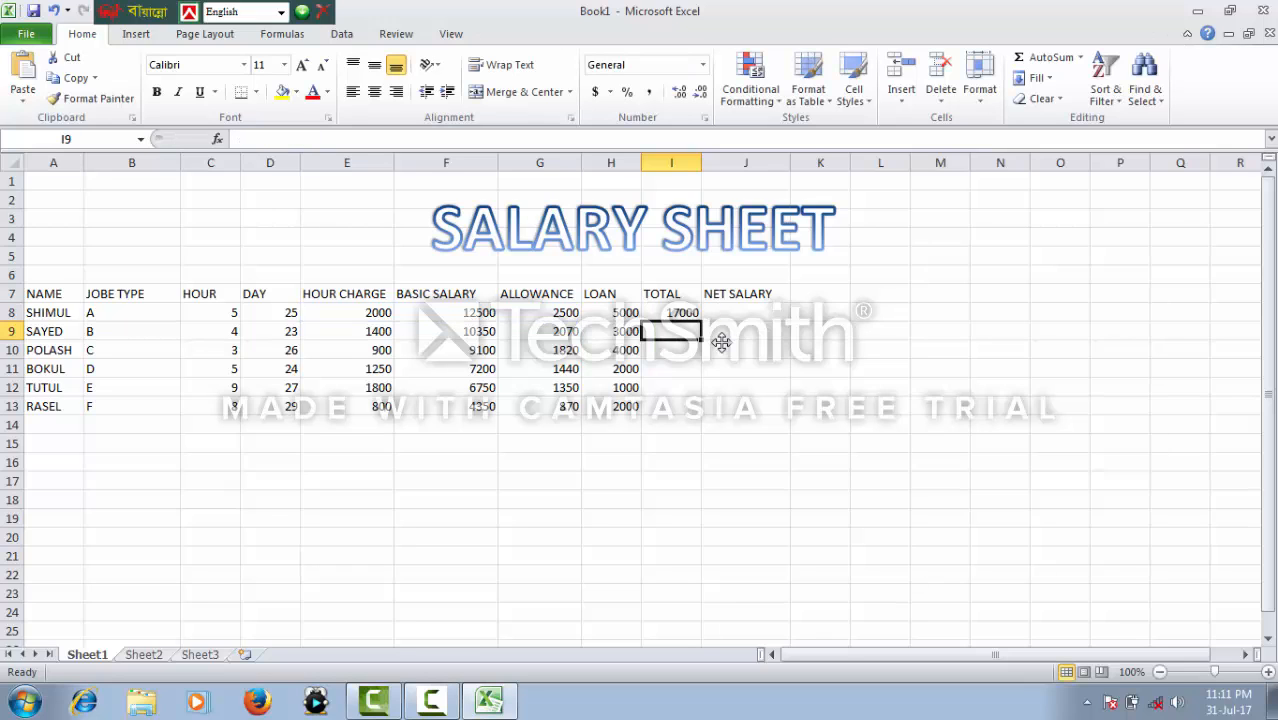
click(674, 310)
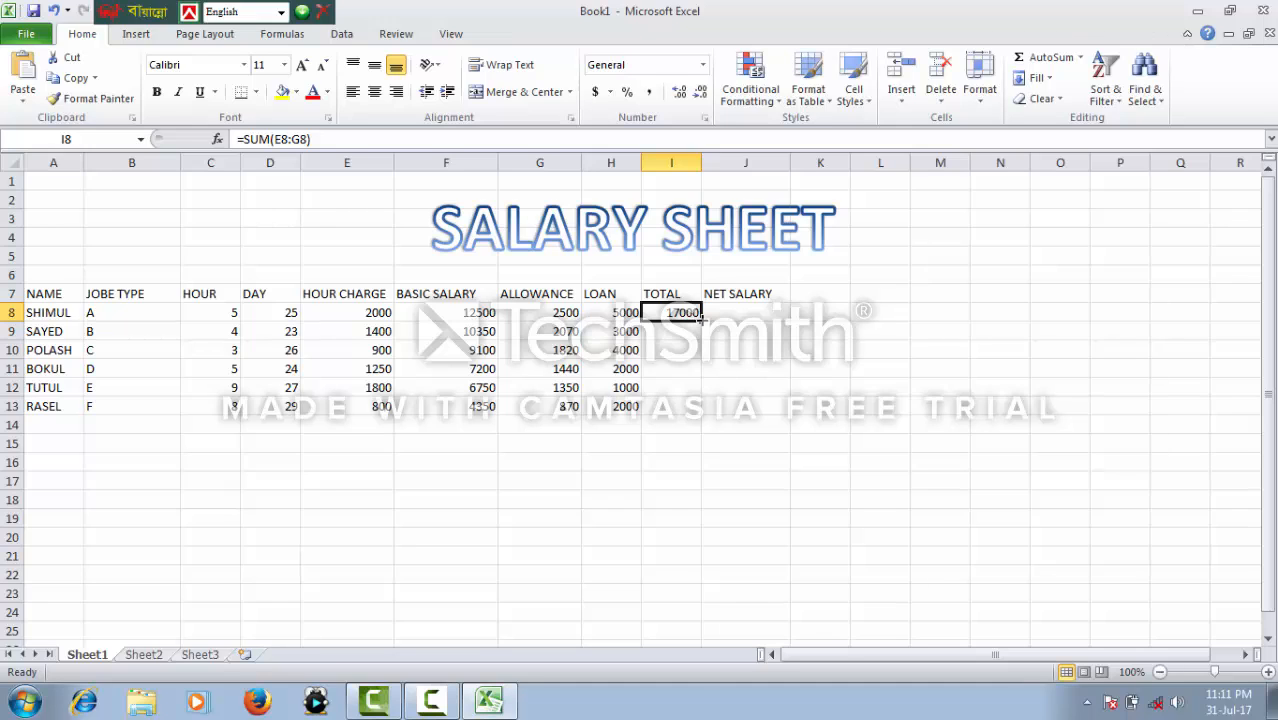
drag(701, 316, 688, 409)
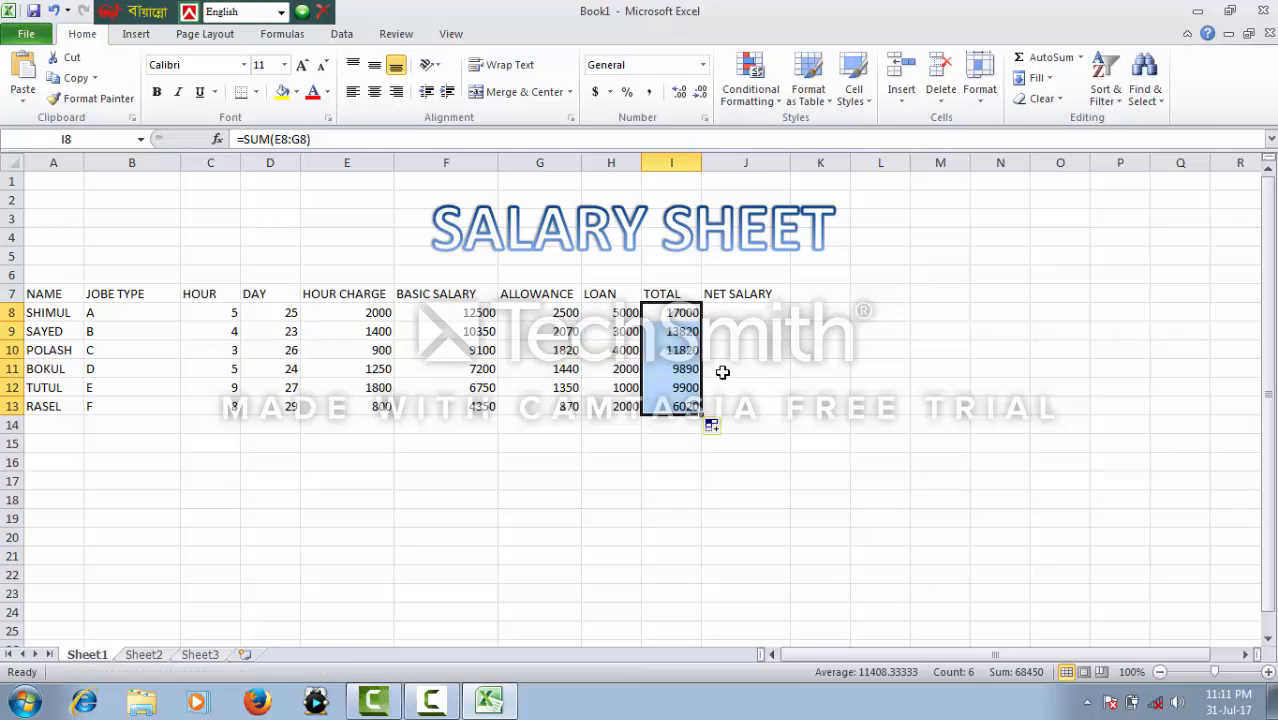
Calculate the net salary in J8 with =I8-H8 and fill the formula down to J13.
click(732, 312)
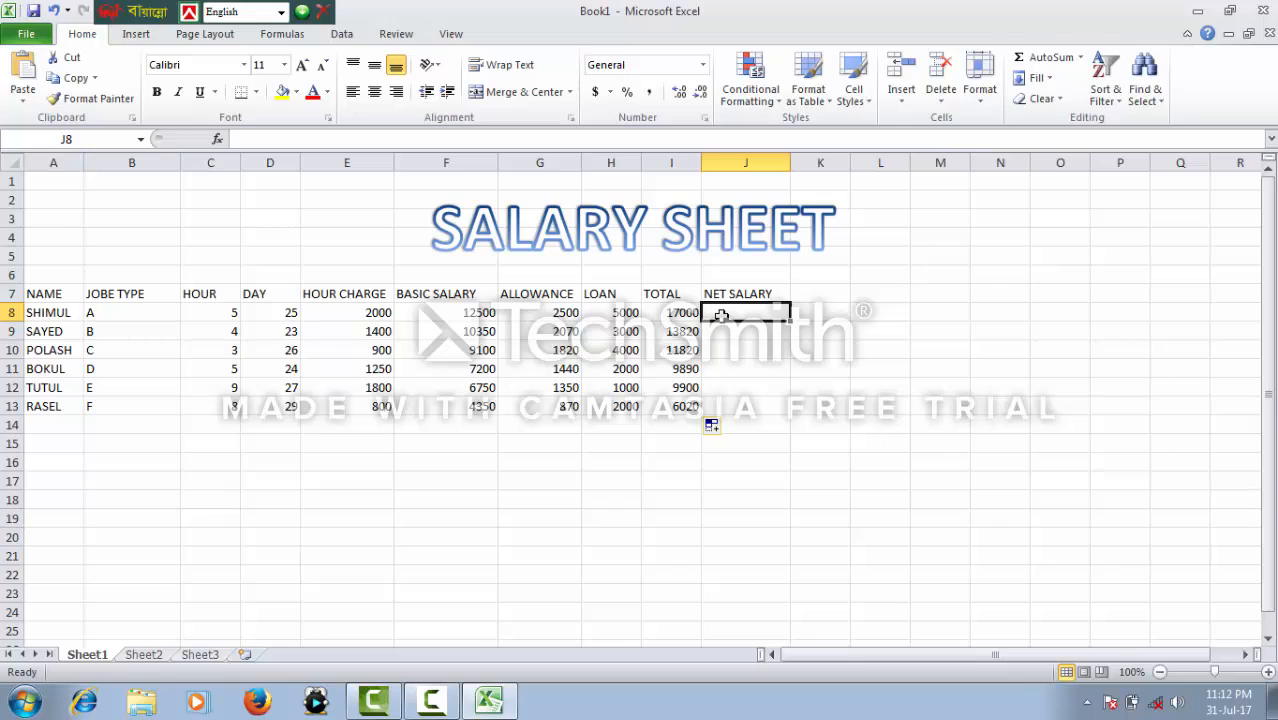
text(=)
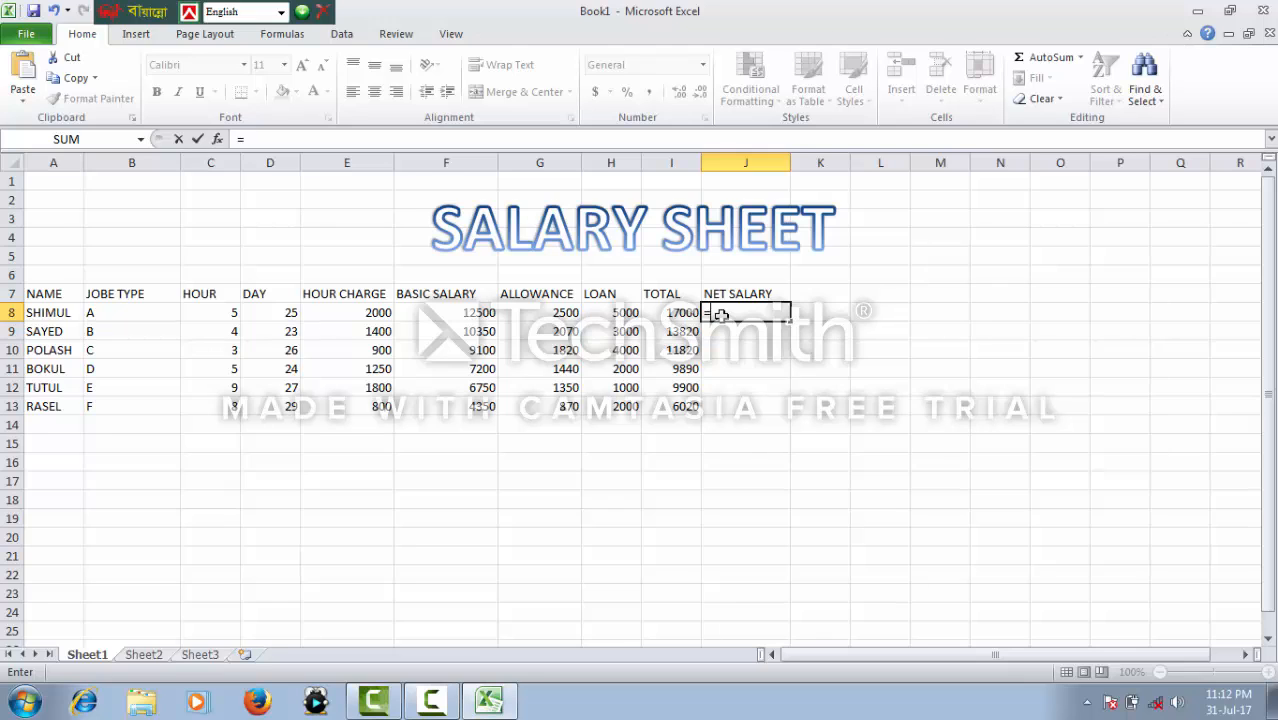
click(678, 314)
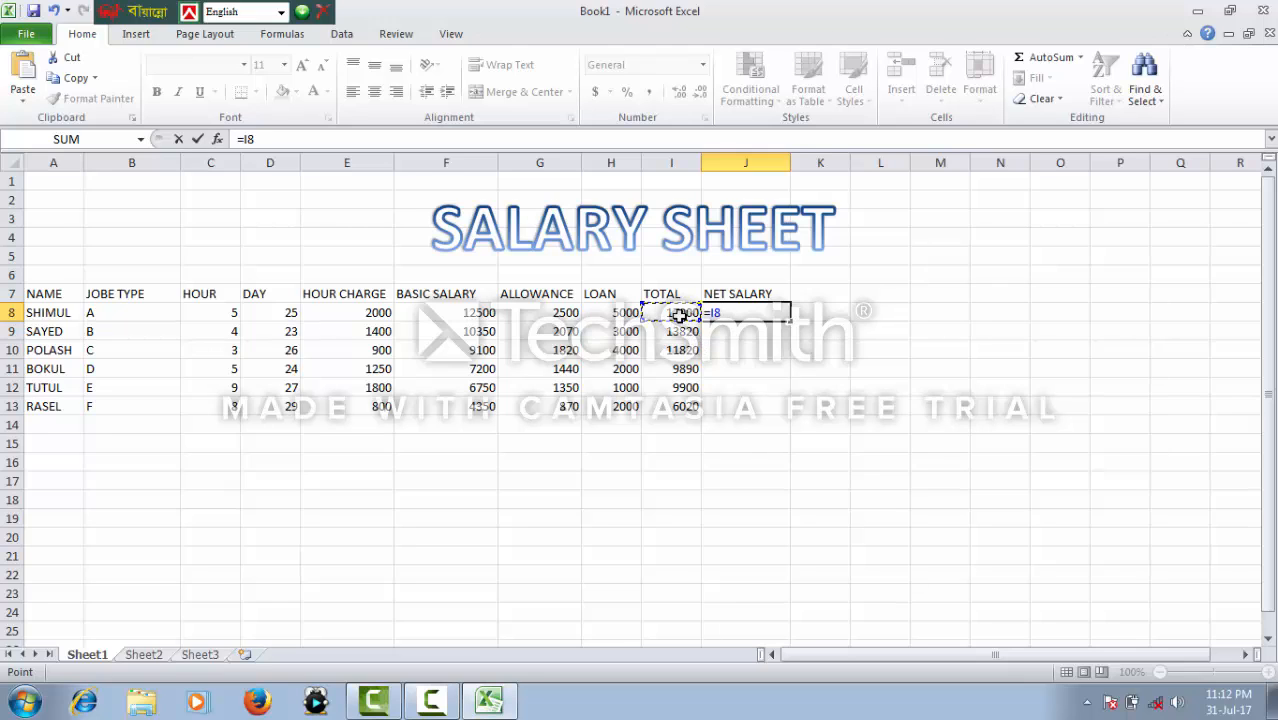
text(-)
click(598, 313)
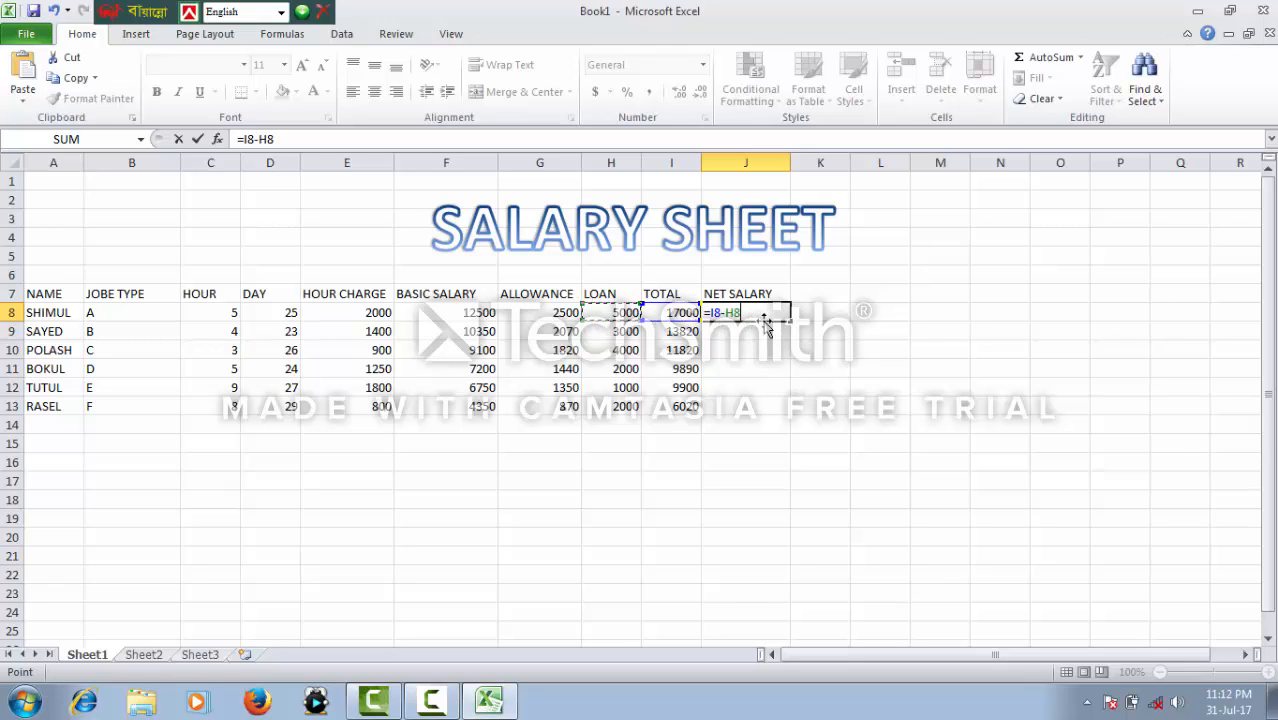
key(Return)
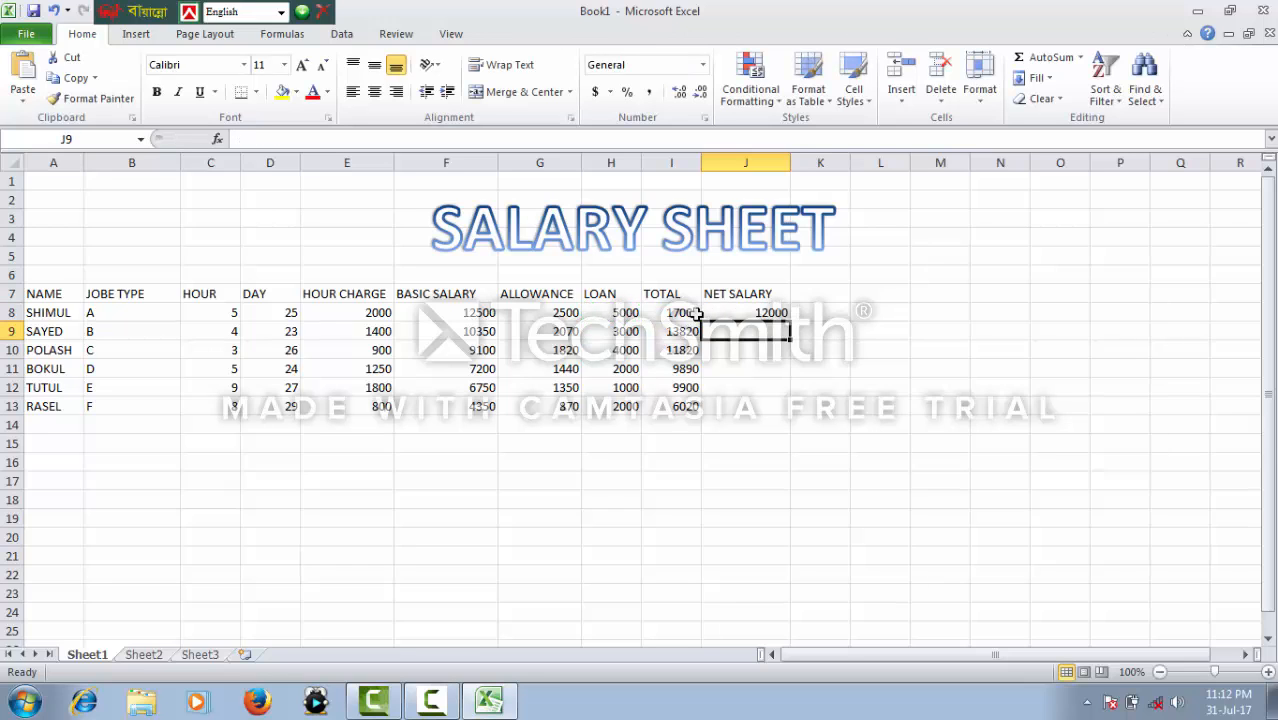
click(745, 312)
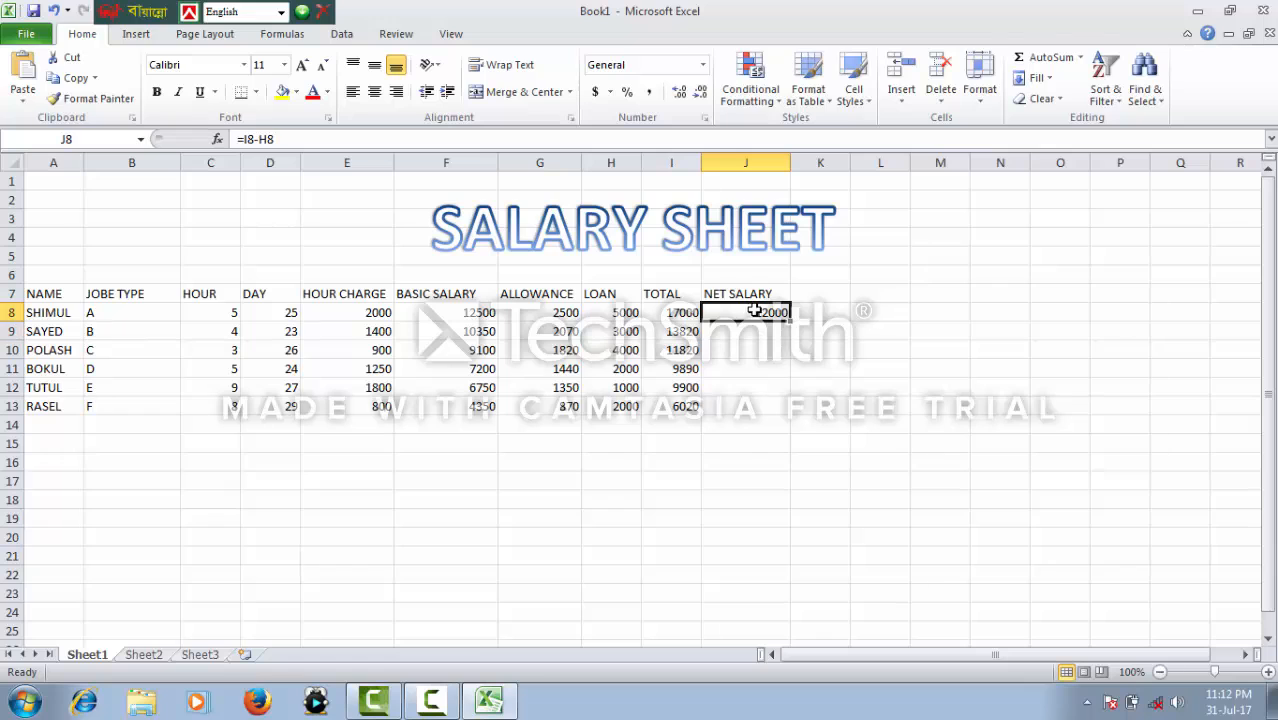
drag(789, 320, 787, 410)
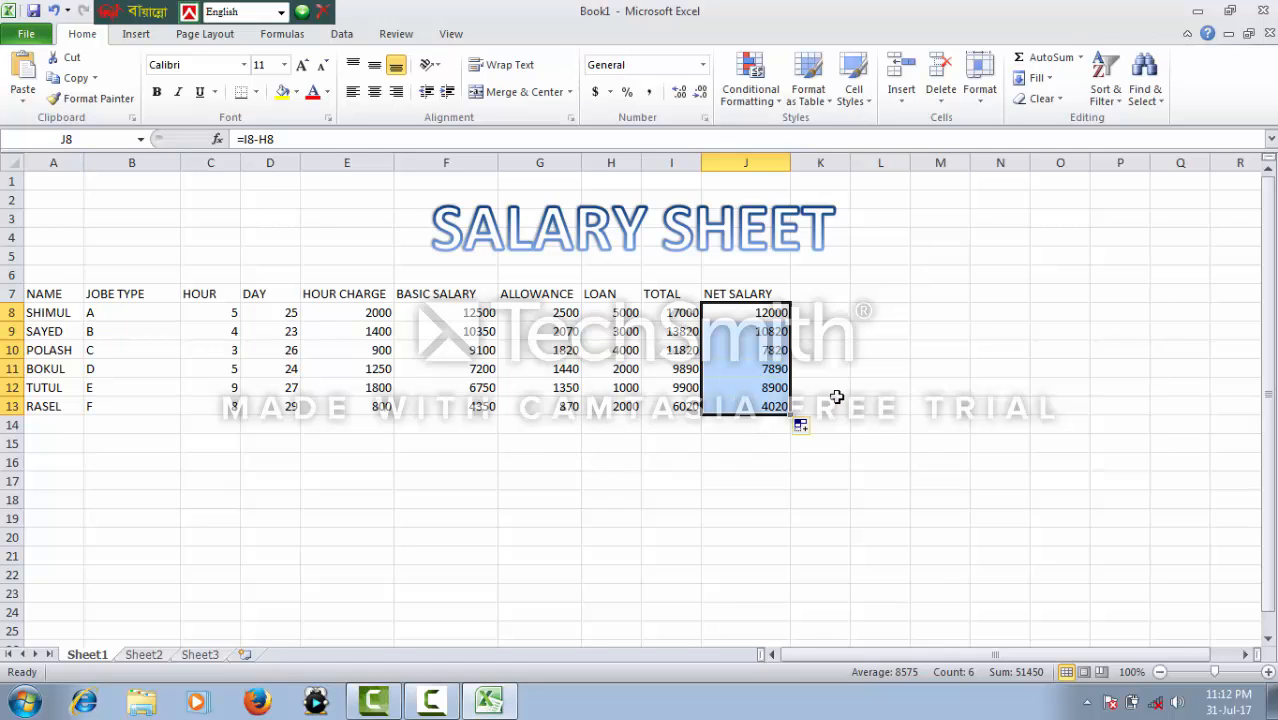
Center the NAME and JOBE TYPE columns horizontally, from row 7 to row 13.
click(819, 286)
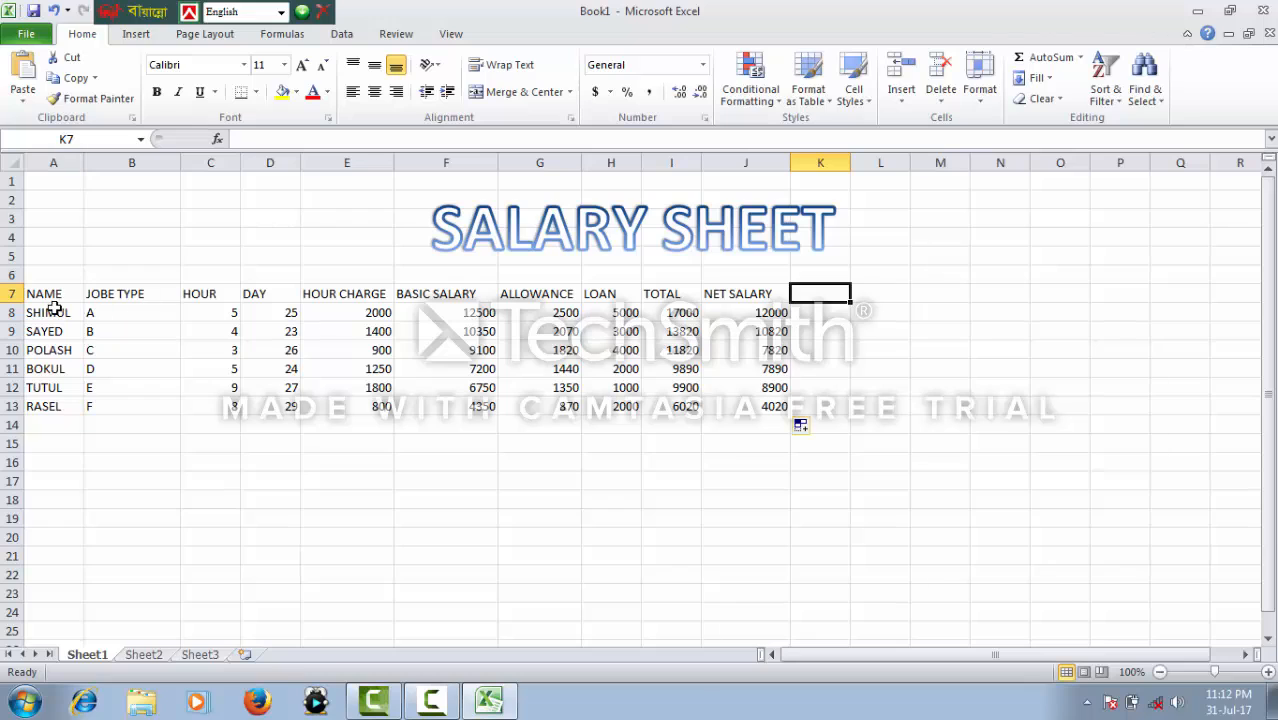
drag(122, 294, 126, 326)
click(127, 297)
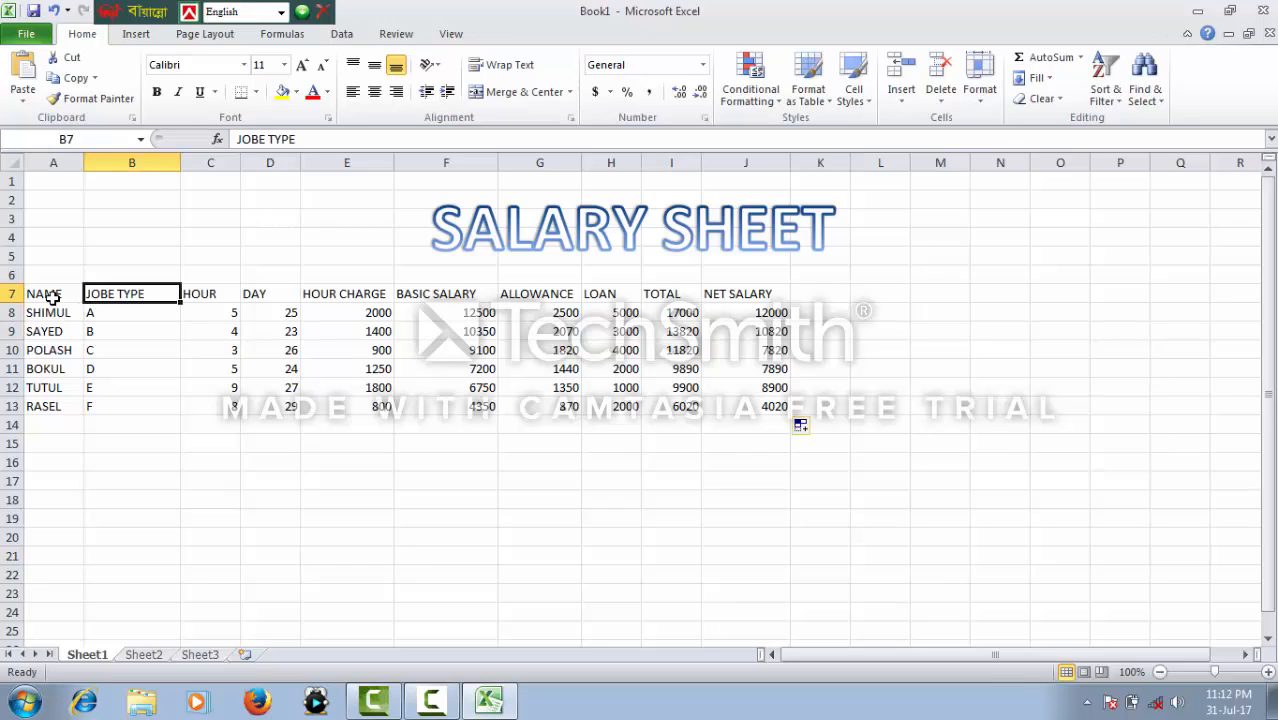
drag(46, 296, 48, 405)
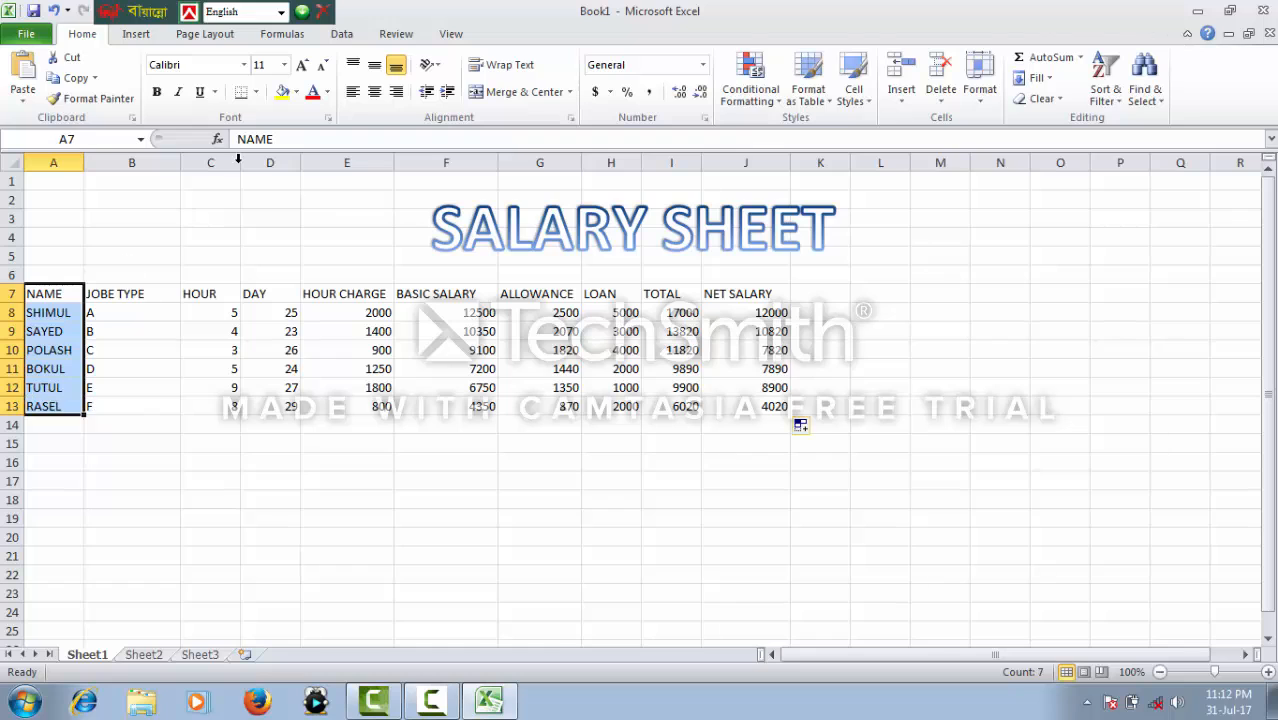
click(378, 93)
drag(120, 293, 117, 402)
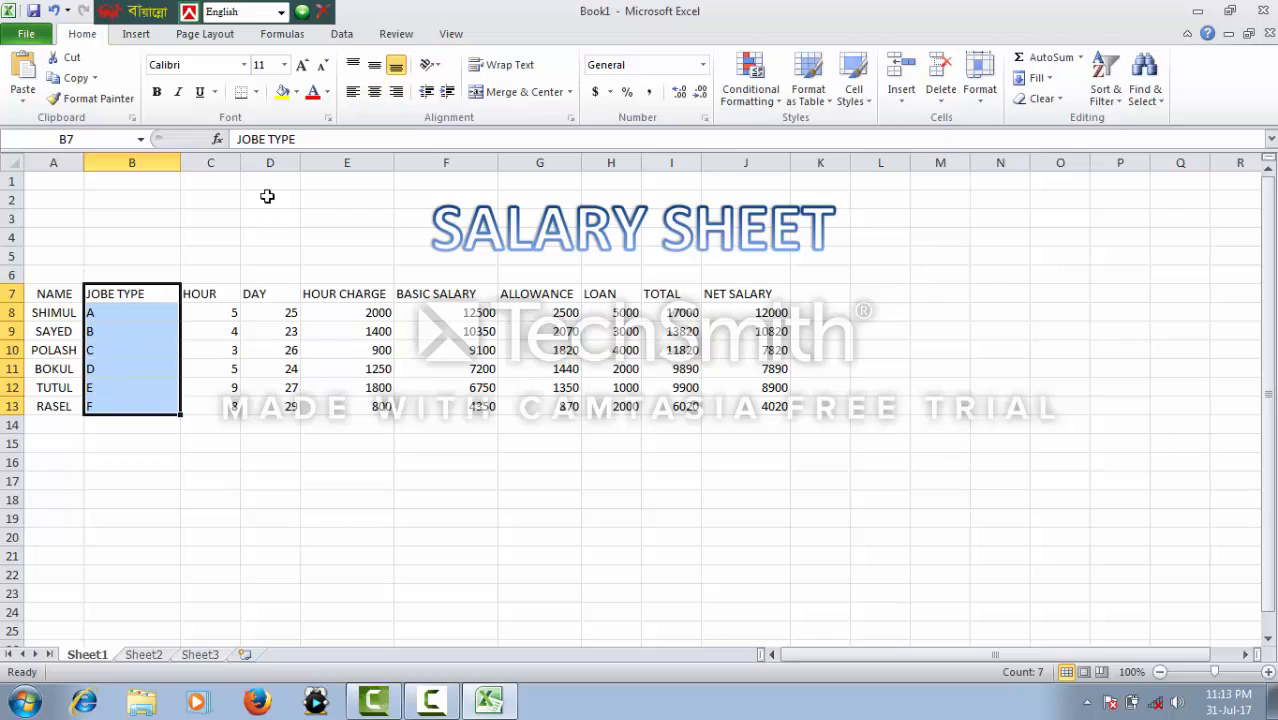
click(375, 93)
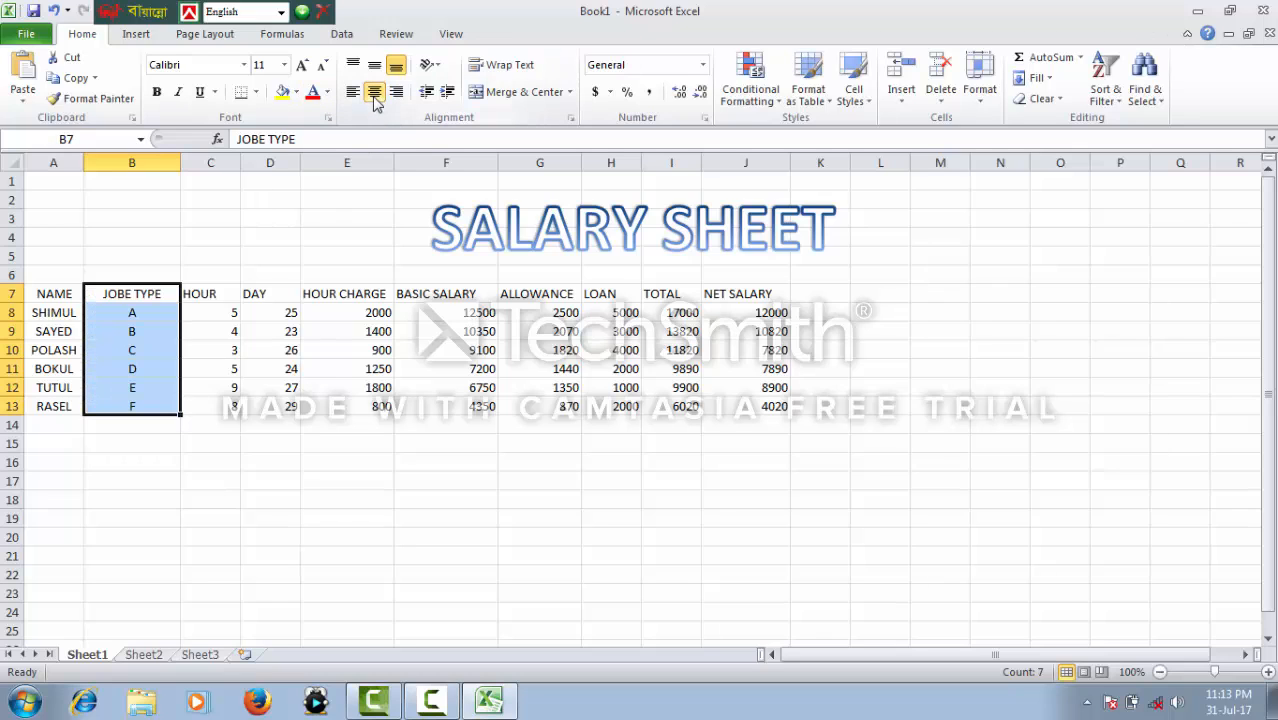
Center the HOUR and DAY columns horizontally, from row 7 to row 13.
click(223, 297)
double_click(212, 297)
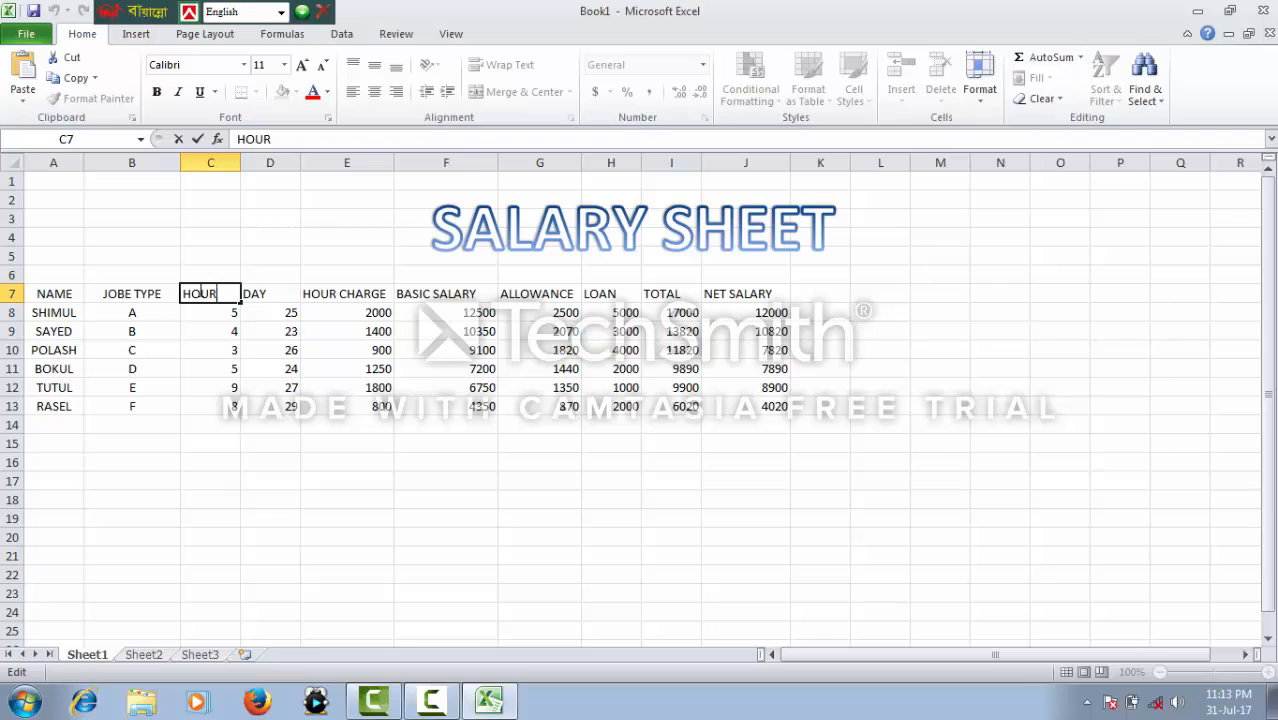
click(207, 310)
drag(214, 291, 209, 404)
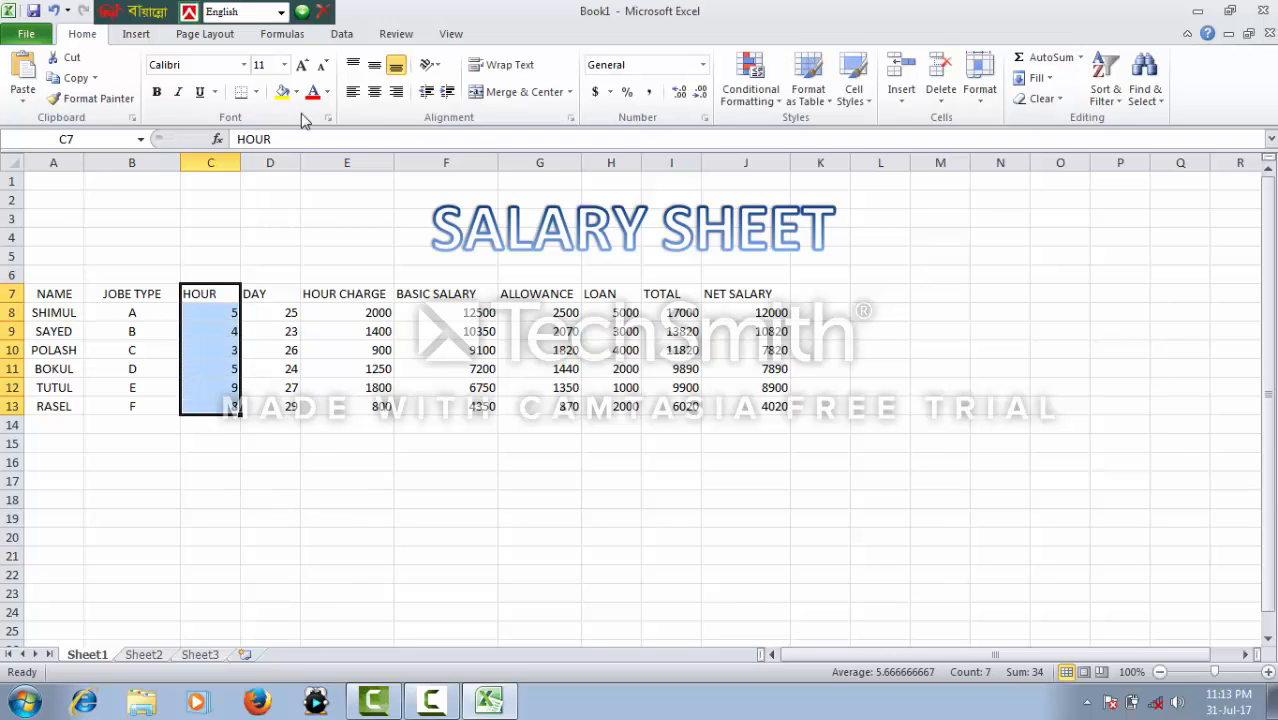
click(374, 91)
drag(288, 294, 297, 406)
click(374, 91)
Center the HOUR CHARGE and BASIC SALARY columns horizontally, from row 7 to row 13.
click(346, 295)
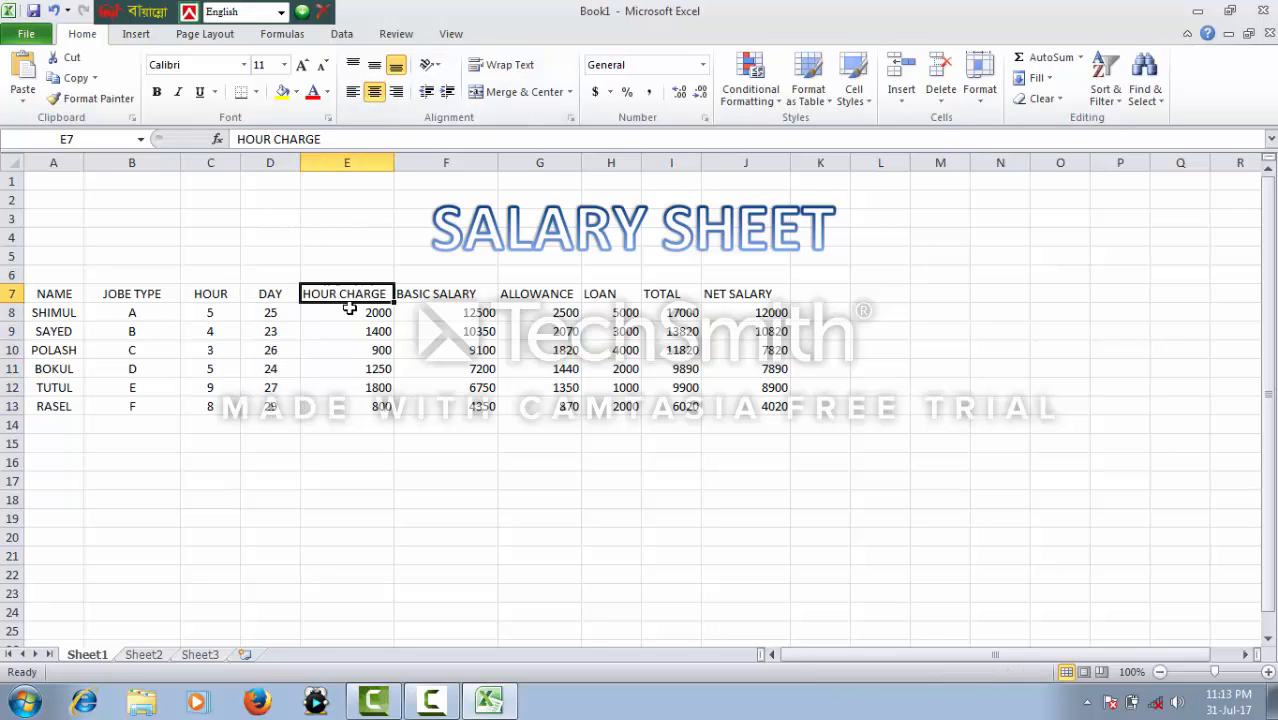
drag(349, 309, 360, 406)
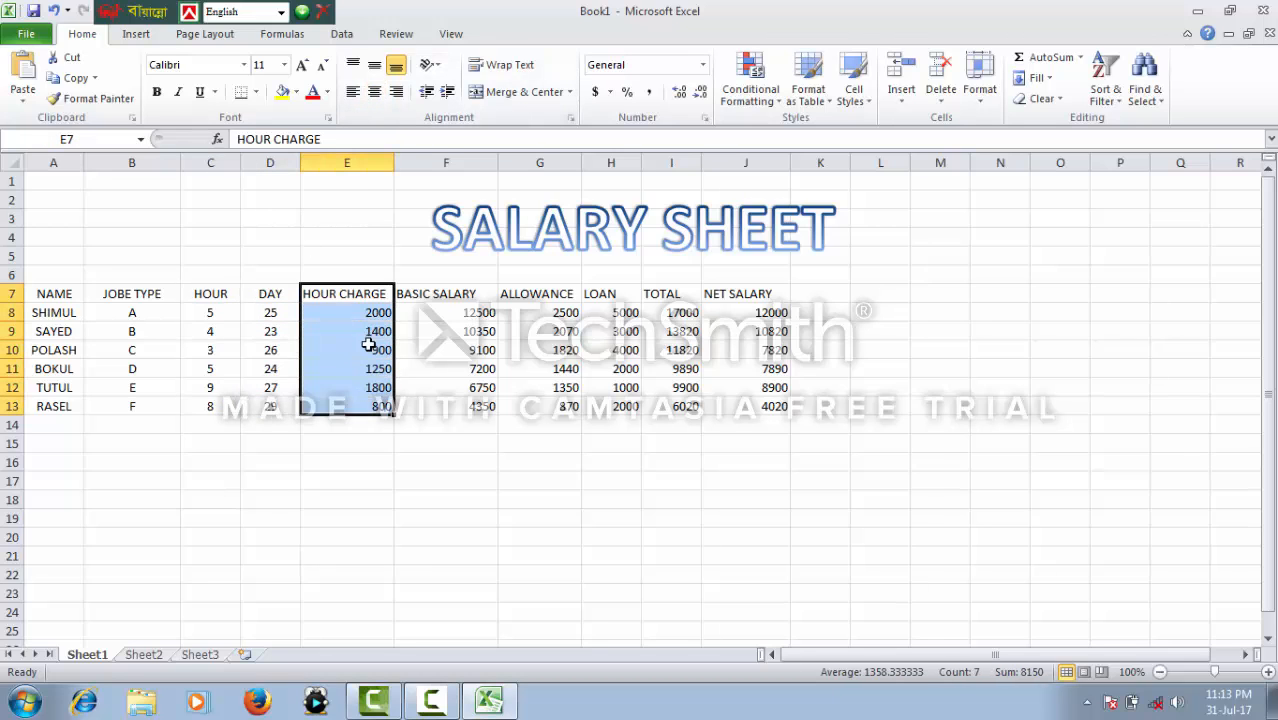
click(374, 92)
drag(455, 295, 460, 406)
click(376, 94)
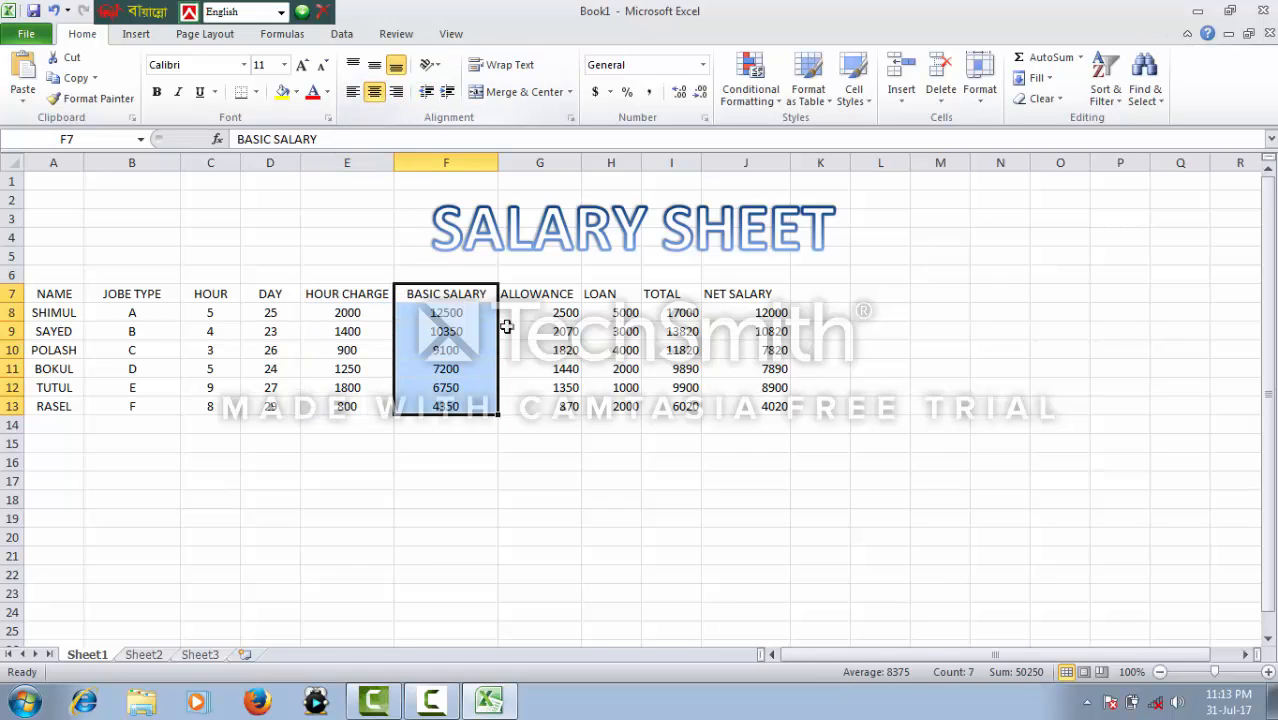
Center the ALLOWANCE, LOAN, TOTAL and NET SALARY columns horizontally, from row 7 to row 13.
drag(548, 300, 545, 408)
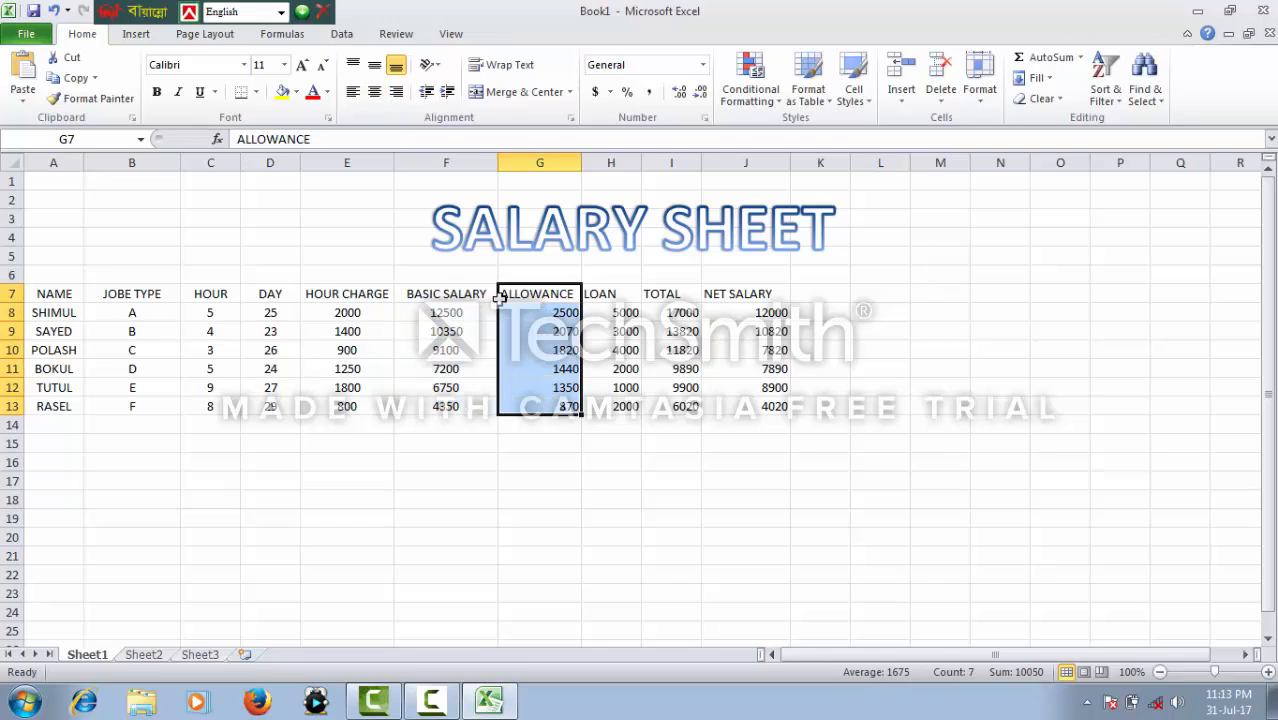
click(375, 93)
drag(629, 296, 628, 406)
click(374, 93)
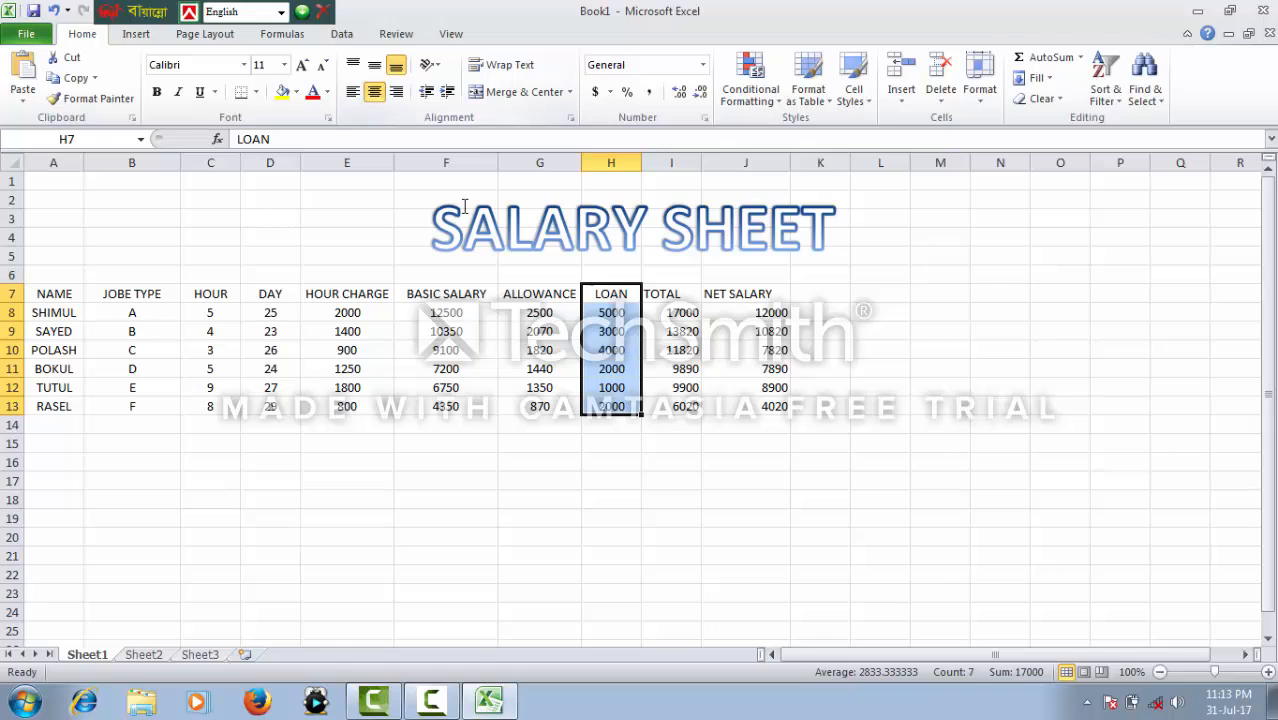
drag(665, 300, 673, 405)
click(374, 92)
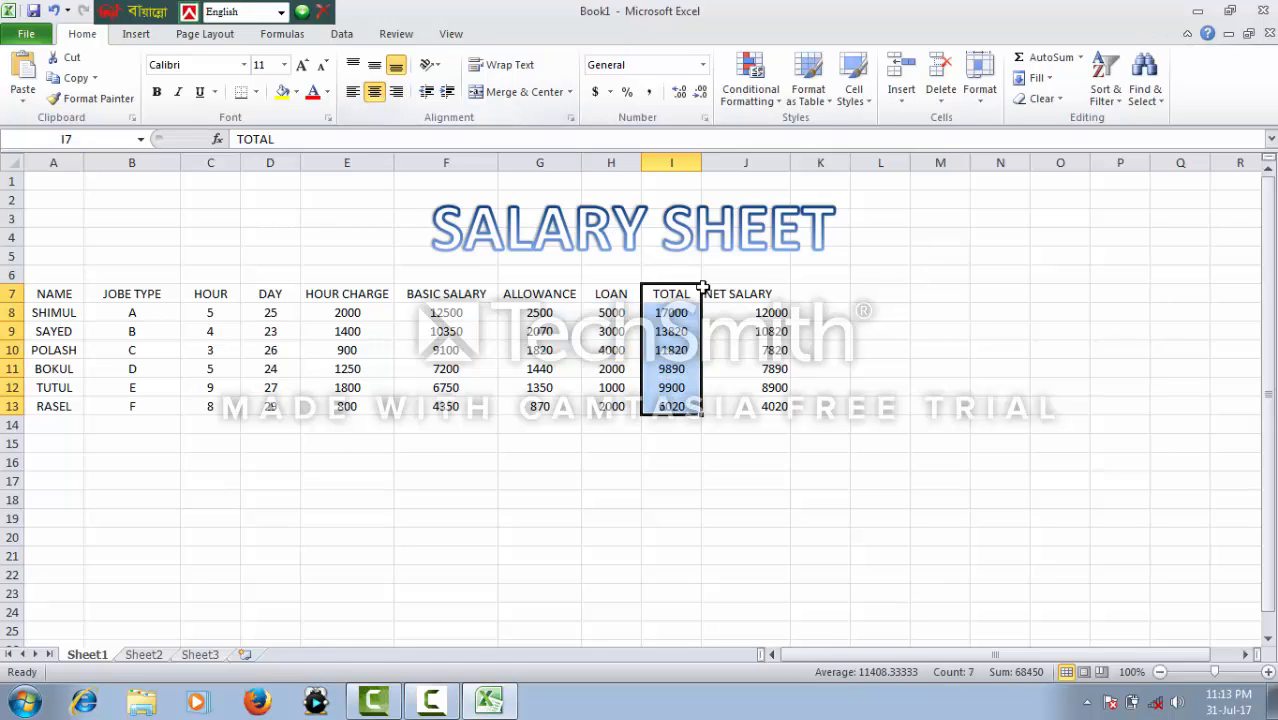
drag(740, 296, 746, 404)
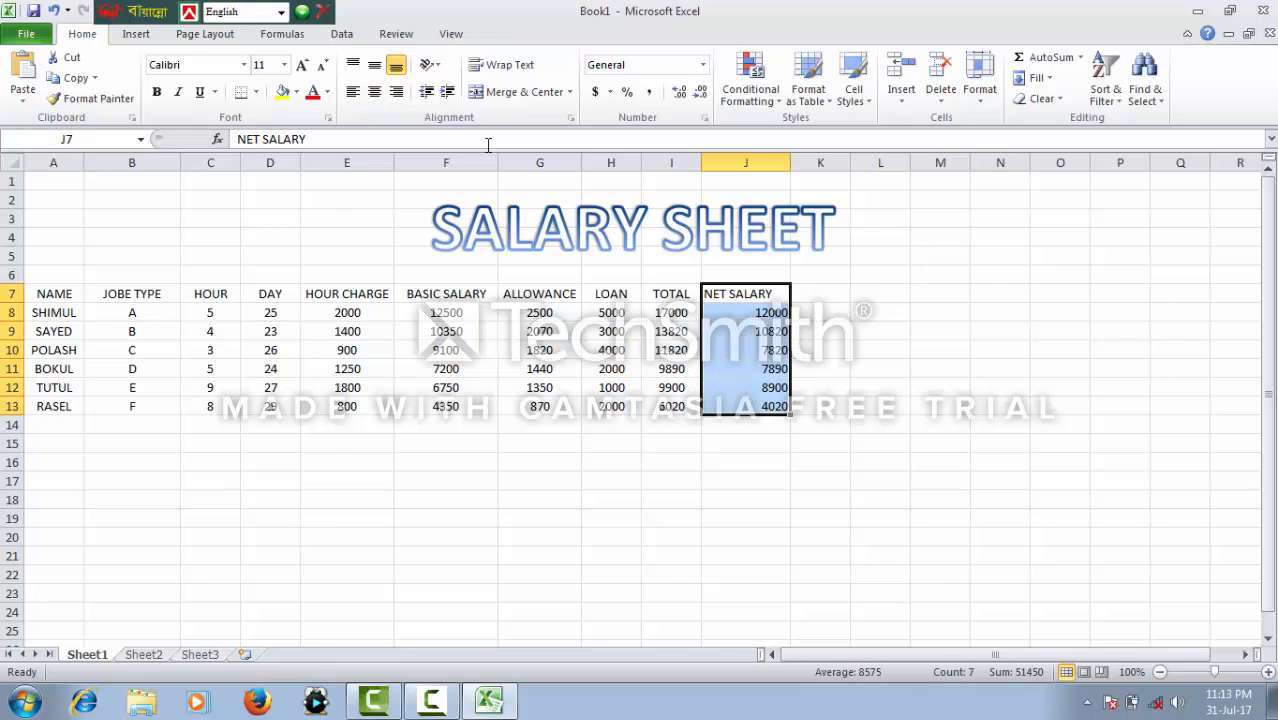
click(374, 92)
Fill the header cells A7:J7 with the standard dark blue color and make their text white.
click(428, 345)
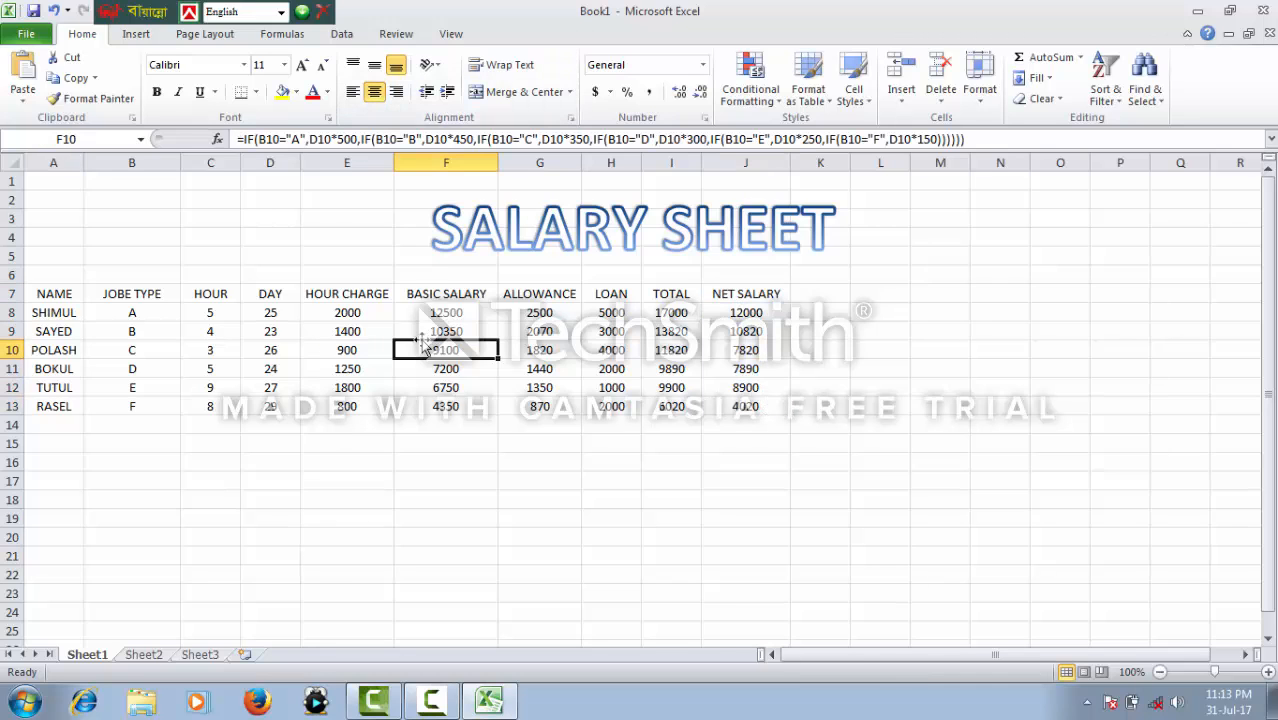
click(10, 293)
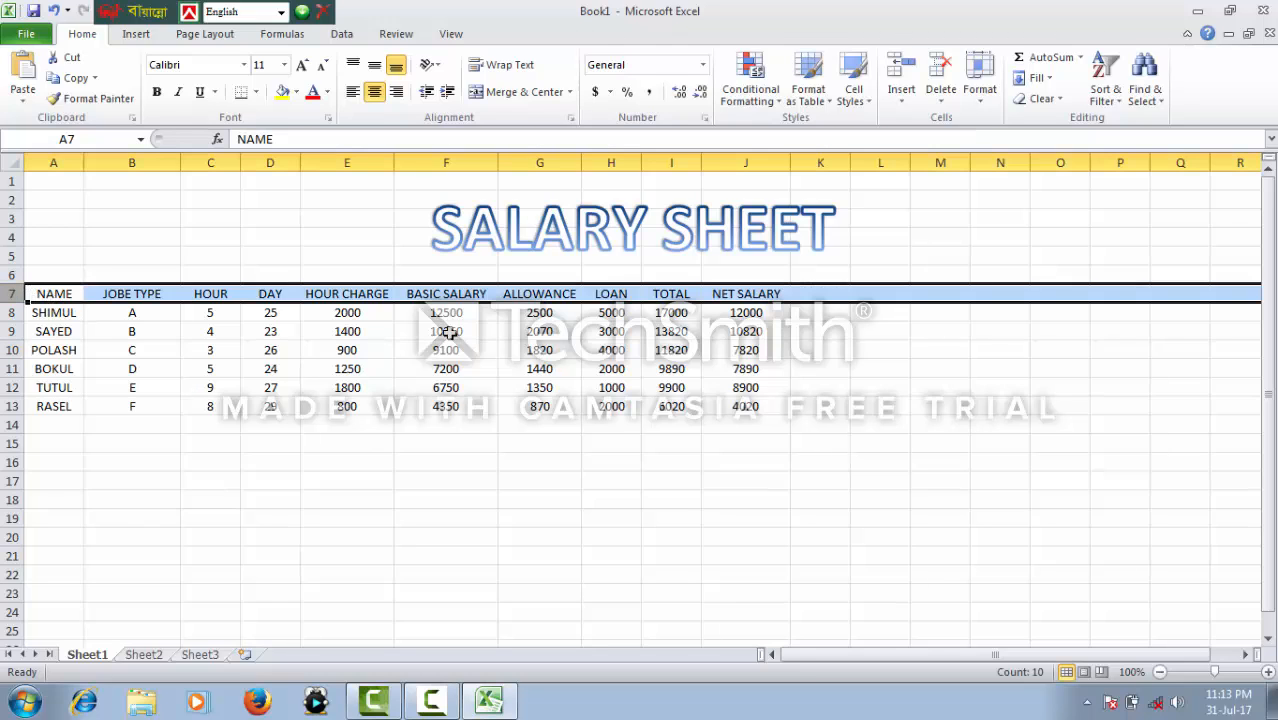
click(411, 295)
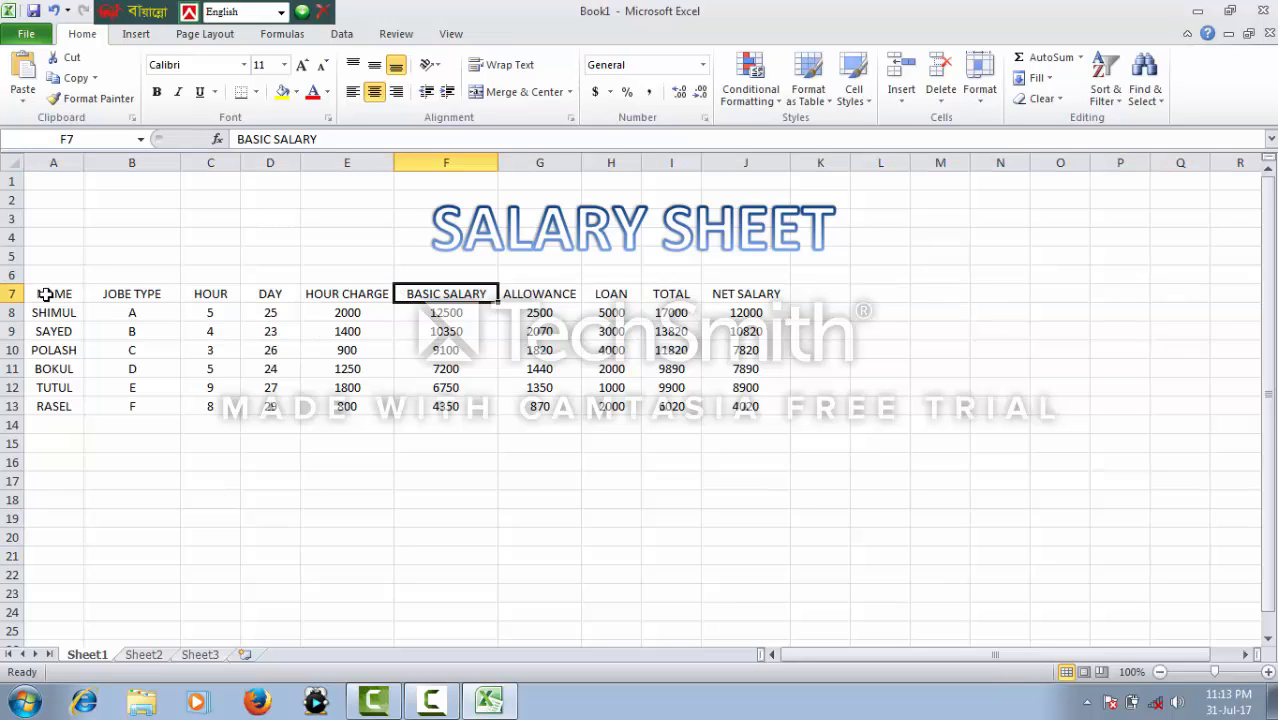
drag(46, 293, 736, 294)
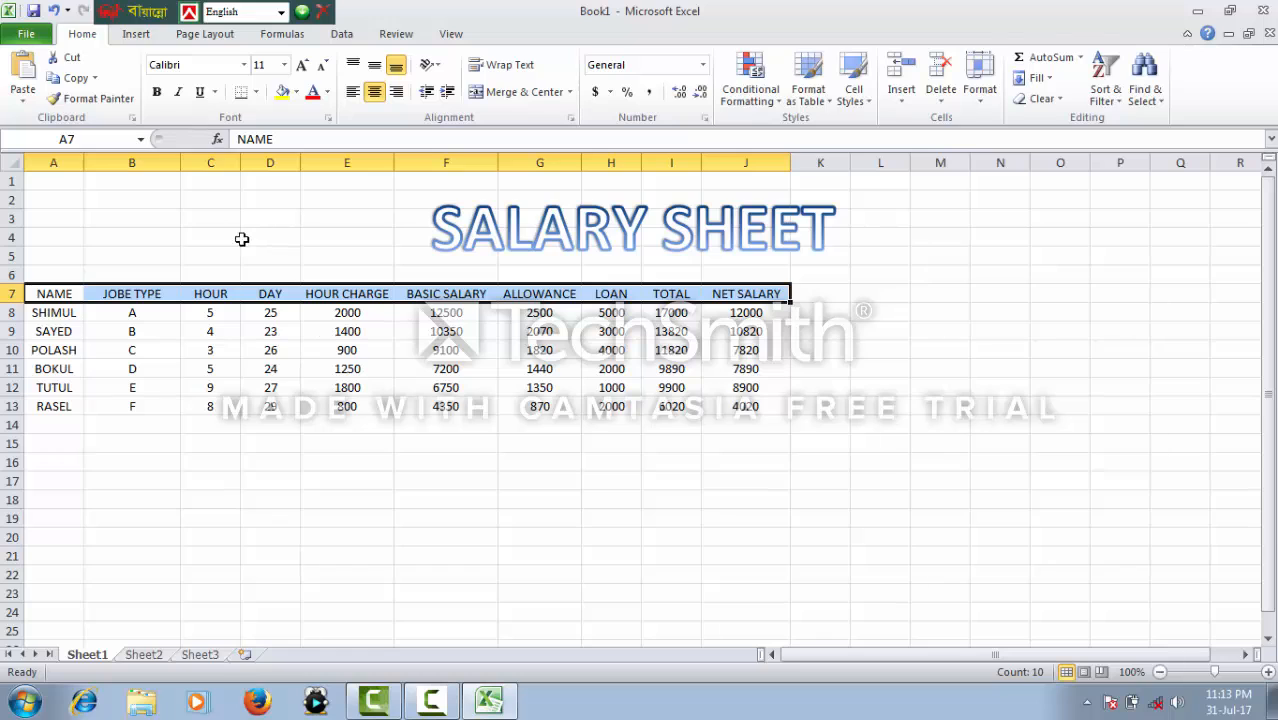
click(296, 93)
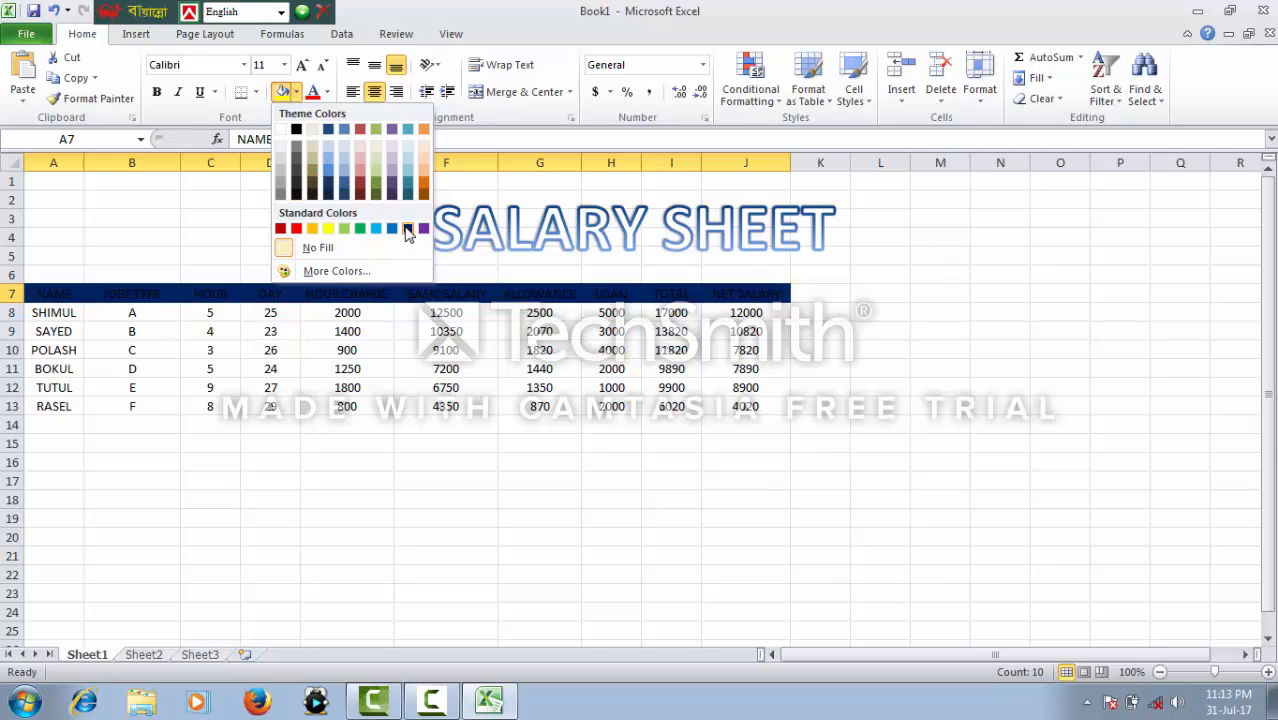
click(408, 229)
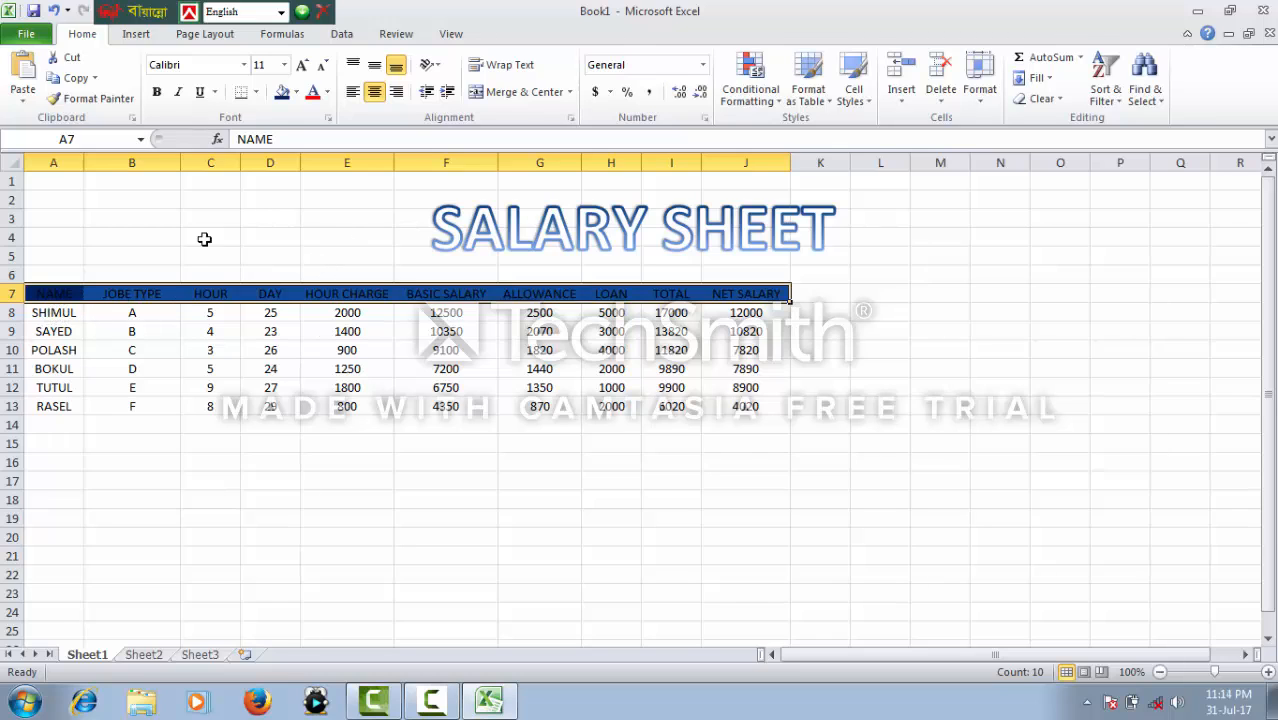
click(326, 92)
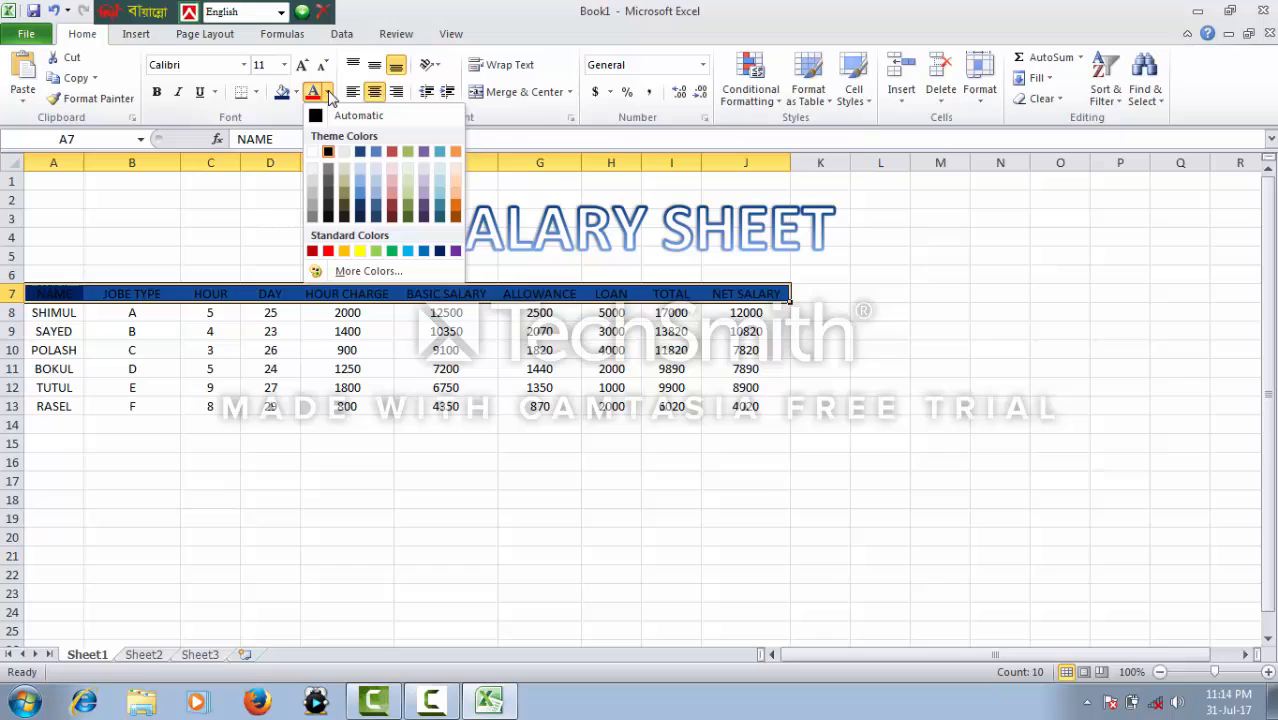
click(311, 153)
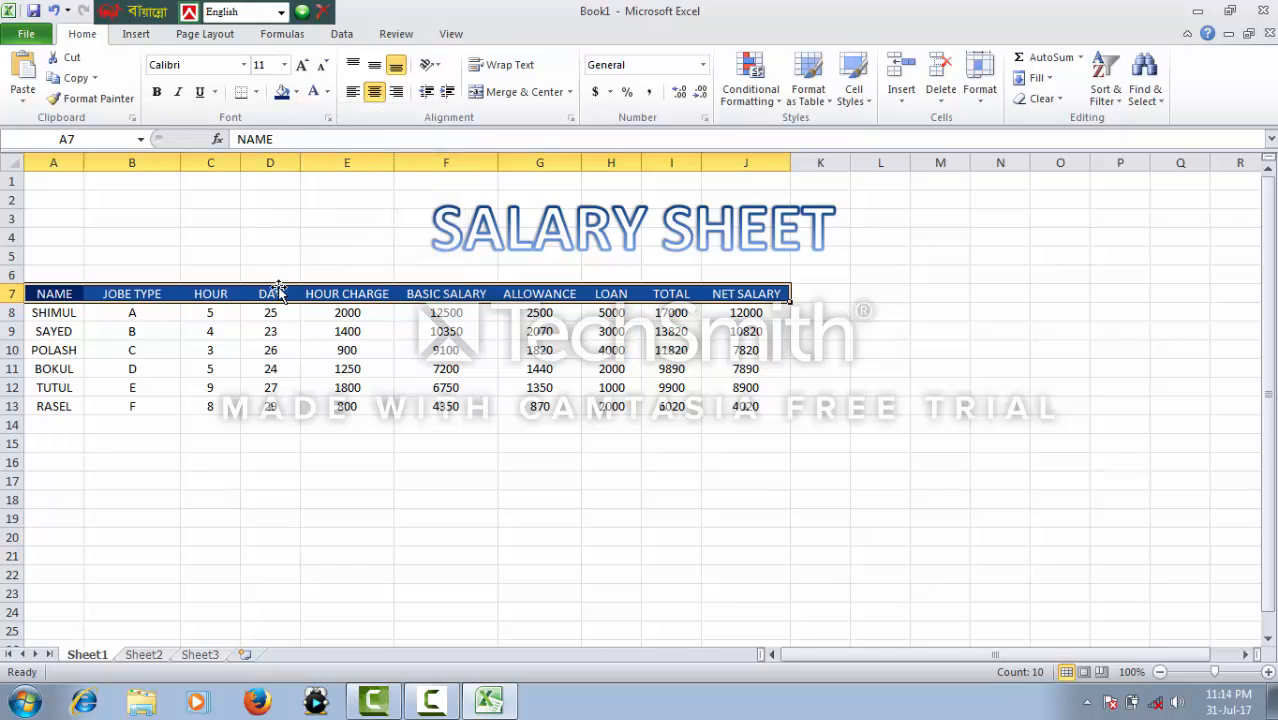
click(378, 313)
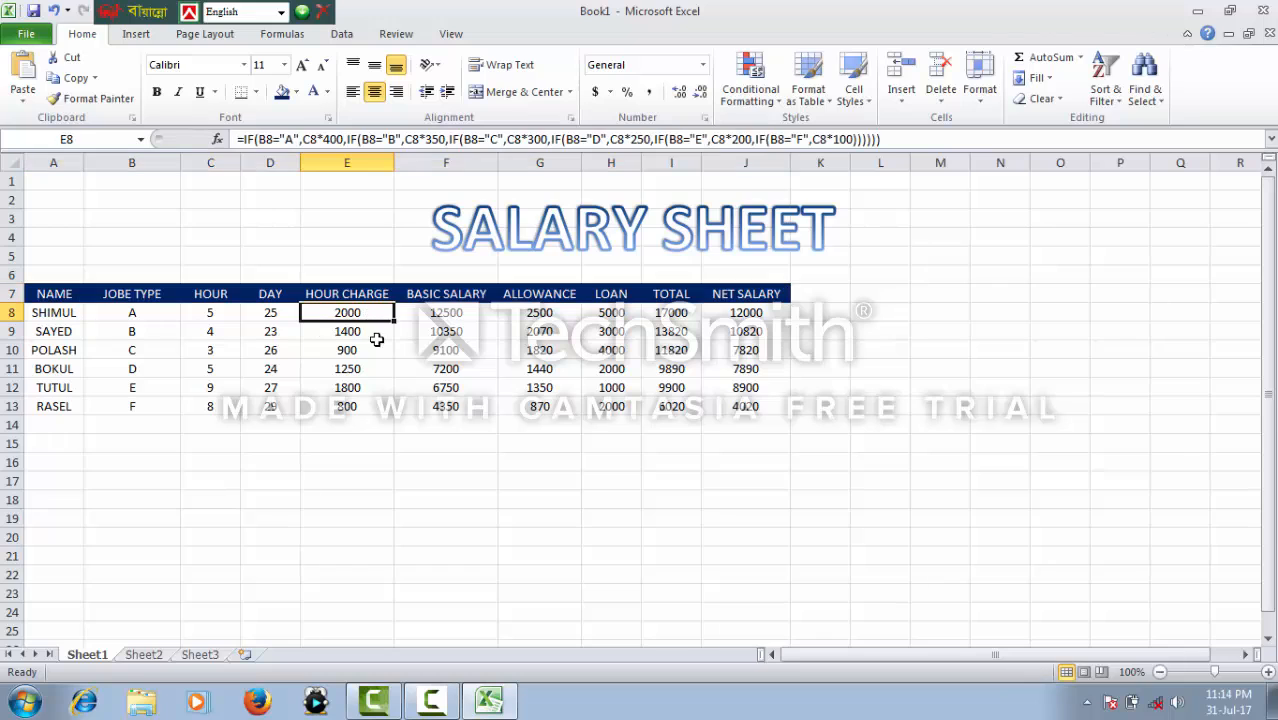
click(114, 318)
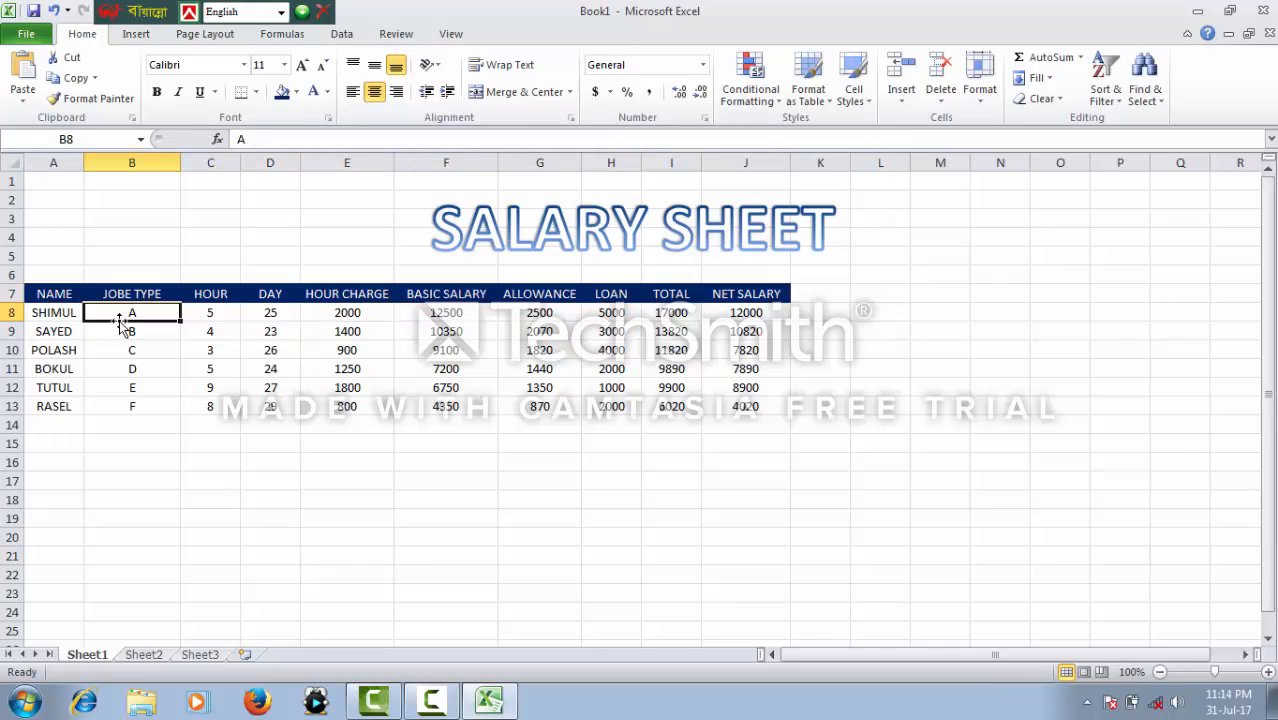
click(472, 455)
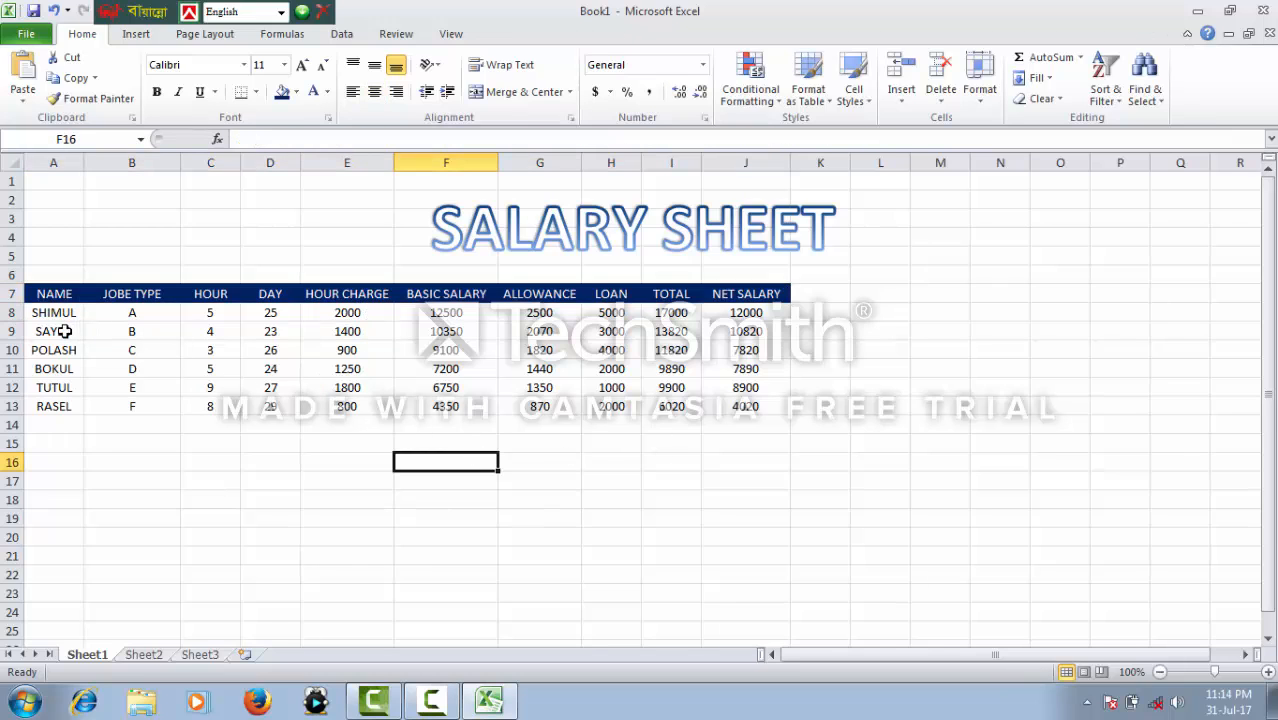
Fill the NAME column cells A8:A13 with black and make their text white.
drag(53, 313, 41, 403)
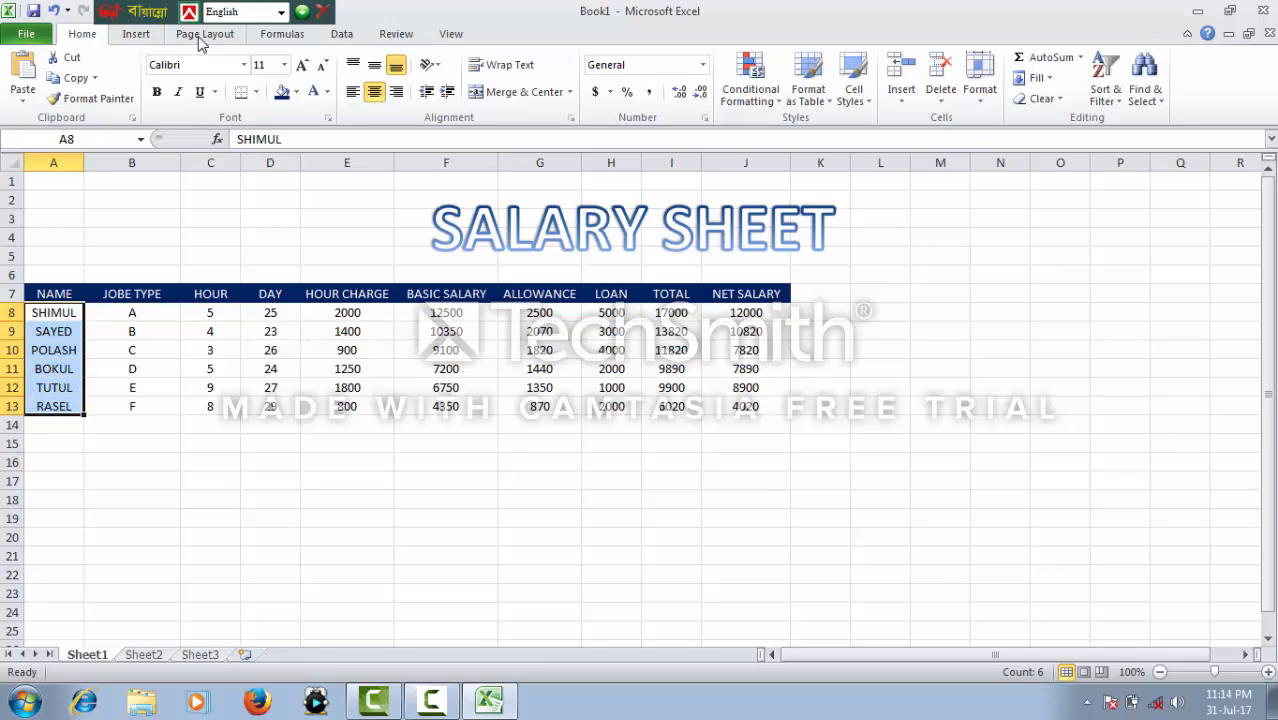
click(296, 92)
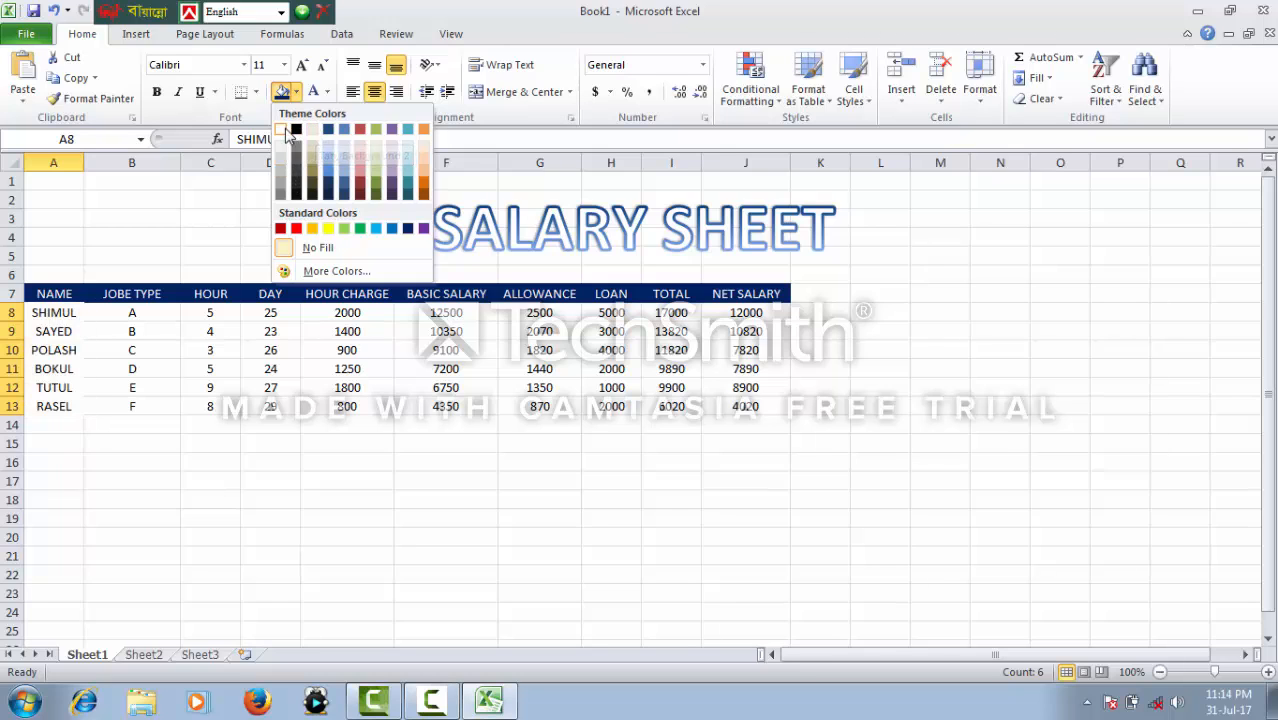
click(297, 131)
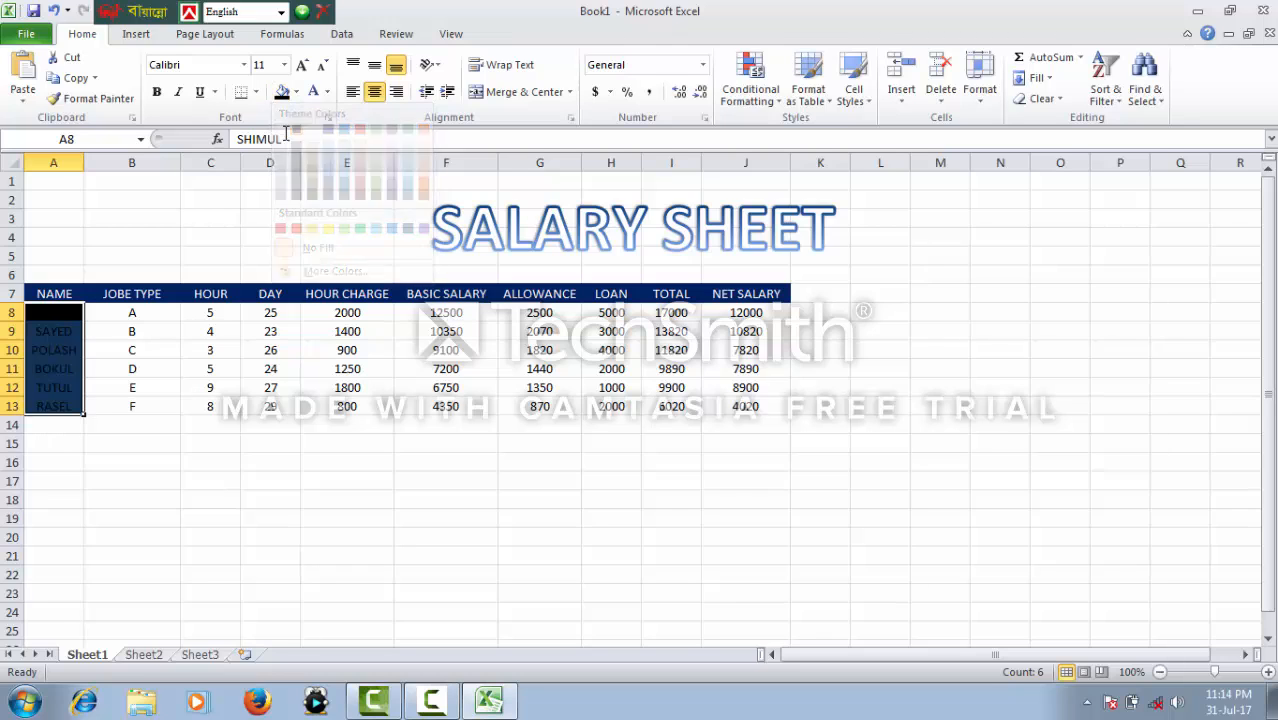
click(327, 92)
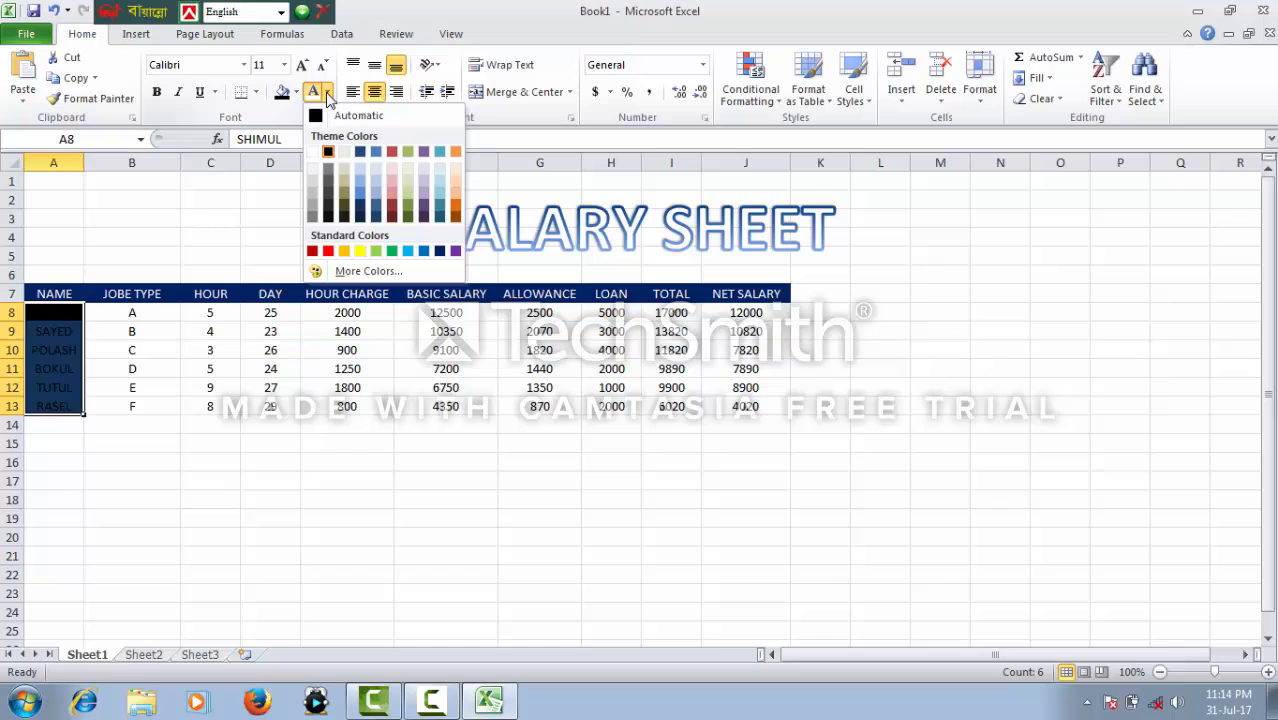
click(313, 152)
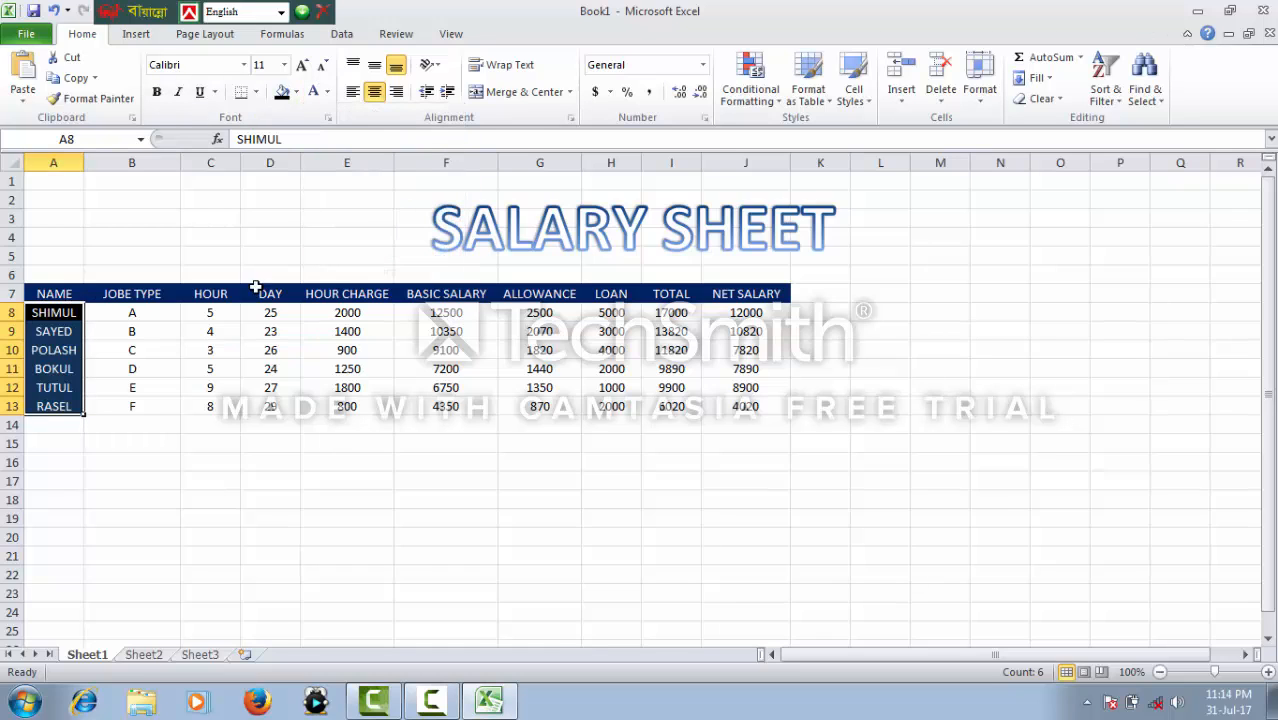
Fill the JOBE TYPE cells B8:B13 with standard red and make their text white.
click(135, 314)
drag(159, 313, 138, 404)
click(296, 92)
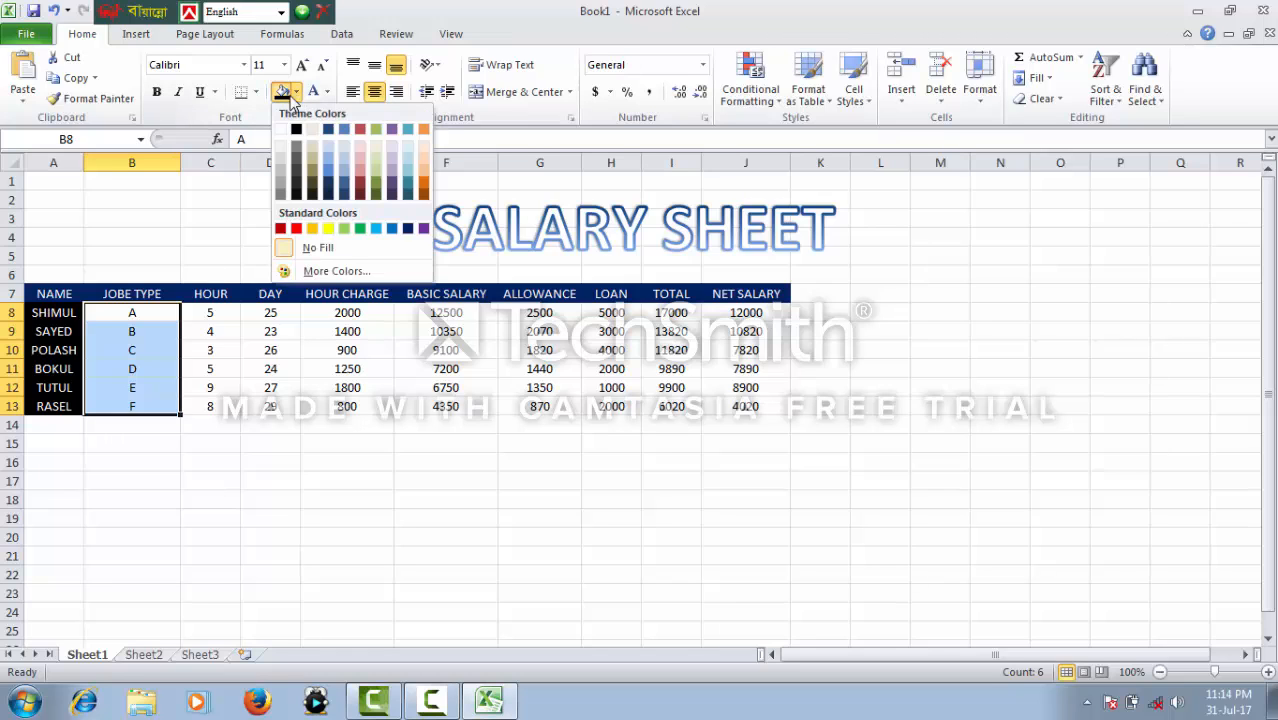
click(296, 229)
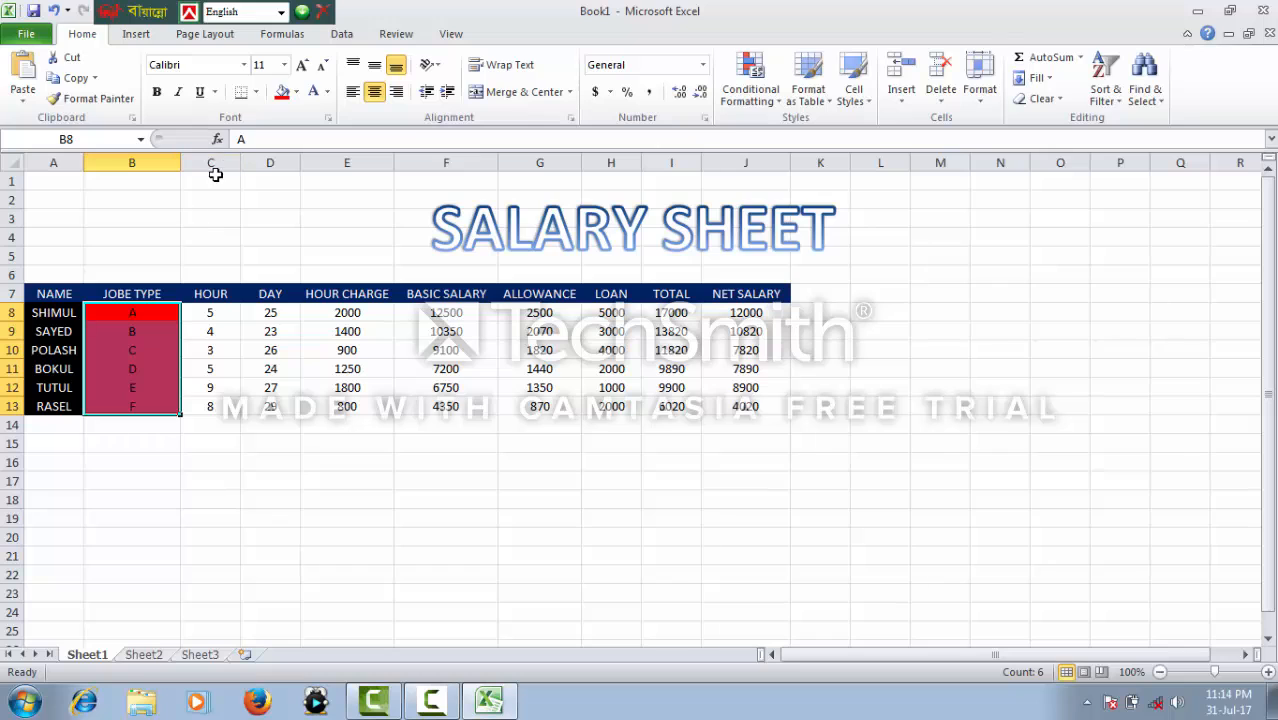
click(327, 92)
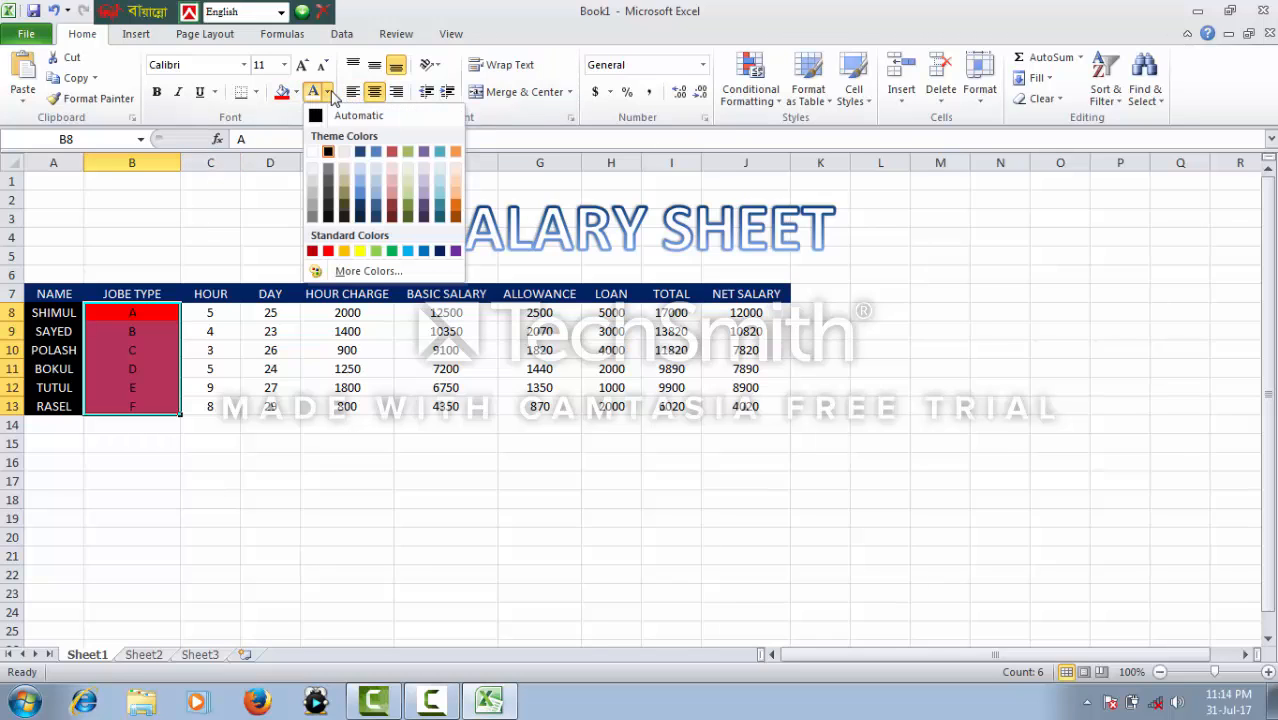
click(318, 155)
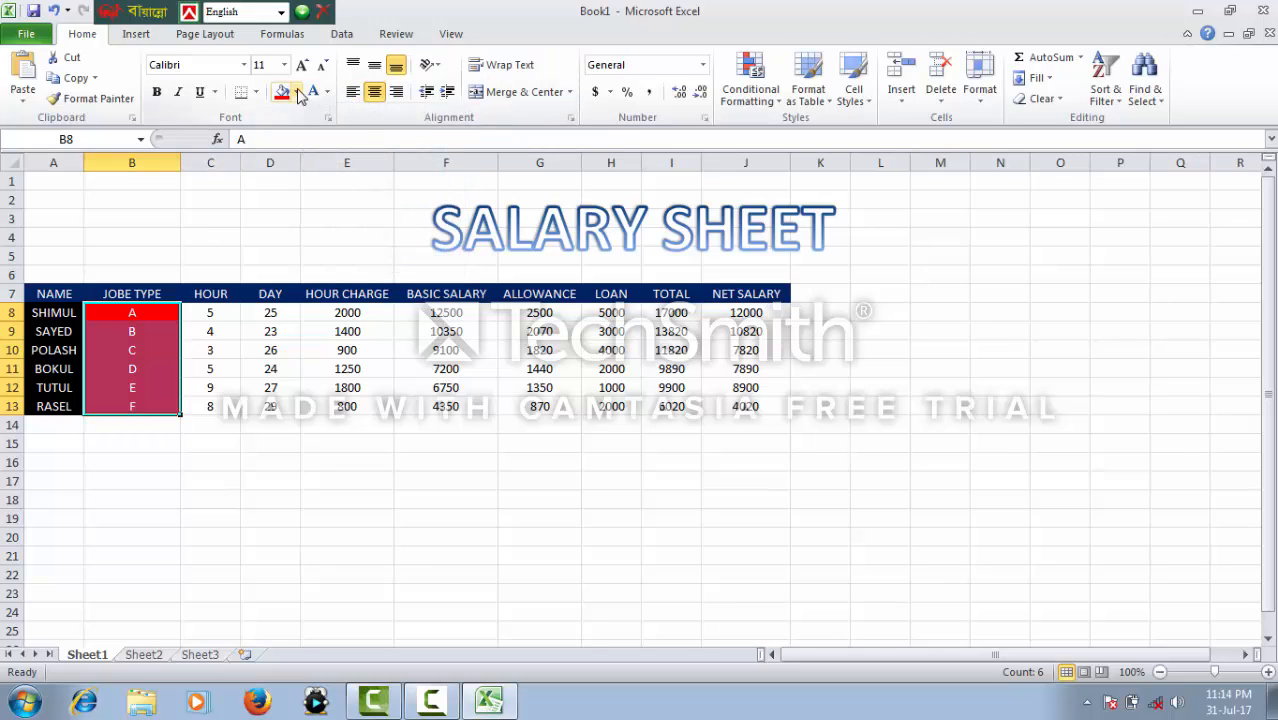
Fill the HOUR cells C8:C13 with the dark blue theme color and make their text white.
click(208, 315)
drag(220, 331, 214, 405)
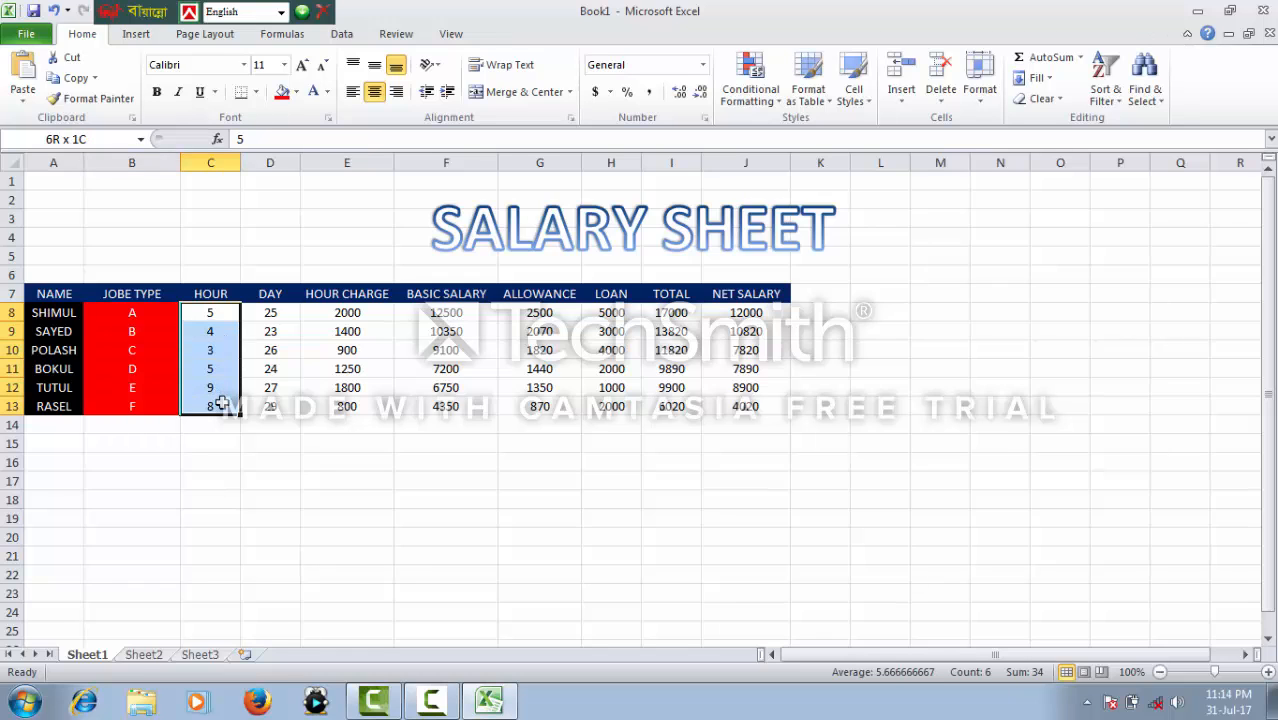
click(297, 92)
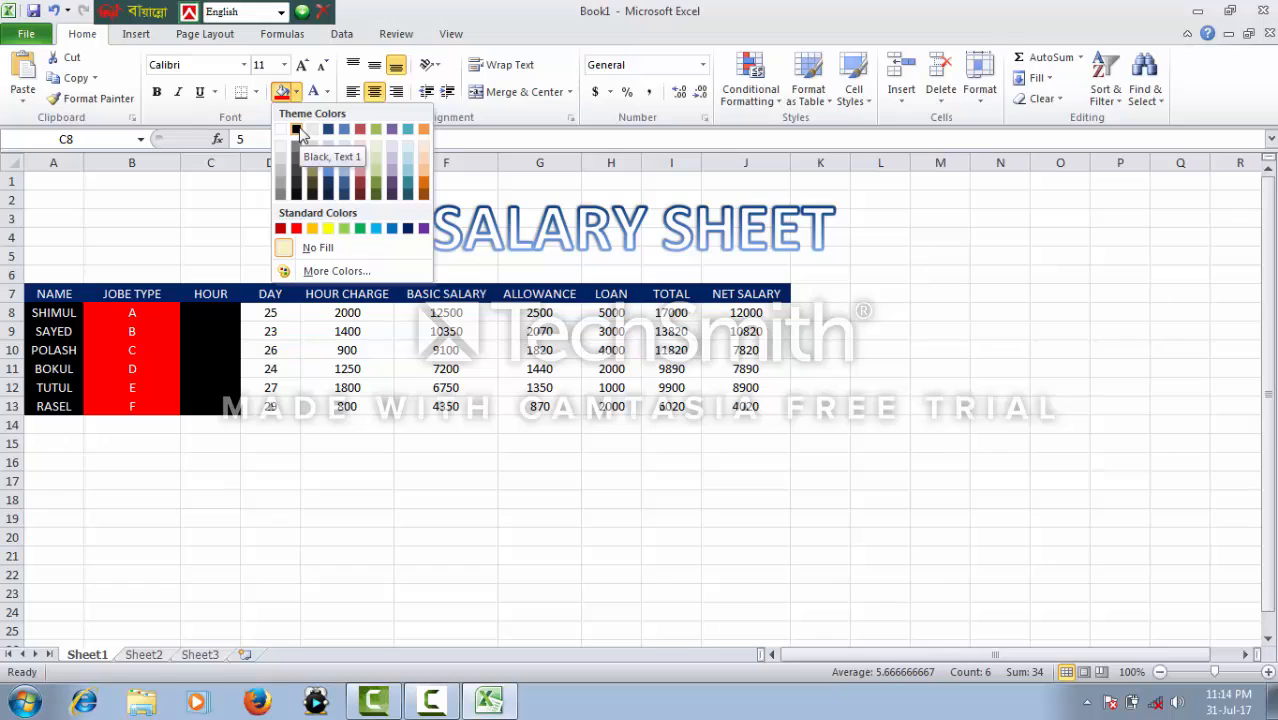
click(328, 129)
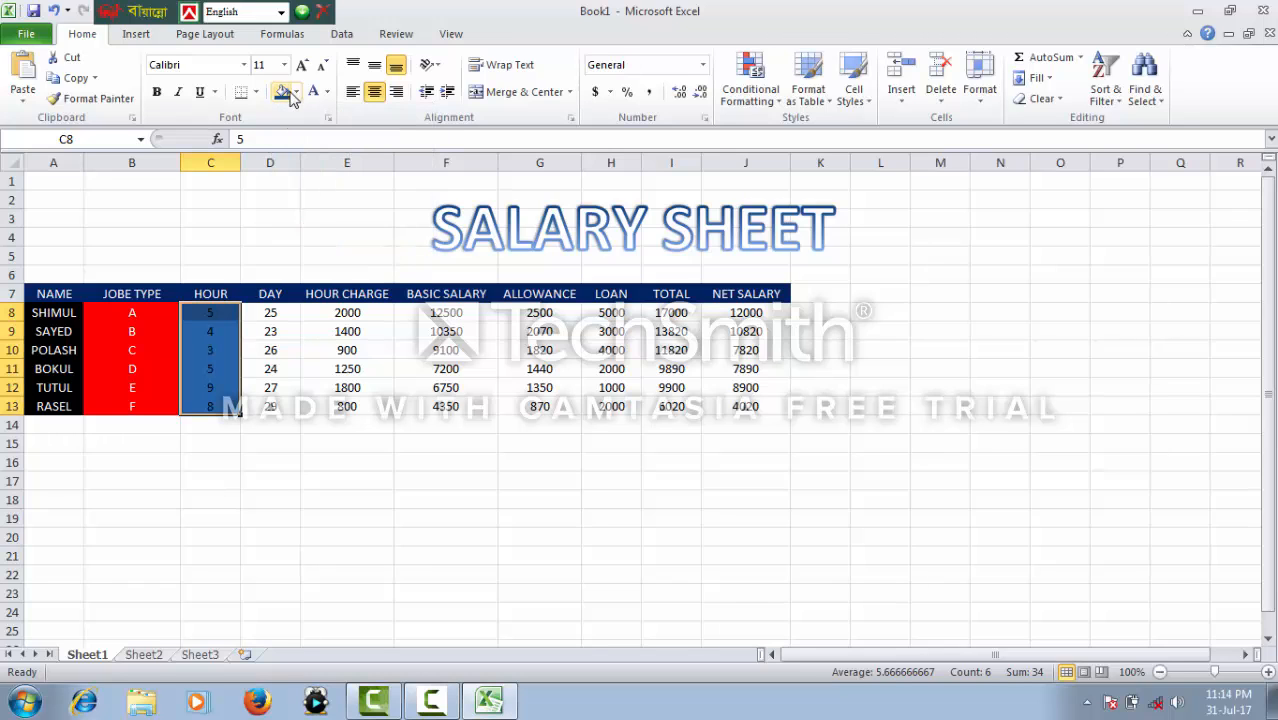
click(327, 92)
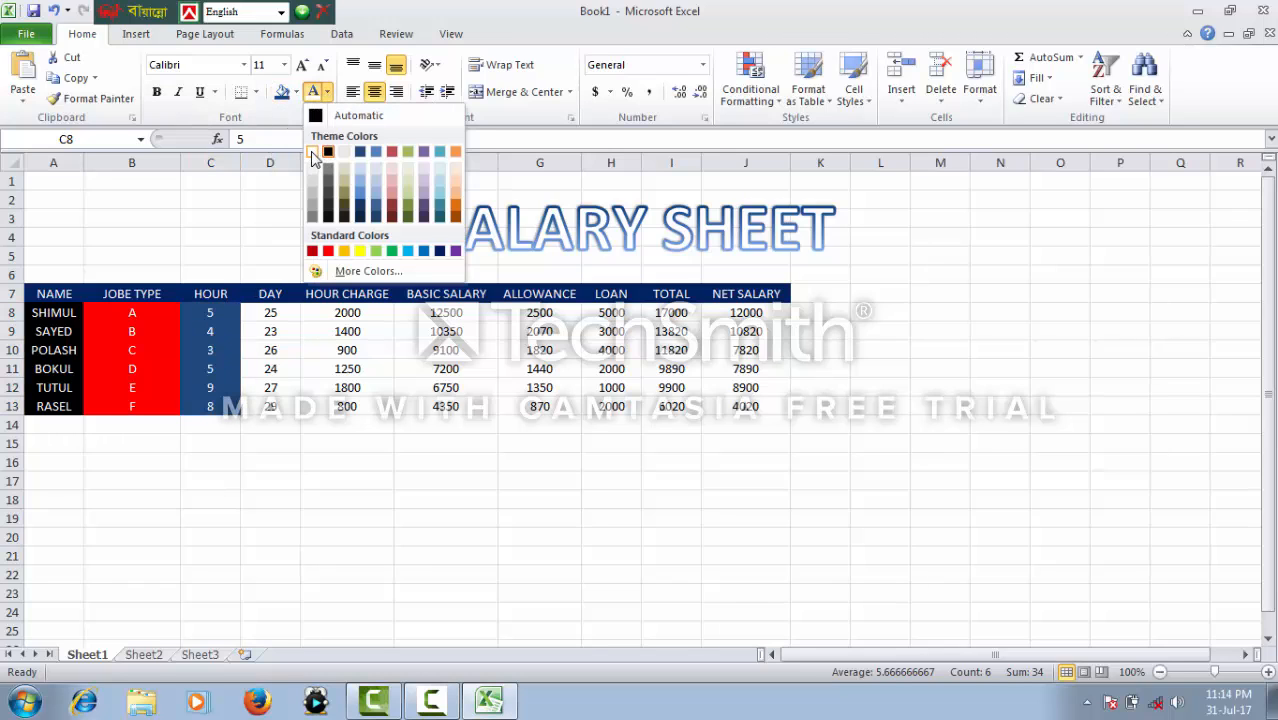
click(312, 152)
drag(272, 312, 271, 385)
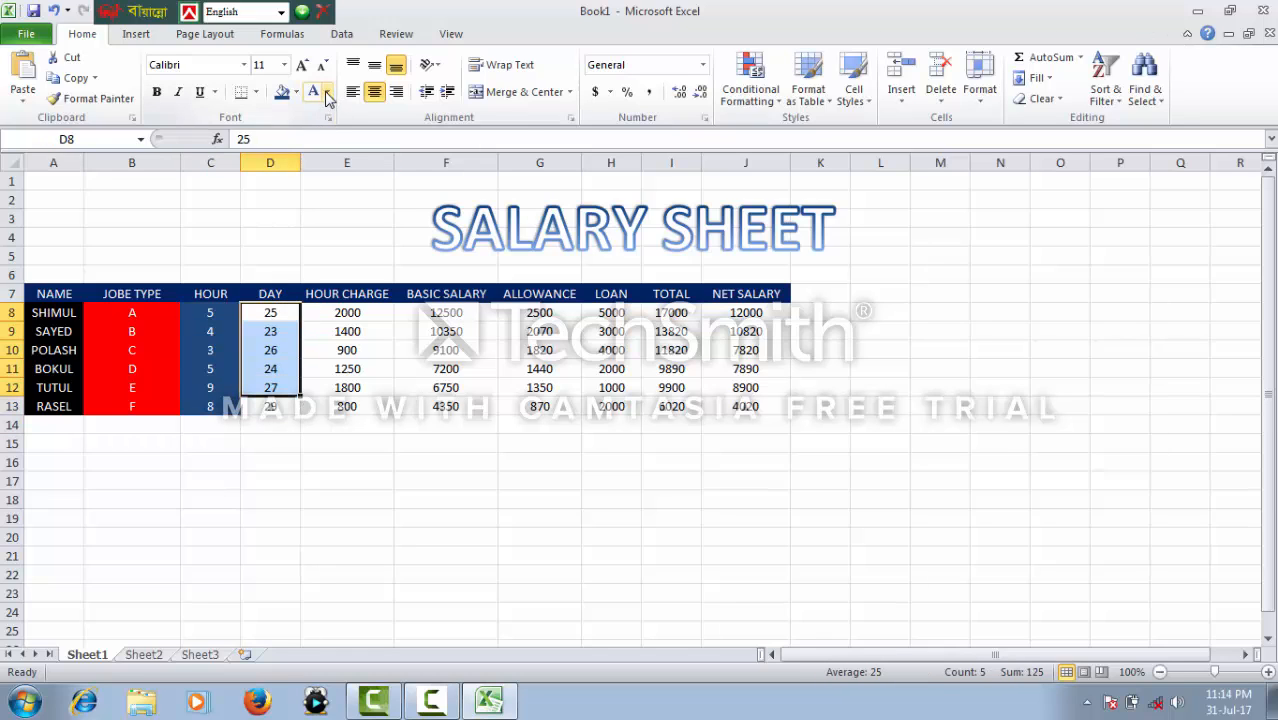
click(296, 91)
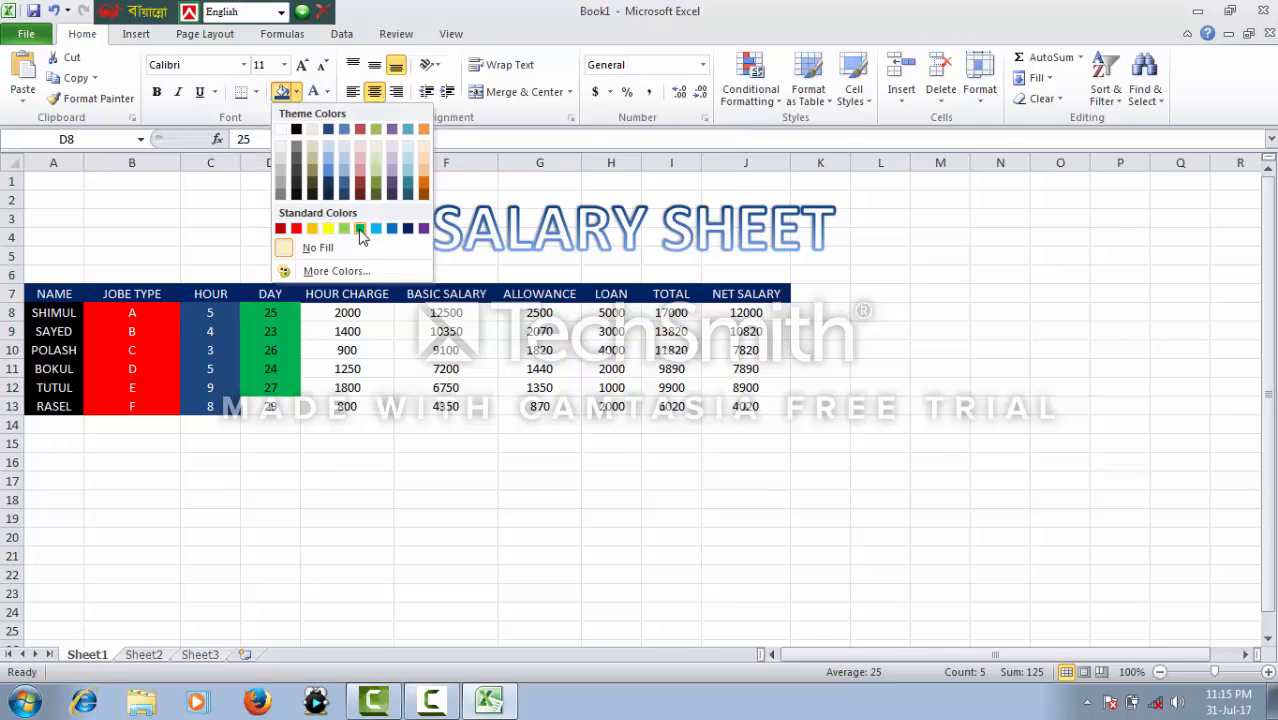
click(272, 311)
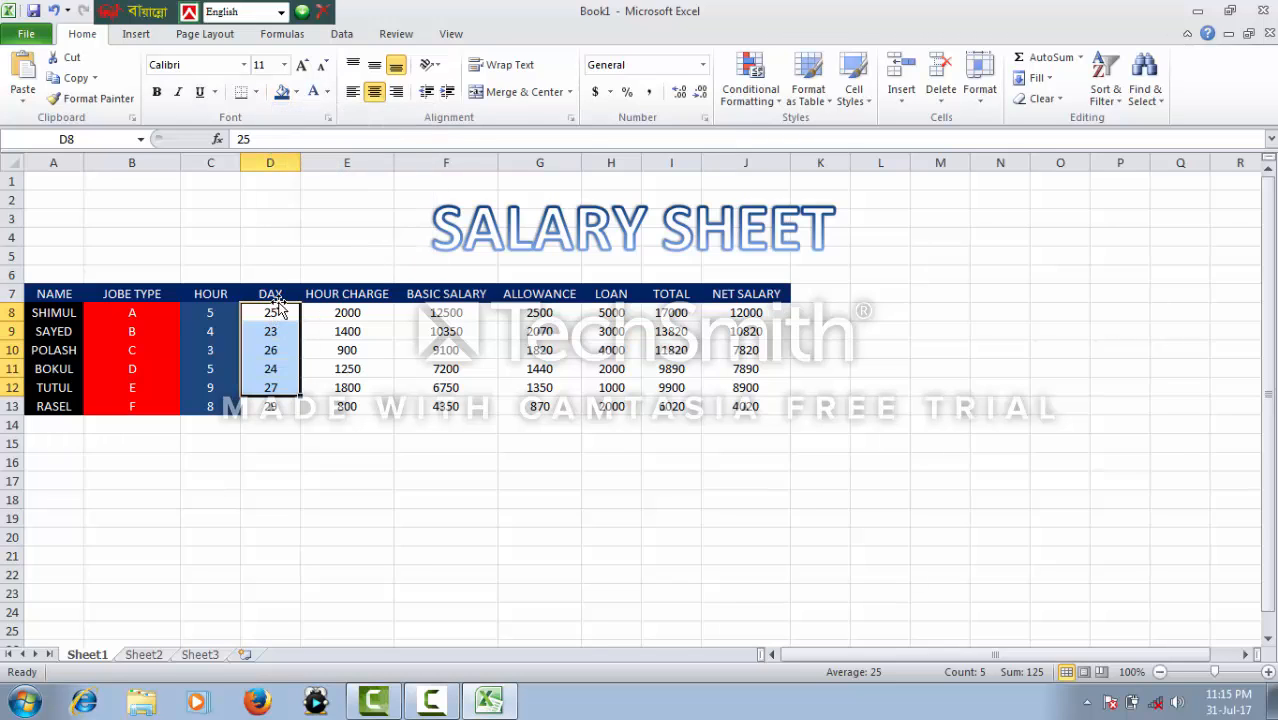
drag(268, 398, 270, 416)
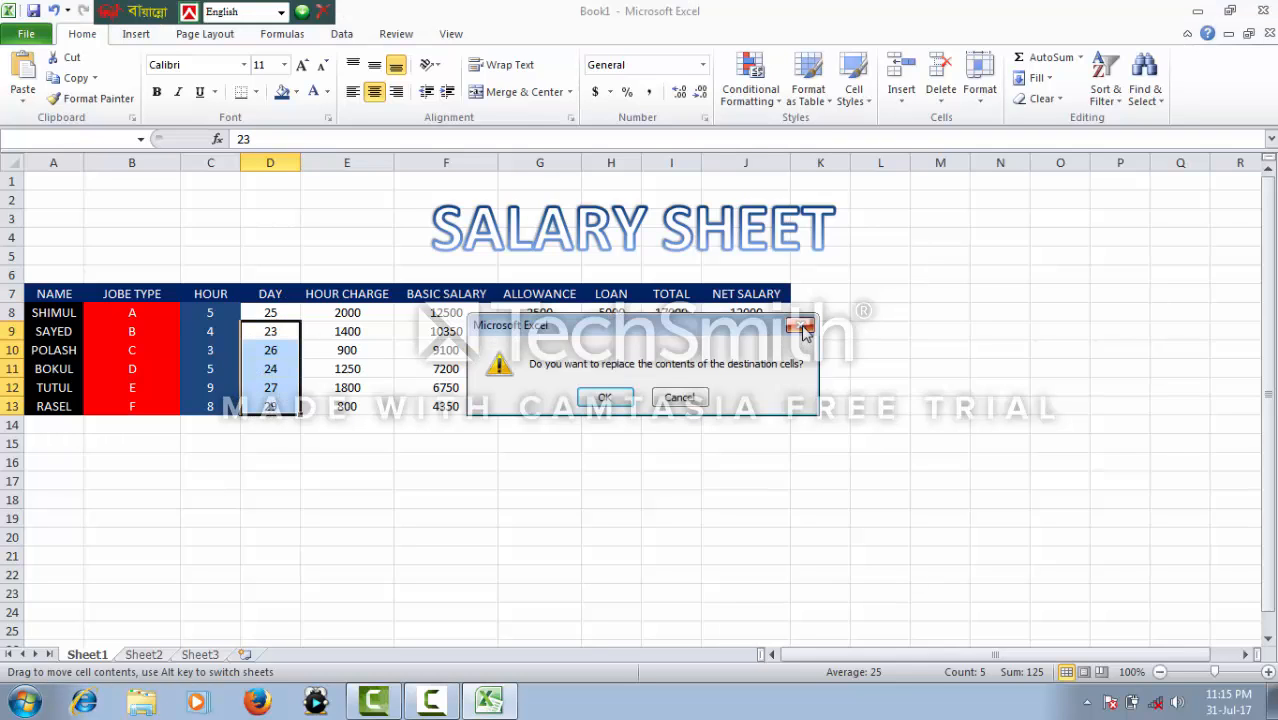
click(806, 330)
click(270, 295)
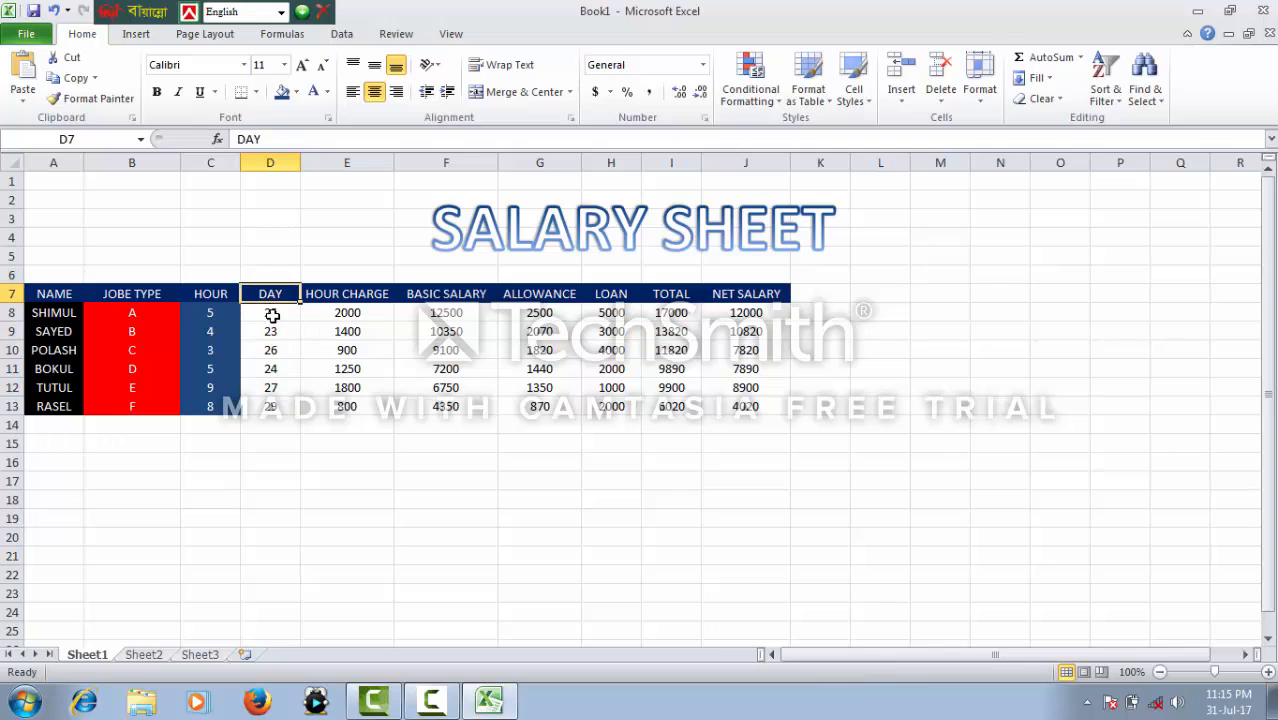
Fill the DAY cells D8:D13 with standard green and make their text white.
drag(270, 314, 270, 405)
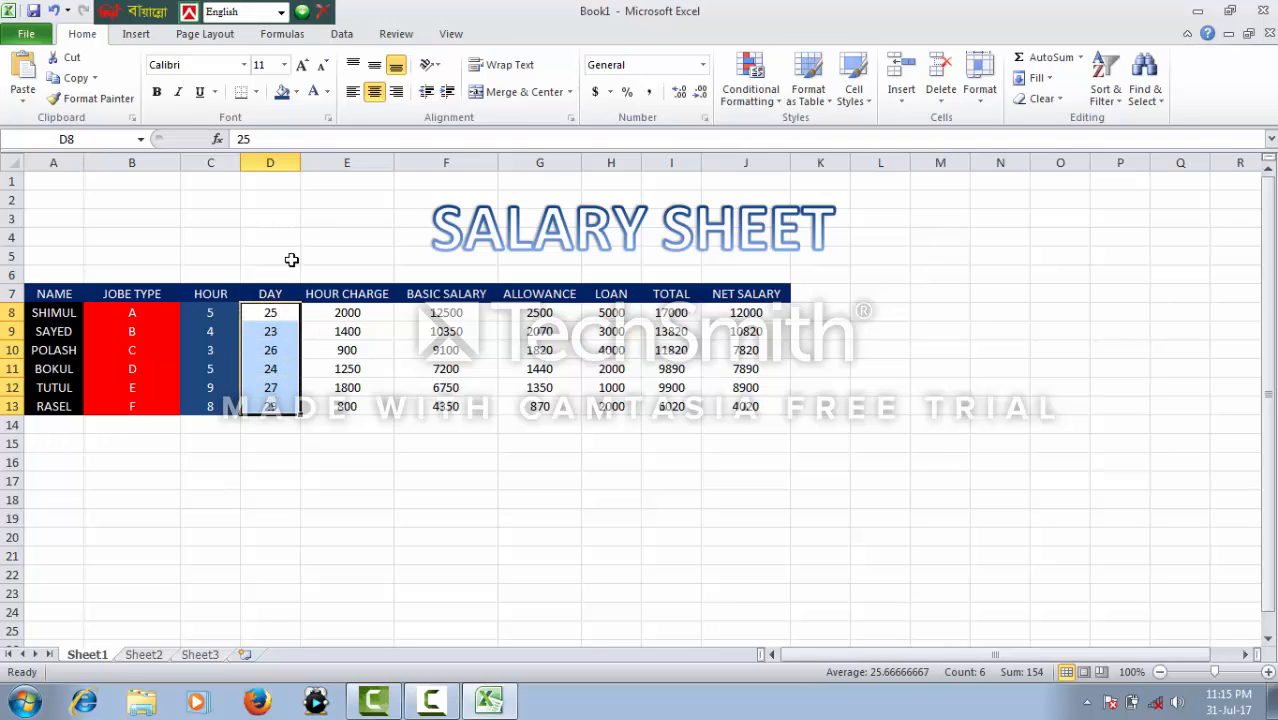
click(296, 91)
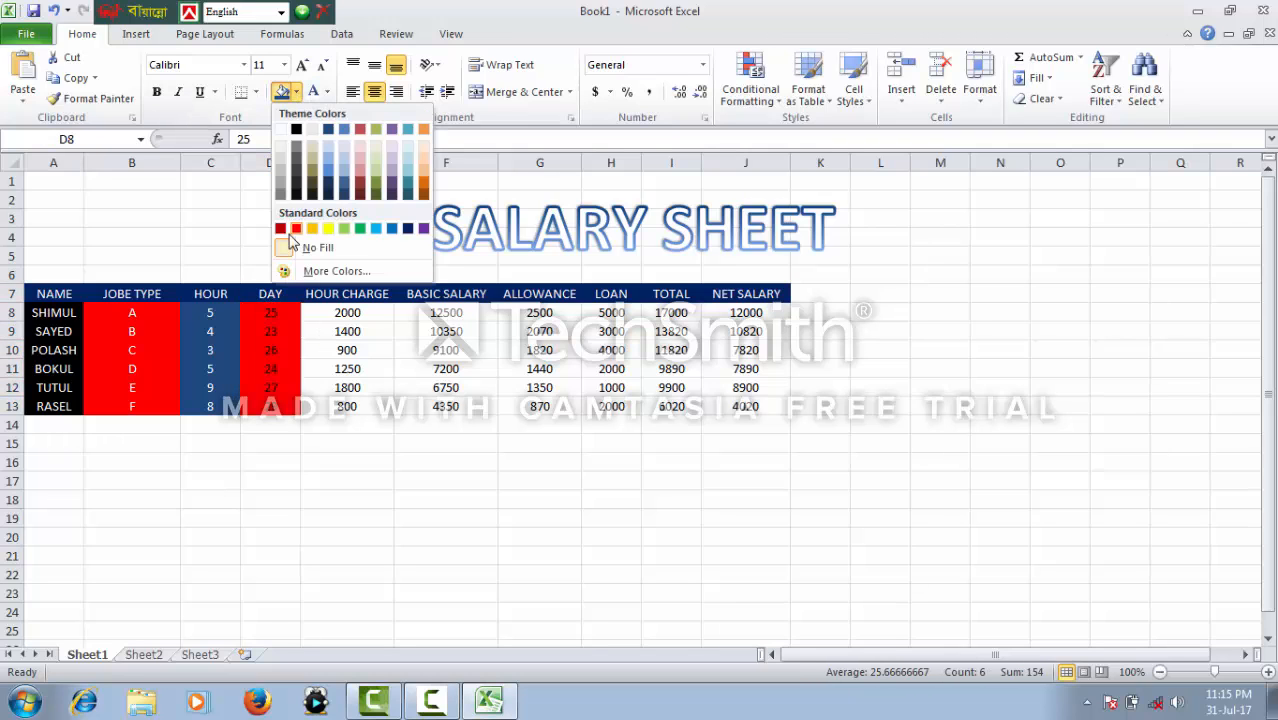
click(361, 230)
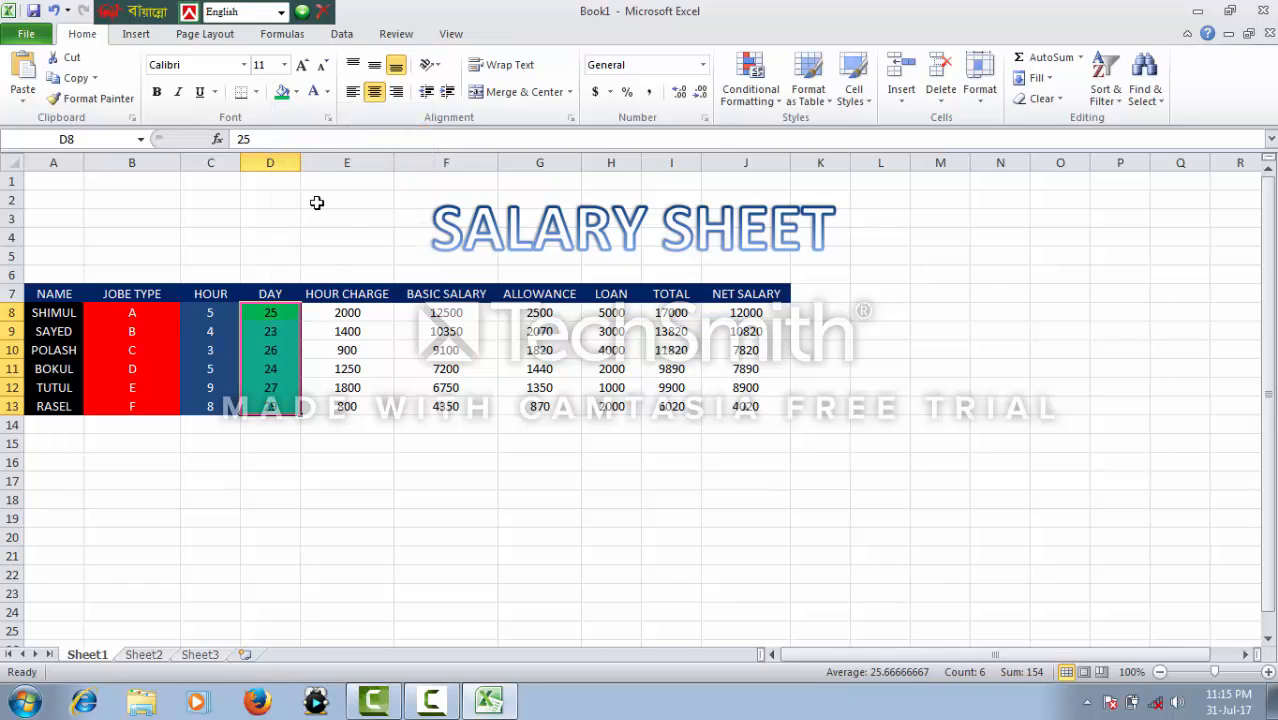
click(327, 91)
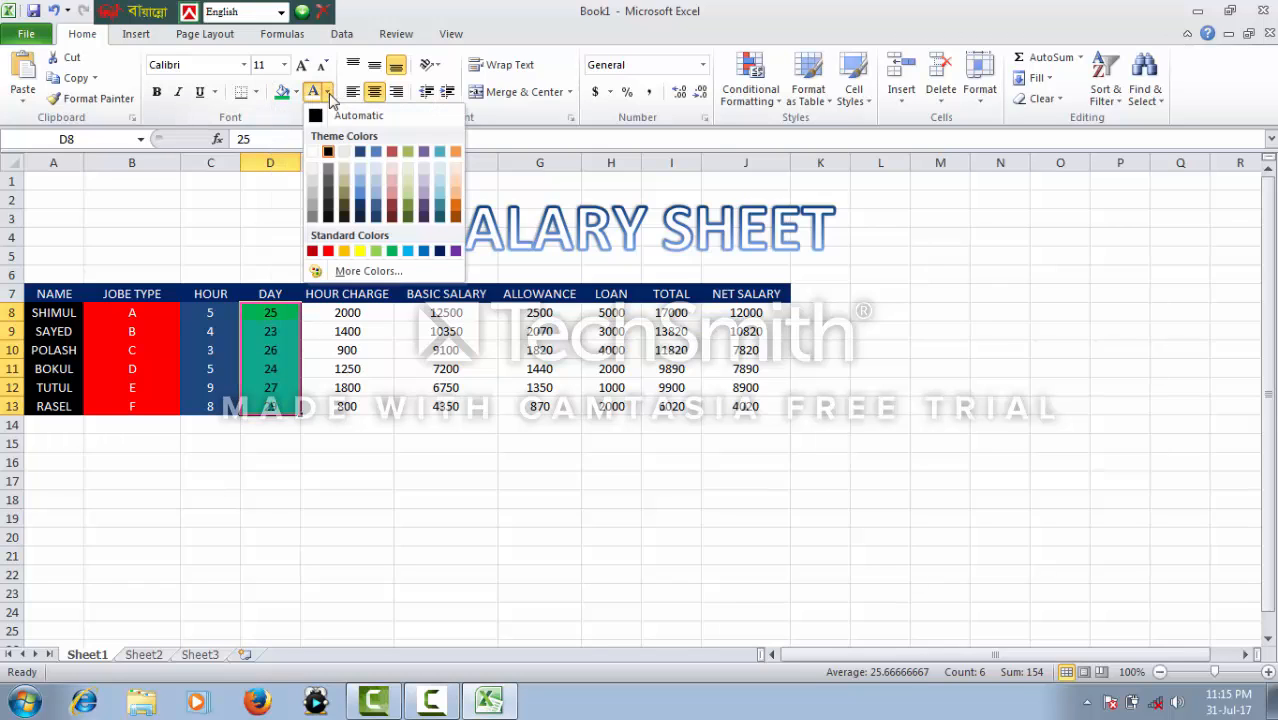
click(320, 151)
Fill the HOUR CHARGE cells E8:E13 with the near-black dark gray theme color and make their text white.
drag(352, 312, 350, 406)
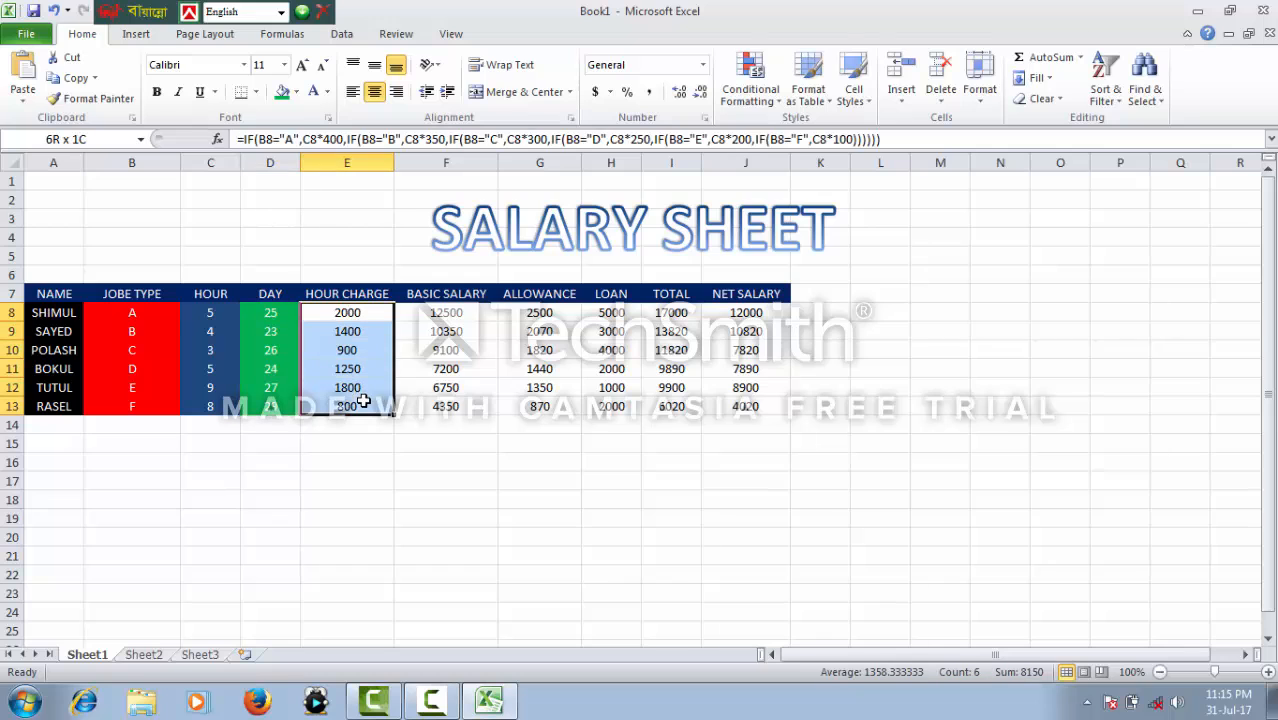
click(296, 91)
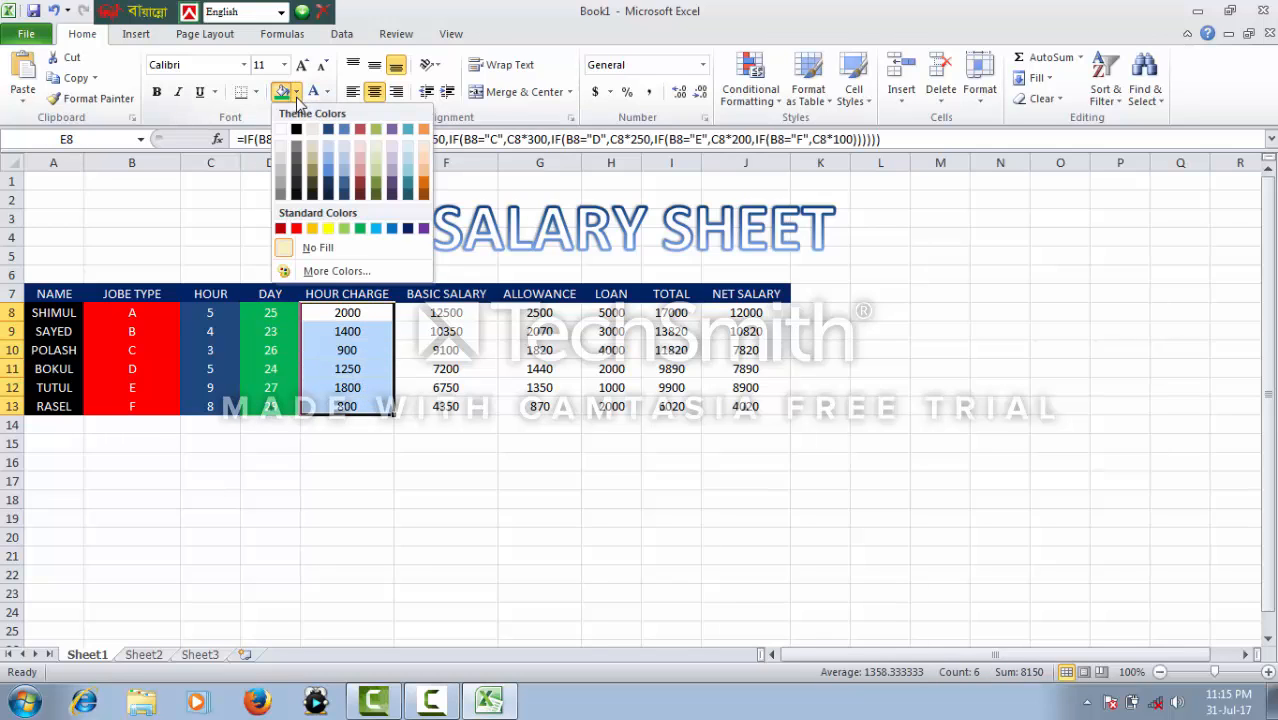
click(292, 180)
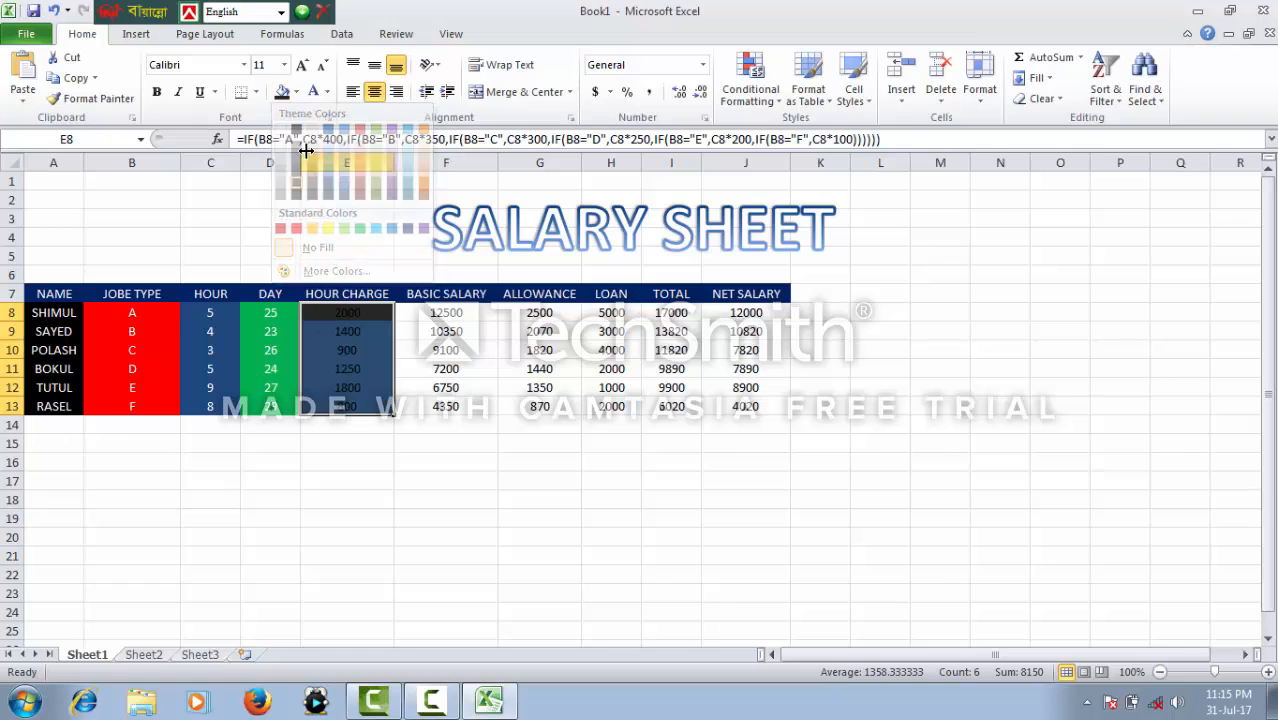
click(326, 94)
click(312, 152)
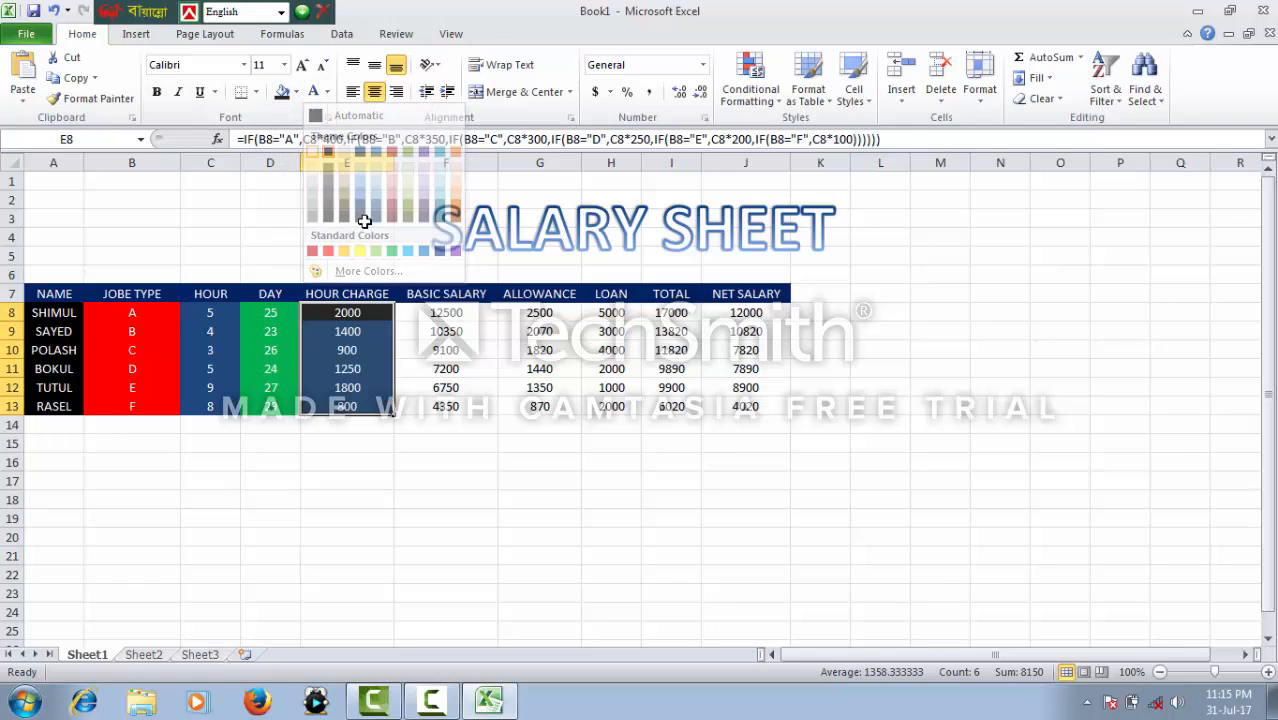
Fill the BASIC SALARY cells F8:F13 with the dark orange theme color and make their text white.
drag(440, 312, 443, 406)
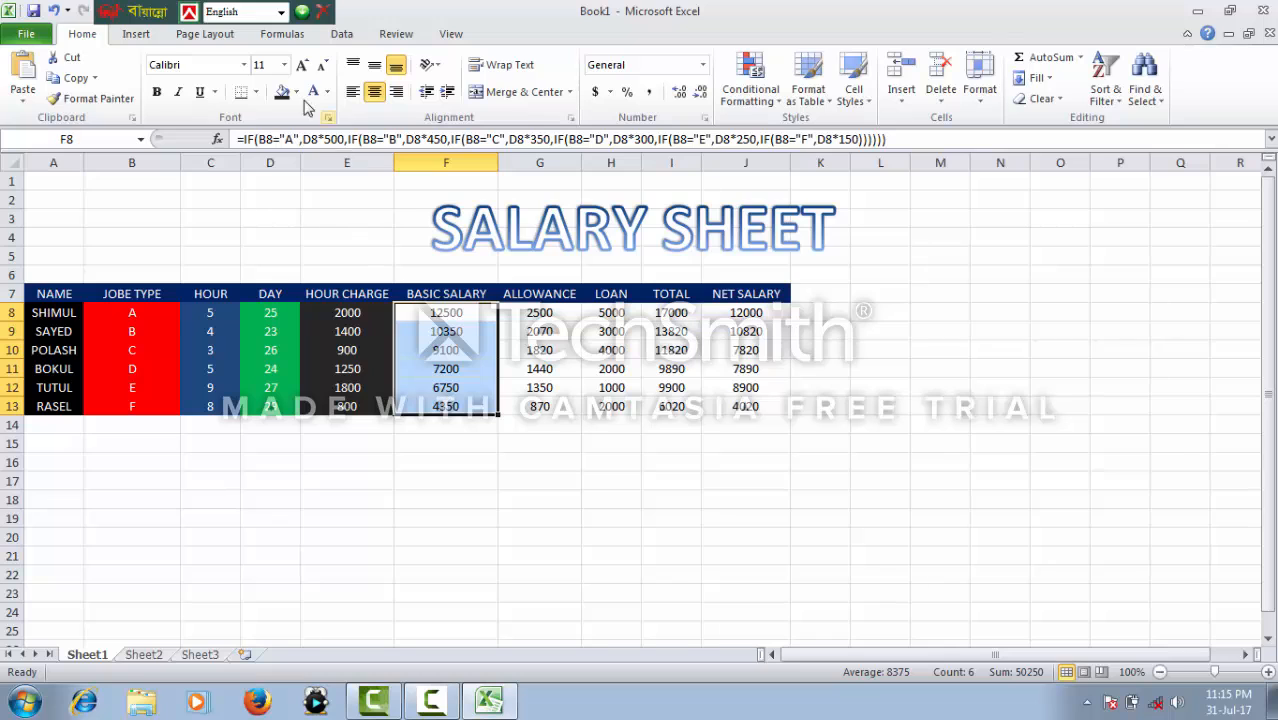
click(296, 93)
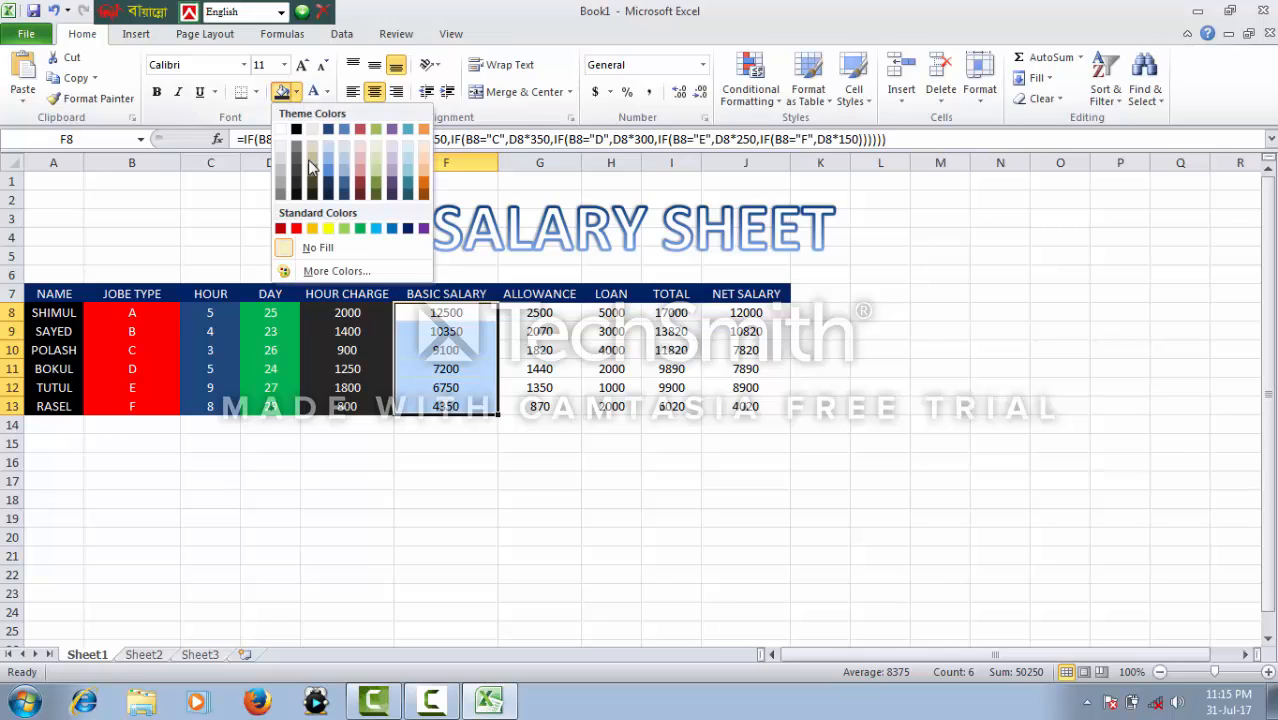
click(424, 191)
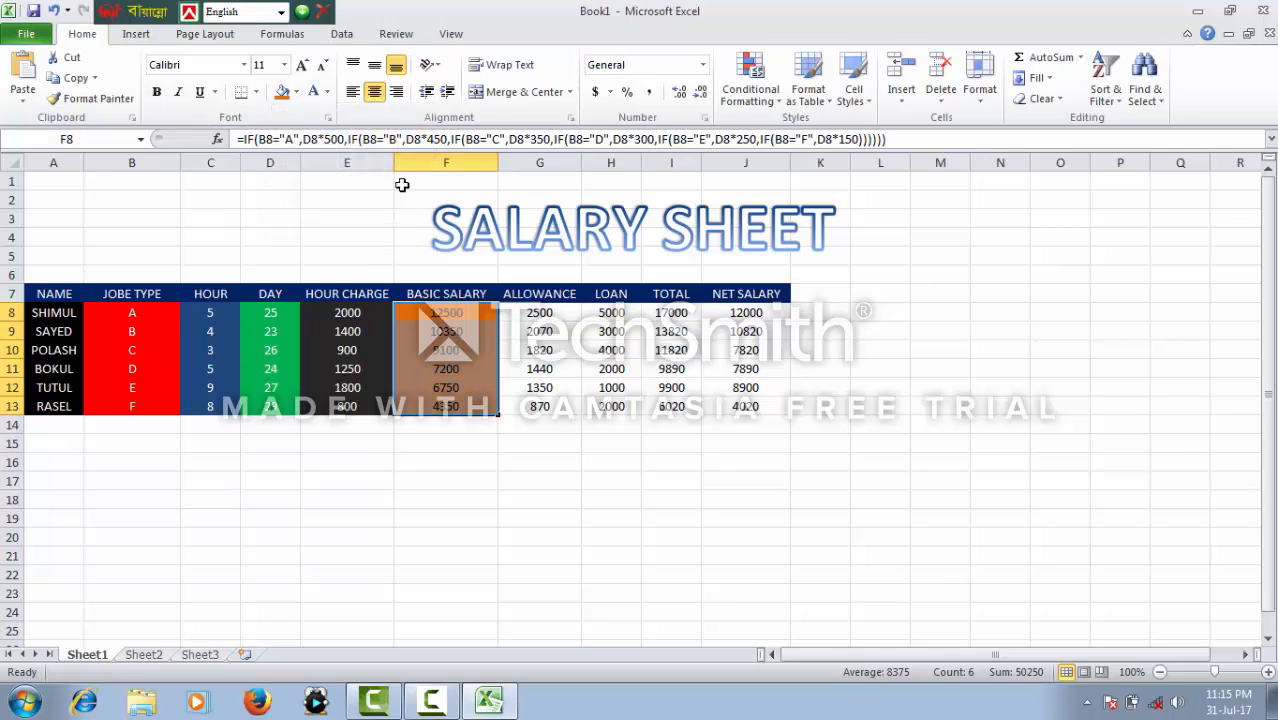
click(328, 92)
click(316, 150)
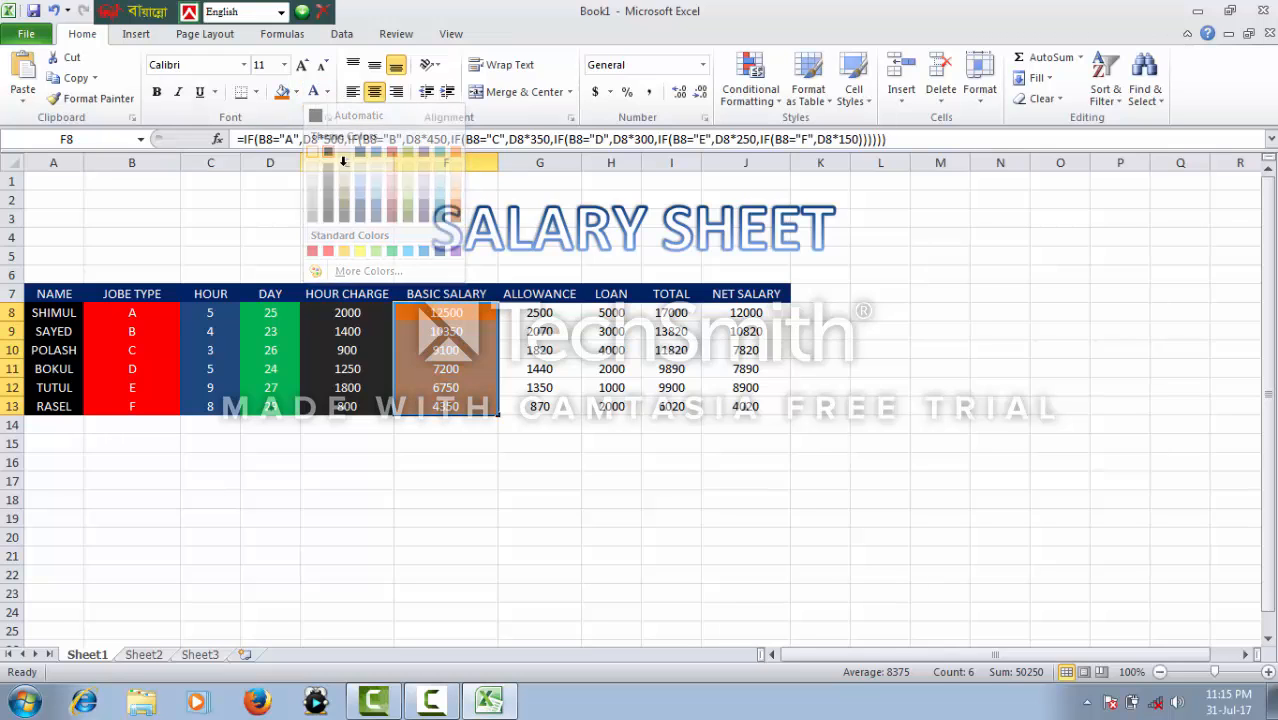
Fill the ALLOWANCE cells G8:G13 with a darker navy blue theme color and make their text white.
click(540, 314)
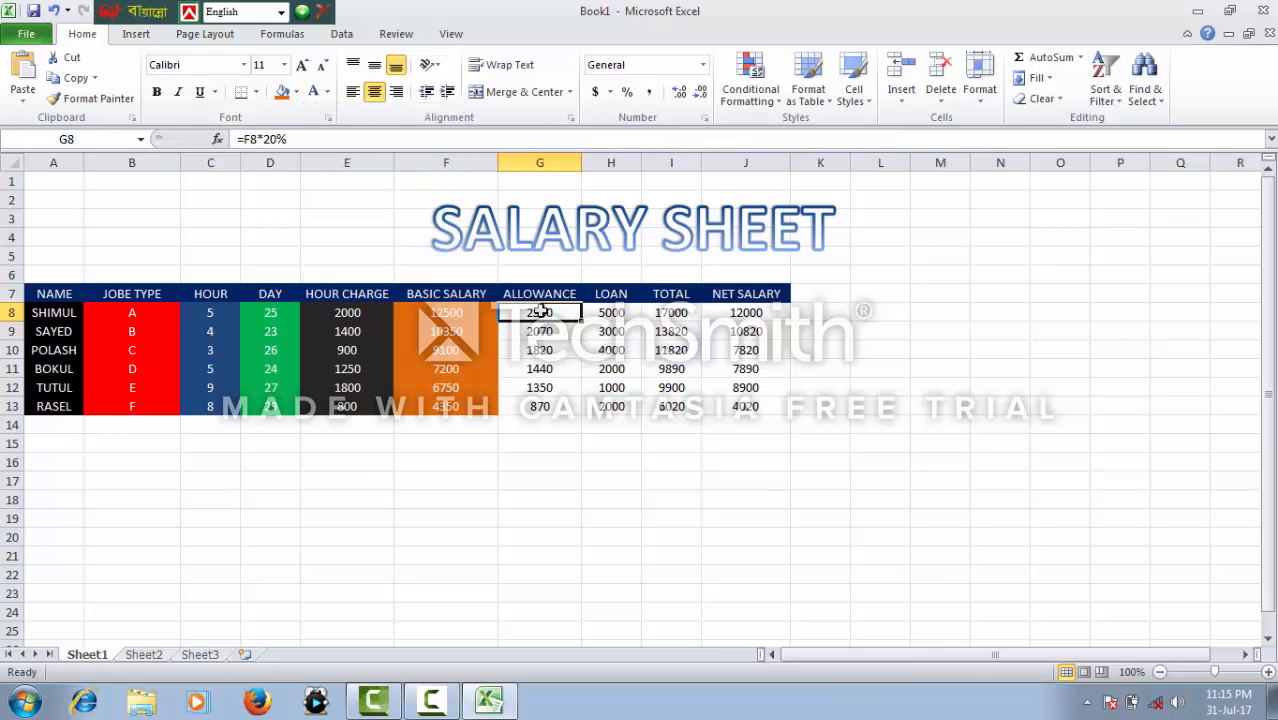
drag(540, 313, 540, 406)
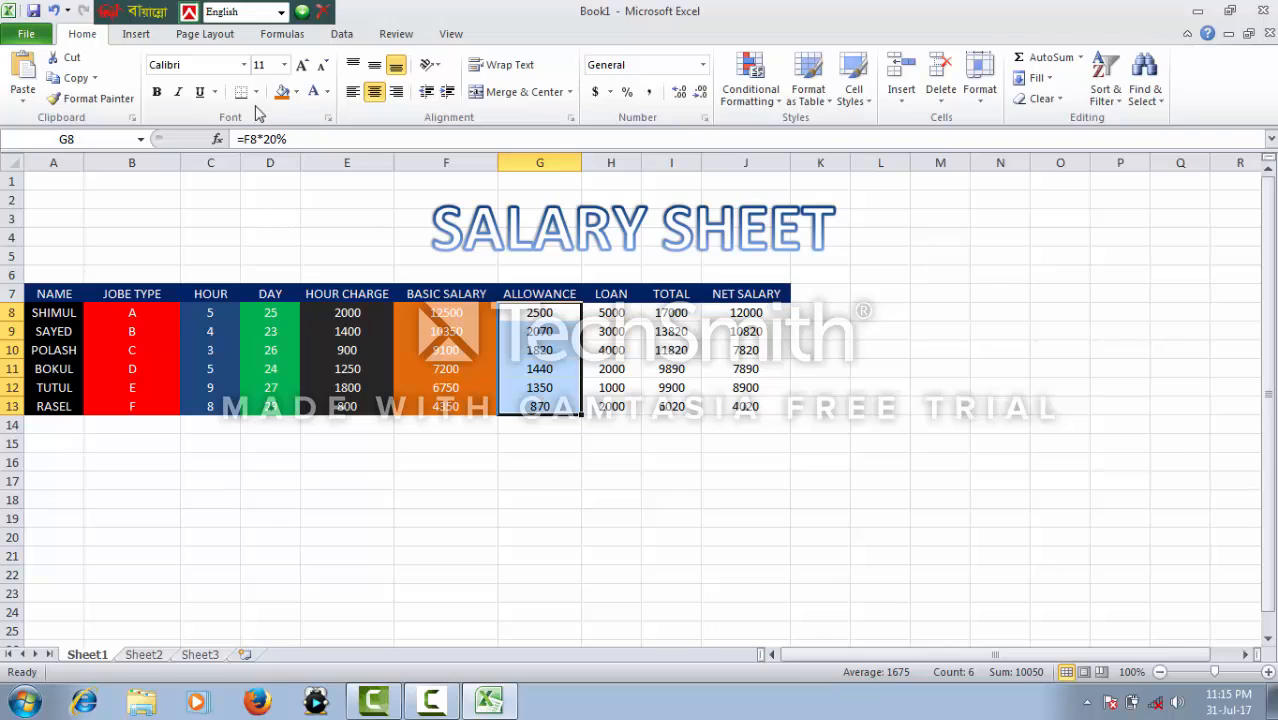
click(296, 92)
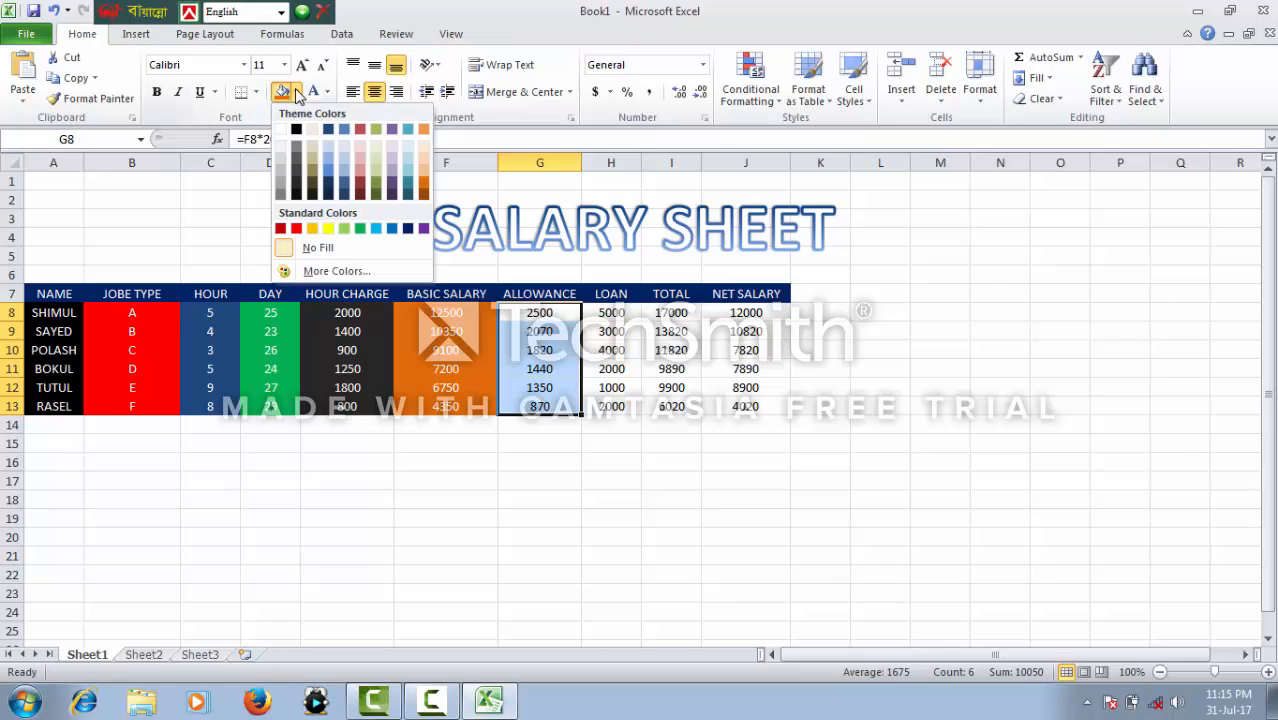
click(327, 187)
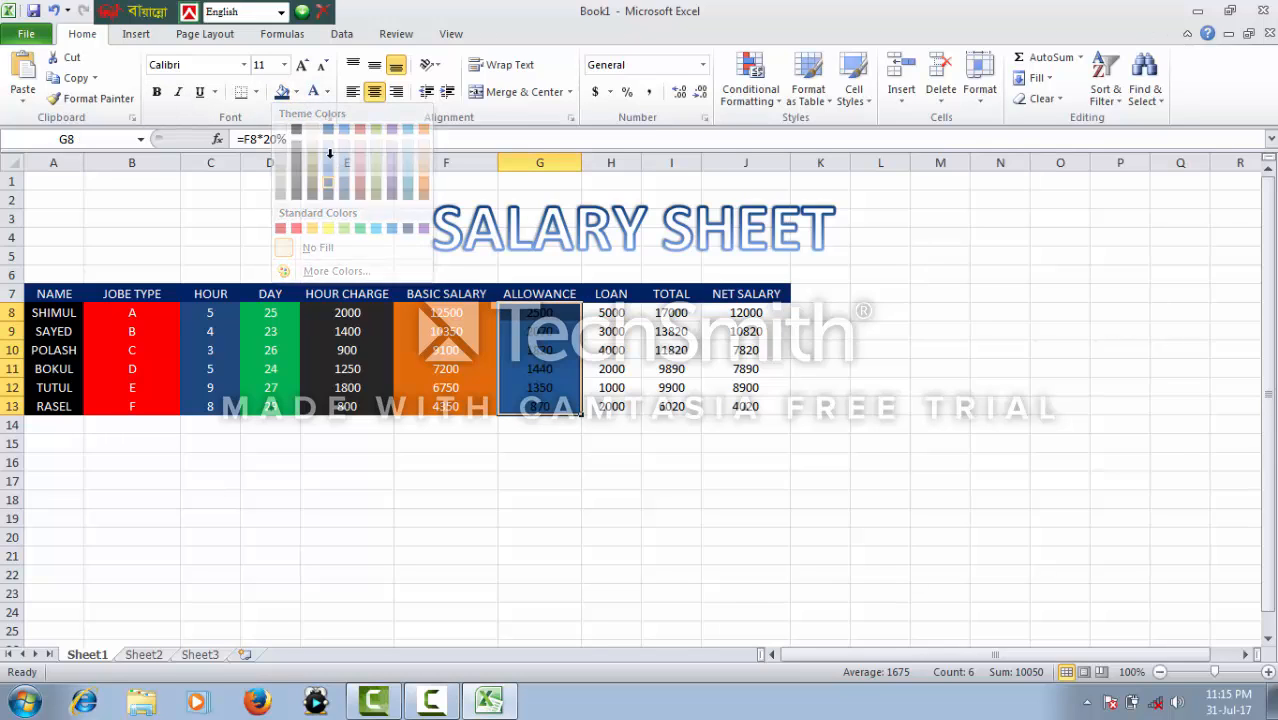
click(328, 92)
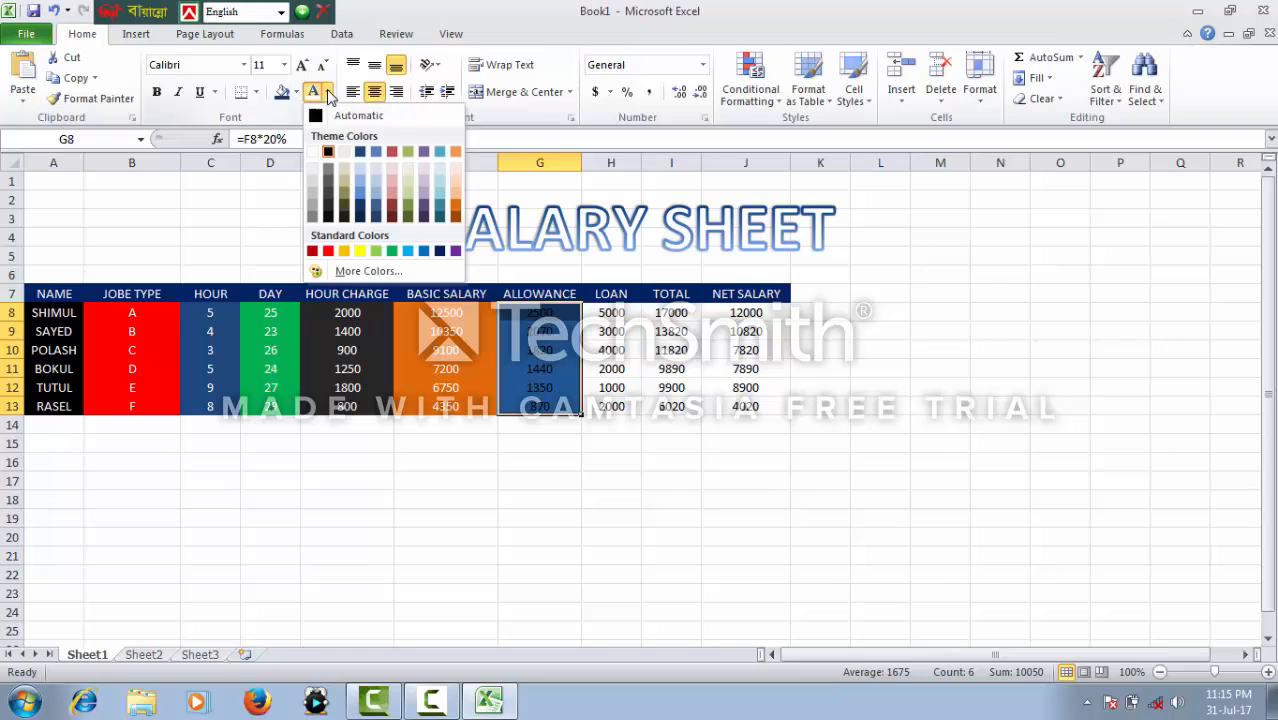
click(312, 152)
click(611, 312)
double_click(611, 312)
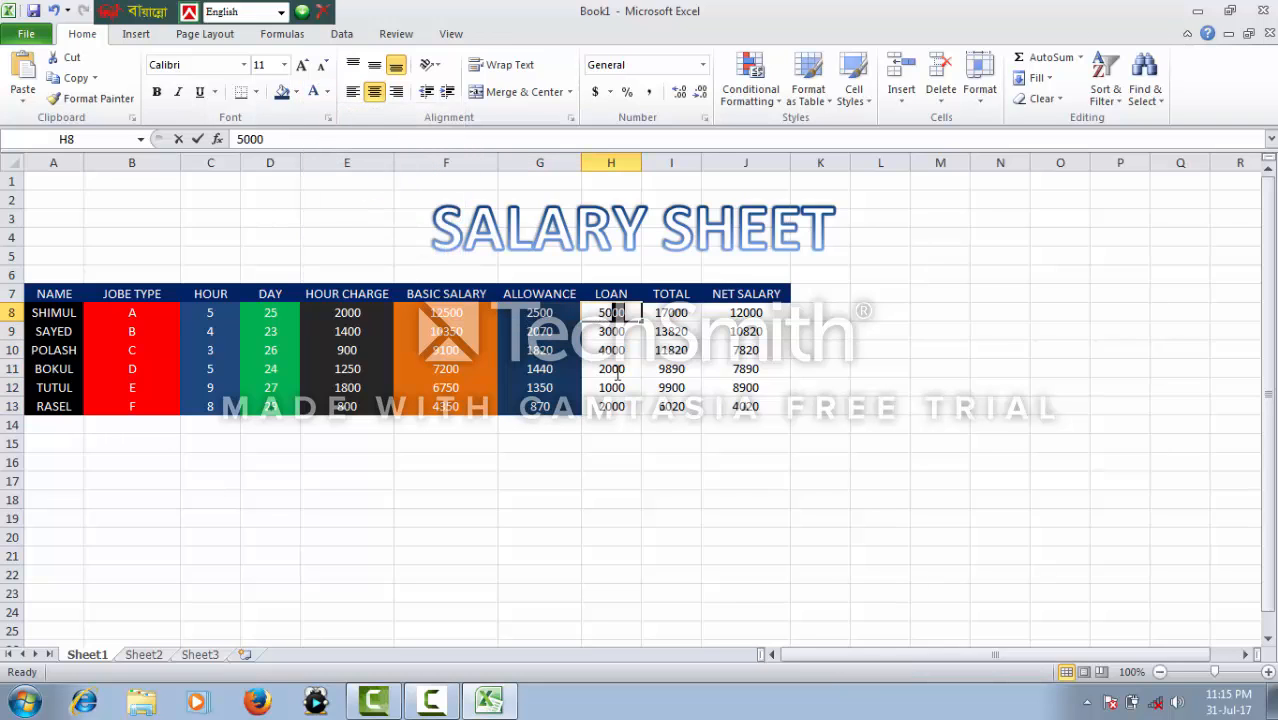
double_click(612, 313)
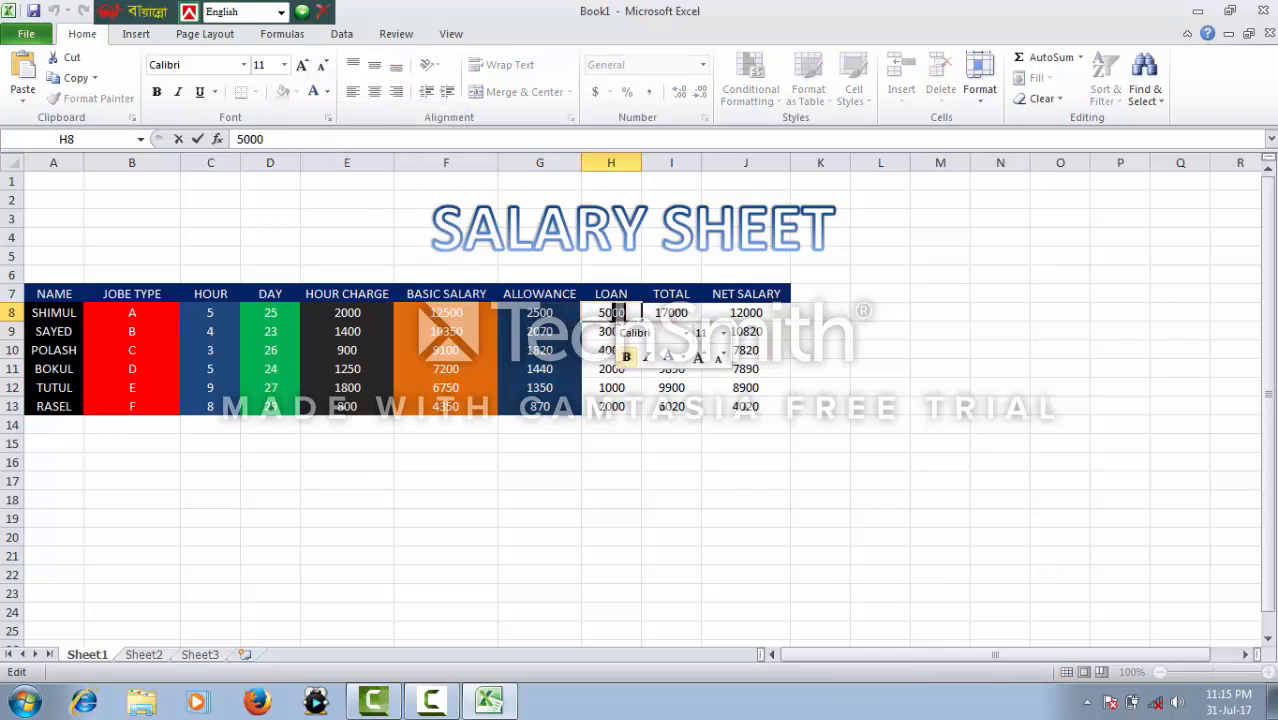
key(Return)
click(624, 318)
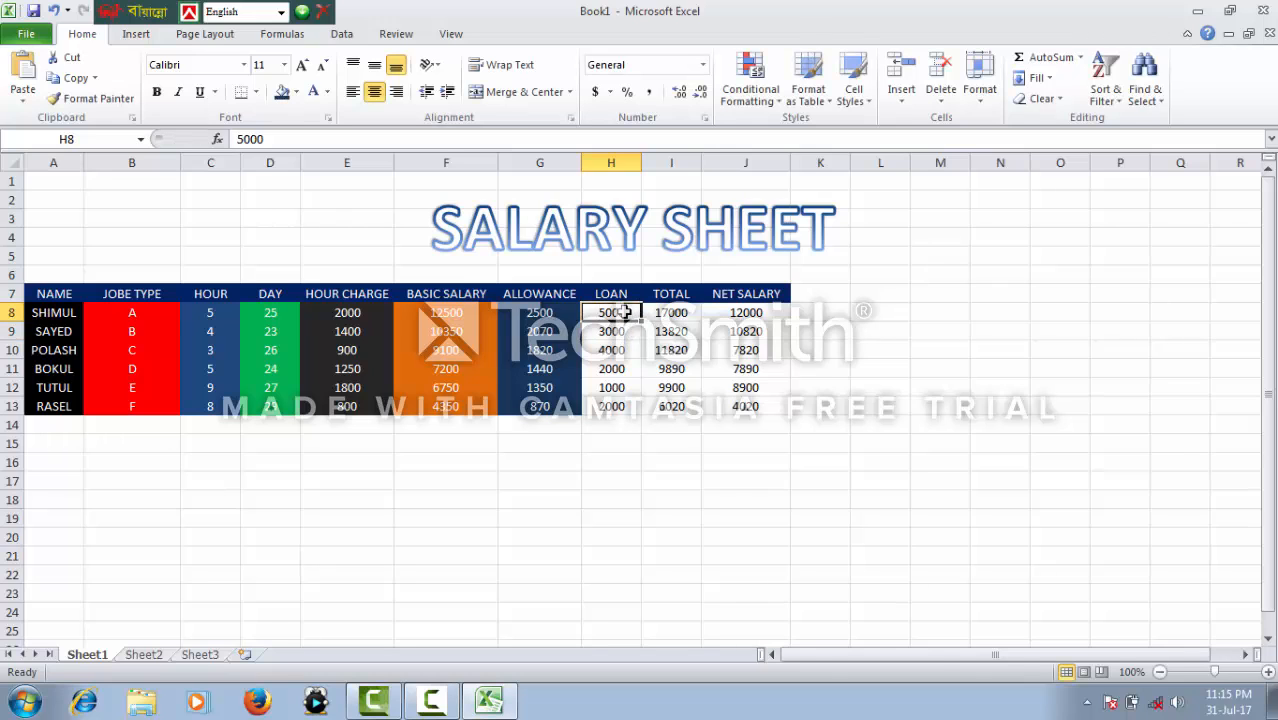
Fill the LOAN cells H8:H13 with the dark olive green theme color and make their text white.
drag(624, 313, 611, 405)
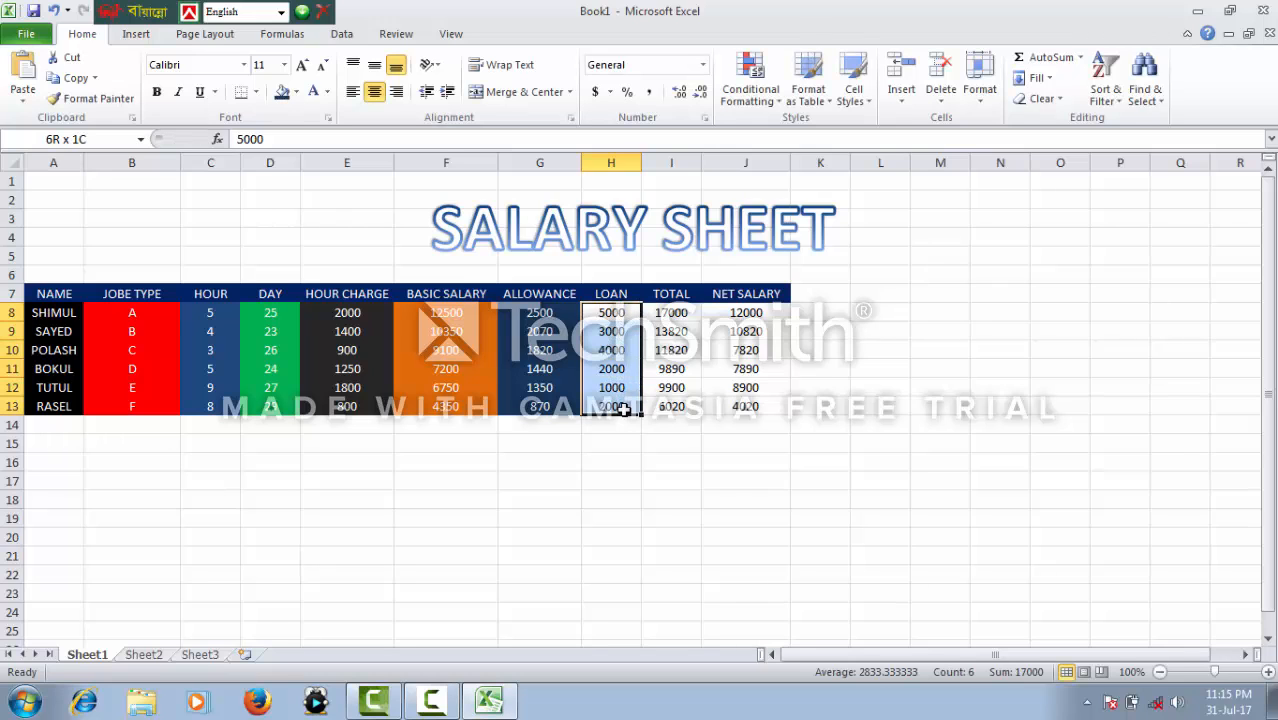
click(296, 92)
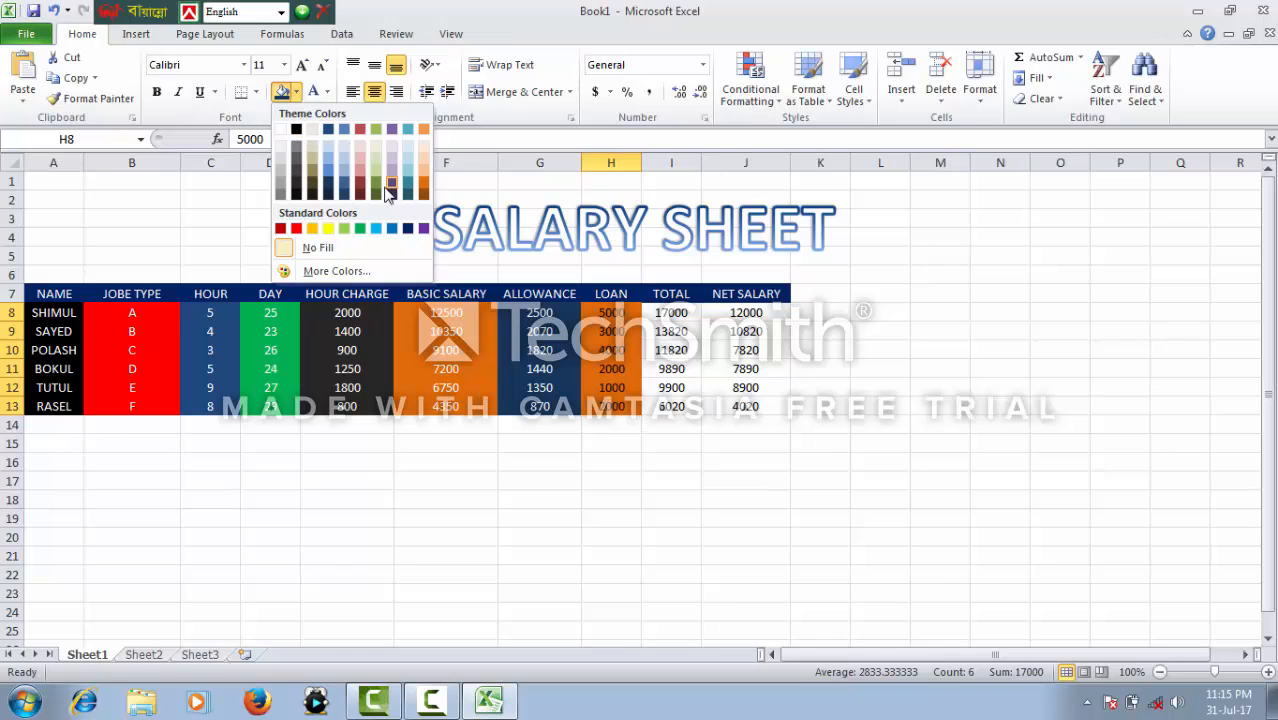
click(376, 190)
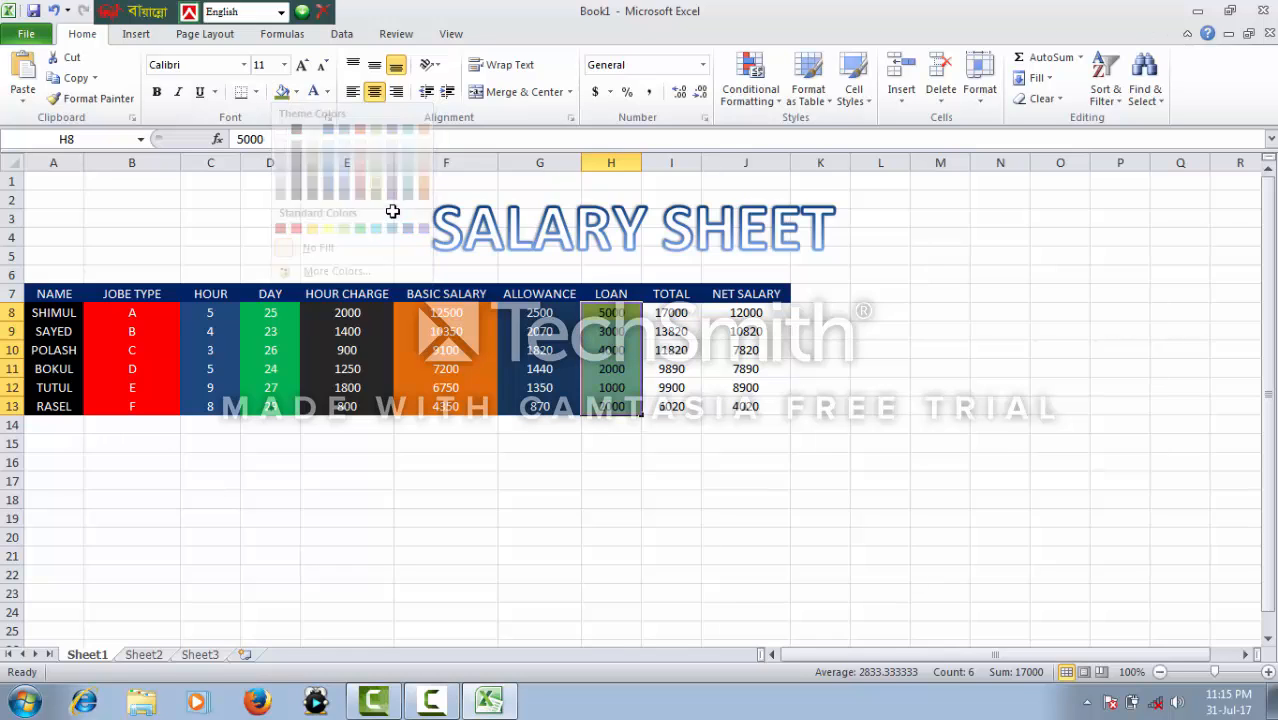
click(326, 92)
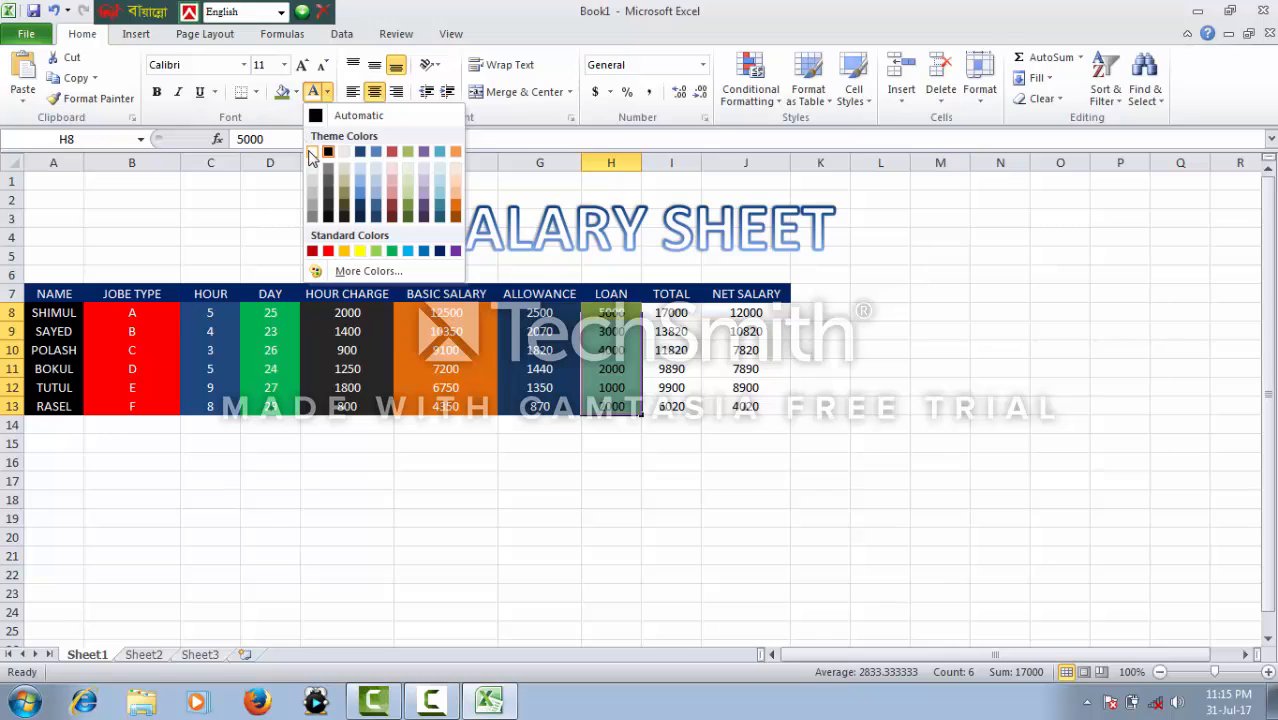
click(312, 152)
Make the text of the TOTAL cells I8:I13 white.
drag(672, 313, 676, 406)
click(326, 92)
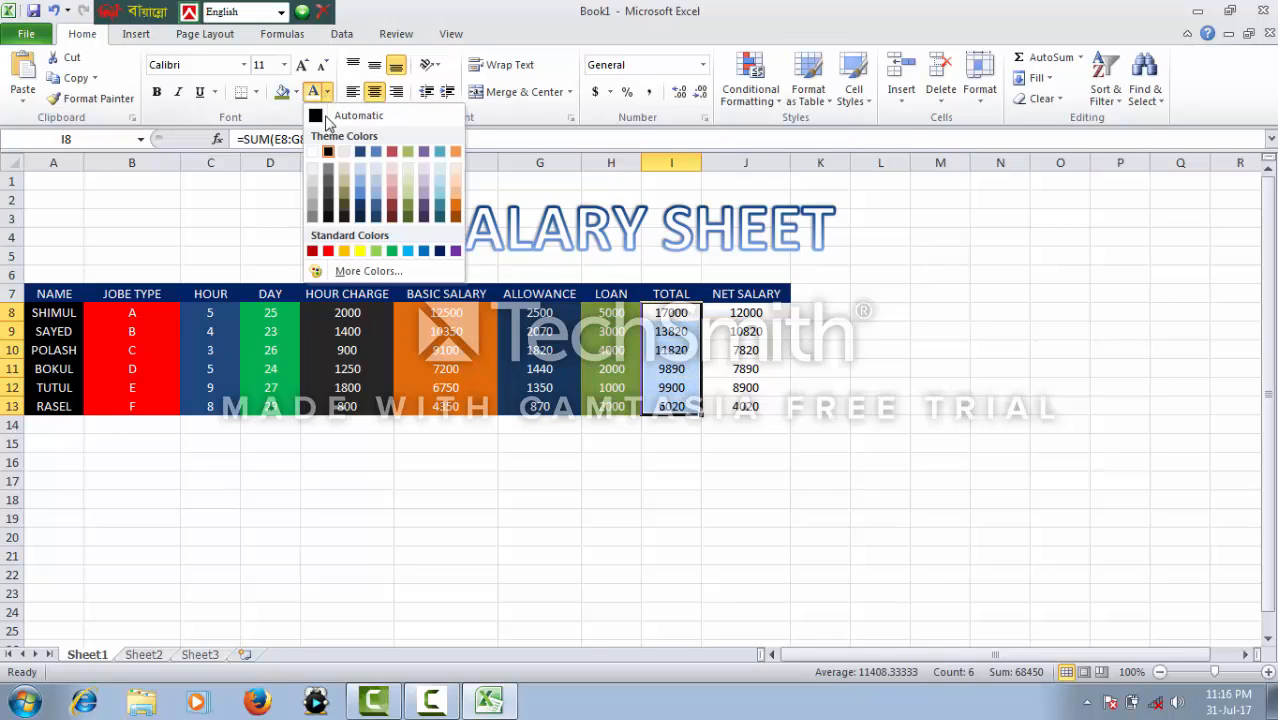
click(370, 191)
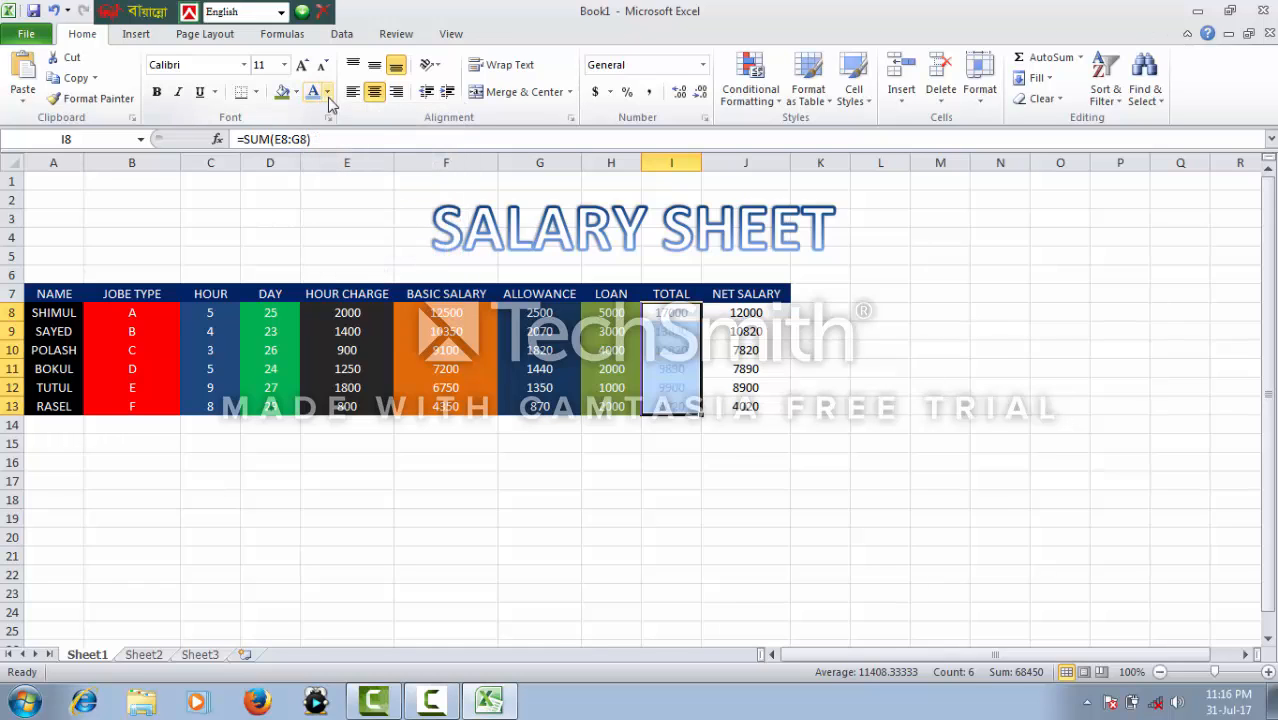
click(326, 92)
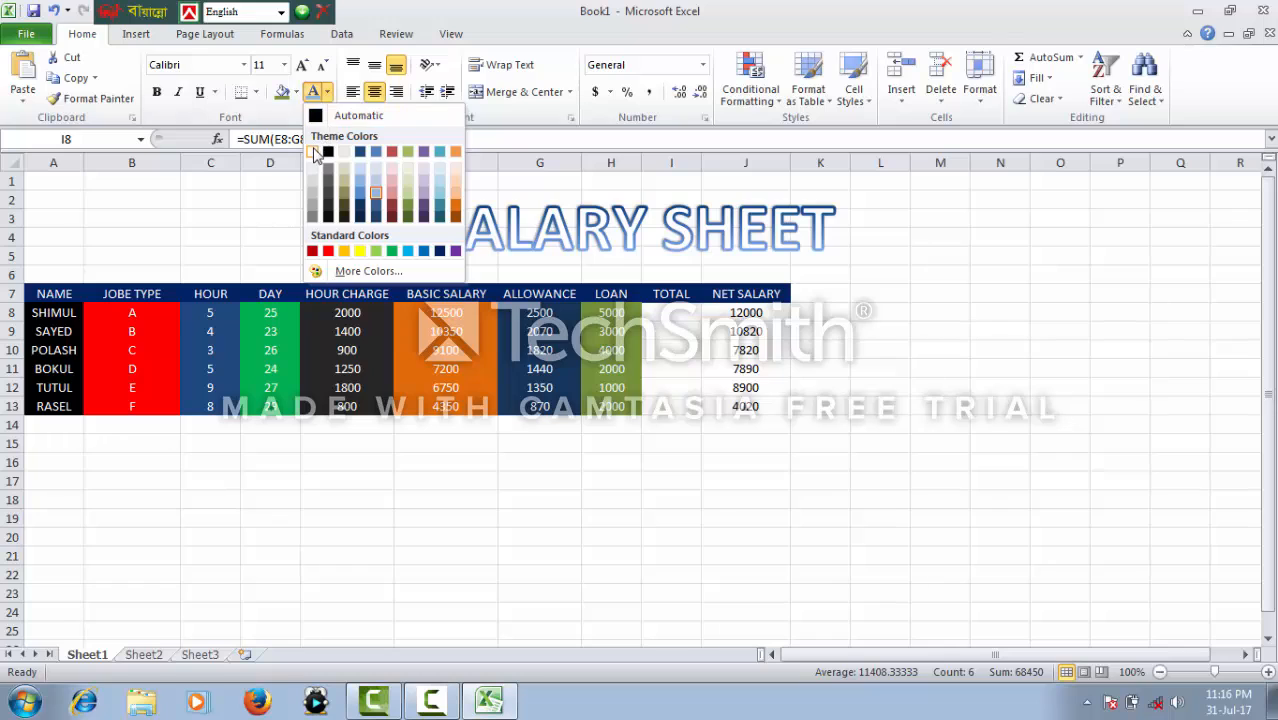
click(422, 233)
click(688, 352)
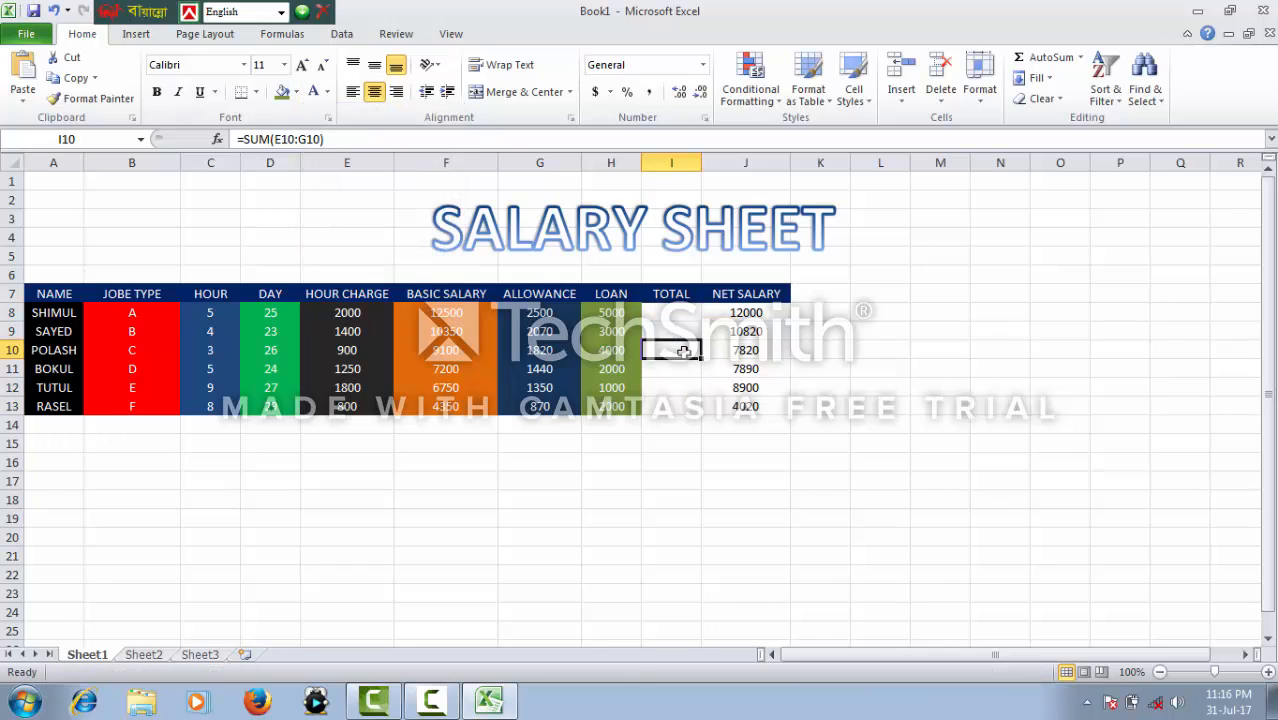
Fill the TOTAL cells I8:I13 with the dark purple theme color.
drag(669, 313, 680, 406)
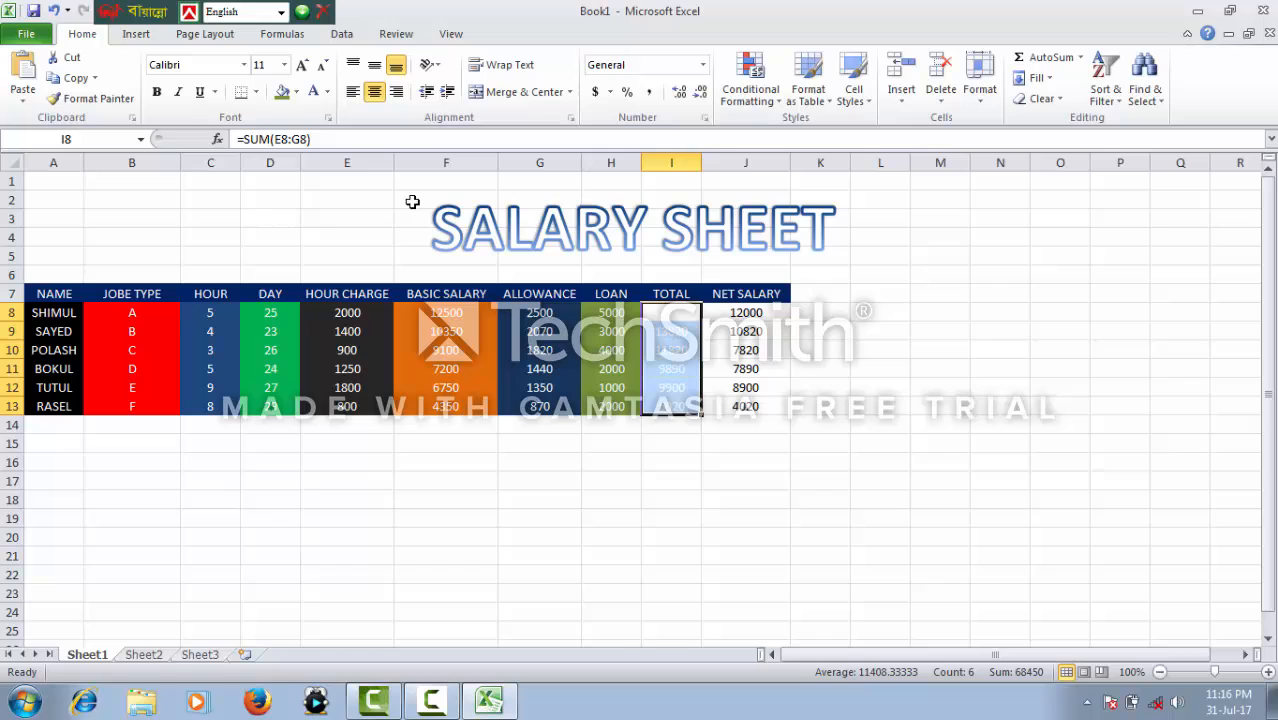
click(328, 93)
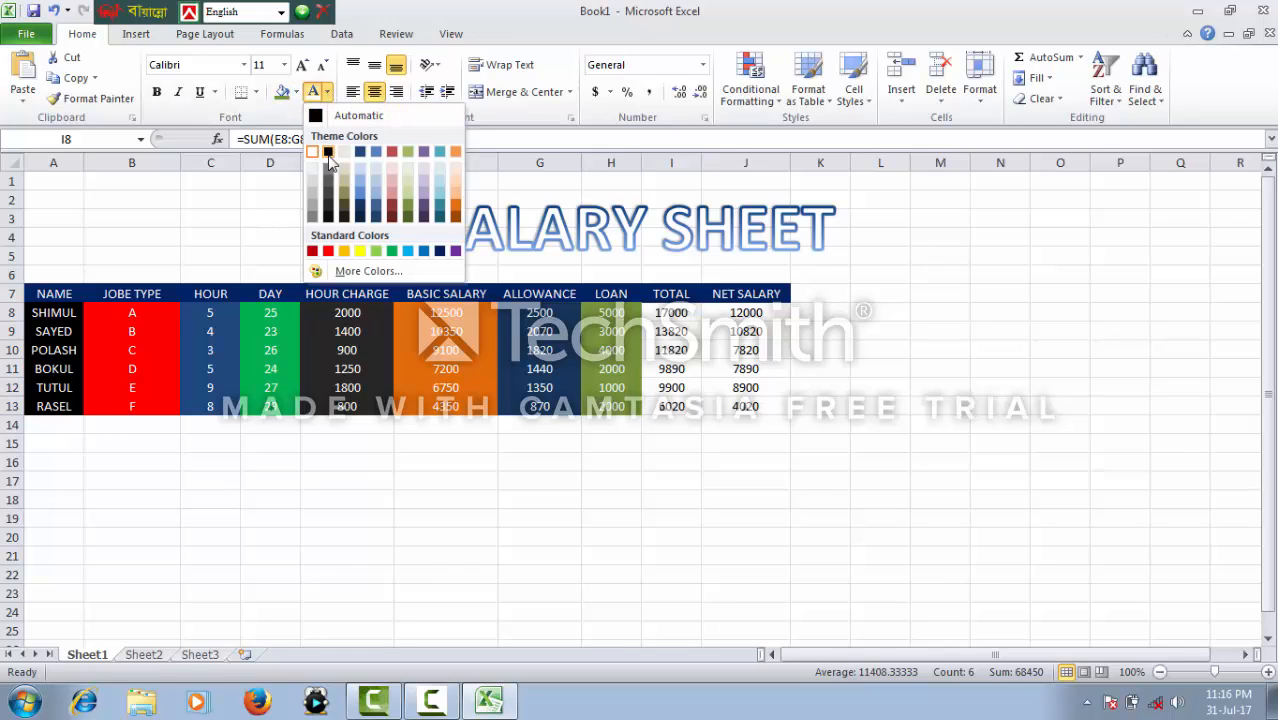
click(296, 93)
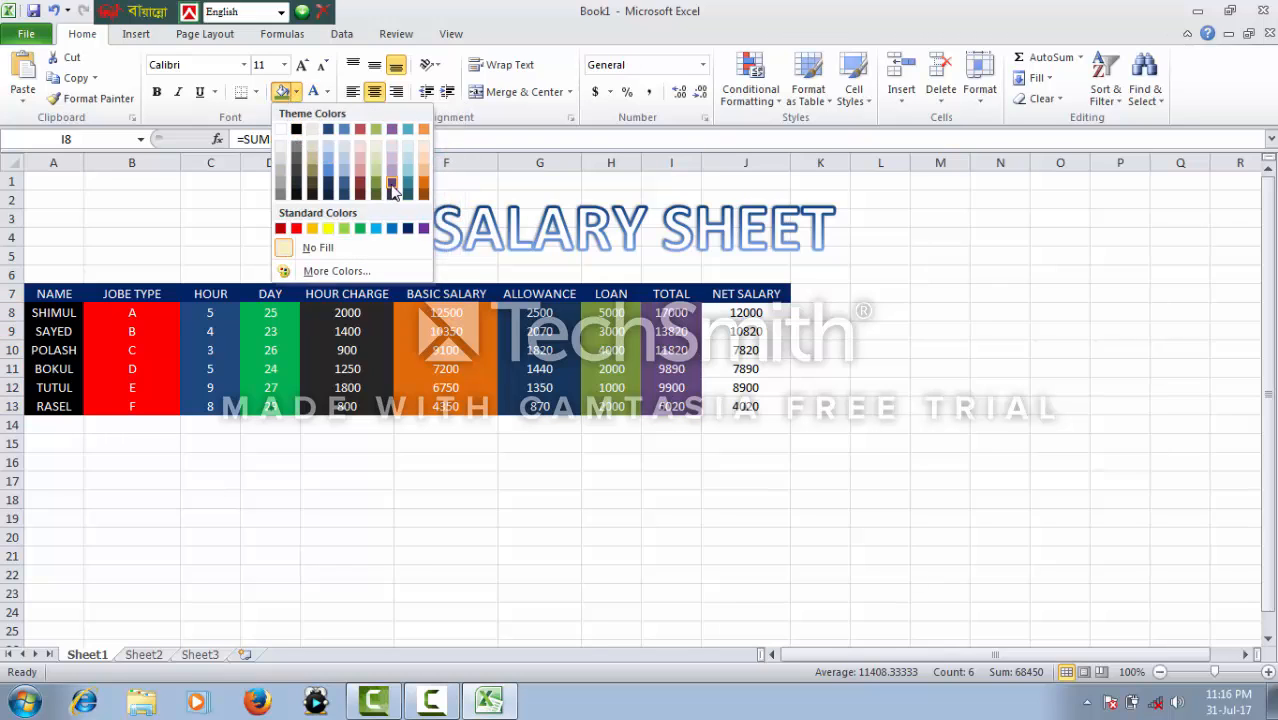
click(392, 189)
Fill the NET SALARY cells J8:J13 with standard blue and make their text white.
drag(736, 318, 745, 388)
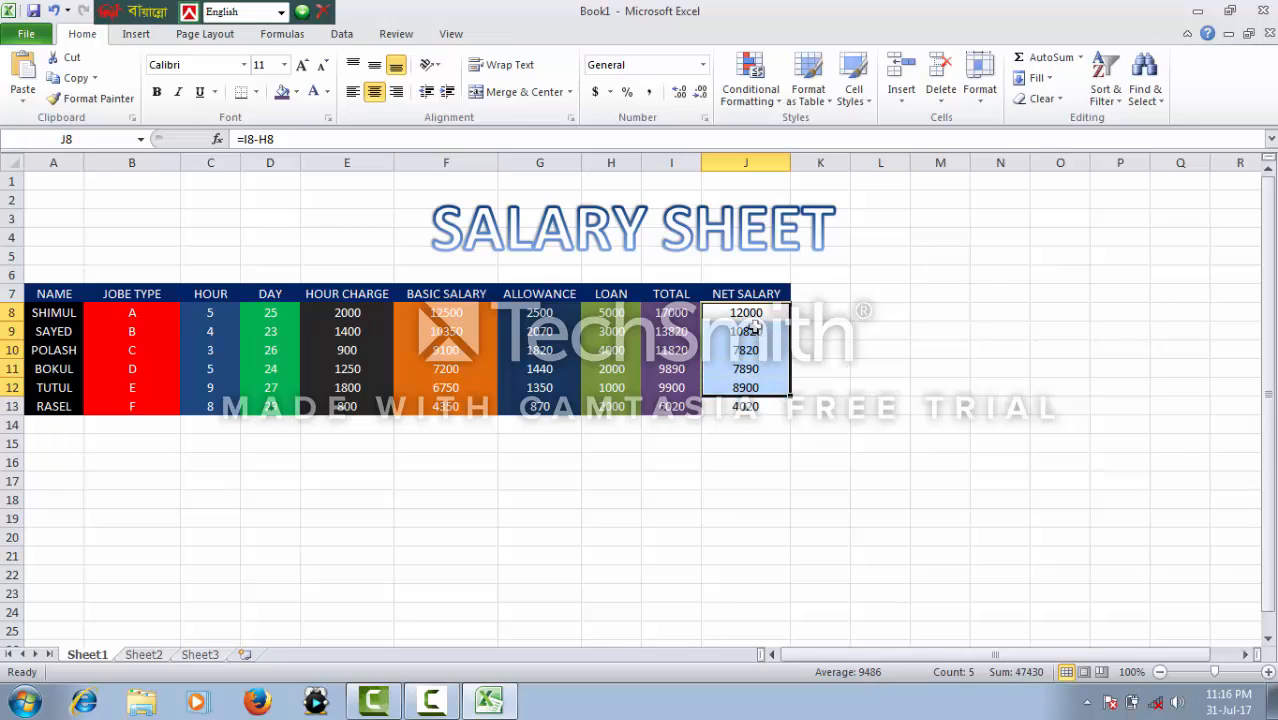
drag(736, 312, 750, 406)
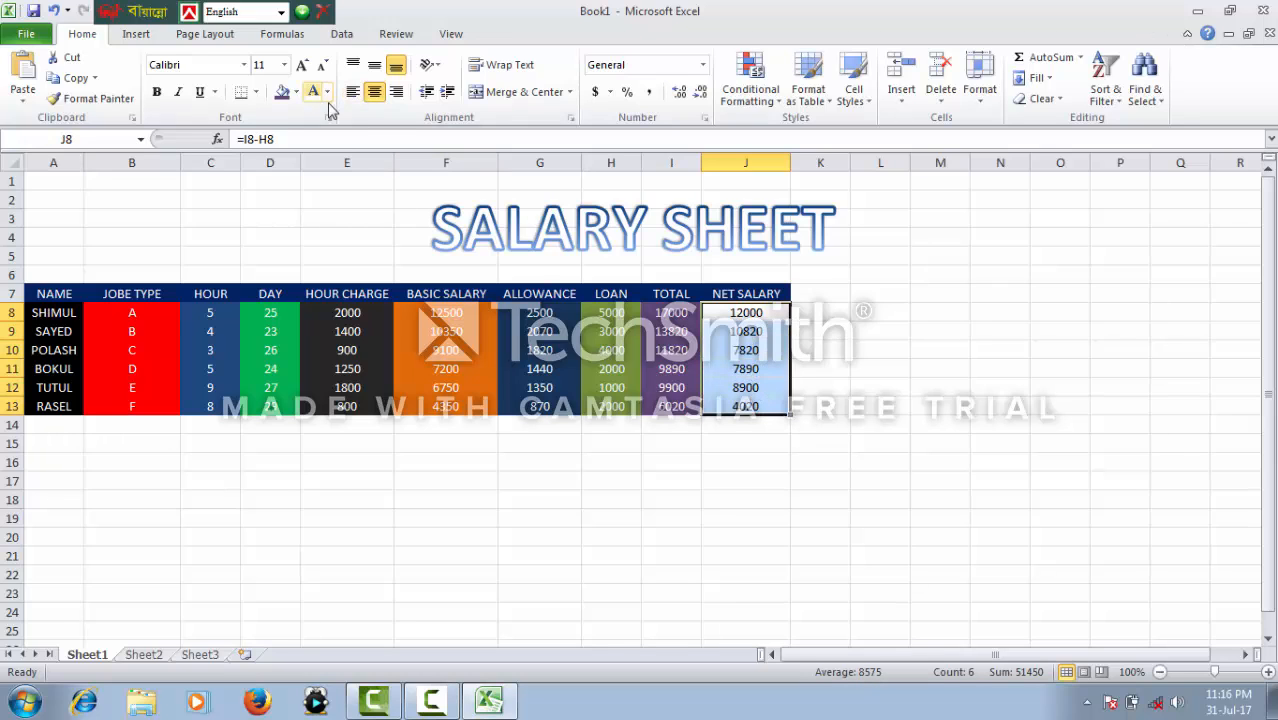
click(296, 92)
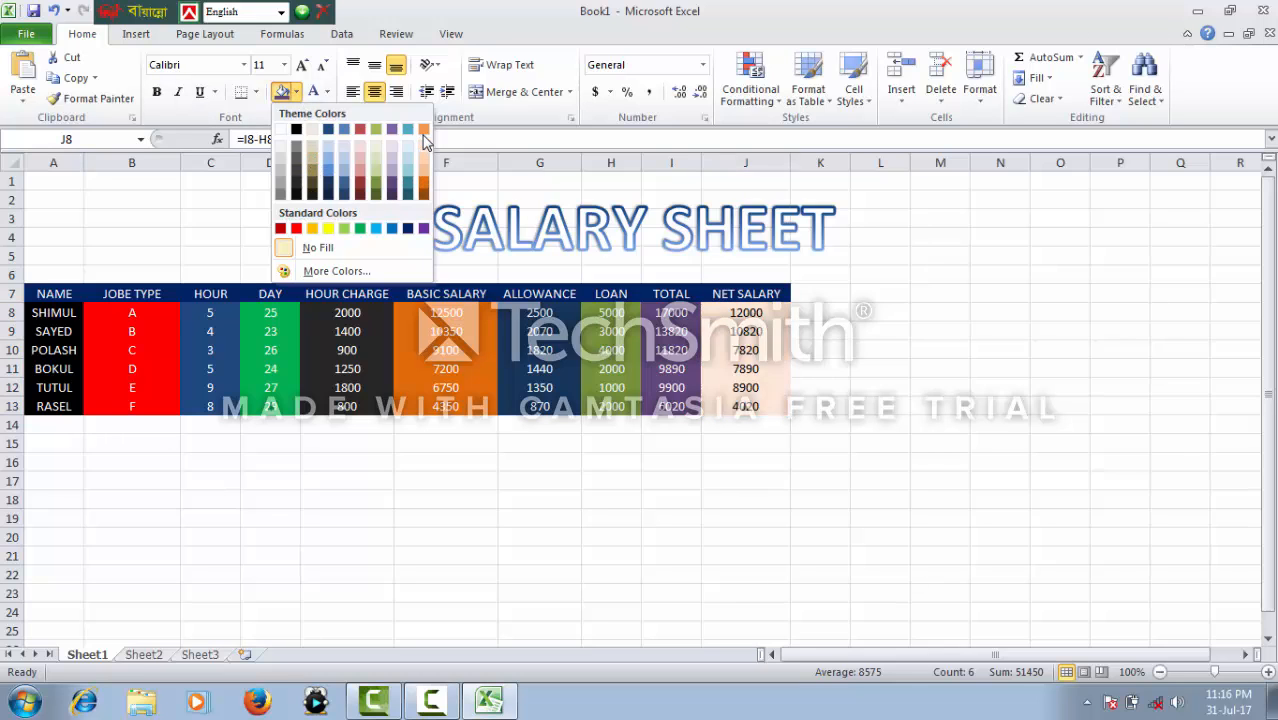
click(392, 227)
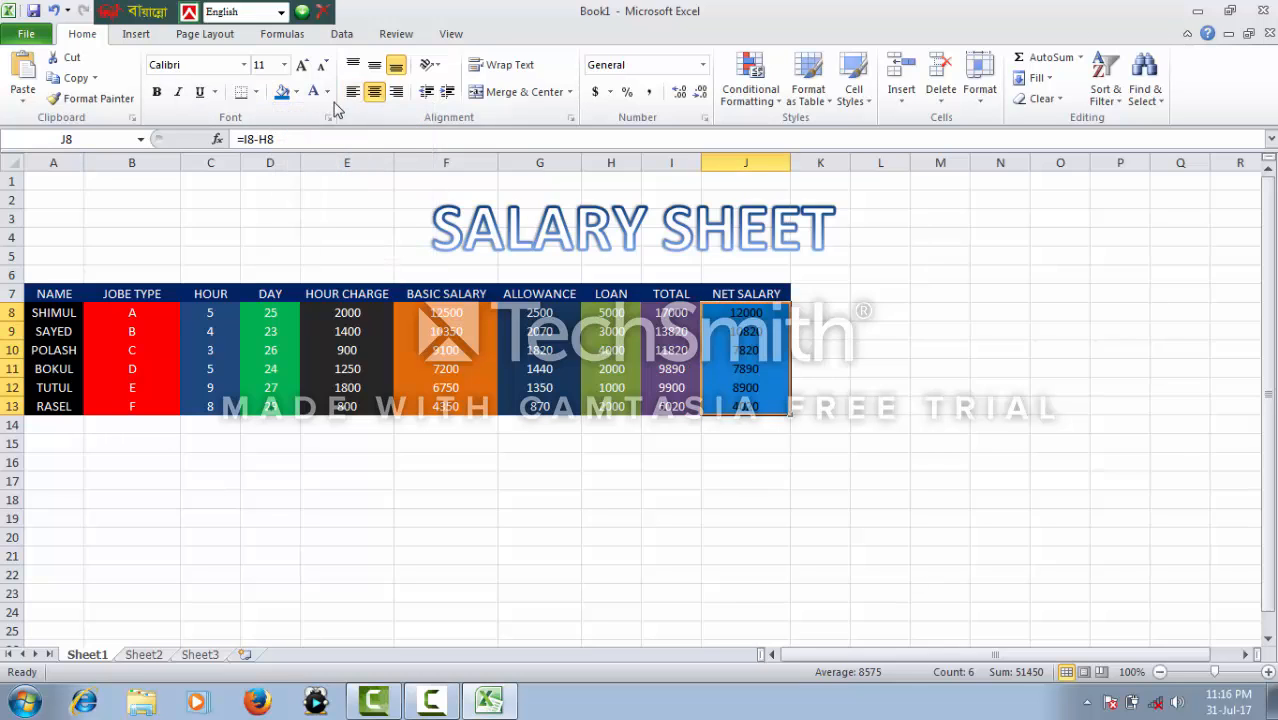
click(327, 92)
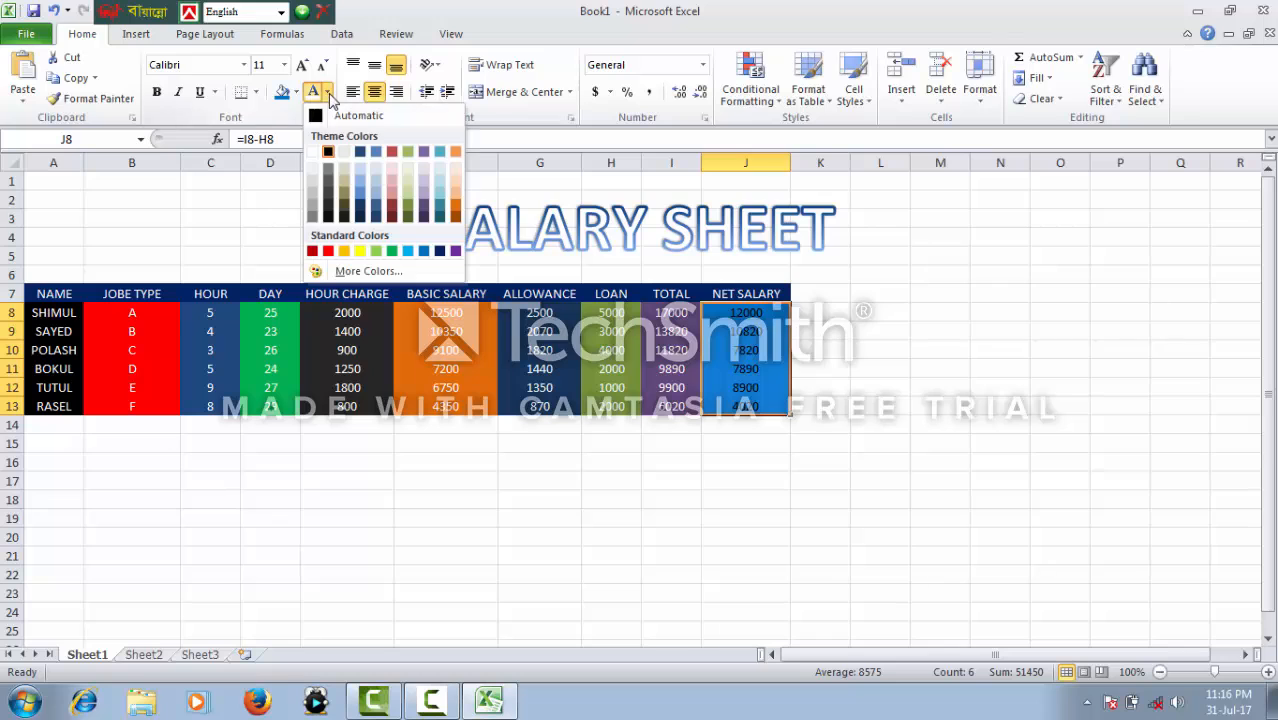
click(326, 172)
click(661, 425)
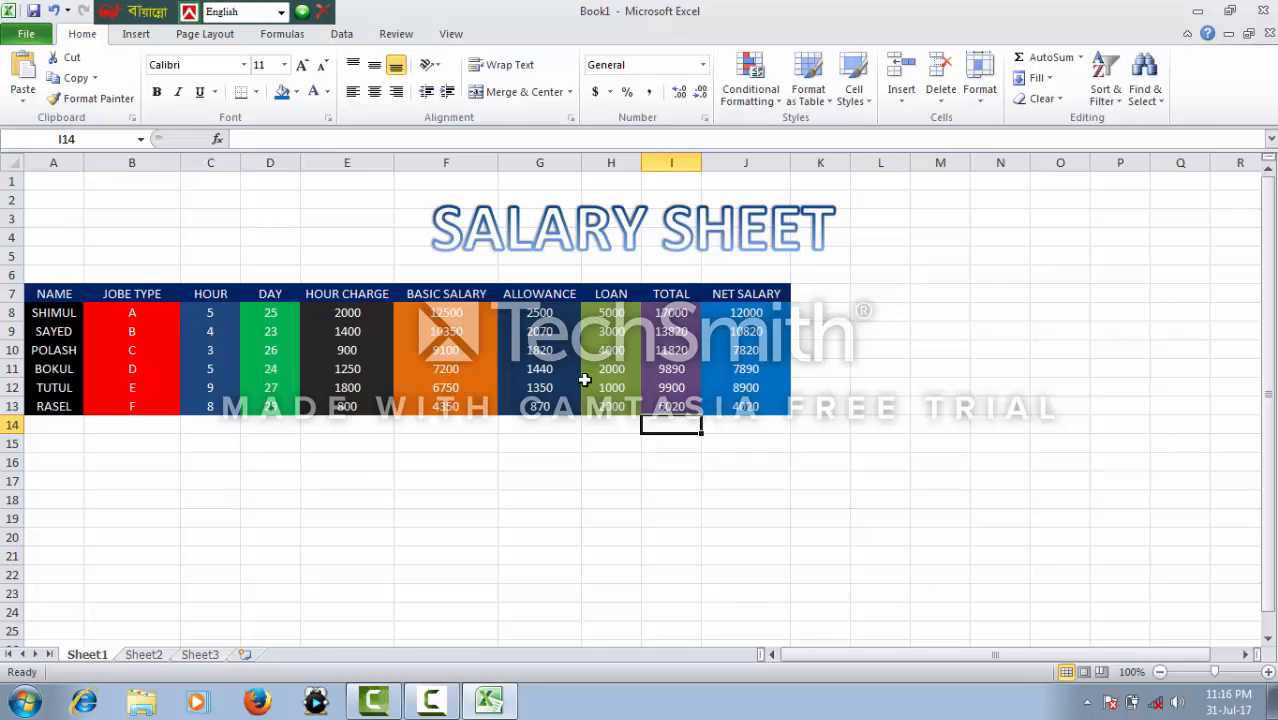
mouse_move(1272, 358)
mouse_down()
mouse_move(1272, 414)
mouse_move(1265, 362)
mouse_up()
click(343, 221)
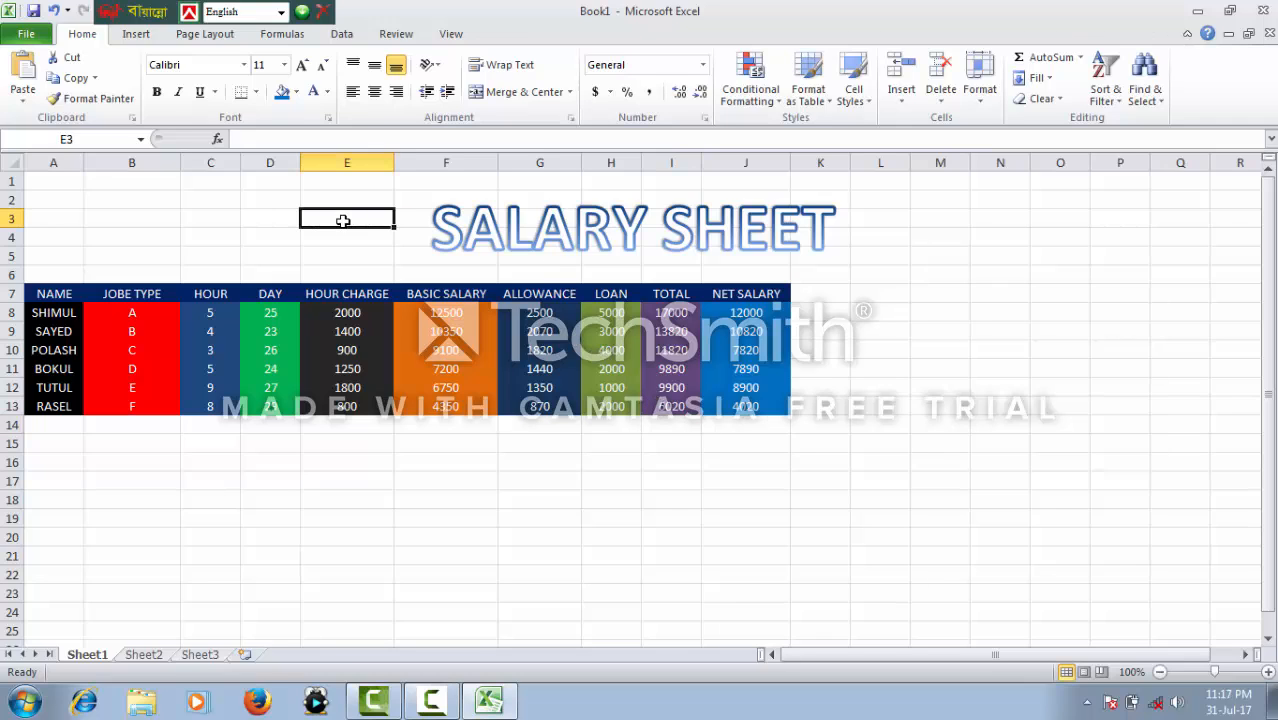